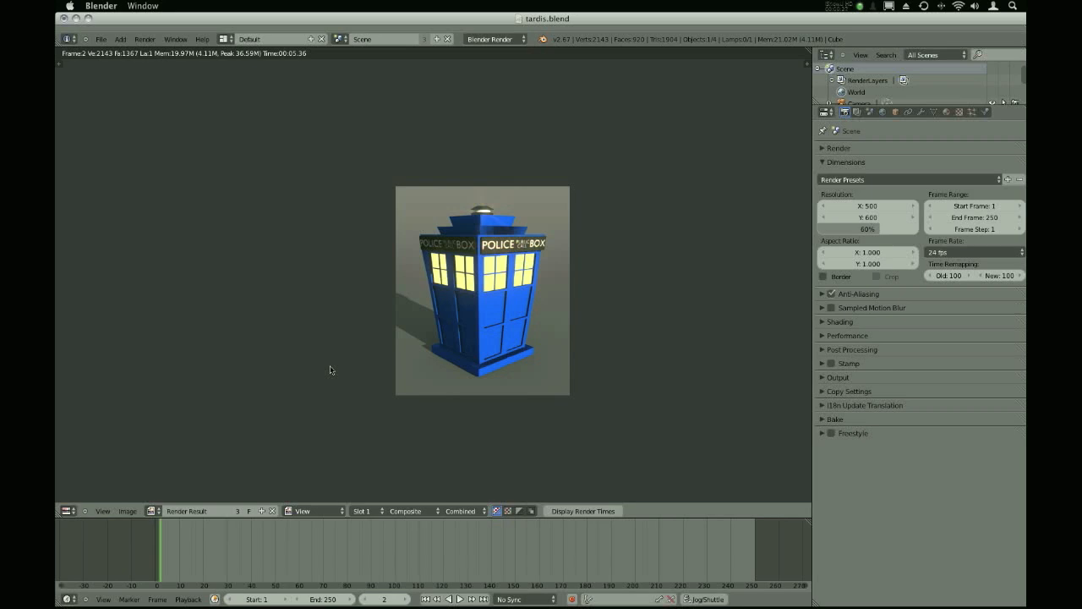
Close the render result and enable Freestyle line rendering for the scene
{"action": "key", "text": "Escape"}
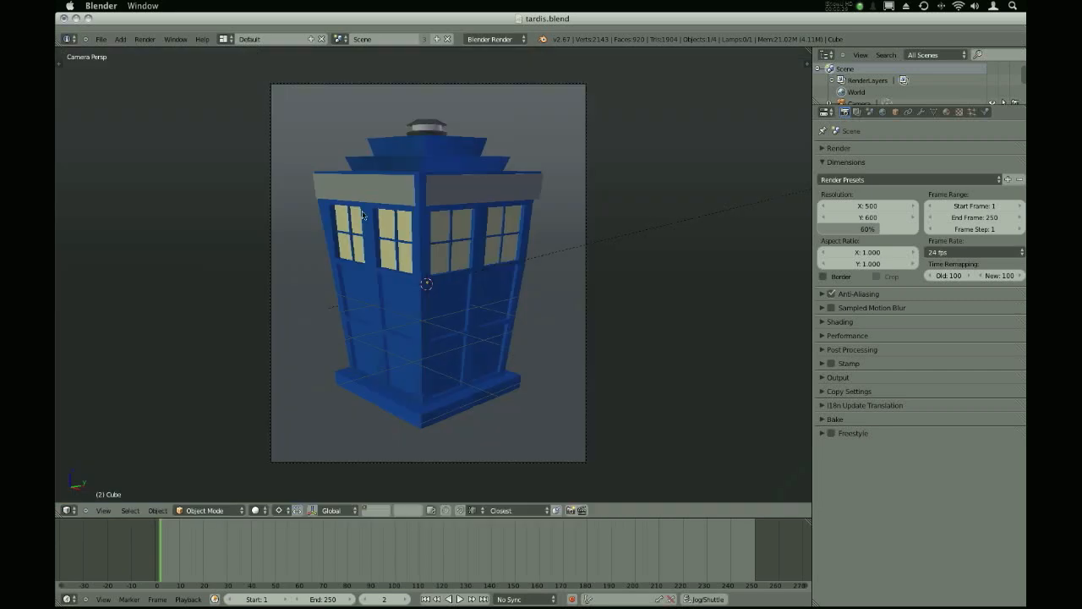
{"action": "scroll", "coordinate": [374, 218], "scroll_direction": "down", "scroll_amount": 5}
{"action": "scroll", "coordinate": [389, 242], "scroll_direction": "up", "scroll_amount": 5}
{"action": "right_click", "coordinate": [439, 319]}
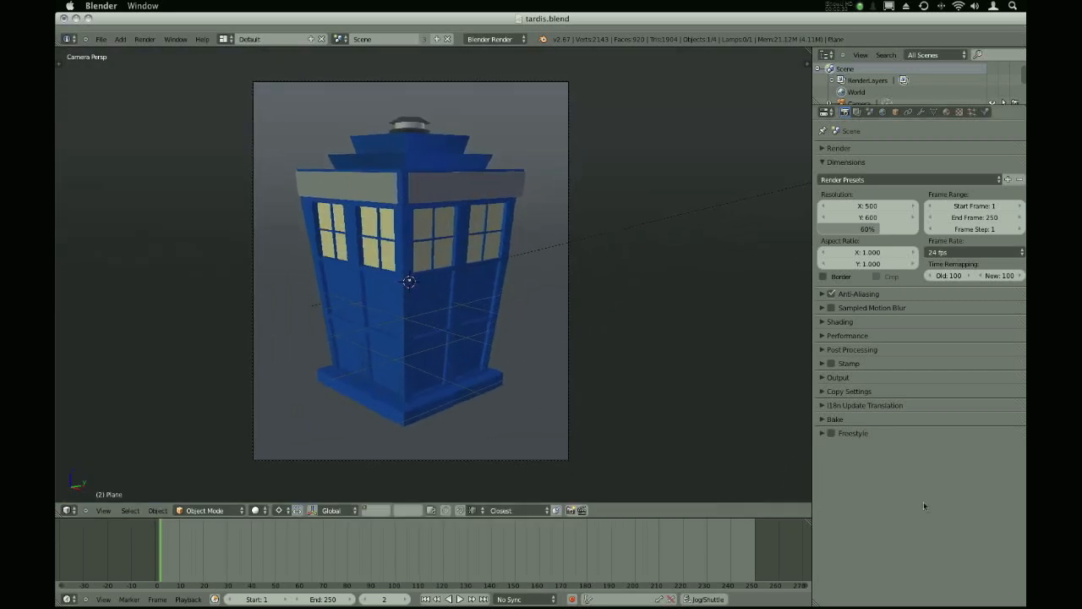
{"action": "left_click", "coordinate": [854, 434]}
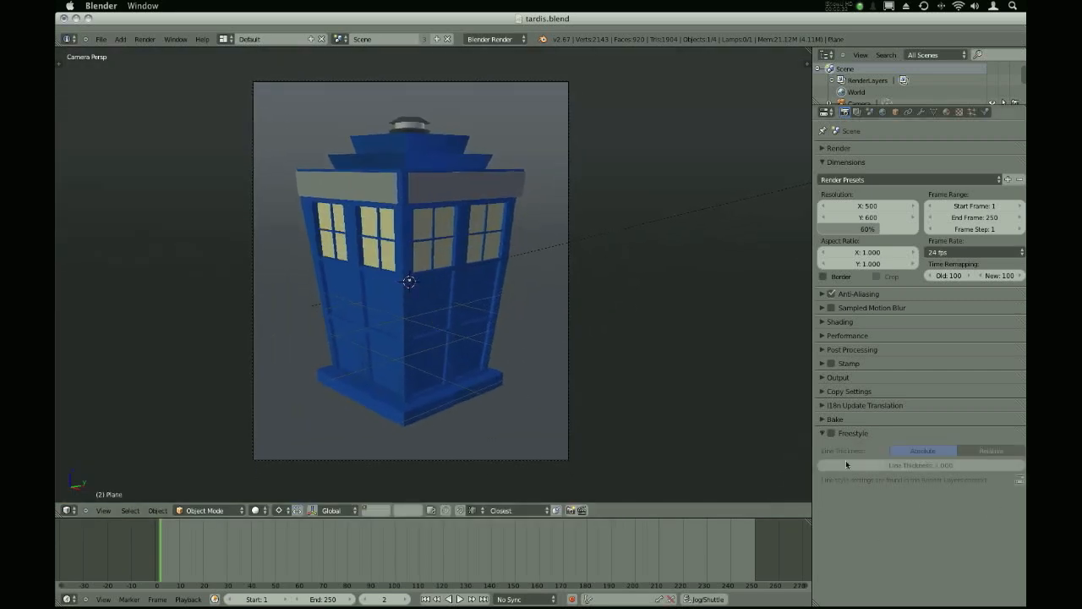
{"action": "left_click", "coordinate": [832, 434]}
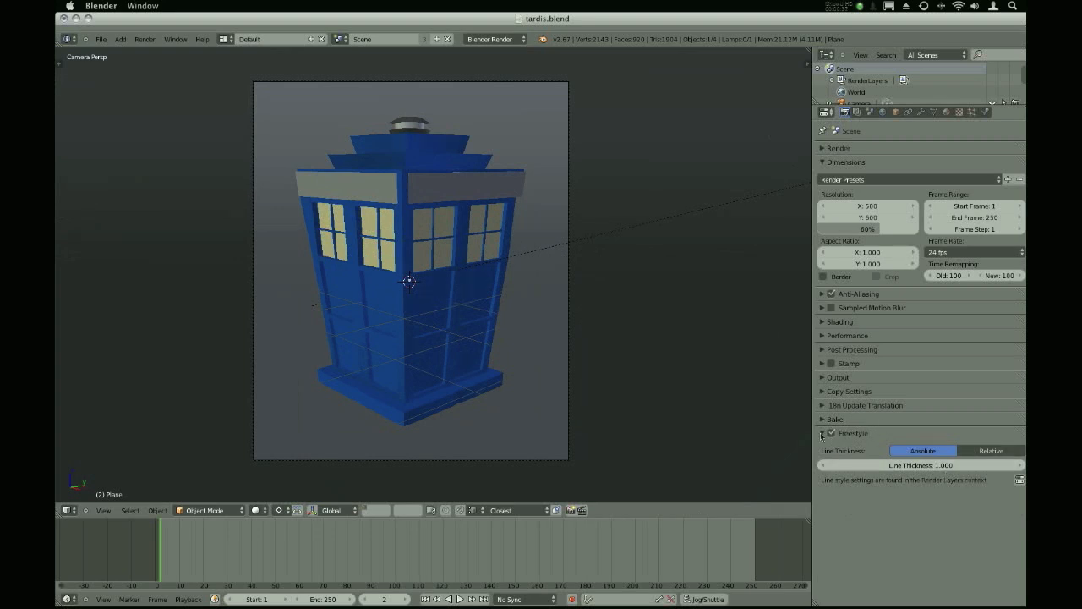
Replace the render layer's existing Freestyle line set with a new one and show its line style settings
{"action": "left_click", "coordinate": [856, 113]}
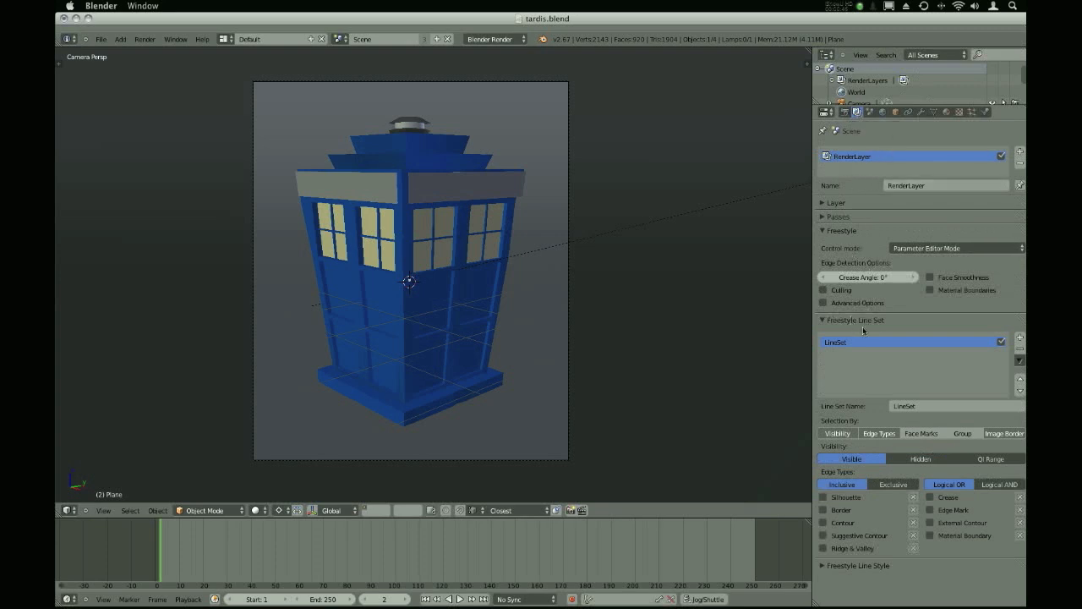
{"action": "left_click", "coordinate": [1019, 348]}
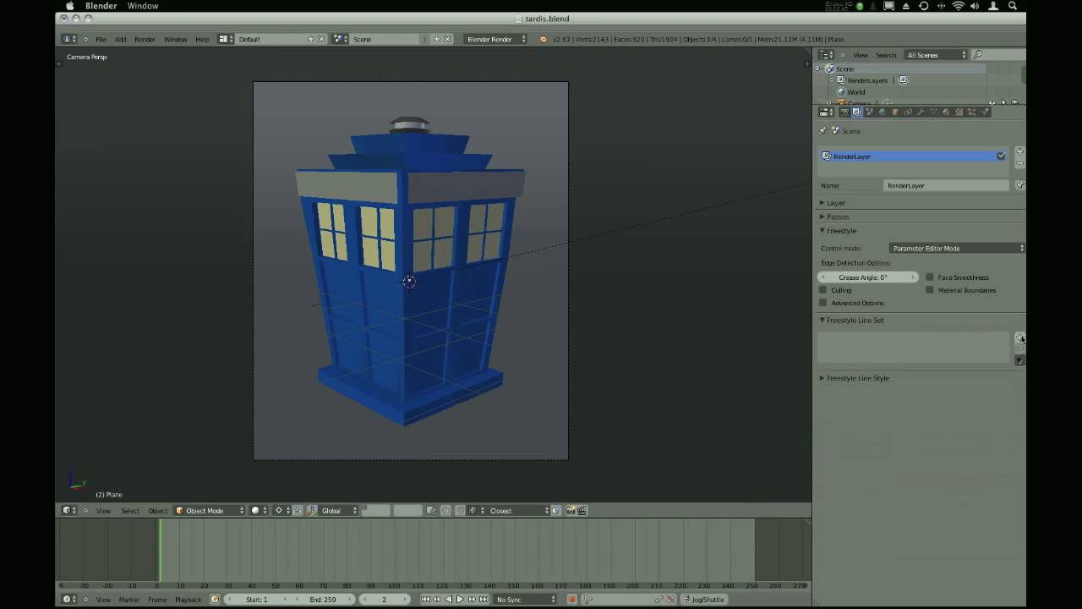
{"action": "left_click", "coordinate": [1019, 336]}
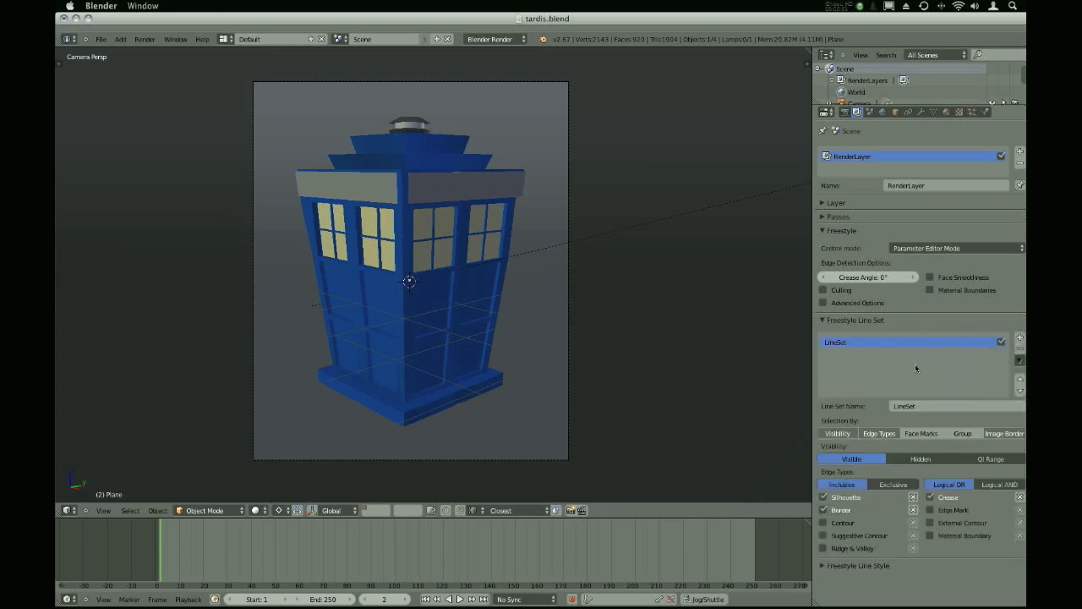
{"action": "left_click", "coordinate": [846, 565]}
{"action": "scroll", "coordinate": [844, 558], "scroll_direction": "down", "scroll_amount": 5}
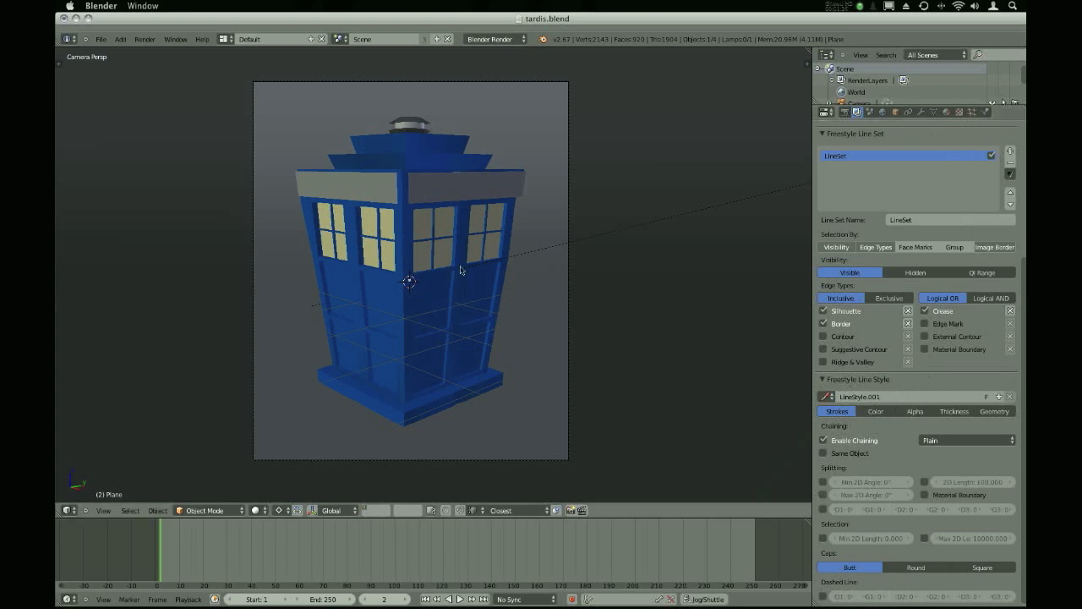
Render the scene with the default Freestyle line set and examine the outlines on the police box
{"action": "key", "text": "F12"}
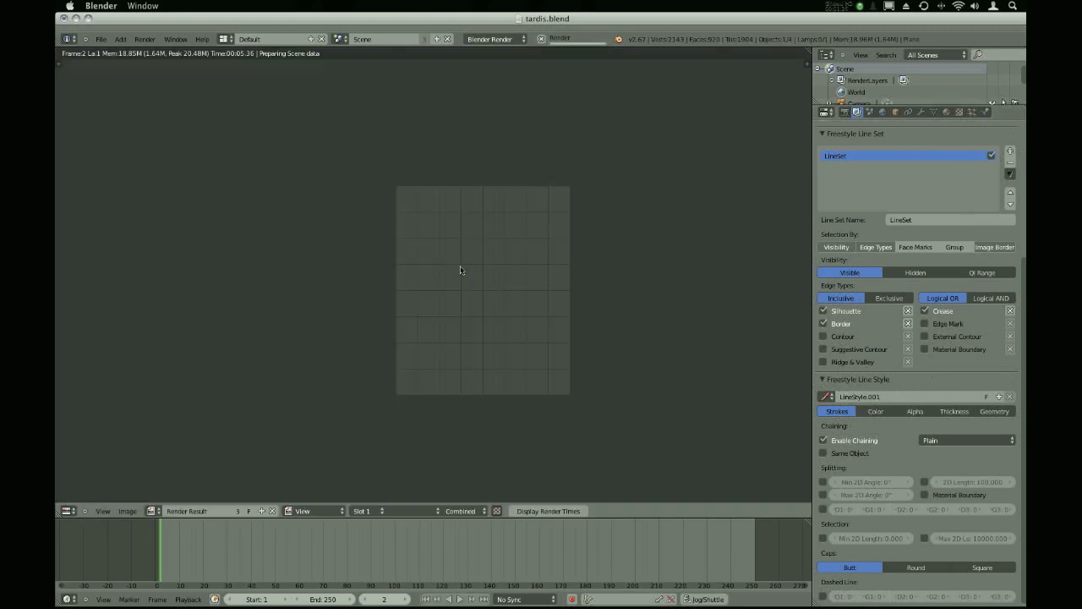
{"action": "left_click", "coordinate": [824, 311]}
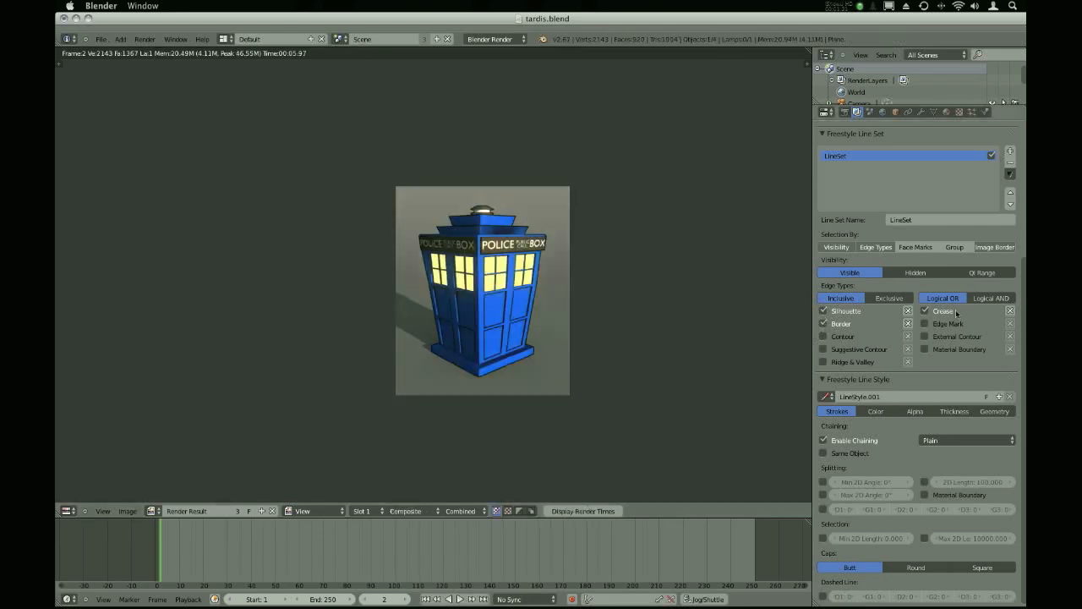
{"action": "scroll", "coordinate": [509, 312], "scroll_direction": "up", "scroll_amount": 6}
{"action": "scroll", "coordinate": [506, 315], "scroll_direction": "down", "scroll_amount": 5}
{"action": "scroll", "coordinate": [506, 315], "scroll_direction": "down", "scroll_amount": 2}
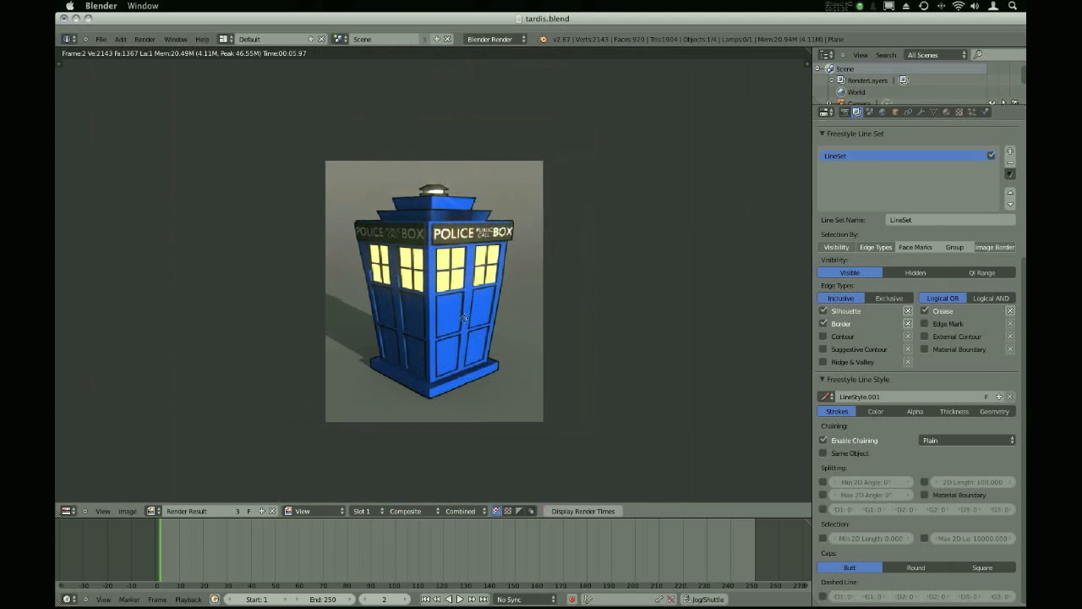
{"action": "scroll", "coordinate": [490, 317], "scroll_direction": "up", "scroll_amount": 2}
{"action": "scroll", "coordinate": [472, 318], "scroll_direction": "down", "scroll_amount": 2}
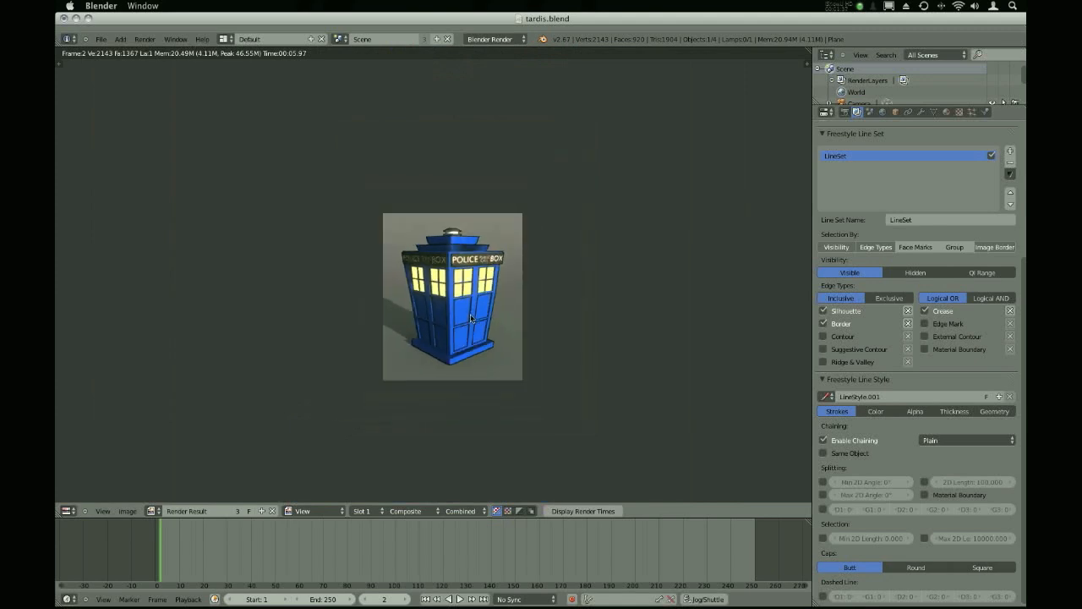
{"action": "scroll", "coordinate": [472, 318], "scroll_direction": "up", "scroll_amount": 5}
{"action": "scroll", "coordinate": [483, 243], "scroll_direction": "down", "scroll_amount": 5}
{"action": "middle_click_drag", "start_coordinate": [486, 240], "coordinate": [488, 253]}
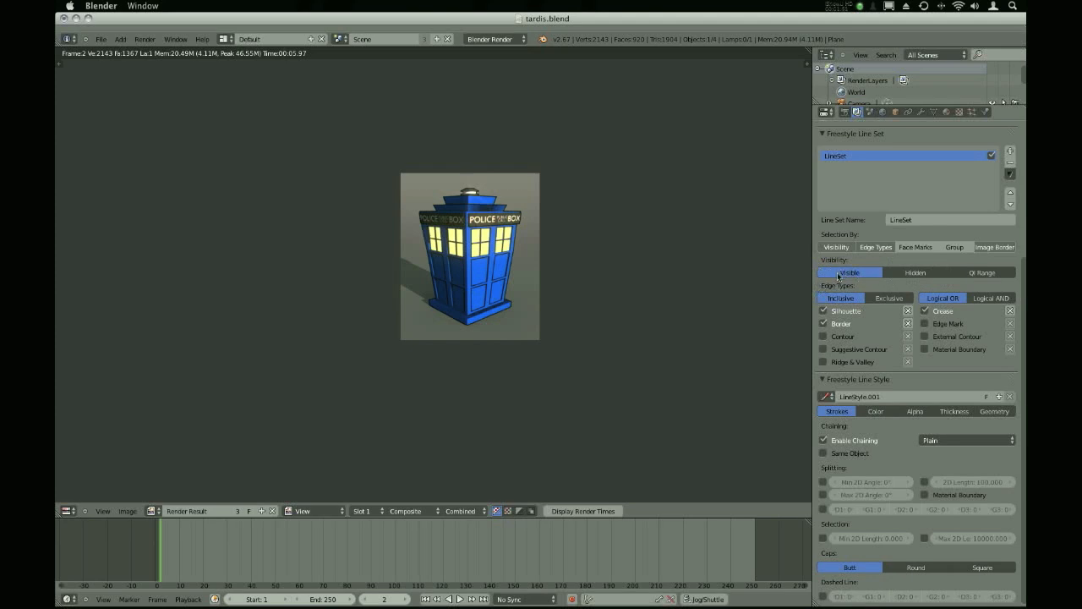
Set the line set's visibility to Hidden, then render the scene and inspect the lines drawn on the police box
{"action": "left_click", "coordinate": [910, 274]}
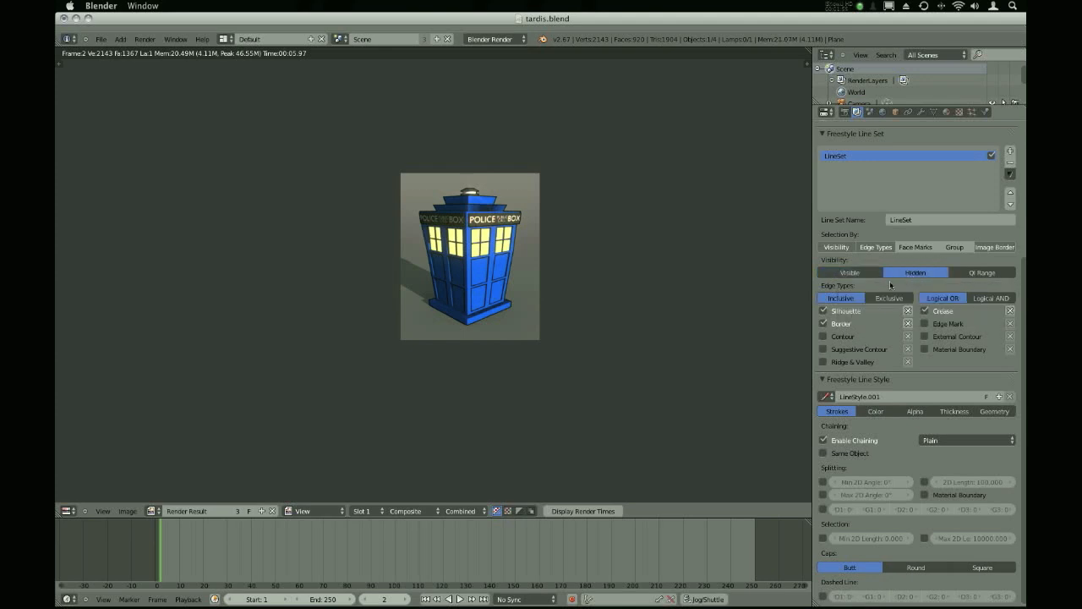
{"action": "left_click", "coordinate": [852, 272]}
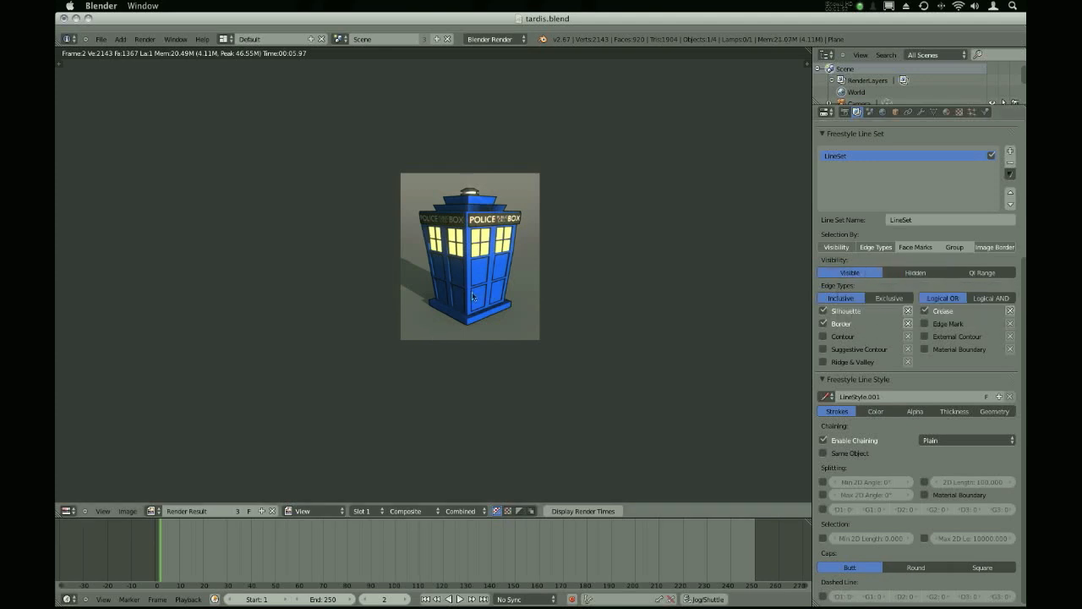
{"action": "left_click", "coordinate": [914, 275]}
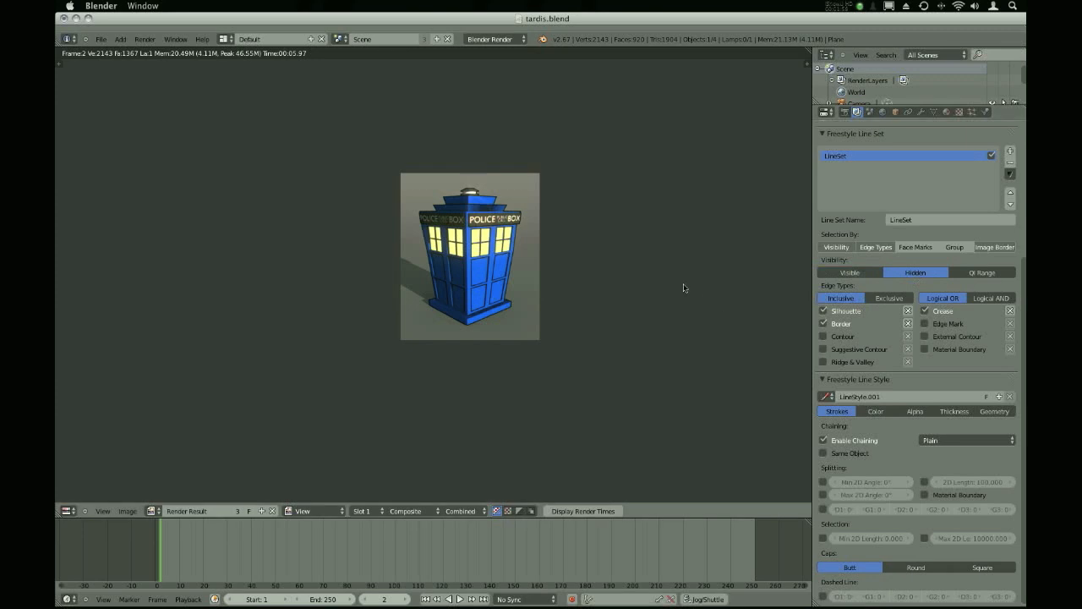
{"action": "key", "text": "F12"}
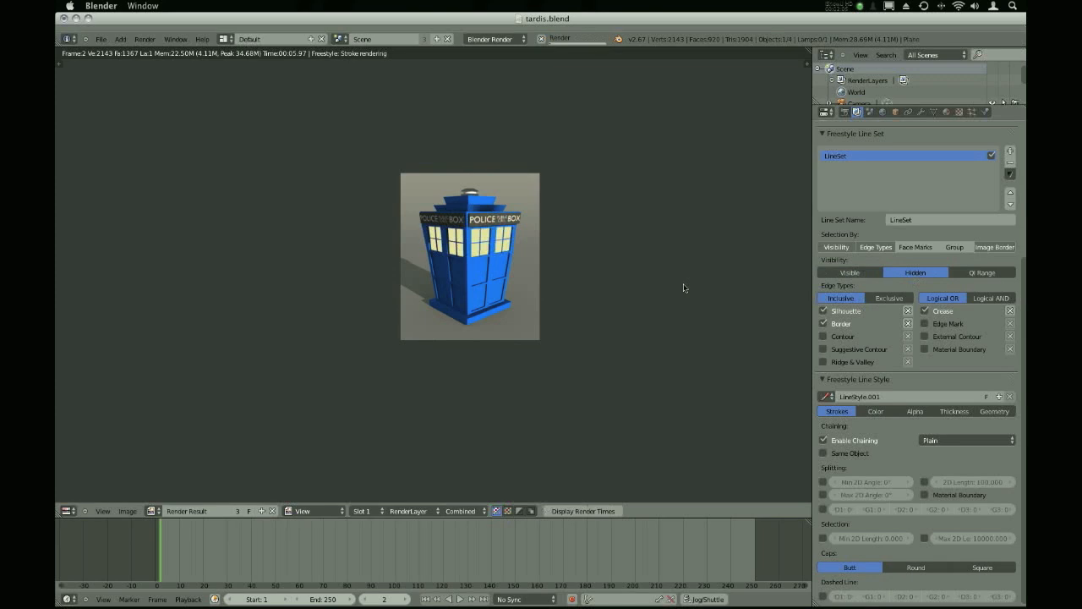
{"action": "scroll", "coordinate": [463, 255], "scroll_direction": "up", "scroll_amount": 5}
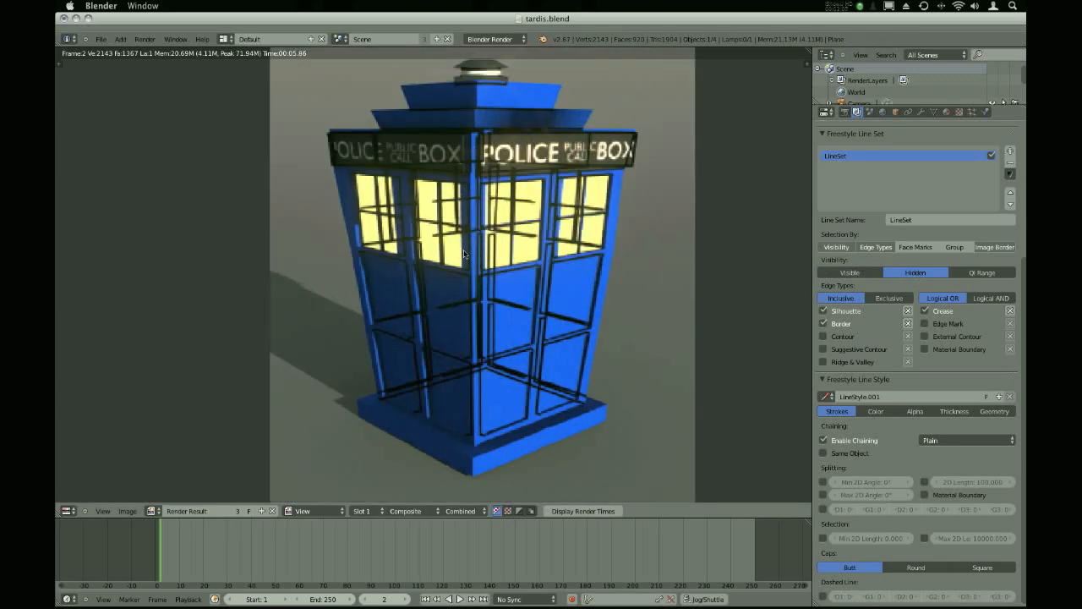
{"action": "middle_click_drag", "start_coordinate": [463, 320], "coordinate": [450, 330]}
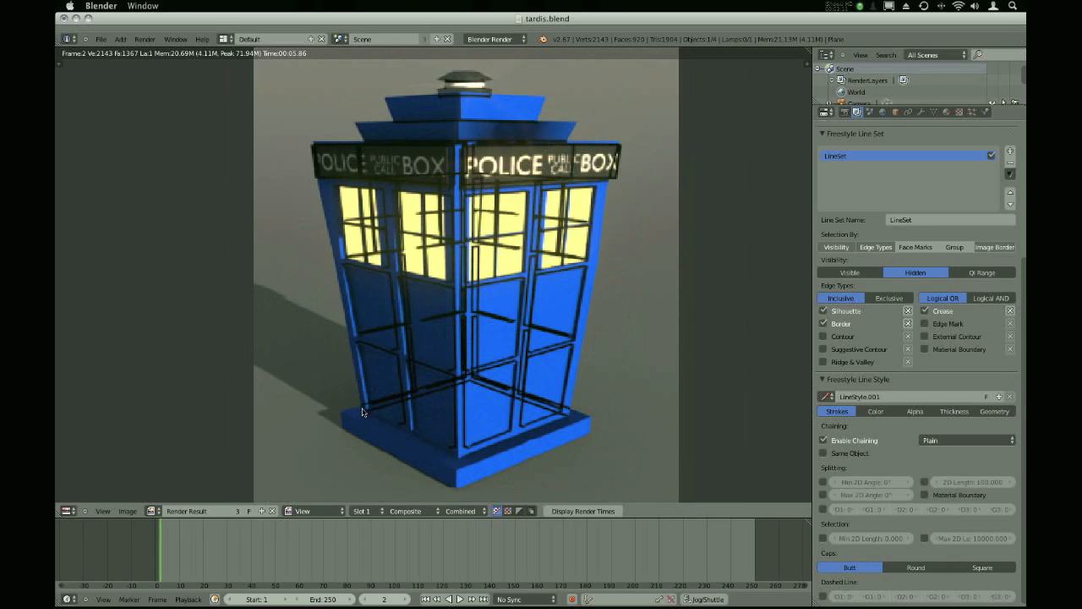
{"action": "scroll", "coordinate": [457, 385], "scroll_direction": "down", "scroll_amount": 1}
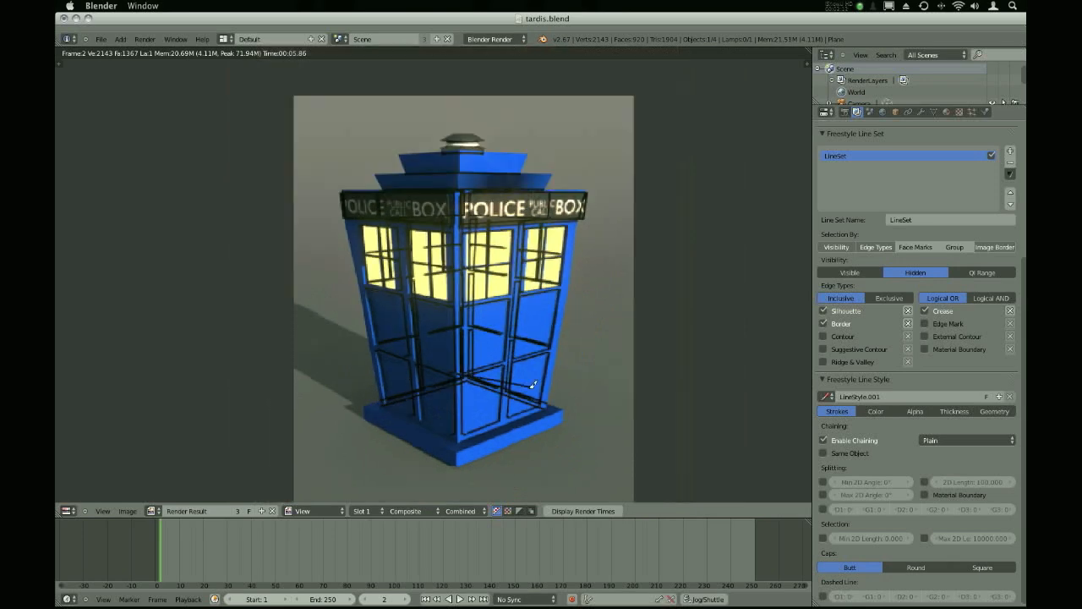
{"action": "scroll", "coordinate": [508, 376], "scroll_direction": "down", "scroll_amount": 3}
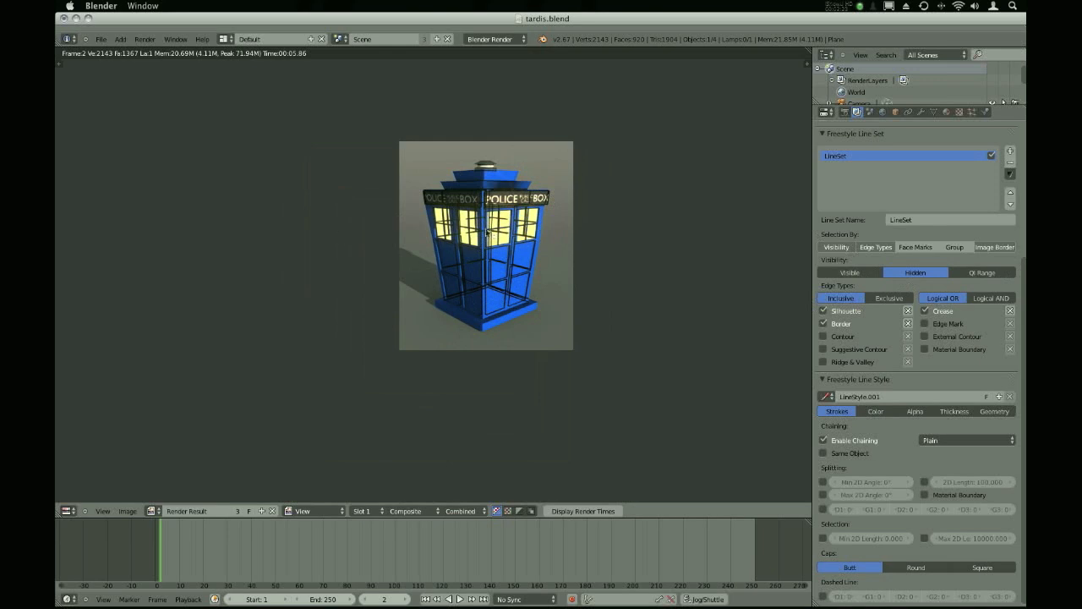
Set the line set's visibility to QI Range and duplicate the police box behind the original, keeping the copy's height locked
{"action": "left_click", "coordinate": [981, 272]}
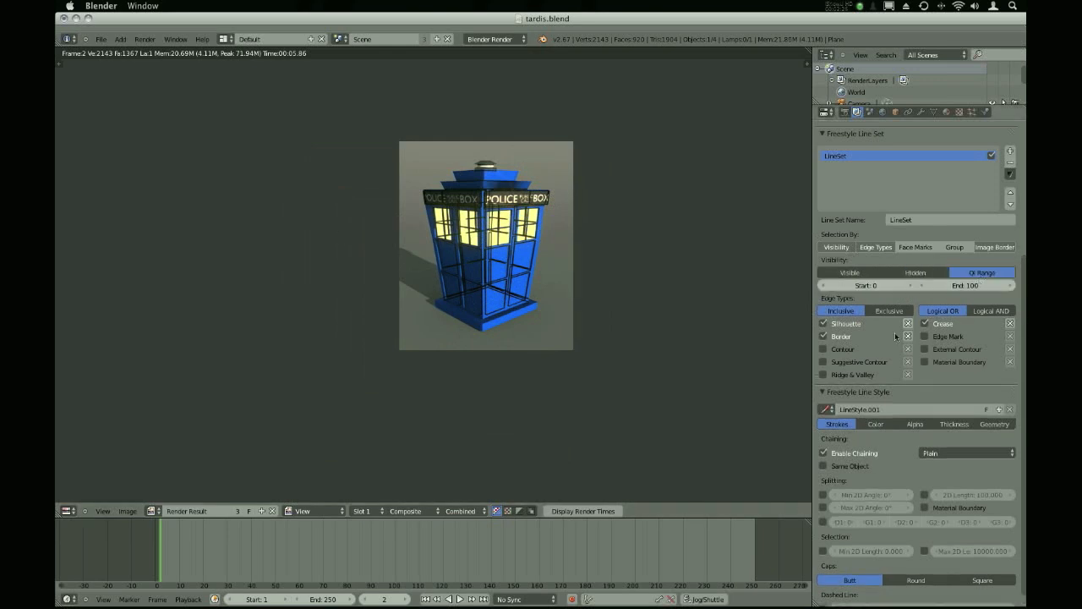
{"action": "key", "text": "Escape"}
{"action": "mouse_move", "coordinate": [450, 271]}
{"action": "middle_mouse_down"}
{"action": "mouse_move", "coordinate": [421, 280]}
{"action": "mouse_move", "coordinate": [439, 275]}
{"action": "middle_mouse_up"}
{"action": "middle_click_drag", "start_coordinate": [655, 225], "coordinate": [477, 295]}
{"action": "key", "text": "shift+d"}
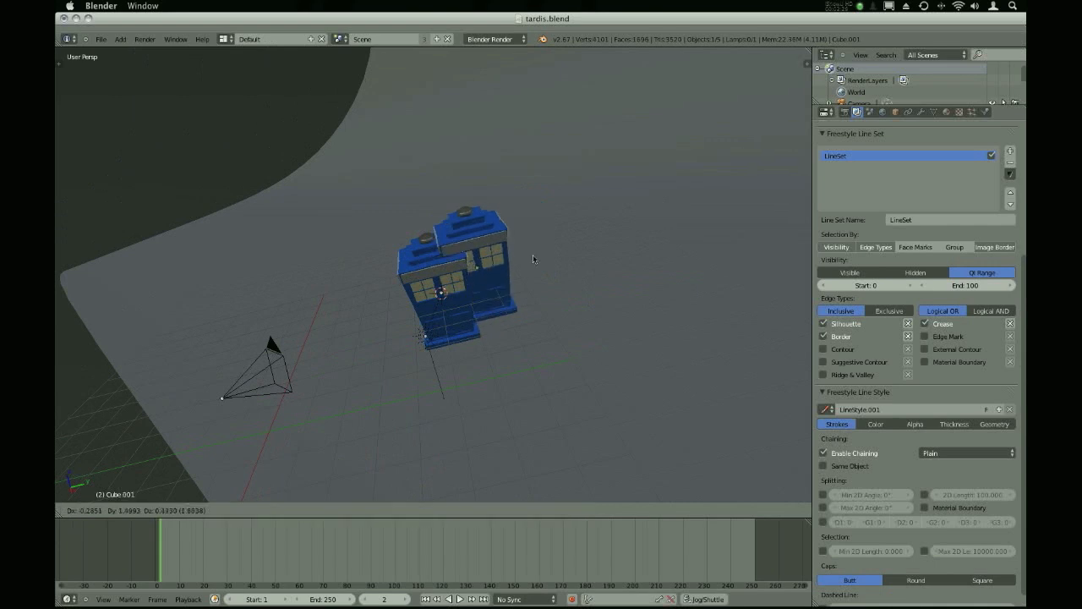
{"action": "key", "text": "z"}
{"action": "key", "text": "shift+z"}
{"action": "key", "text": "shift+z"}
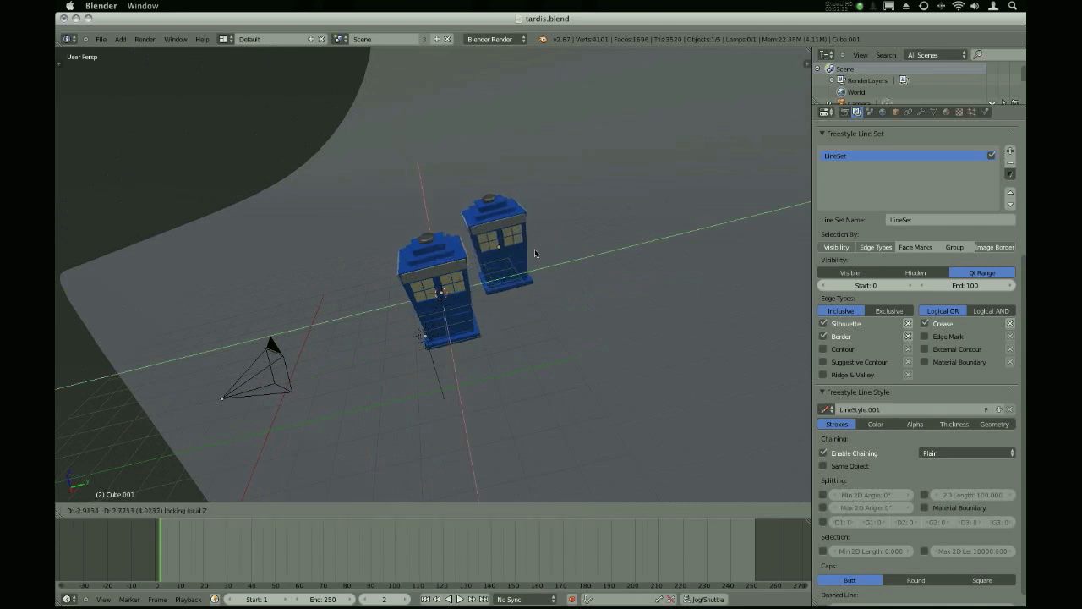
{"action": "left_click", "coordinate": [534, 249]}
Set the QI range's end to 2 and render the scene from the camera view to inspect the lines
{"action": "middle_click_drag", "start_coordinate": [535, 248], "coordinate": [389, 300]}
{"action": "left_click", "coordinate": [103, 510]}
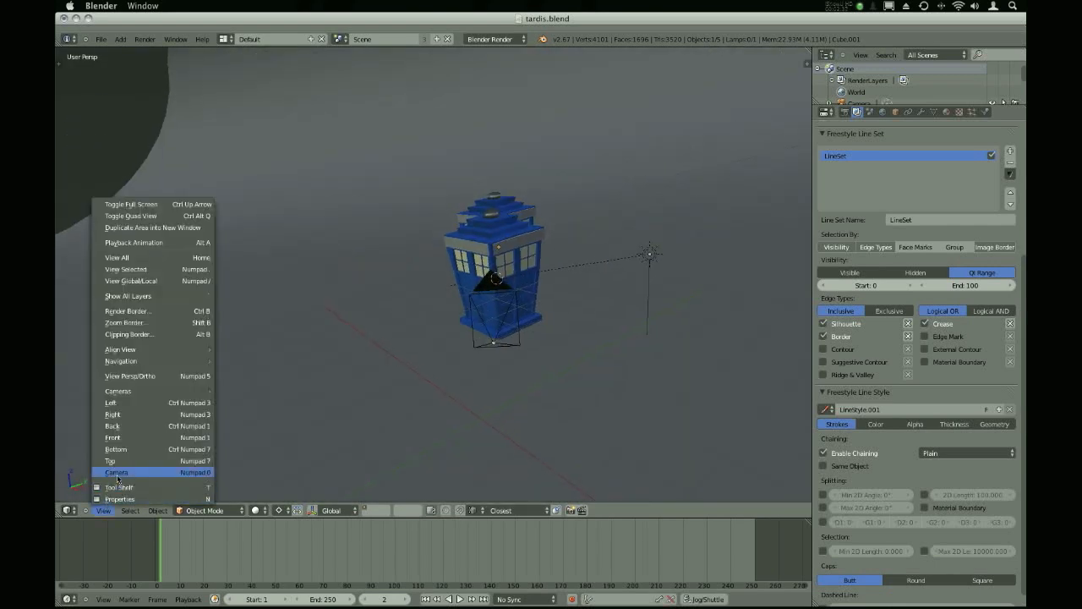
{"action": "left_click", "coordinate": [123, 472]}
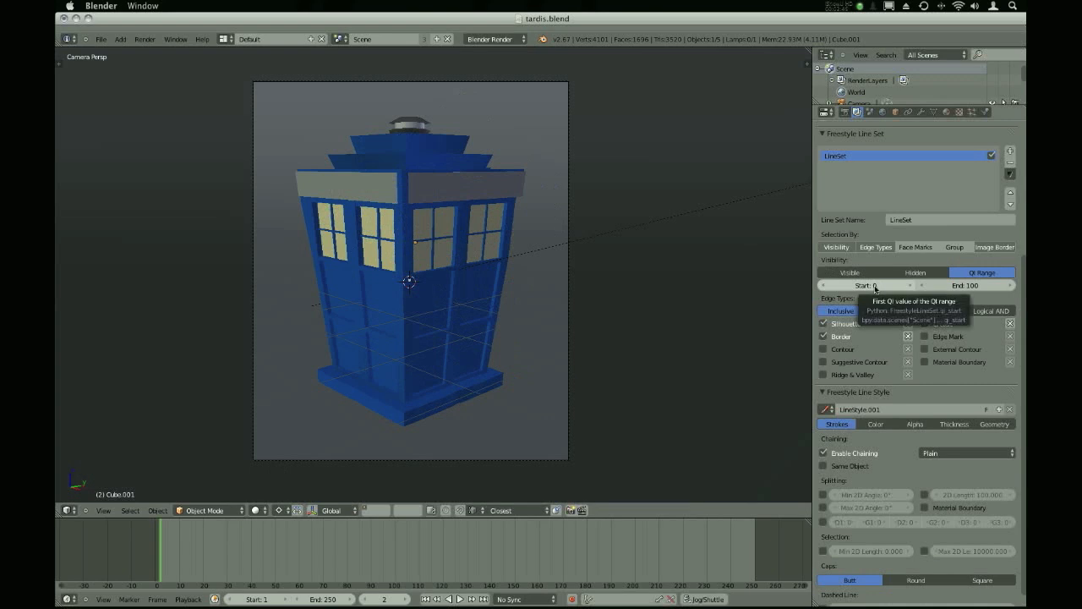
{"action": "left_click", "coordinate": [960, 286]}
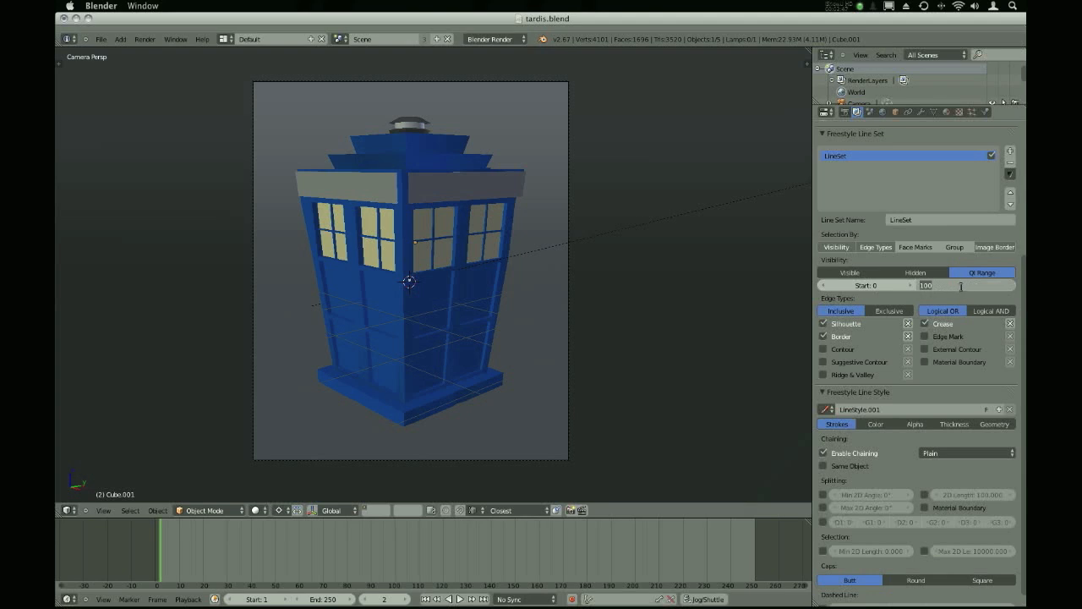
{"action": "type", "text": "1"}
{"action": "key", "text": "Return"}
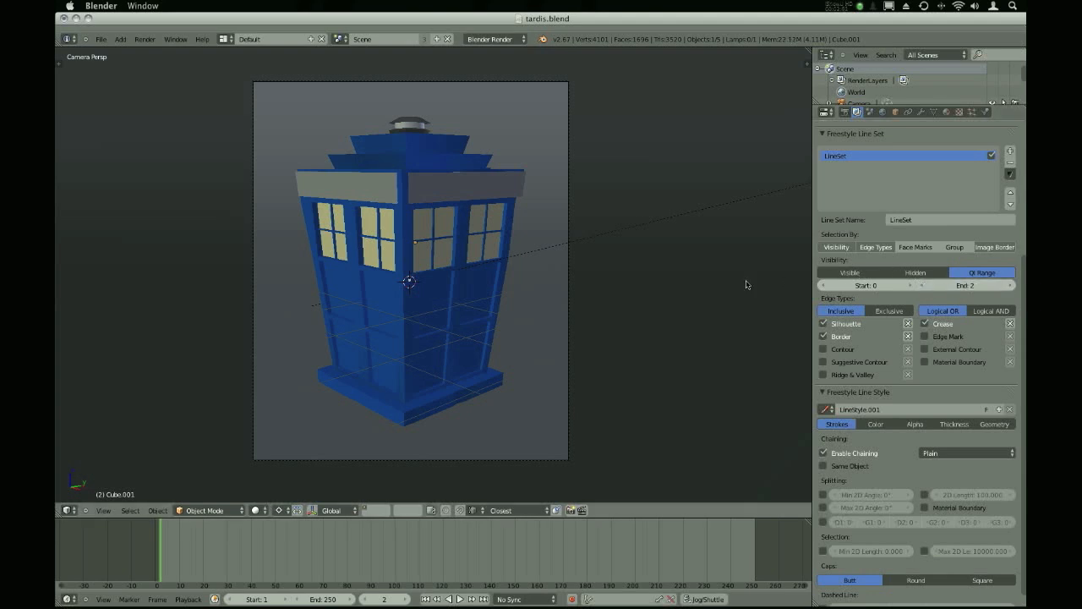
{"action": "key", "text": "F12"}
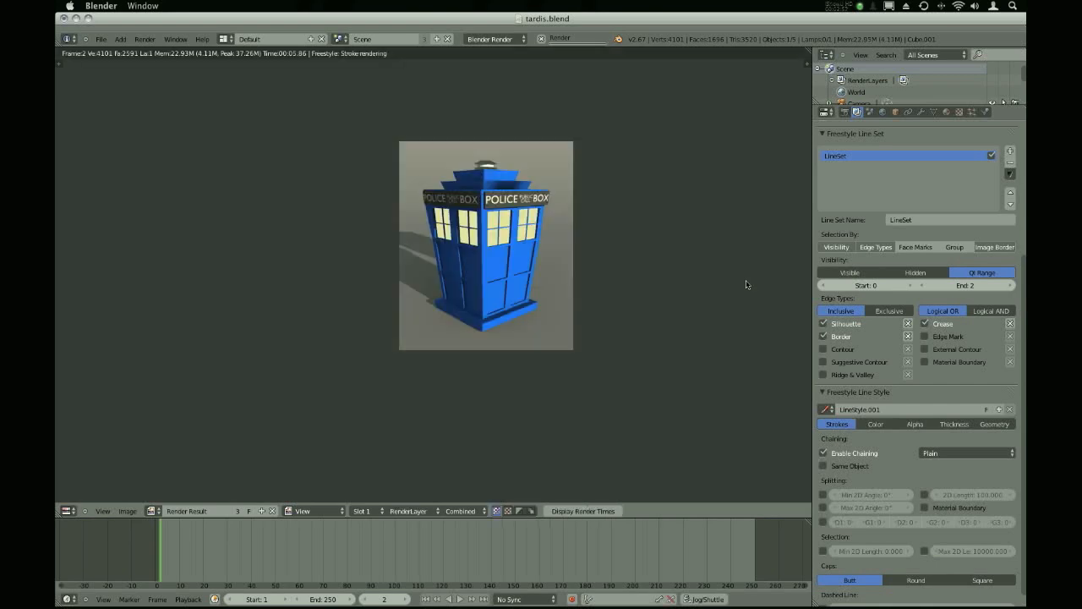
{"action": "scroll", "coordinate": [743, 282], "scroll_direction": "down", "scroll_amount": 4}
{"action": "scroll", "coordinate": [678, 257], "scroll_direction": "up", "scroll_amount": 7}
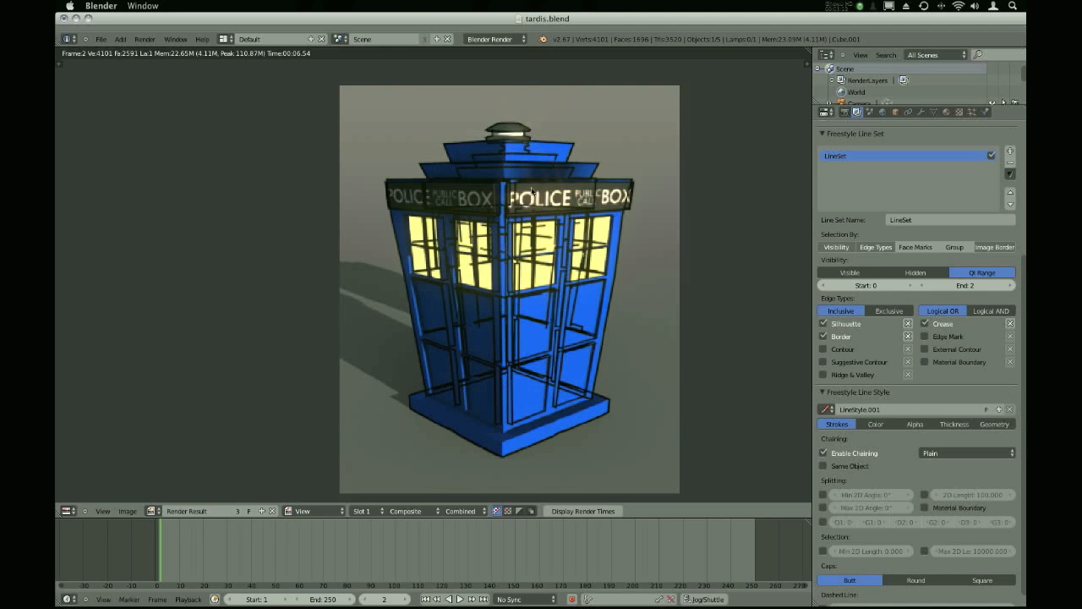
Close the render result and set the QI range to start at 2 and end at 4
{"action": "key", "text": "Escape"}
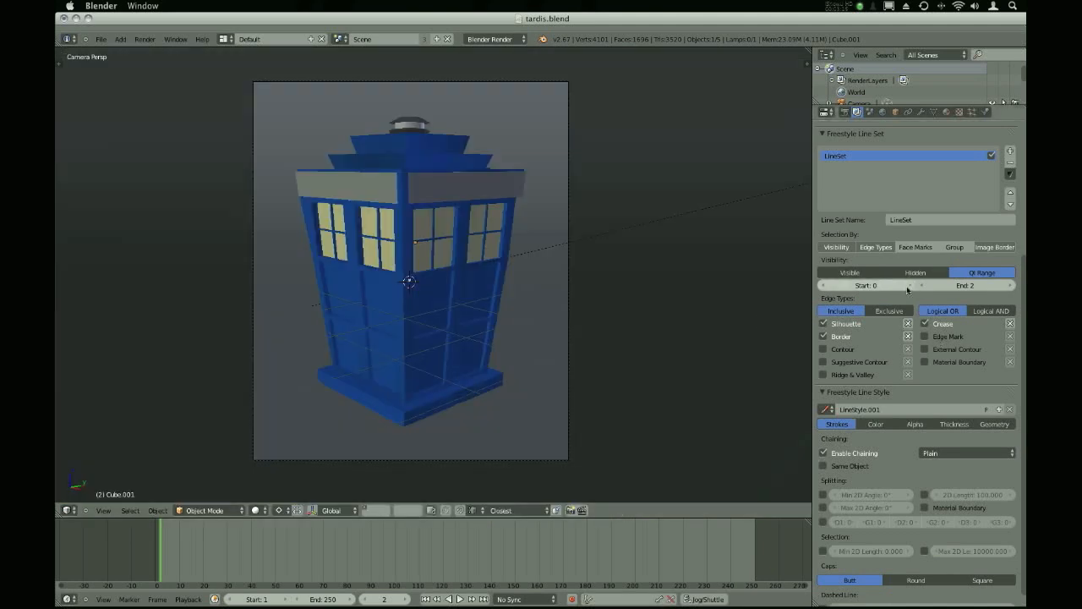
{"action": "left_click", "coordinate": [908, 286]}
{"action": "left_click", "coordinate": [909, 286]}
{"action": "left_click", "coordinate": [1001, 288]}
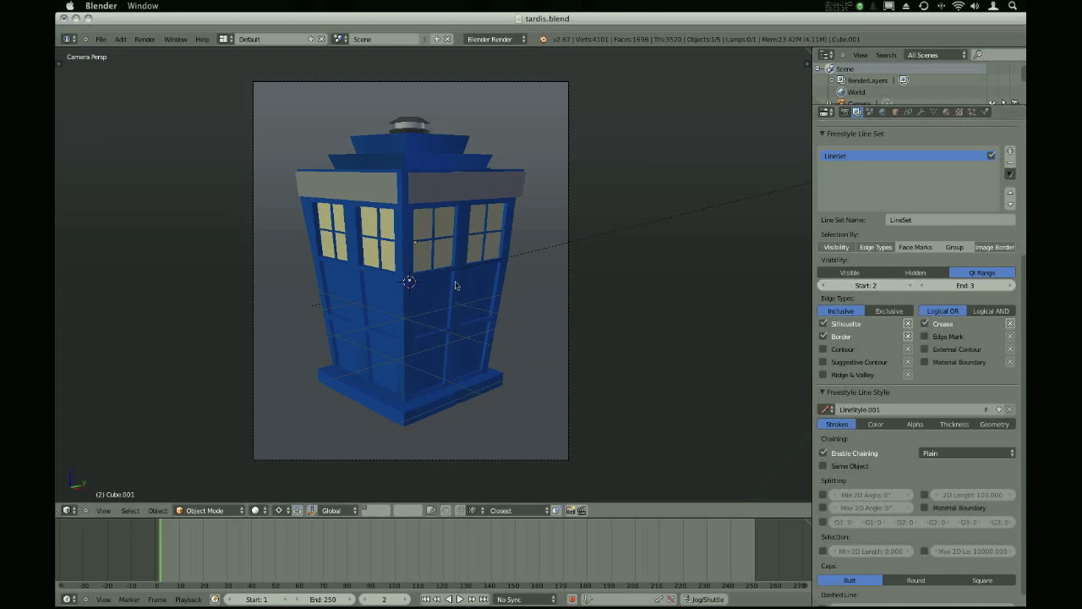
{"action": "left_click", "coordinate": [1010, 285]}
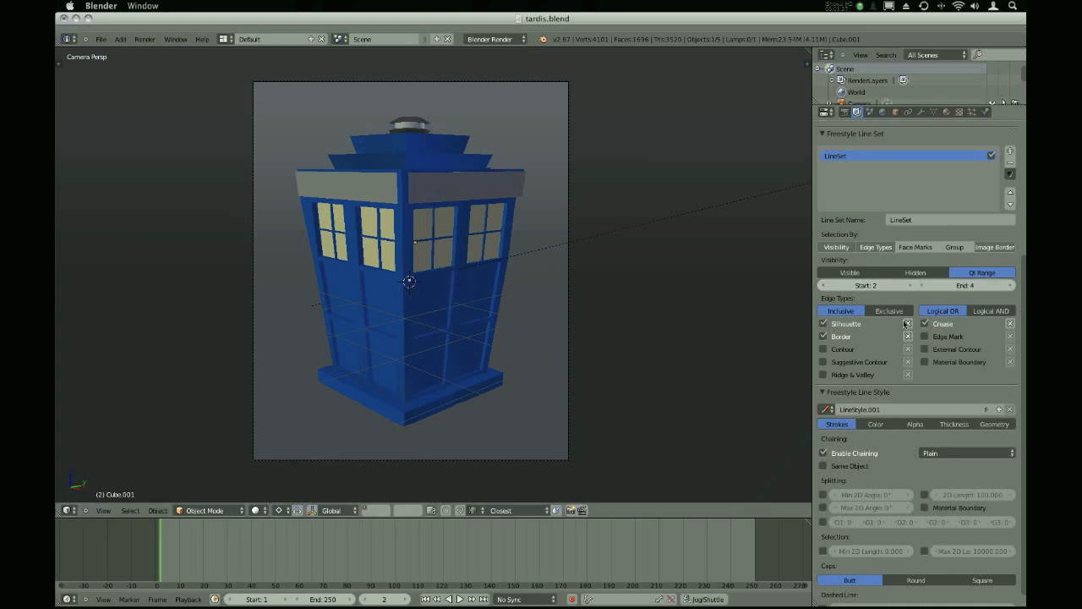
{"action": "left_click", "coordinate": [923, 286]}
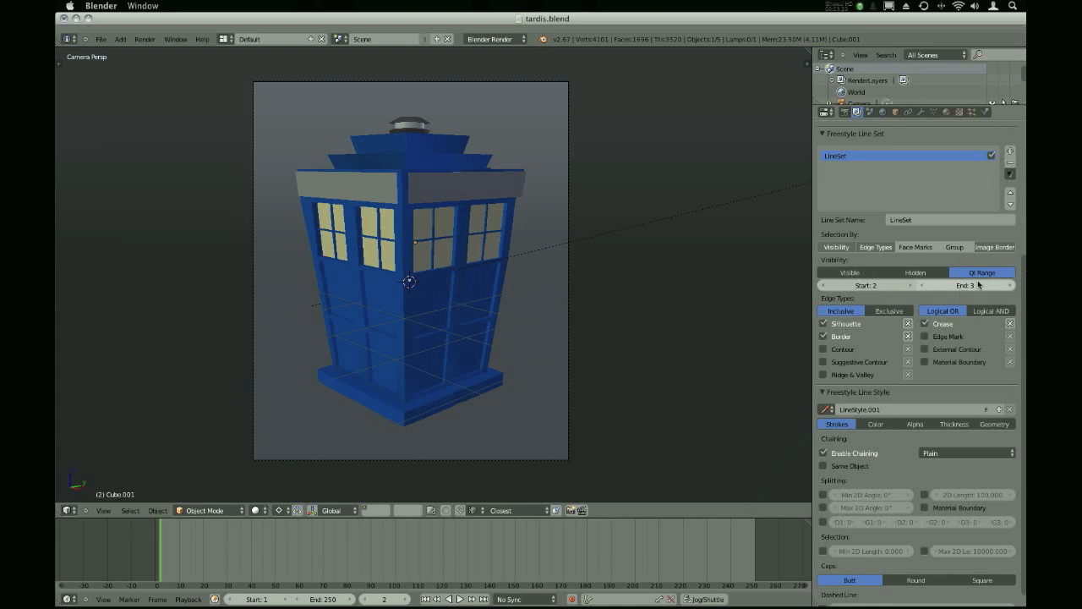
{"action": "left_click", "coordinate": [1008, 286]}
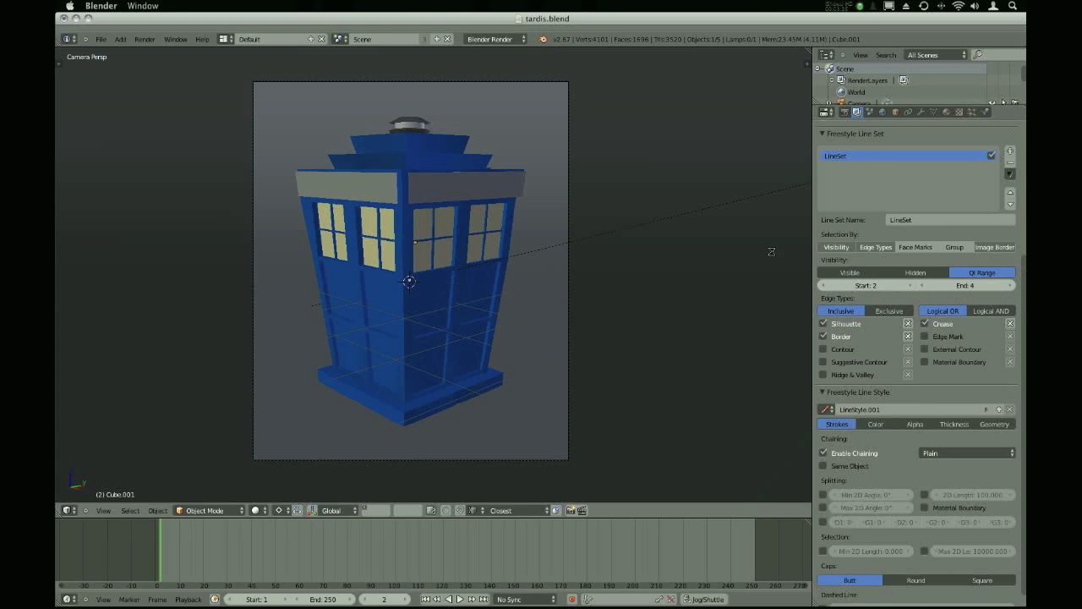
Render the scene to inspect the lines drawn by the QI range, close the result and set the line set's visibility to Visible
{"action": "key", "text": "F12"}
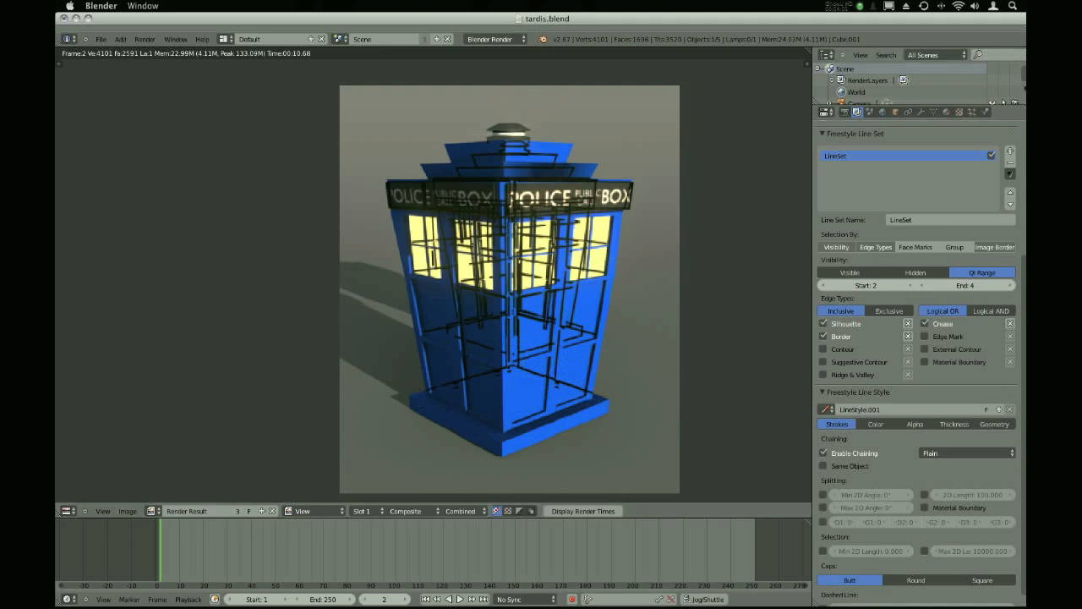
{"action": "key", "text": "Escape"}
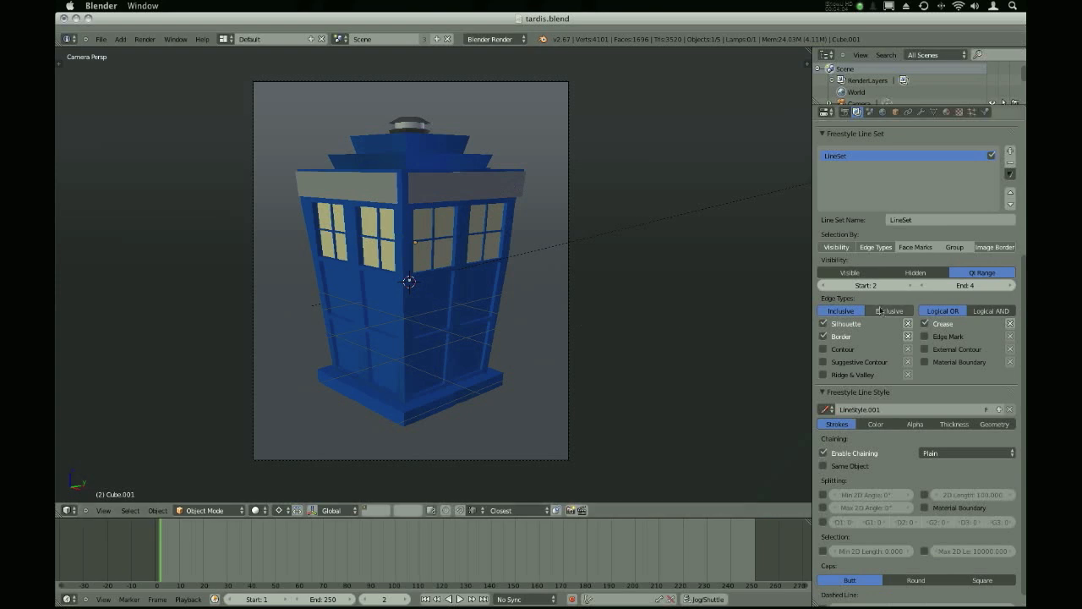
{"action": "left_click", "coordinate": [866, 273]}
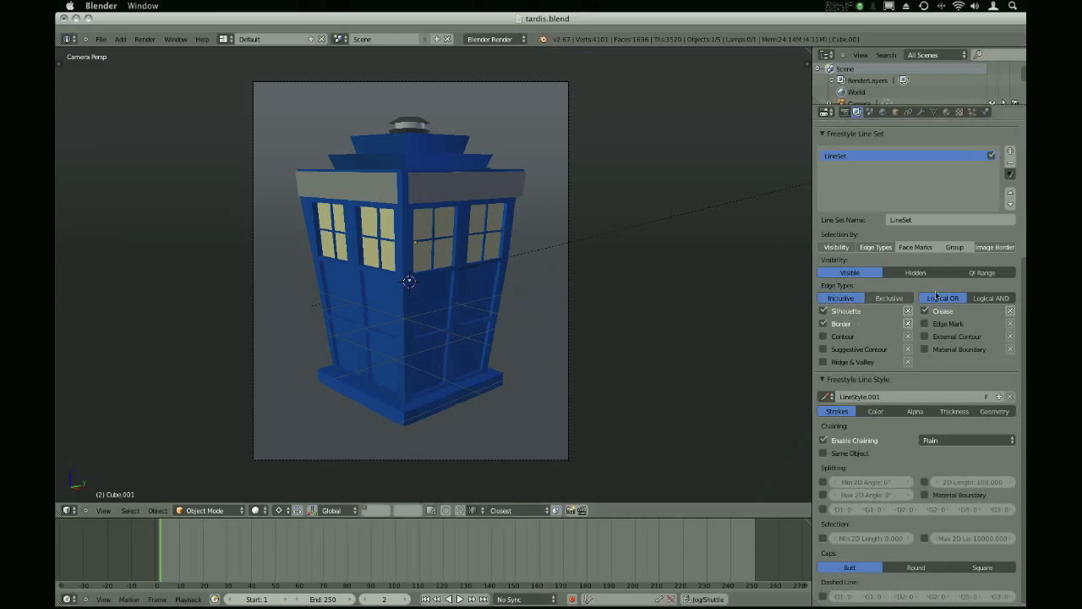
Disable the Border and Crease edge types in the line set so that only Silhouette stays enabled
{"action": "left_click", "coordinate": [844, 311]}
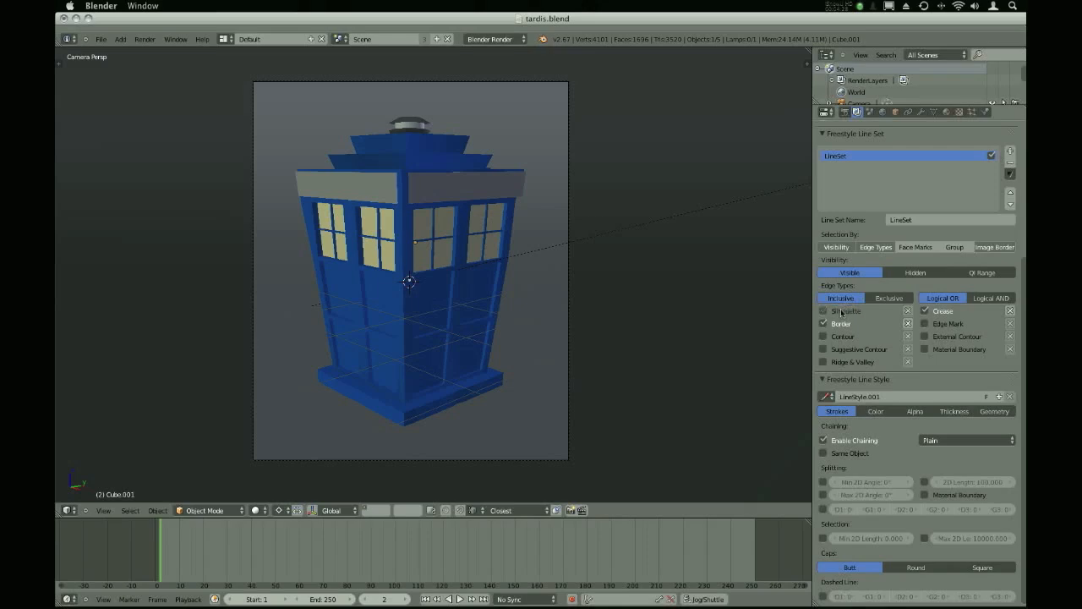
{"action": "left_click", "coordinate": [834, 324]}
{"action": "left_click", "coordinate": [923, 311]}
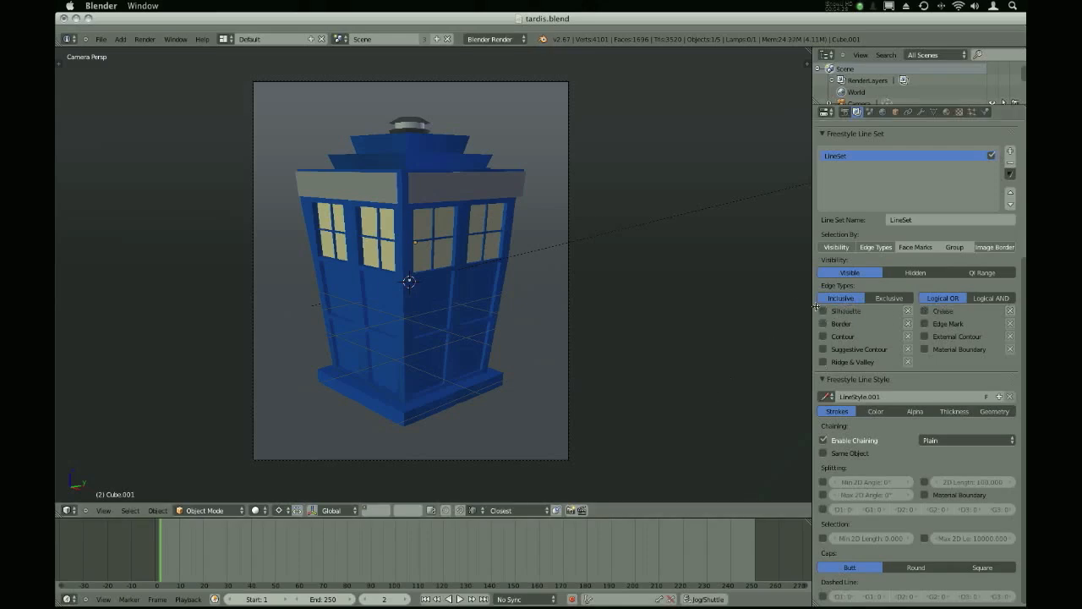
{"action": "left_click", "coordinate": [841, 313]}
{"action": "left_click", "coordinate": [824, 310]}
{"action": "left_click", "coordinate": [849, 312]}
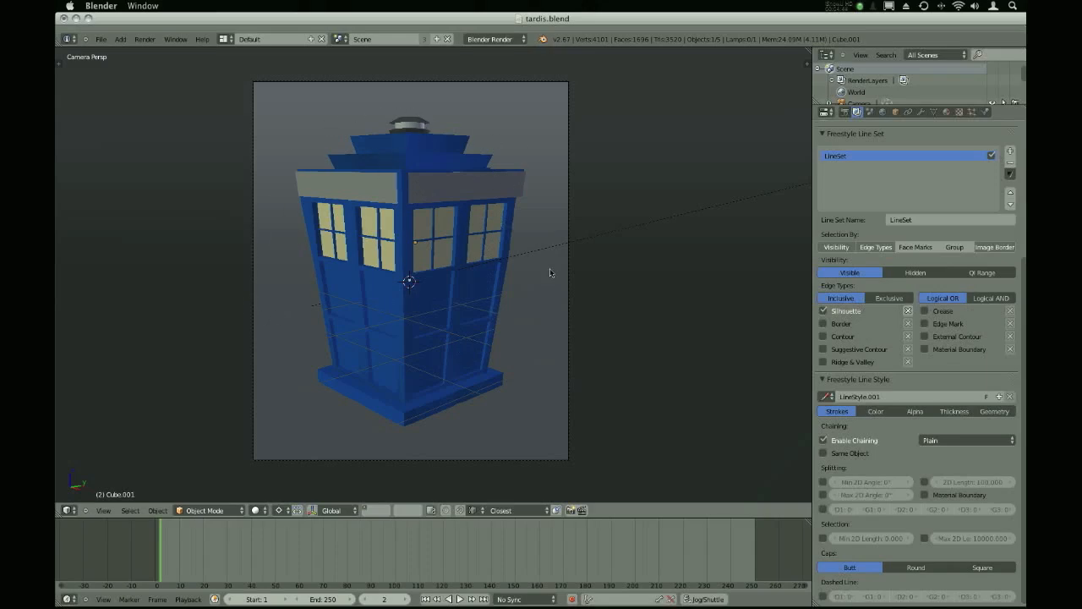
Switch the line set's edge type from Silhouette to Border
{"action": "left_click", "coordinate": [832, 310]}
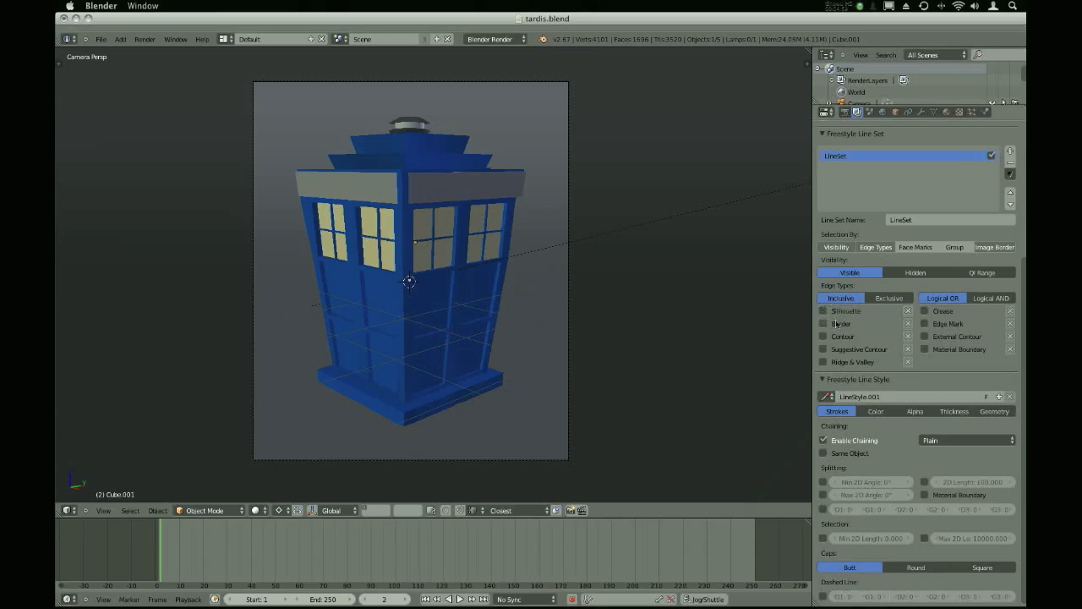
{"action": "left_click", "coordinate": [837, 324]}
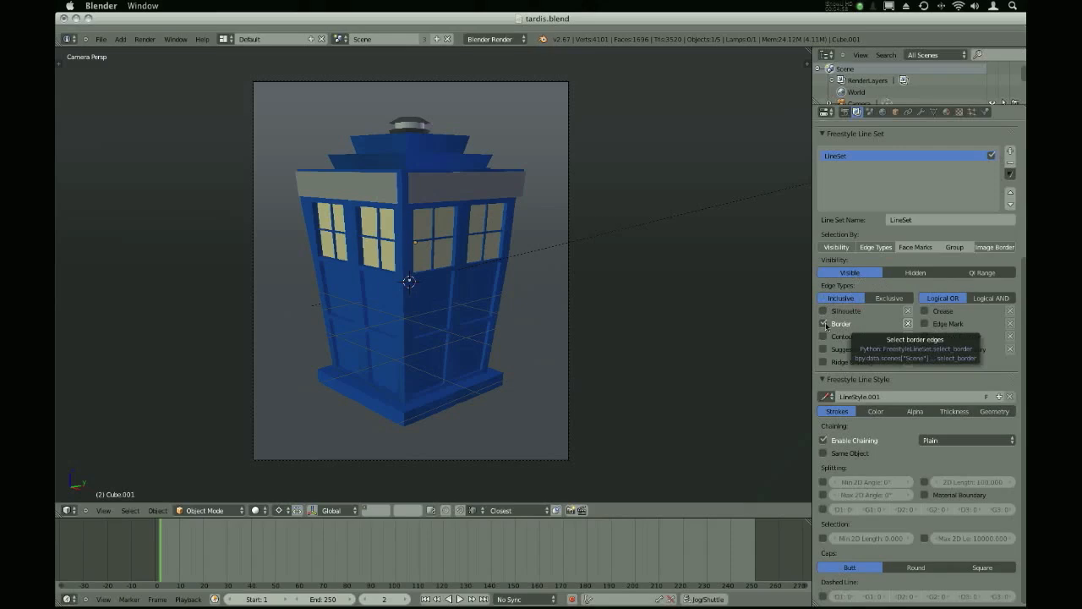
Add a mesh plane and move it in front of the police box, adjusting its position along the Y axis
{"action": "left_click", "coordinate": [431, 199]}
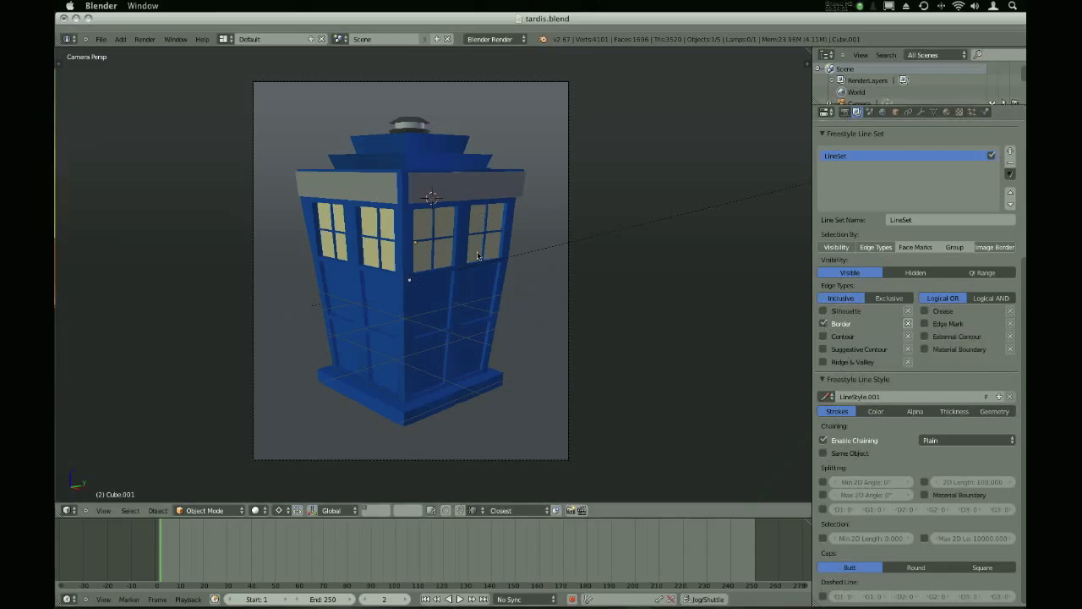
{"action": "key", "text": "shift+a"}
{"action": "mouse_move", "coordinate": [370, 268]}
{"action": "key", "text": "shift+a"}
{"action": "key", "text": "shift+a"}
{"action": "mouse_move", "coordinate": [498, 241]}
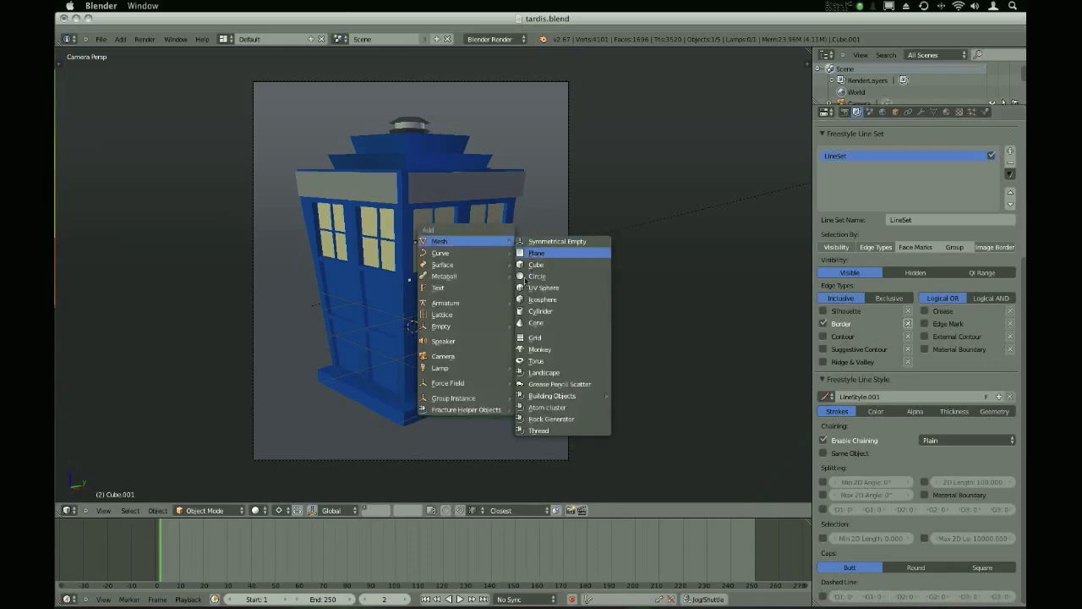
{"action": "left_click", "coordinate": [536, 252]}
{"action": "key", "text": "g"}
{"action": "left_click", "coordinate": [517, 334]}
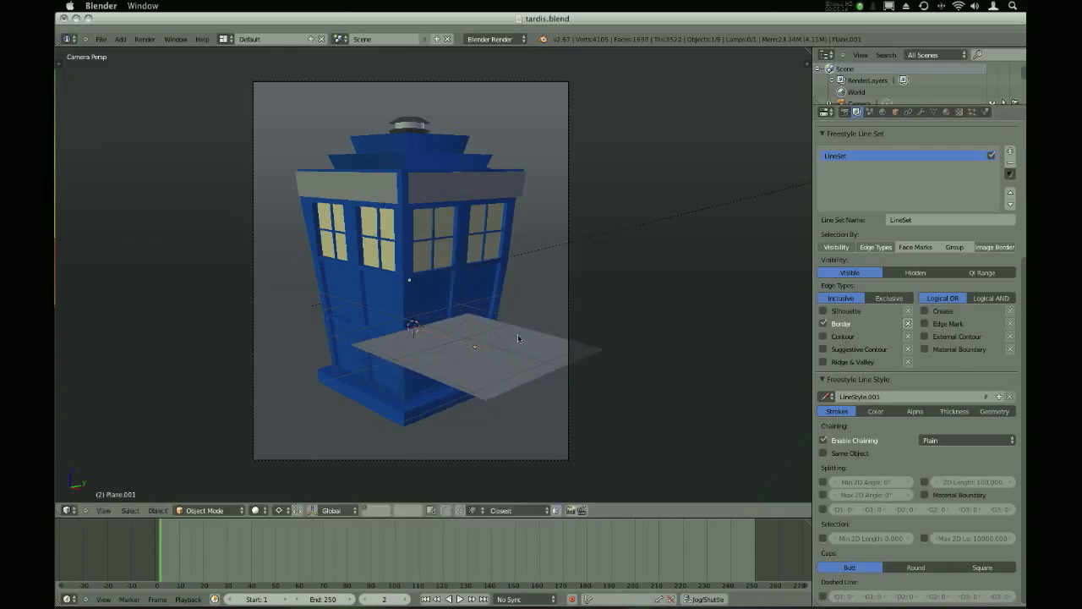
{"action": "key", "text": "g"}
{"action": "key", "text": "y"}
{"action": "left_click", "coordinate": [456, 351]}
Render the scene, inspect the border lines on the plane and the police box, and close the result
{"action": "key", "text": "F12"}
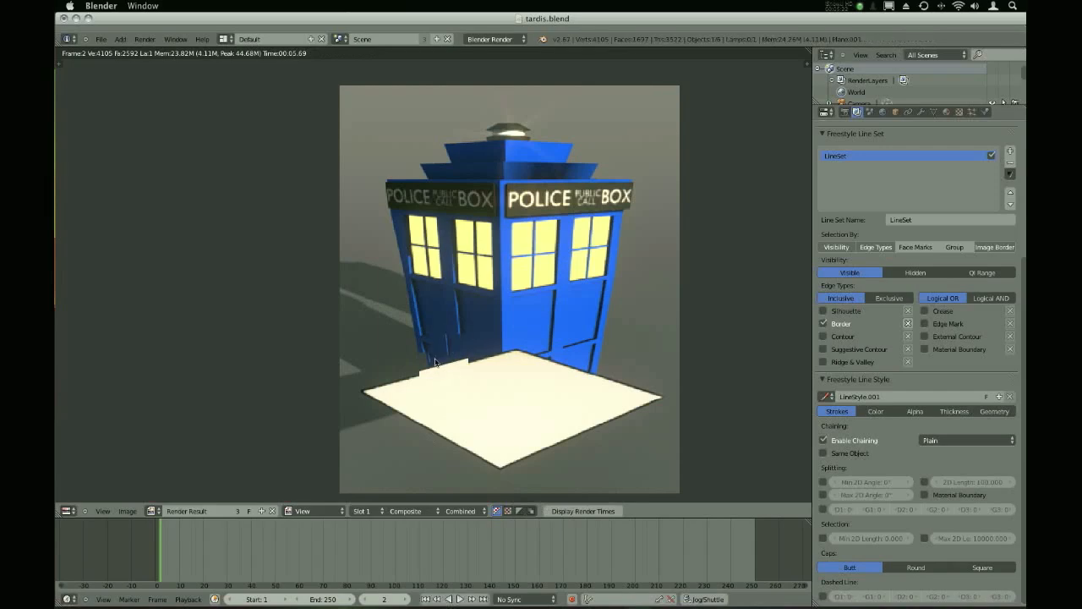
{"action": "scroll", "coordinate": [436, 362], "scroll_direction": "down", "scroll_amount": 3}
{"action": "middle_click_drag", "start_coordinate": [517, 376], "coordinate": [509, 373]}
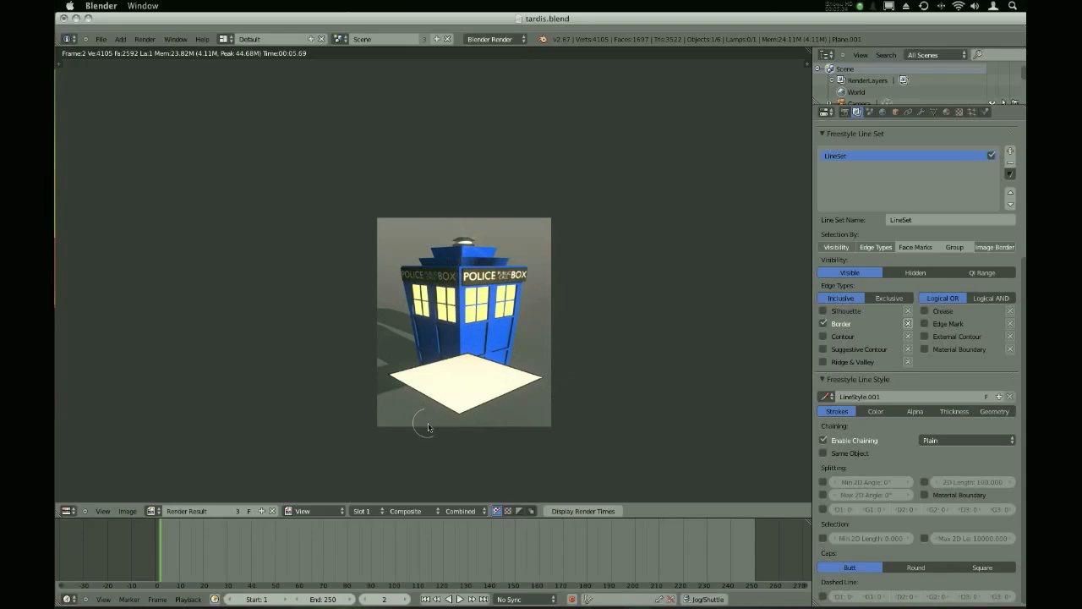
{"action": "key", "text": "Escape"}
Delete the duplicate police box behind the original and the added plane, undoing any deletion of the wrong box
{"action": "key", "text": "Delete"}
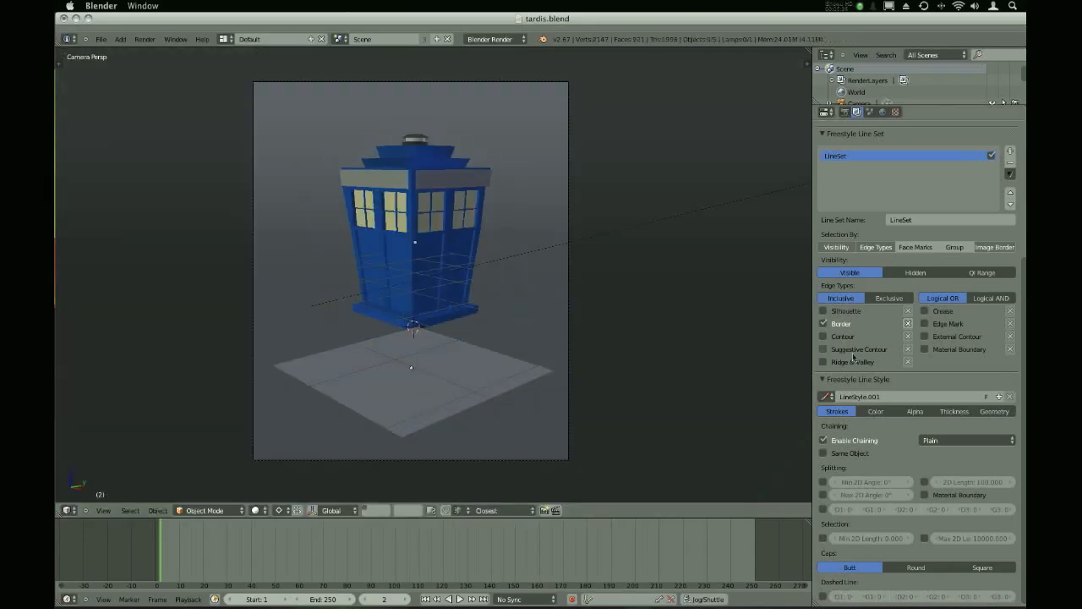
{"action": "key", "text": "ctrl+z"}
{"action": "key", "text": "z"}
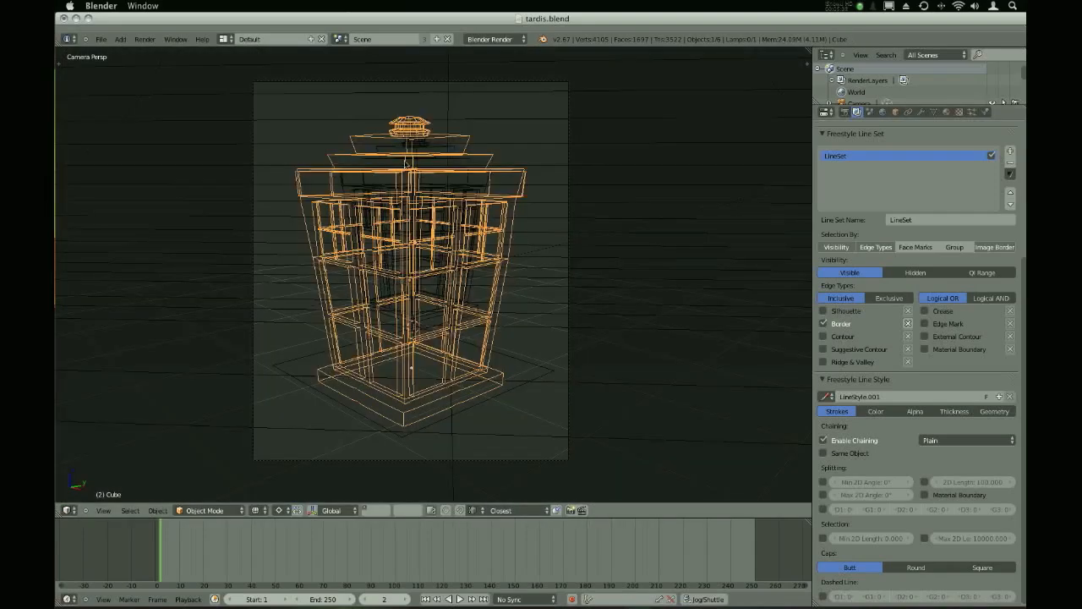
{"action": "right_click", "coordinate": [407, 164]}
{"action": "key", "text": "x"}
{"action": "left_click", "coordinate": [407, 165]}
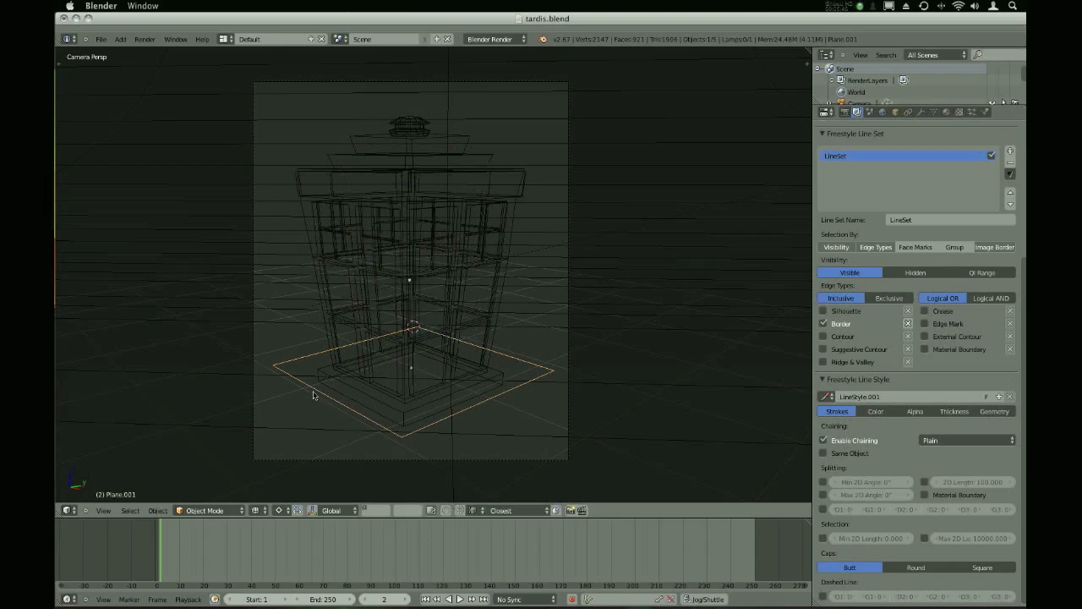
{"action": "key", "text": "z"}
{"action": "right_click", "coordinate": [398, 353]}
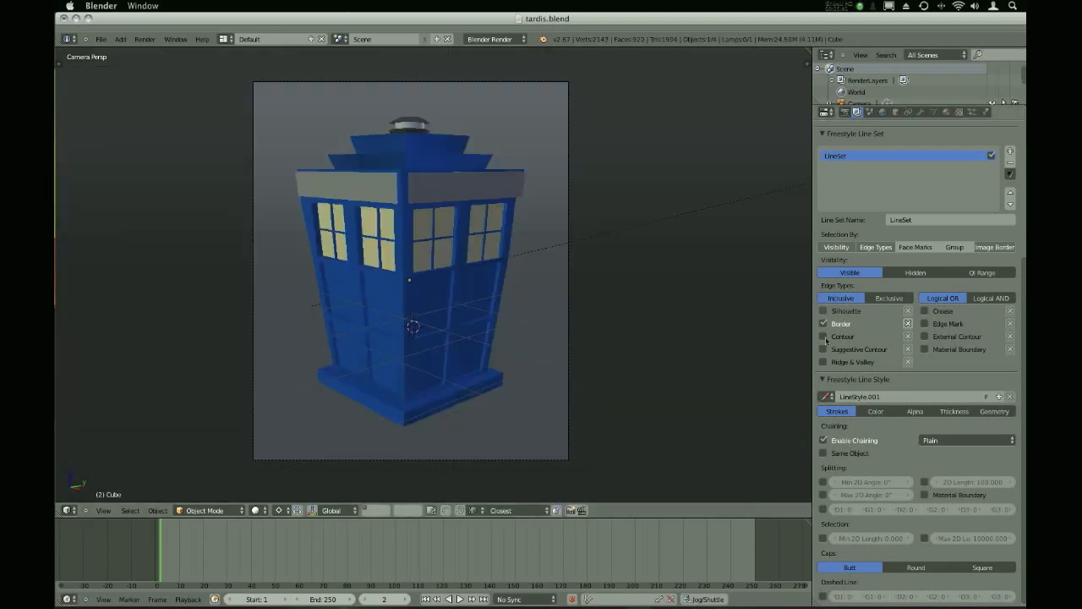
Switch the line set's edge type from Border to Contour
{"action": "left_click", "coordinate": [850, 324]}
{"action": "left_click", "coordinate": [841, 339]}
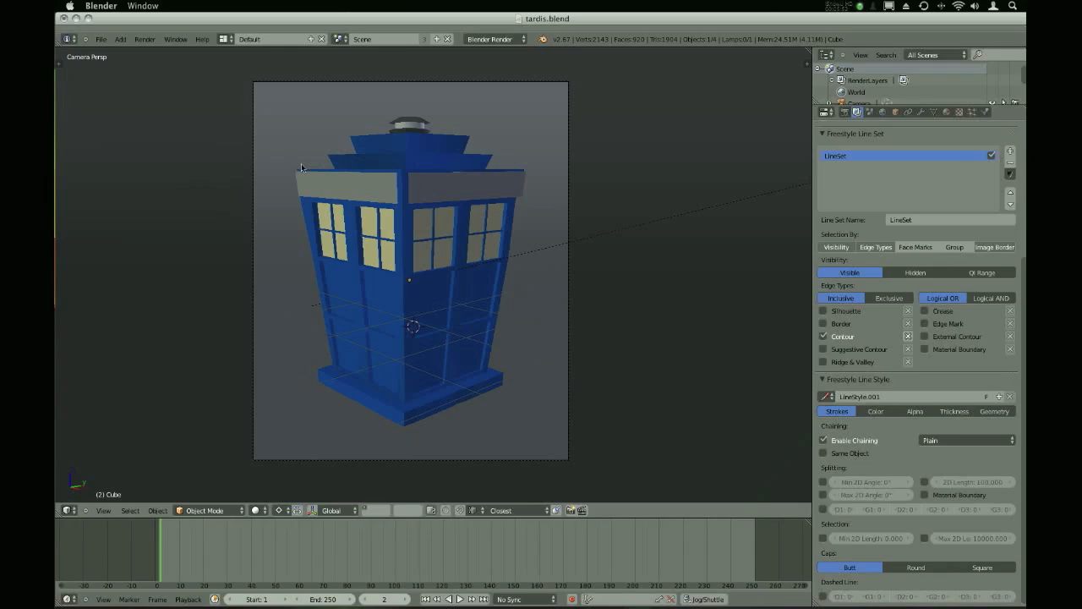
{"action": "right_click_drag", "start_coordinate": [305, 162], "coordinate": [318, 166]}
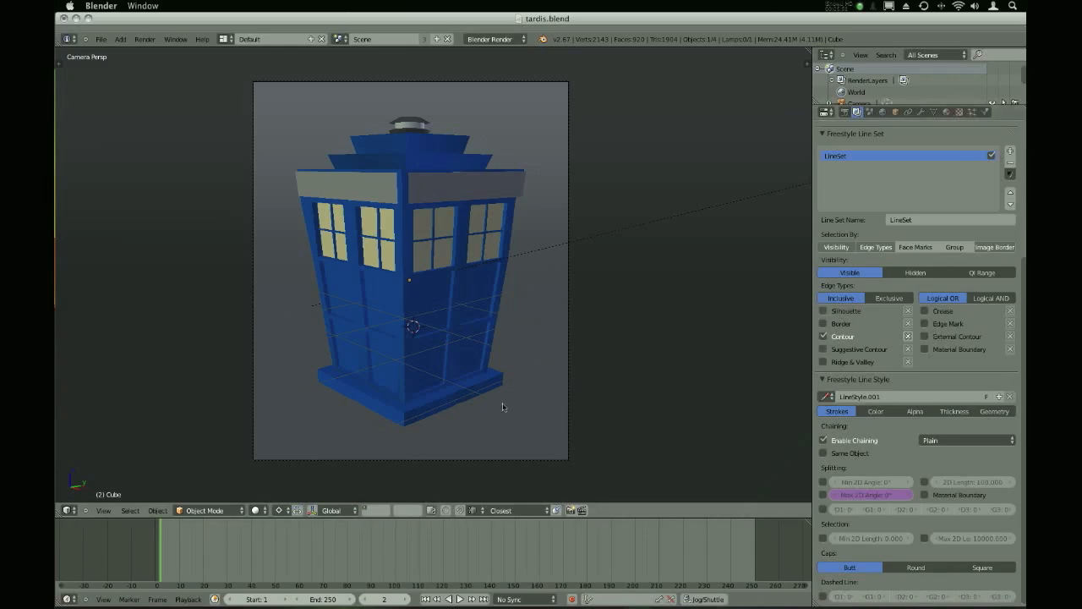
{"action": "mouse_move", "coordinate": [410, 425]}
{"action": "left_mouse_down"}
{"action": "mouse_move", "coordinate": [509, 382]}
{"action": "mouse_move", "coordinate": [504, 361]}
{"action": "left_mouse_up"}
{"action": "mouse_move", "coordinate": [505, 328]}
{"action": "right_mouse_down"}
{"action": "mouse_move", "coordinate": [493, 339]}
{"action": "mouse_move", "coordinate": [510, 386]}
{"action": "mouse_move", "coordinate": [445, 421]}
{"action": "mouse_move", "coordinate": [498, 361]}
{"action": "mouse_move", "coordinate": [397, 431]}
{"action": "right_mouse_up"}
{"action": "left_click_drag", "start_coordinate": [431, 210], "coordinate": [433, 228]}
{"action": "left_click_drag", "start_coordinate": [429, 211], "coordinate": [420, 205]}
{"action": "mouse_move", "coordinate": [420, 205]}
{"action": "right_mouse_down"}
{"action": "mouse_move", "coordinate": [436, 214]}
{"action": "mouse_move", "coordinate": [412, 265]}
{"action": "mouse_move", "coordinate": [357, 346]}
{"action": "mouse_move", "coordinate": [426, 259]}
{"action": "mouse_move", "coordinate": [421, 244]}
{"action": "right_mouse_up"}
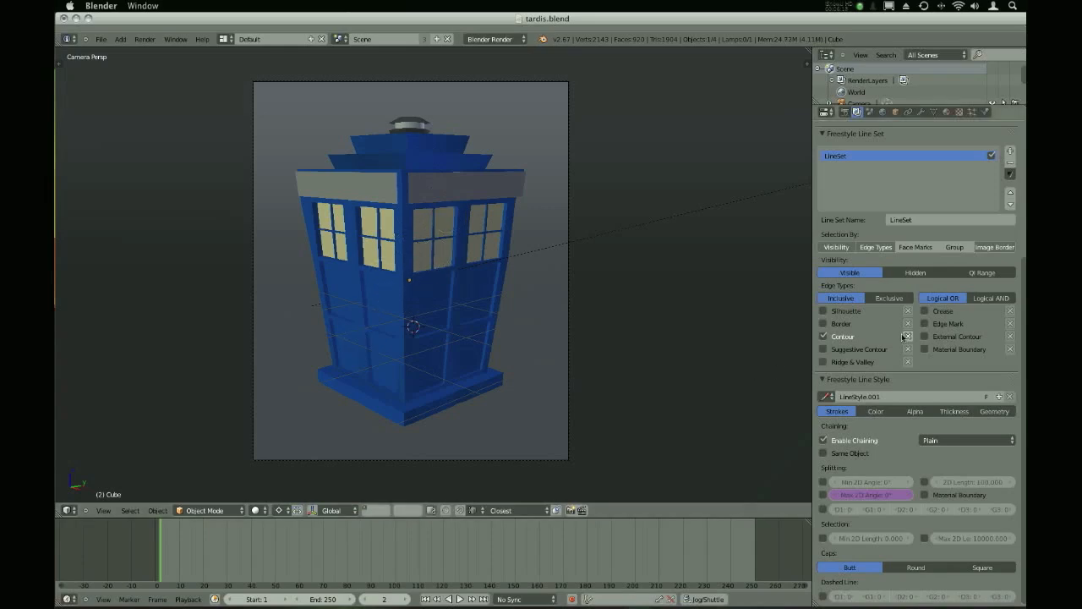
Render the scene with only Contour edges enabled, inspect the outlines around the police box up close, and close the result
{"action": "left_click", "coordinate": [844, 337]}
{"action": "left_click", "coordinate": [844, 337]}
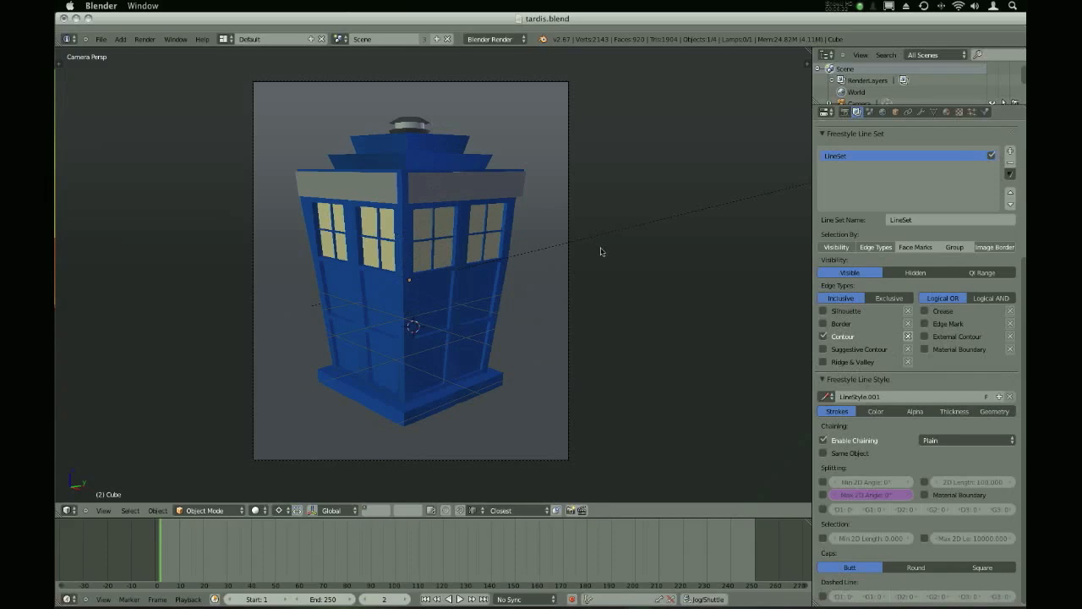
{"action": "key", "text": "F12"}
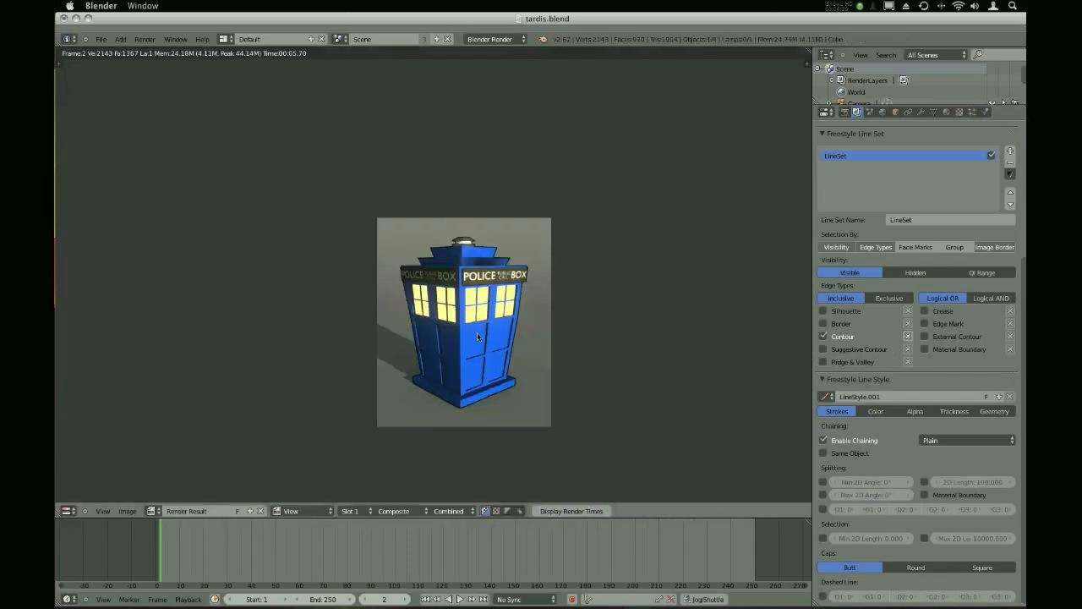
{"action": "scroll", "coordinate": [437, 288], "scroll_direction": "up", "scroll_amount": 4}
{"action": "middle_click_drag", "start_coordinate": [356, 326], "coordinate": [339, 257]}
{"action": "mouse_move", "coordinate": [326, 170]}
{"action": "left_mouse_down"}
{"action": "mouse_move", "coordinate": [359, 258]}
{"action": "mouse_move", "coordinate": [380, 418]}
{"action": "left_mouse_up"}
{"action": "mouse_move", "coordinate": [384, 416]}
{"action": "right_mouse_down"}
{"action": "mouse_move", "coordinate": [323, 226]}
{"action": "mouse_move", "coordinate": [320, 172]}
{"action": "right_mouse_up"}
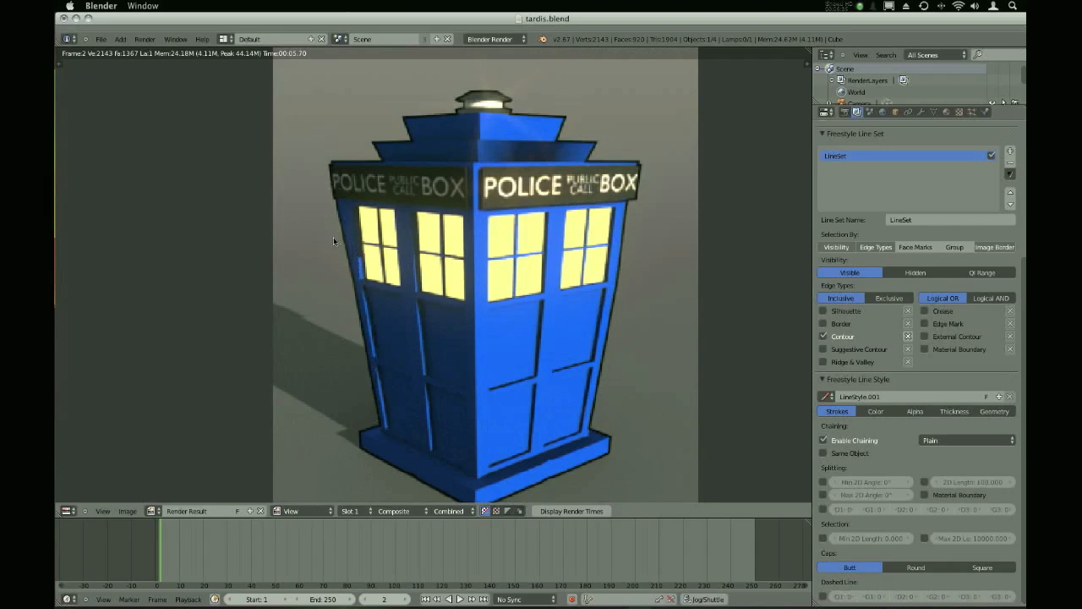
{"action": "scroll", "coordinate": [343, 279], "scroll_direction": "down", "scroll_amount": 6}
{"action": "key", "text": "Escape"}
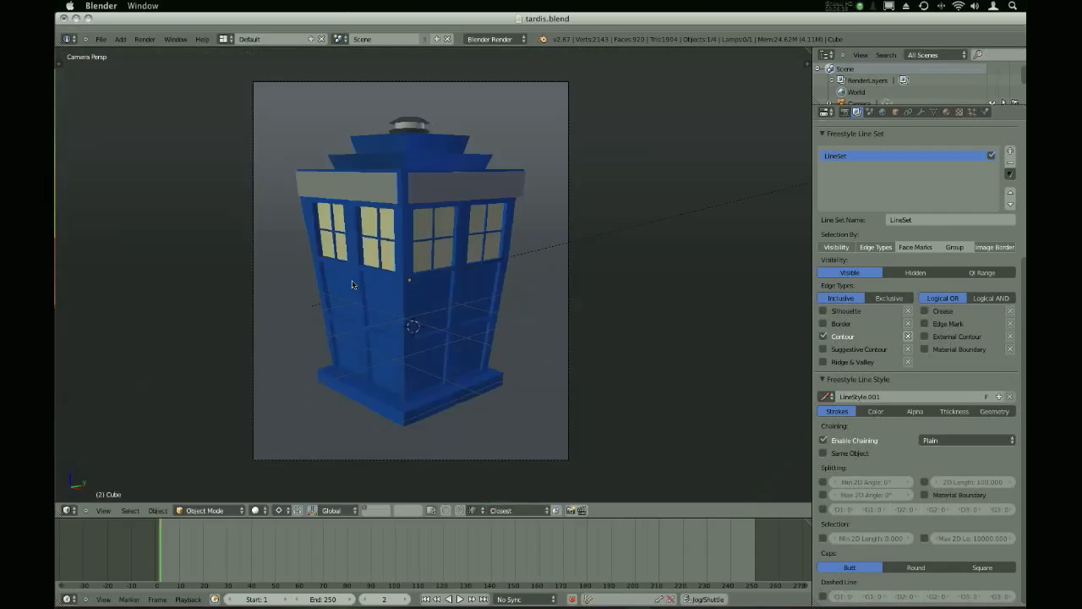
Switch the line set's edge type from Contour to Suggestive Contour and return to the camera view
{"action": "left_click", "coordinate": [824, 338]}
{"action": "left_click", "coordinate": [827, 349]}
{"action": "middle_click_drag", "start_coordinate": [382, 241], "coordinate": [496, 197]}
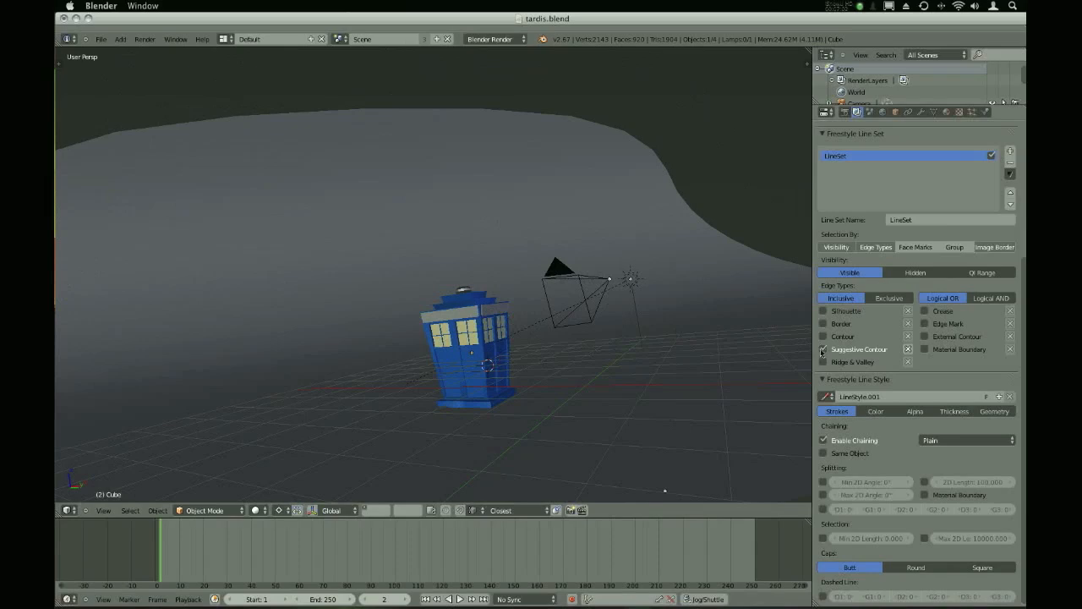
{"action": "left_click", "coordinate": [102, 512]}
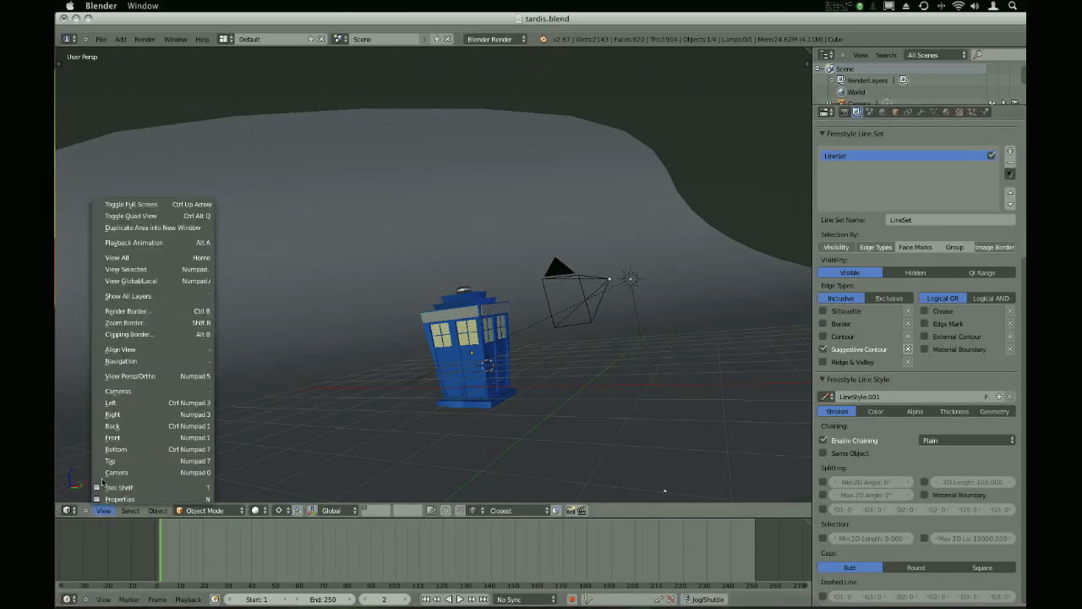
{"action": "left_click", "coordinate": [127, 473]}
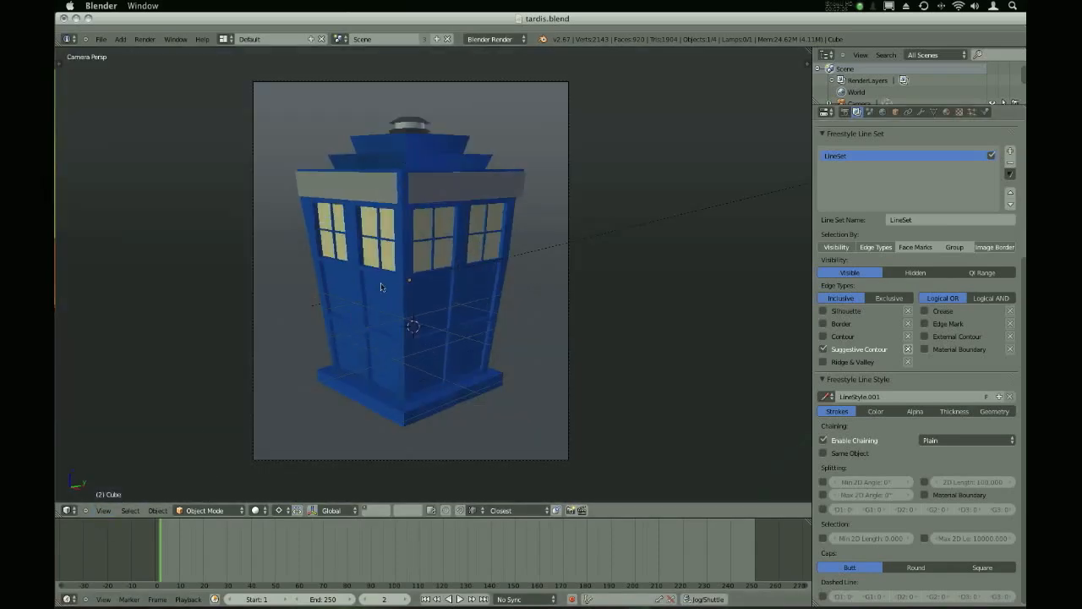
Render the scene and inspect the suggestive contour lines on the police box up close
{"action": "key", "text": "F12"}
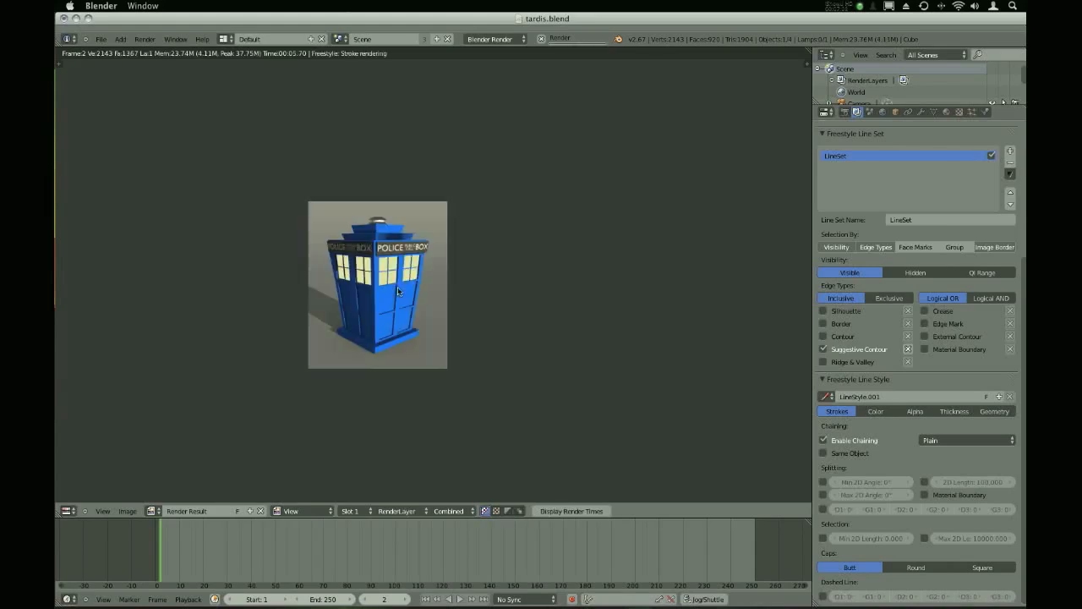
{"action": "scroll", "coordinate": [398, 287], "scroll_direction": "up", "scroll_amount": 6}
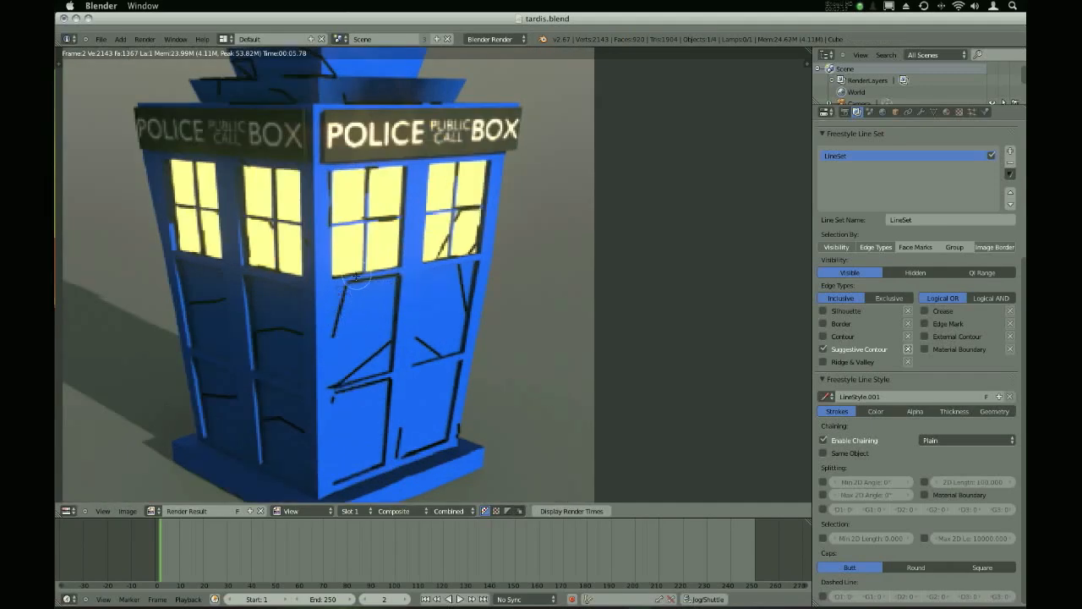
{"action": "key", "text": "Home"}
Switch the edge type from Suggestive Contour to Ridge & Valley, then render the scene and inspect the lines
{"action": "left_click", "coordinate": [823, 362]}
{"action": "left_click", "coordinate": [824, 350]}
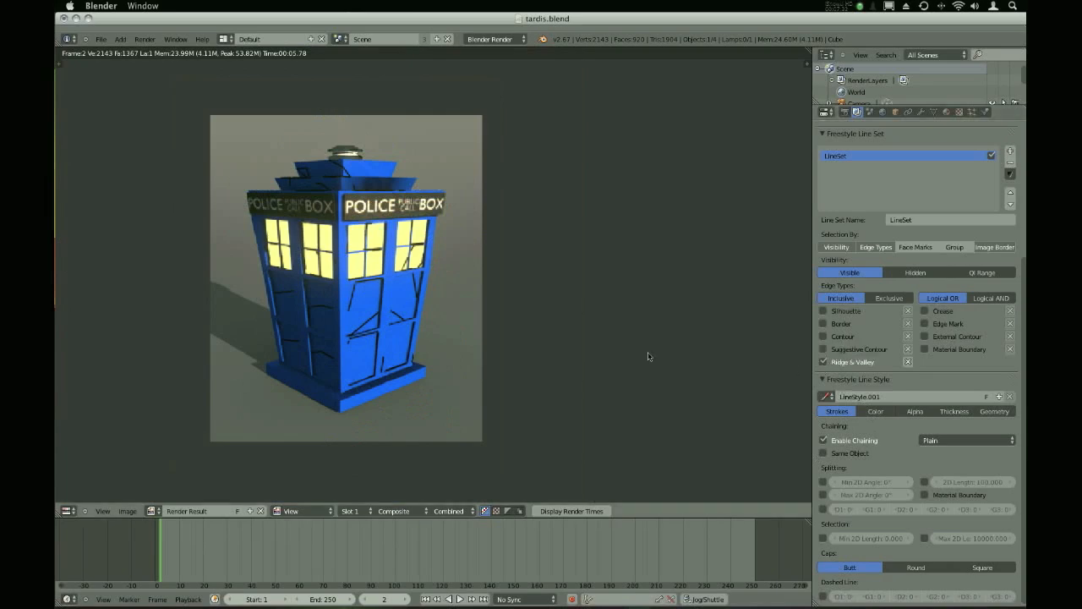
{"action": "key", "text": "F12"}
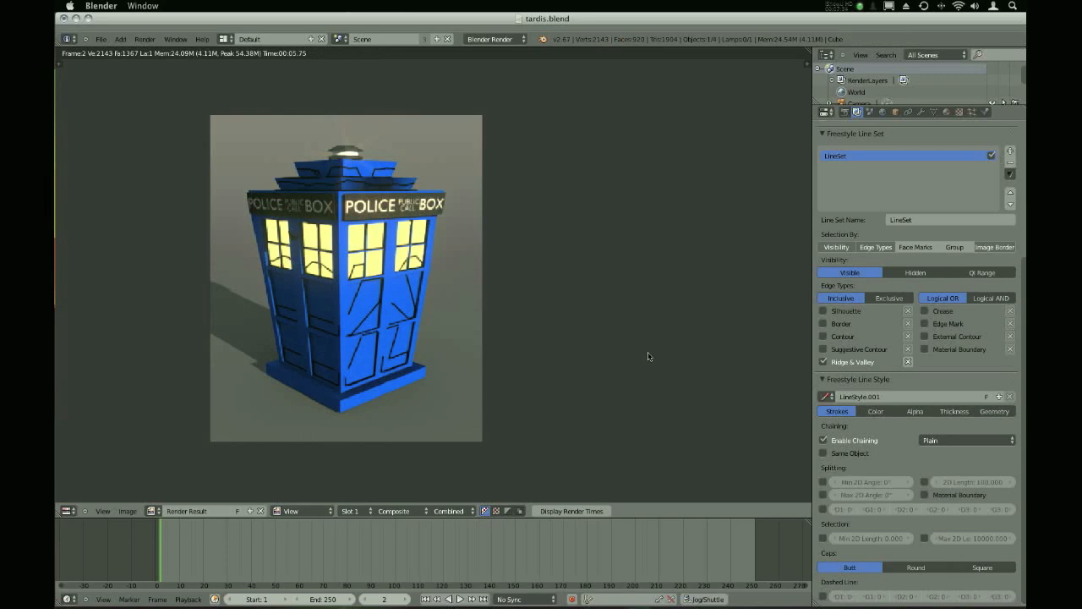
{"action": "scroll", "coordinate": [319, 295], "scroll_direction": "up", "scroll_amount": 4}
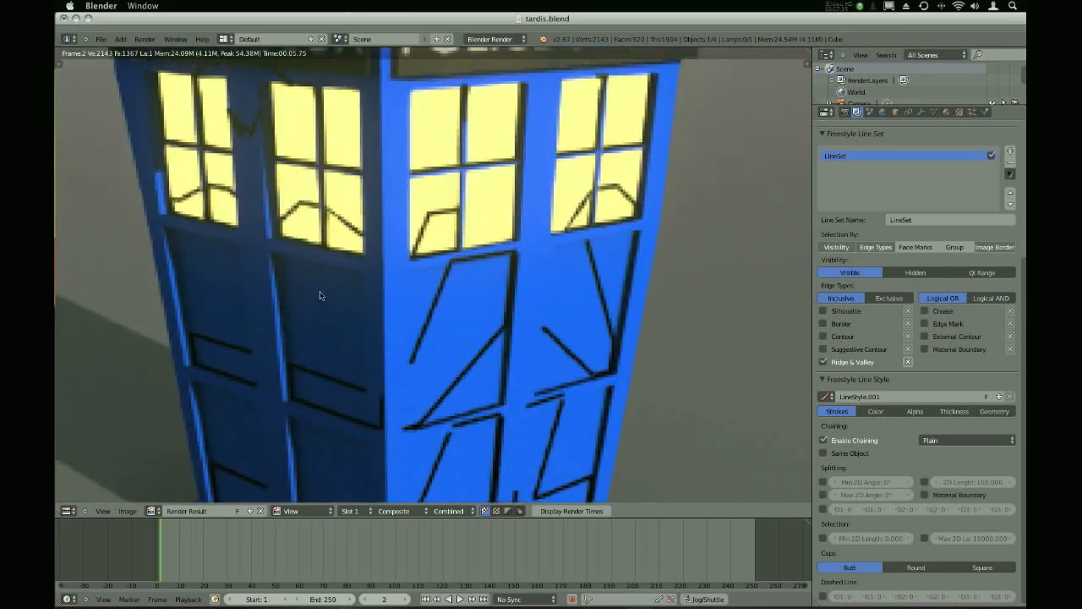
{"action": "scroll", "coordinate": [274, 299], "scroll_direction": "down", "scroll_amount": 3}
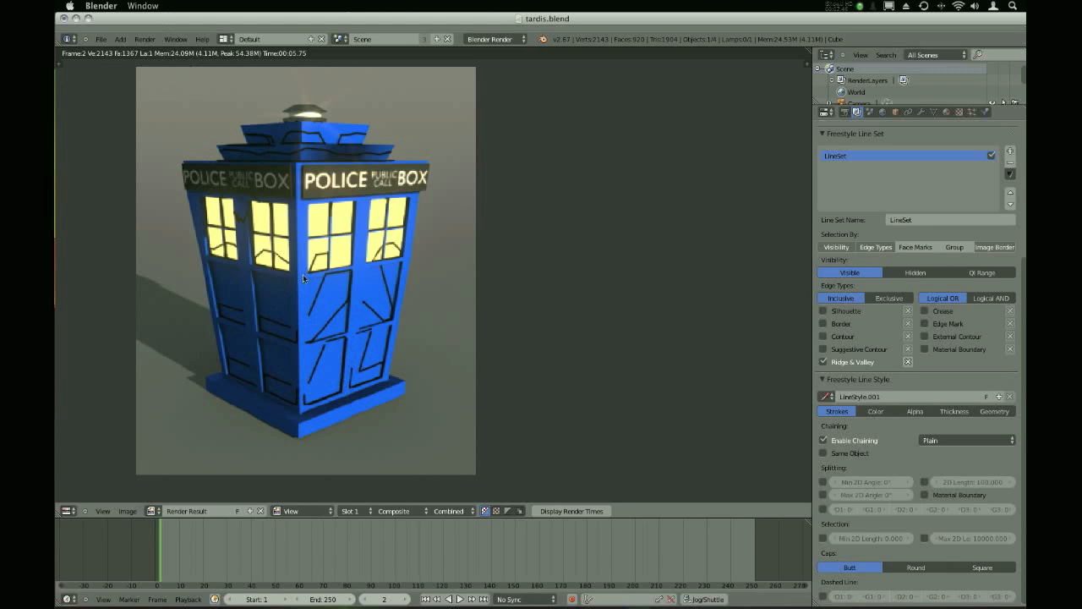
Switch the edge type from Ridge & Valley to Crease and render the scene again
{"action": "left_click", "coordinate": [836, 364]}
{"action": "left_click", "coordinate": [938, 311]}
{"action": "key", "text": "Escape"}
{"action": "key", "text": "F12"}
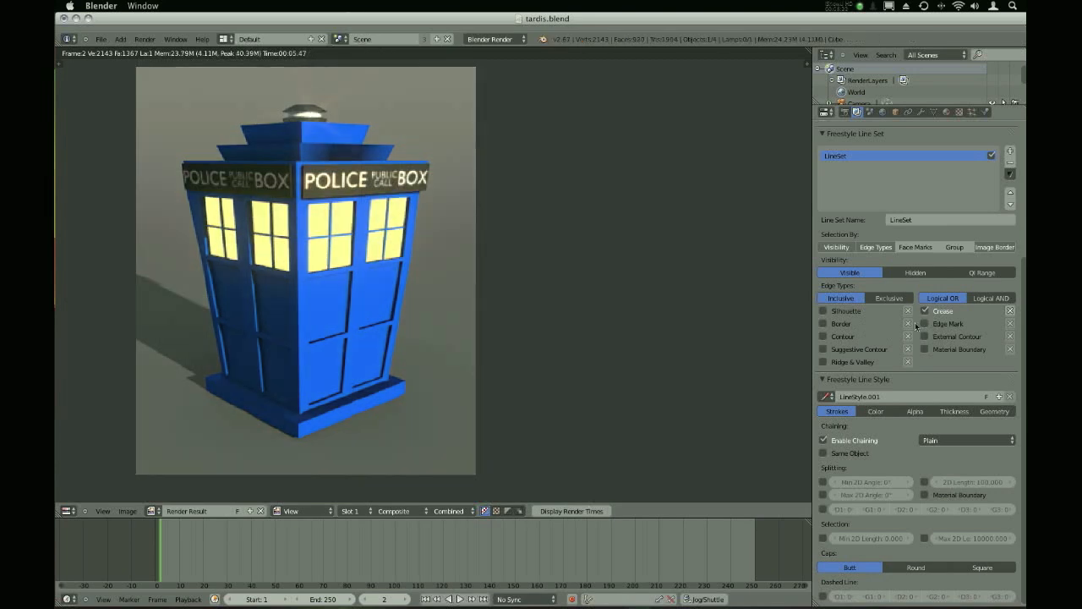
{"action": "scroll", "coordinate": [917, 323], "scroll_direction": "up", "scroll_amount": 5}
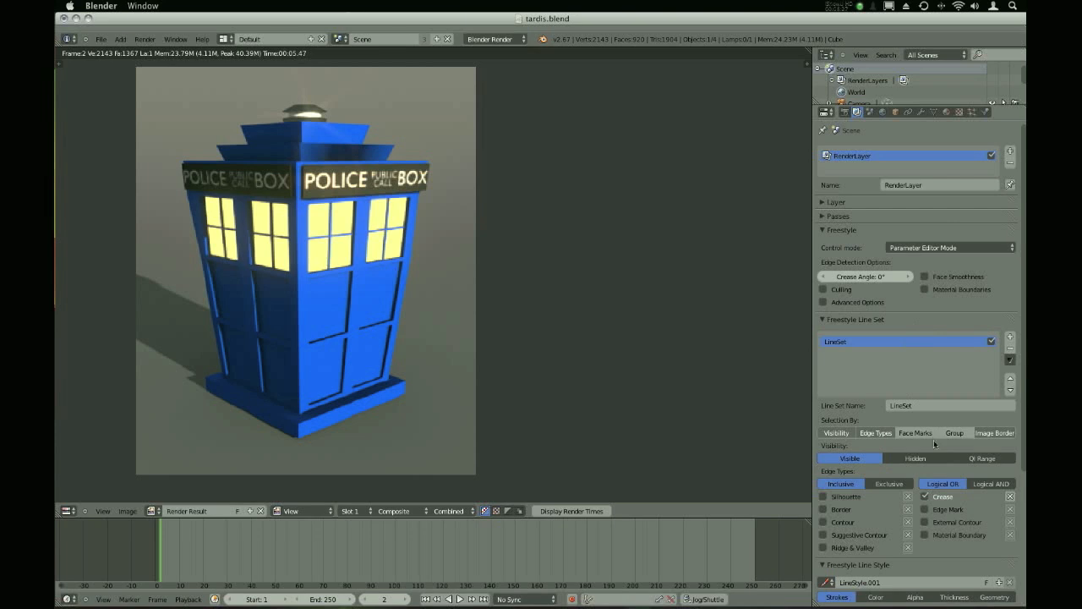
Set the Freestyle crease angle to 90°, then render the scene and inspect the crease lines on the police box
{"action": "left_click", "coordinate": [879, 280]}
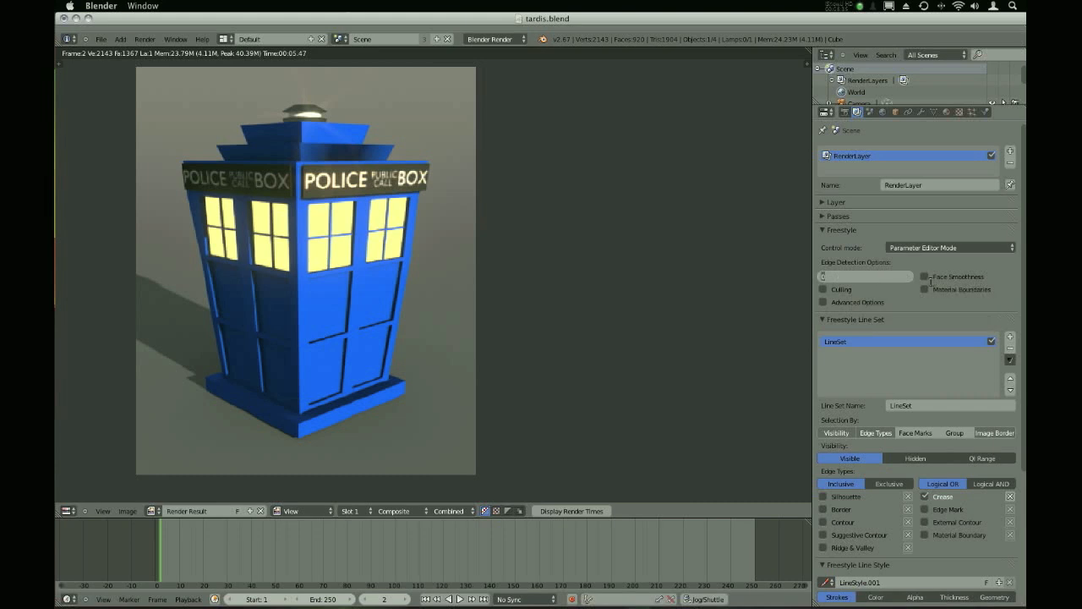
{"action": "type", "text": "90"}
{"action": "key", "text": "Return"}
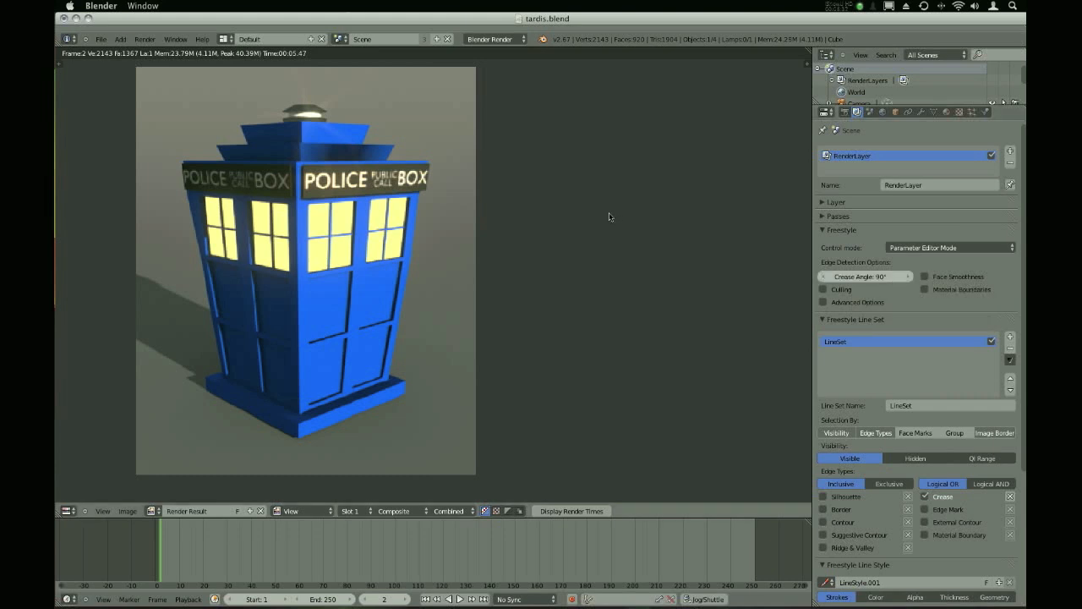
{"action": "left_click", "coordinate": [893, 280]}
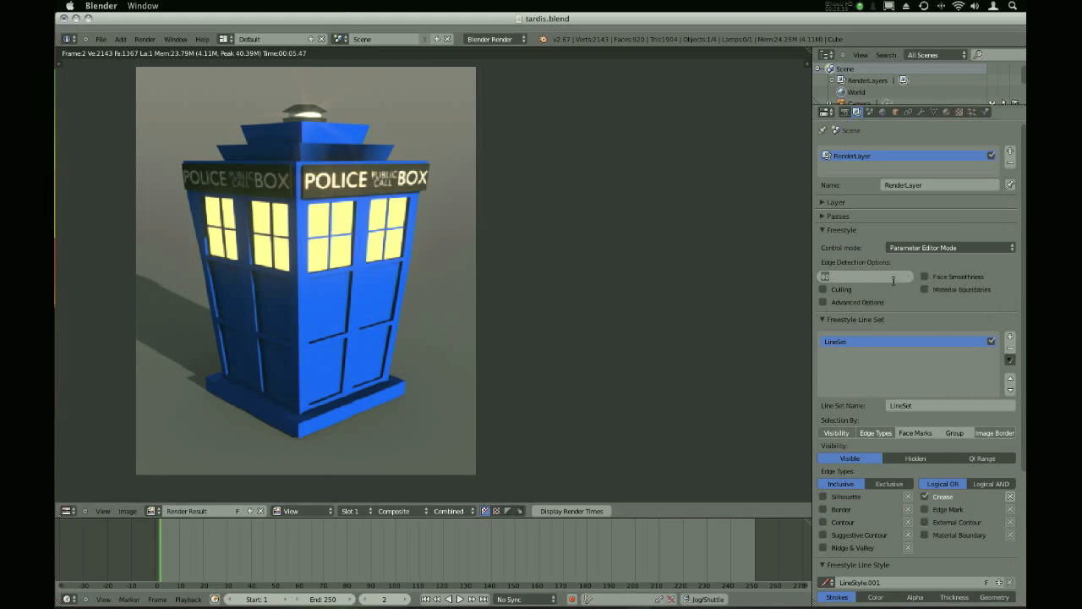
{"action": "left_click", "coordinate": [843, 252]}
{"action": "key", "text": "F12"}
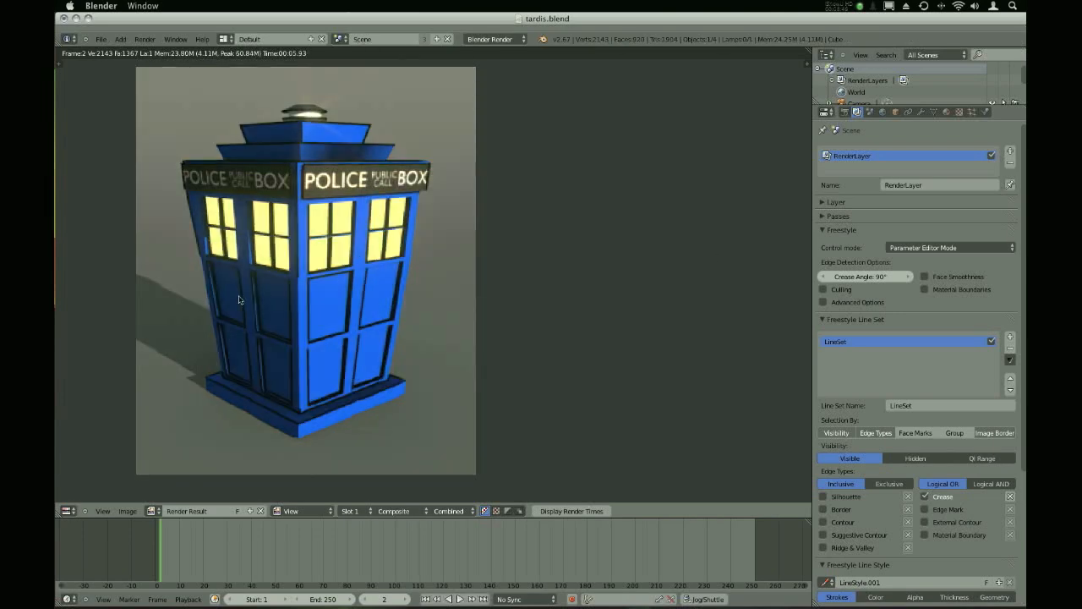
{"action": "scroll", "coordinate": [245, 300], "scroll_direction": "up", "scroll_amount": 4}
{"action": "scroll", "coordinate": [254, 376], "scroll_direction": "down", "scroll_amount": 4}
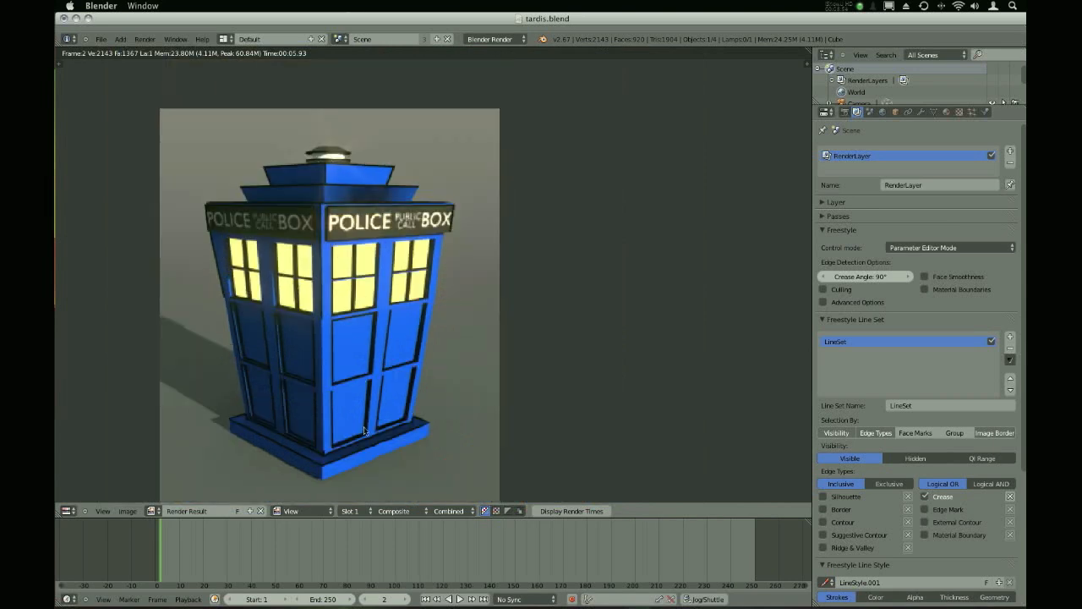
{"action": "middle_click_drag", "start_coordinate": [360, 430], "coordinate": [376, 403]}
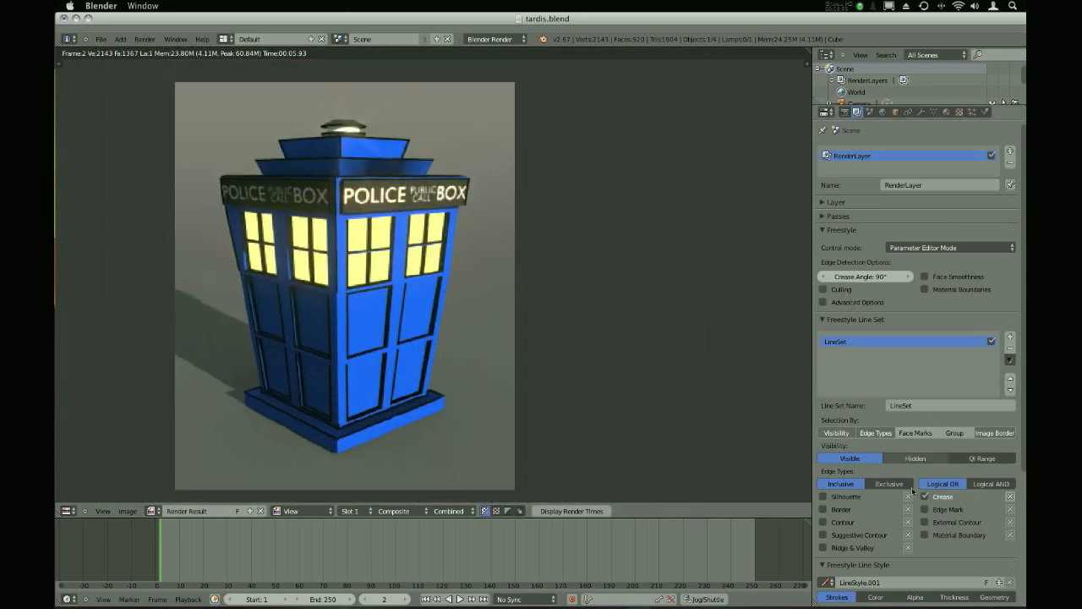
Set the Freestyle crease angle to 180° and return to the camera view
{"action": "left_click", "coordinate": [860, 277]}
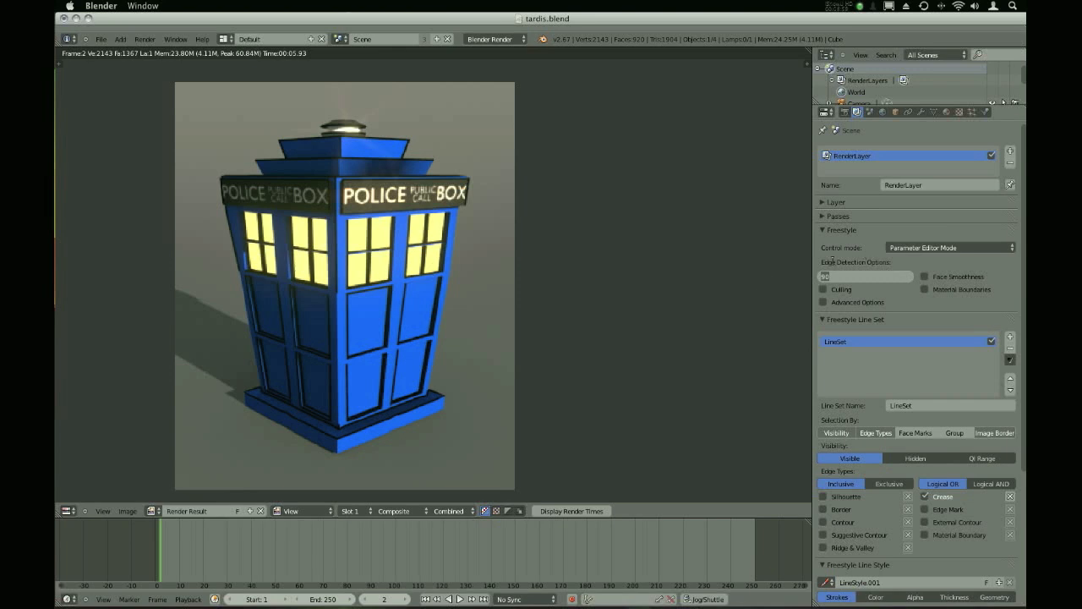
{"action": "type", "text": "180"}
{"action": "key", "text": "Return"}
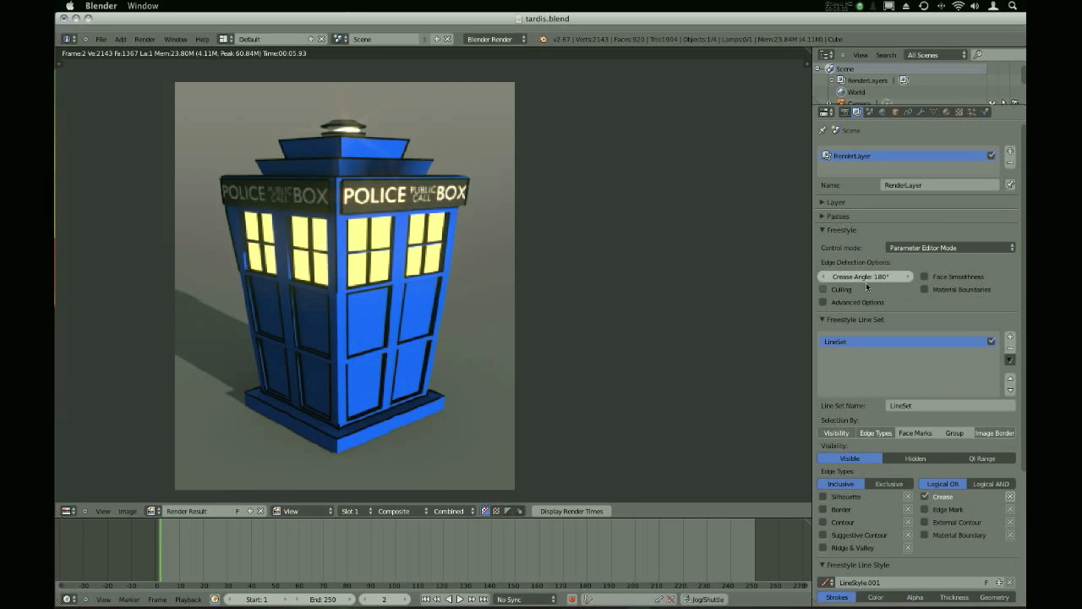
{"action": "key", "text": "Escape"}
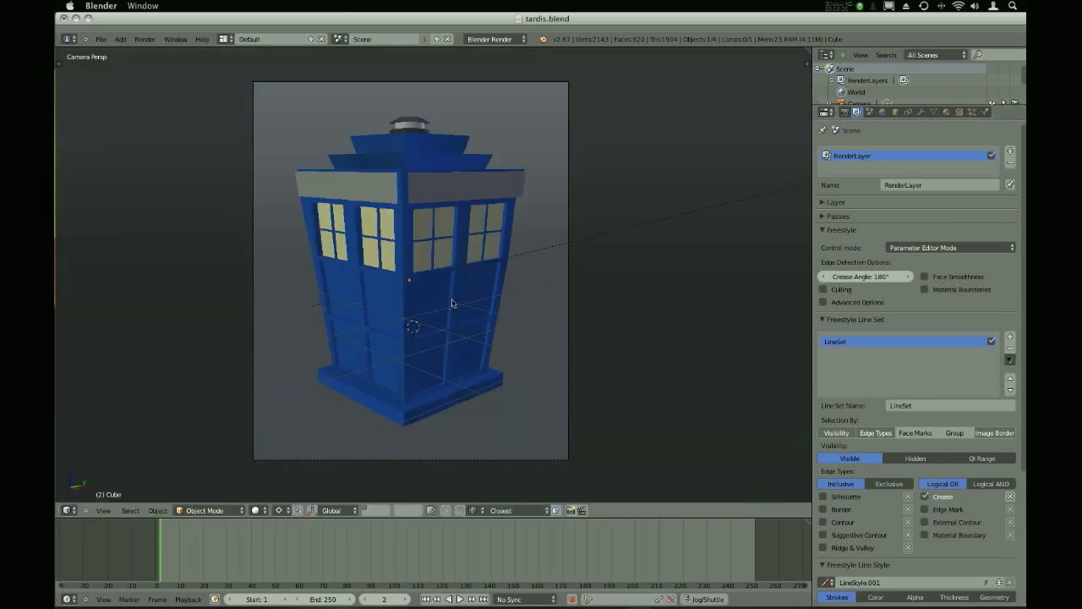
Add a plane to the scene and move it along the global X axis so it sticks out of the police box
{"action": "key", "text": "shift+a"}
{"action": "mouse_move", "coordinate": [454, 303]}
{"action": "left_click", "coordinate": [488, 312]}
{"action": "key", "text": "g"}
{"action": "key", "text": "y"}
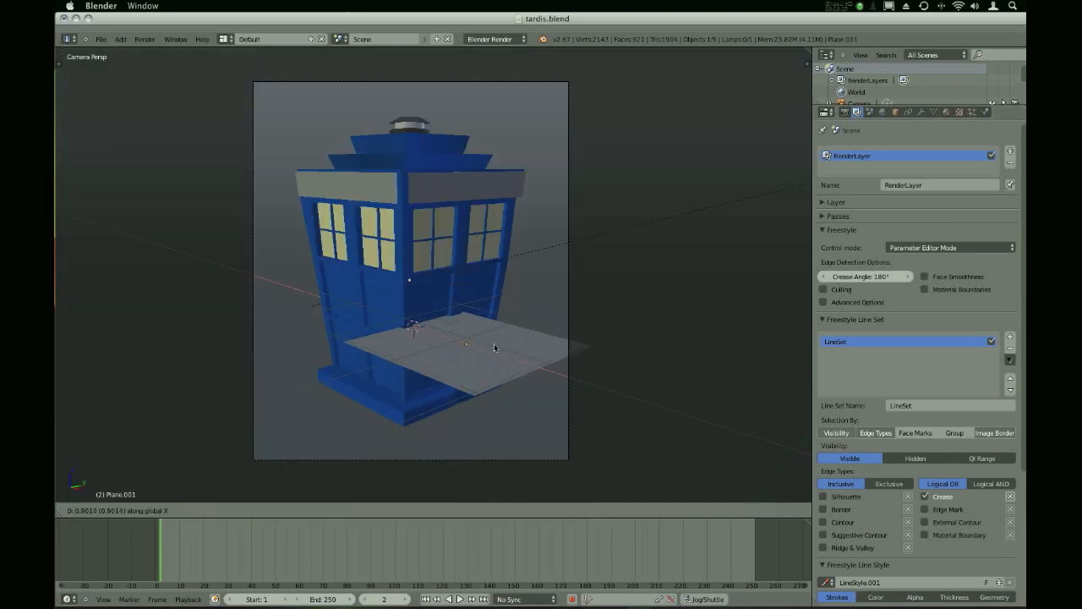
{"action": "left_click", "coordinate": [503, 345]}
Extrude the plane's far edge outward and raise it about 0.24 units along Z to form a bent surface
{"action": "key", "text": "Tab"}
{"action": "key", "text": "a"}
{"action": "right_click", "coordinate": [469, 315]}
{"action": "key", "text": "e"}
{"action": "key", "text": "y"}
{"action": "key", "text": "z"}
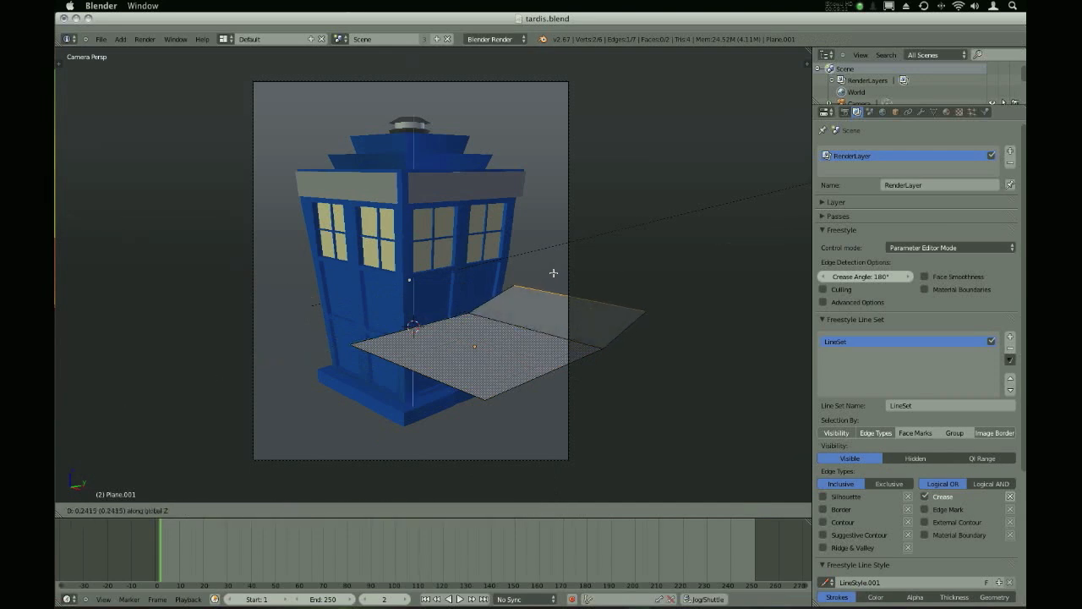
{"action": "left_click", "coordinate": [554, 272]}
Shift the bent plane's fold edge inward, then render the scene with the plane in front of the police box
{"action": "right_click", "coordinate": [519, 336]}
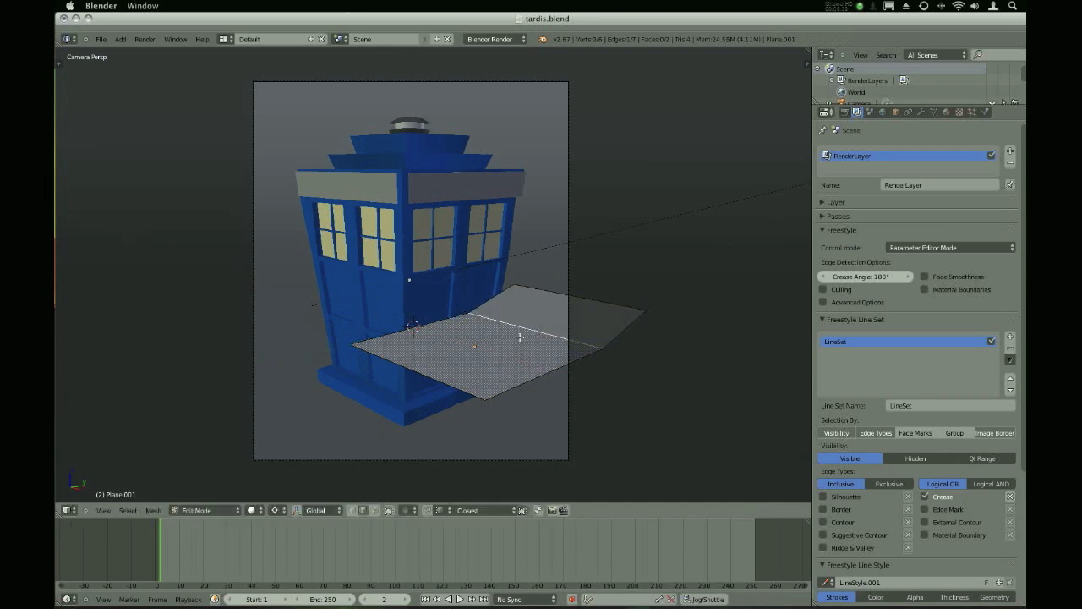
{"action": "key", "text": "g"}
{"action": "key", "text": "x"}
{"action": "left_click", "coordinate": [476, 326]}
{"action": "key", "text": "Tab"}
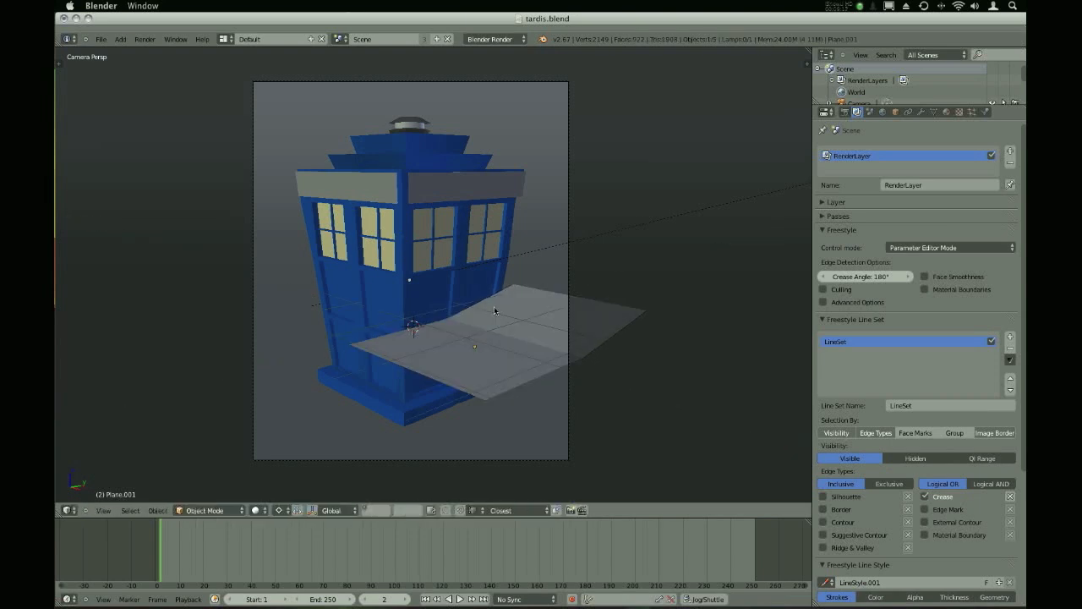
{"action": "key", "text": "F12"}
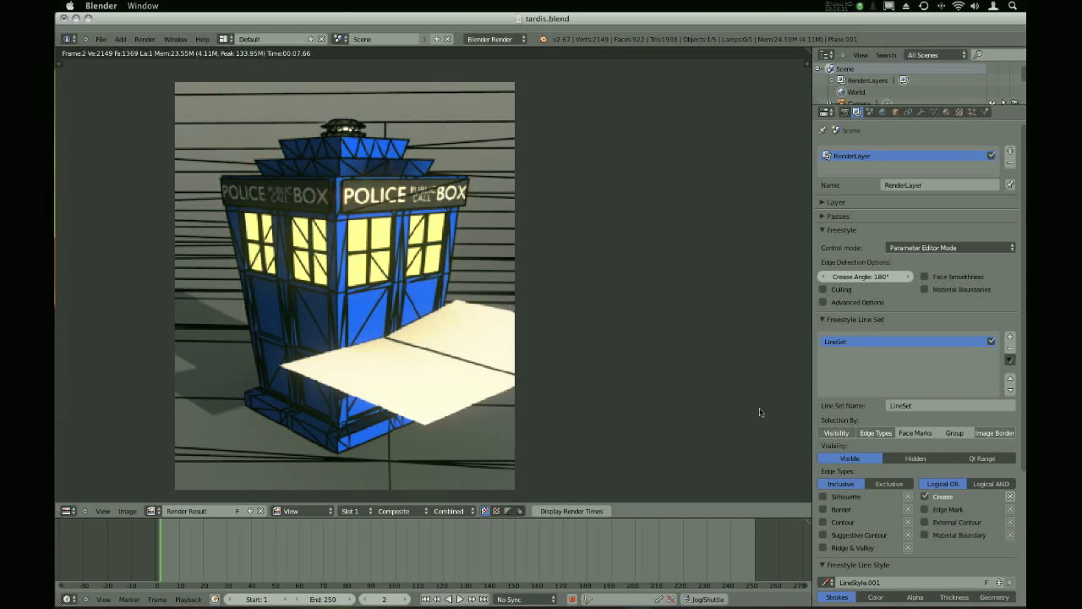
Return to the camera view and delete the bent plane, keeping the police box intact
{"action": "key", "text": "Escape"}
{"action": "right_click", "coordinate": [547, 345]}
{"action": "key", "text": "x"}
{"action": "left_click", "coordinate": [545, 344]}
{"action": "key", "text": "ctrl+z"}
{"action": "key", "text": "ctrl+z"}
{"action": "key", "text": "x"}
{"action": "left_click", "coordinate": [529, 335]}
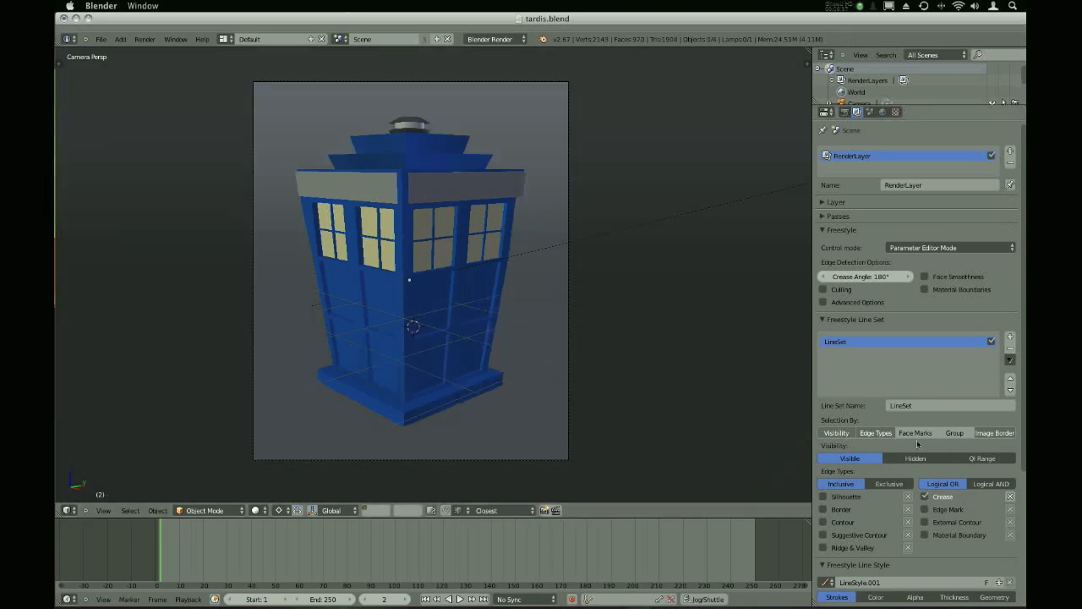
Switch the line set's edge type from Crease to Edge Mark and open the police box mesh for editing
{"action": "left_click", "coordinate": [932, 498]}
{"action": "left_click", "coordinate": [940, 509]}
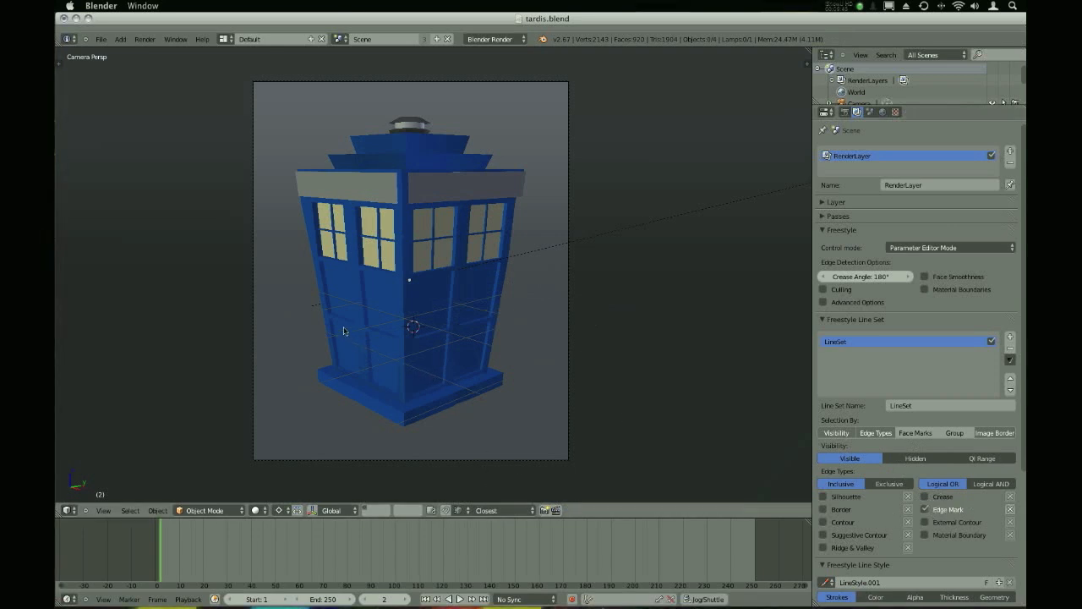
{"action": "right_click", "coordinate": [364, 293]}
{"action": "key", "text": "Tab"}
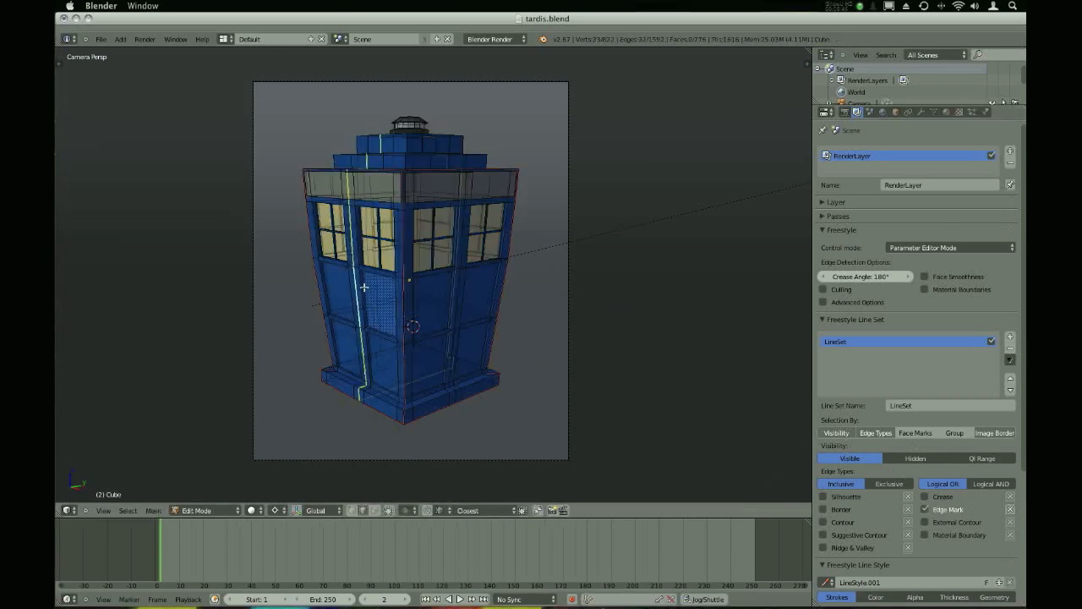
Clear the Freestyle edge mark from the vertical edge loop down the middle of the box's left face
{"action": "scroll", "coordinate": [341, 253], "scroll_direction": "up", "scroll_amount": 4}
{"action": "key", "text": "a"}
{"action": "scroll", "coordinate": [316, 251], "scroll_direction": "up", "scroll_amount": 5}
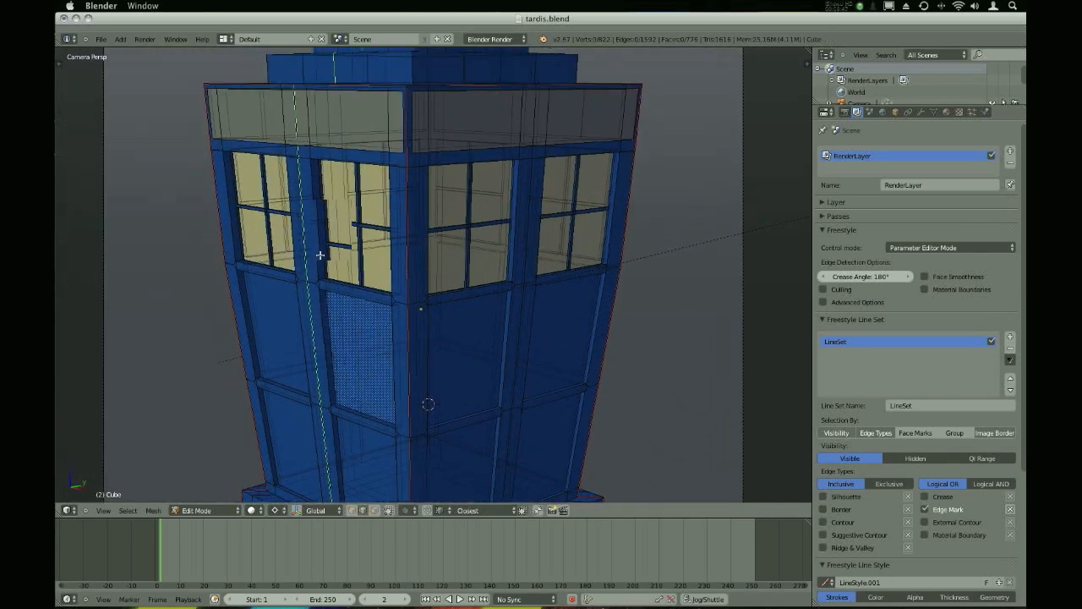
{"action": "right_click", "coordinate": [308, 193], "text": "alt"}
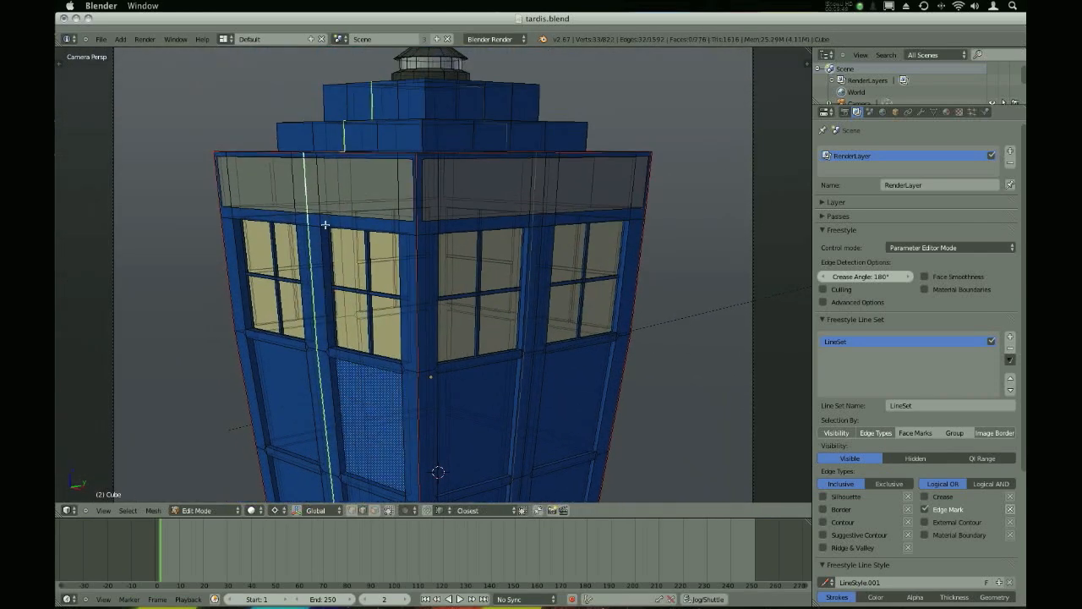
{"action": "key", "text": "ctrl+e"}
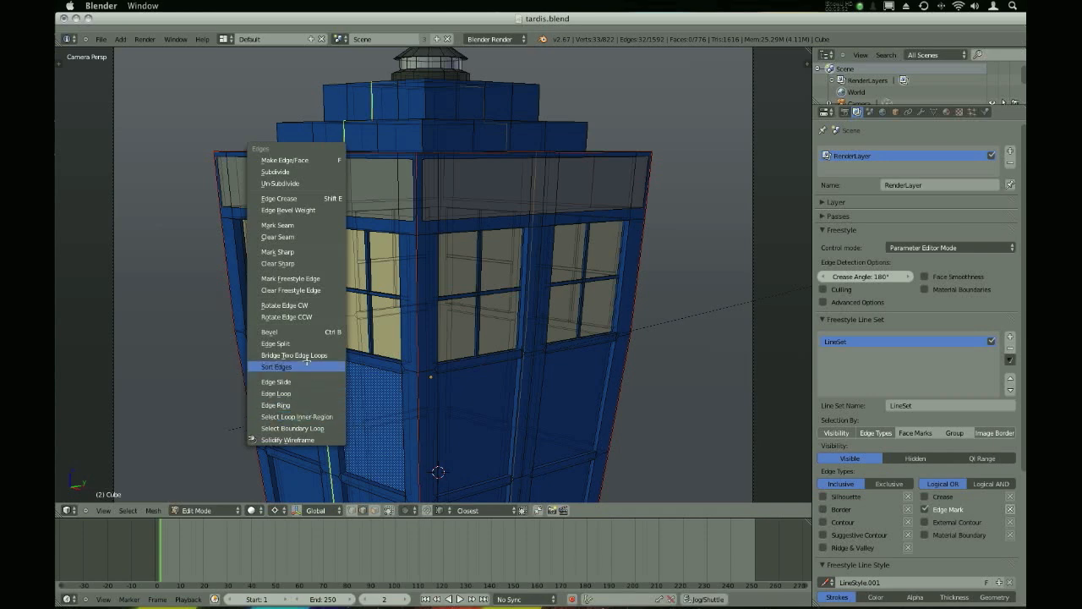
{"action": "left_click", "coordinate": [305, 290]}
{"action": "scroll", "coordinate": [375, 302], "scroll_direction": "down", "scroll_amount": 4}
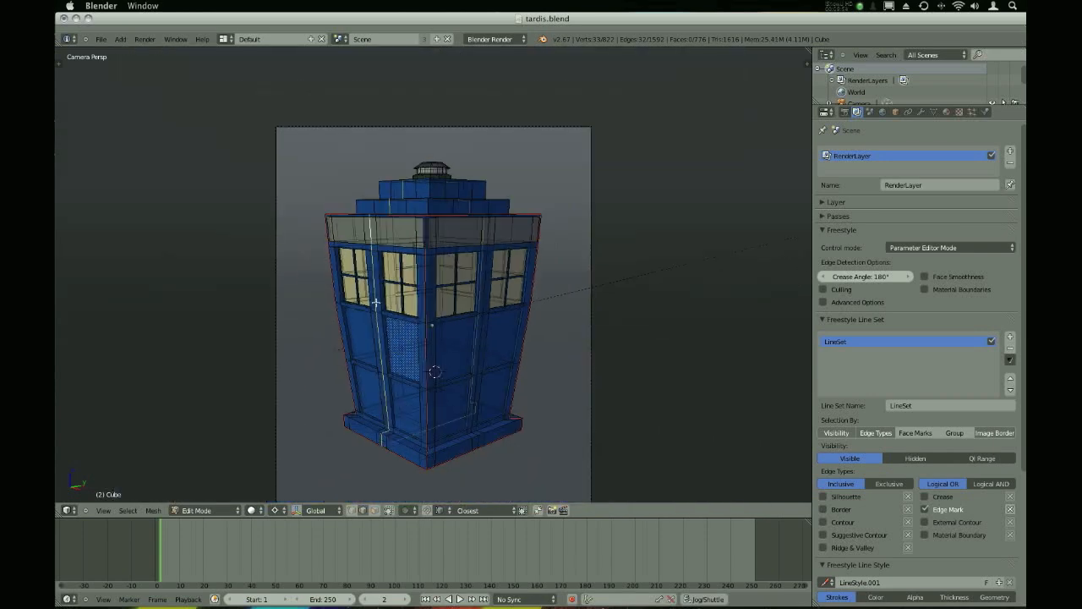
{"action": "key", "text": "a"}
Mark the vertical edges down the middle of the box's left face as Freestyle edges and render the scene
{"action": "scroll", "coordinate": [375, 302], "scroll_direction": "up", "scroll_amount": 2}
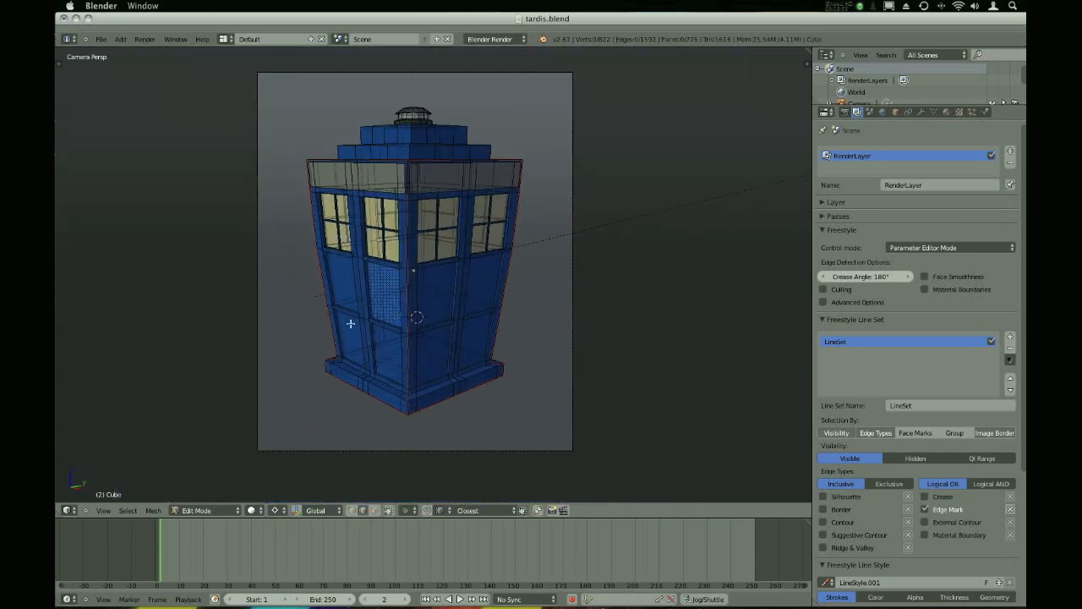
{"action": "scroll", "coordinate": [358, 289], "scroll_direction": "up", "scroll_amount": 2}
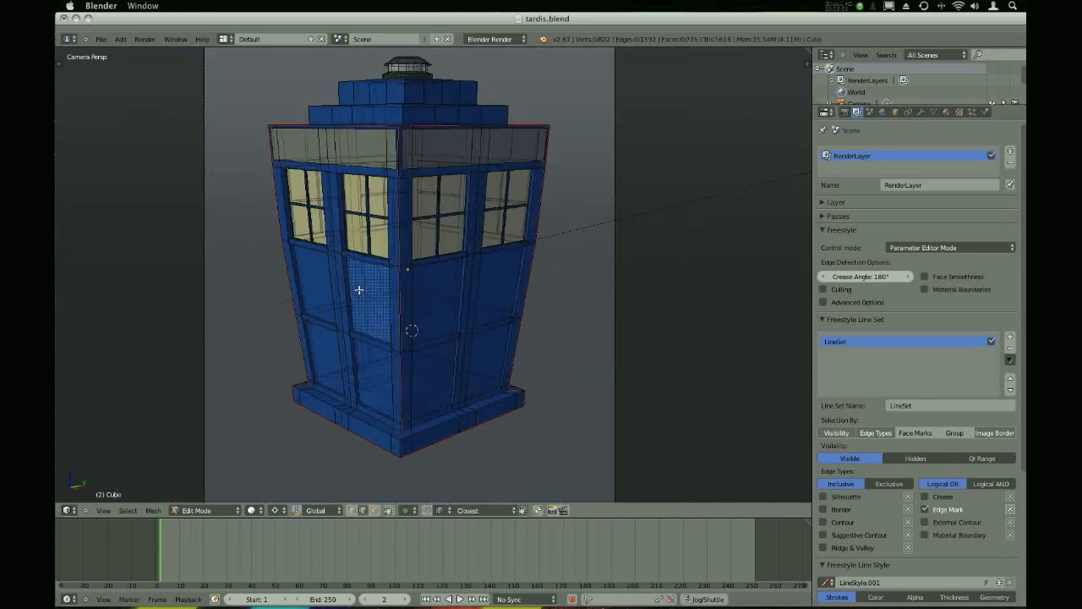
{"action": "scroll", "coordinate": [358, 289], "scroll_direction": "up", "scroll_amount": 3}
{"action": "scroll", "coordinate": [357, 291], "scroll_direction": "down", "scroll_amount": 3}
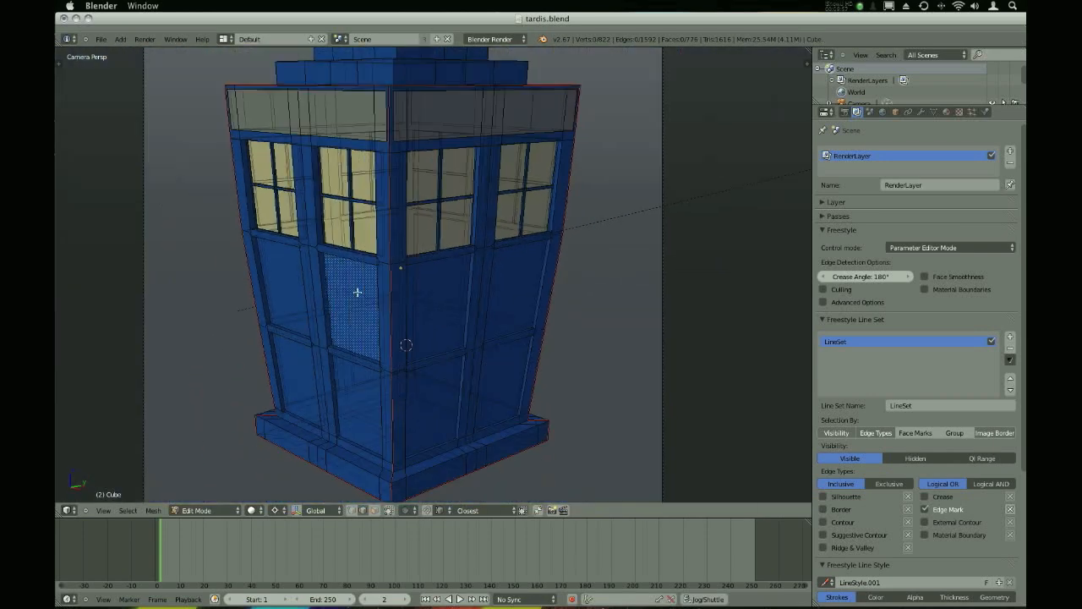
{"action": "scroll", "coordinate": [321, 265], "scroll_direction": "up", "scroll_amount": 1}
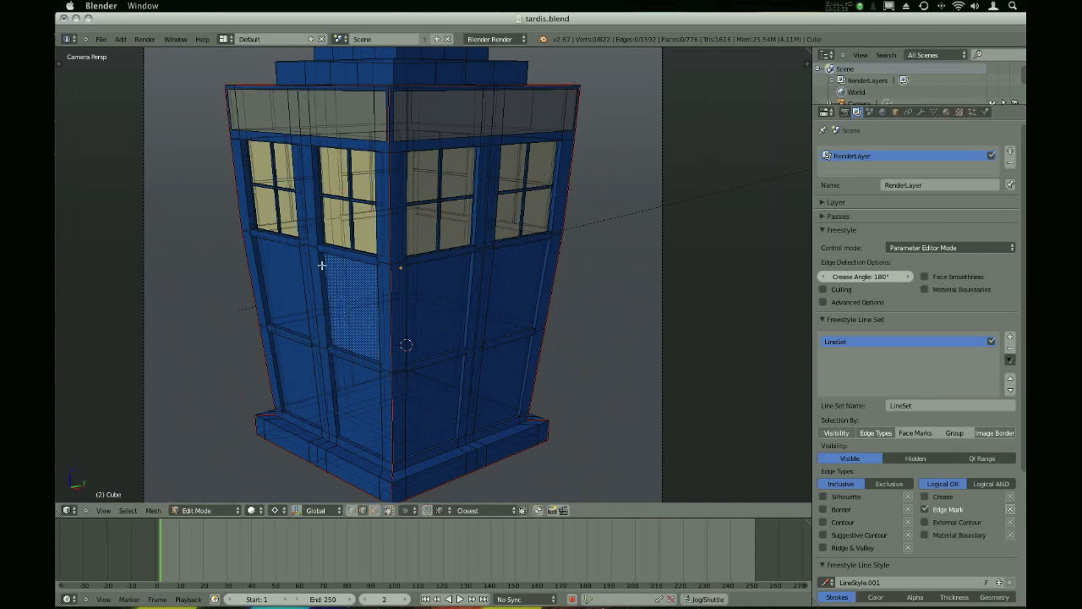
{"action": "right_click", "coordinate": [297, 106]}
{"action": "right_click", "coordinate": [314, 451], "text": "alt"}
{"action": "key", "text": "ctrl+e"}
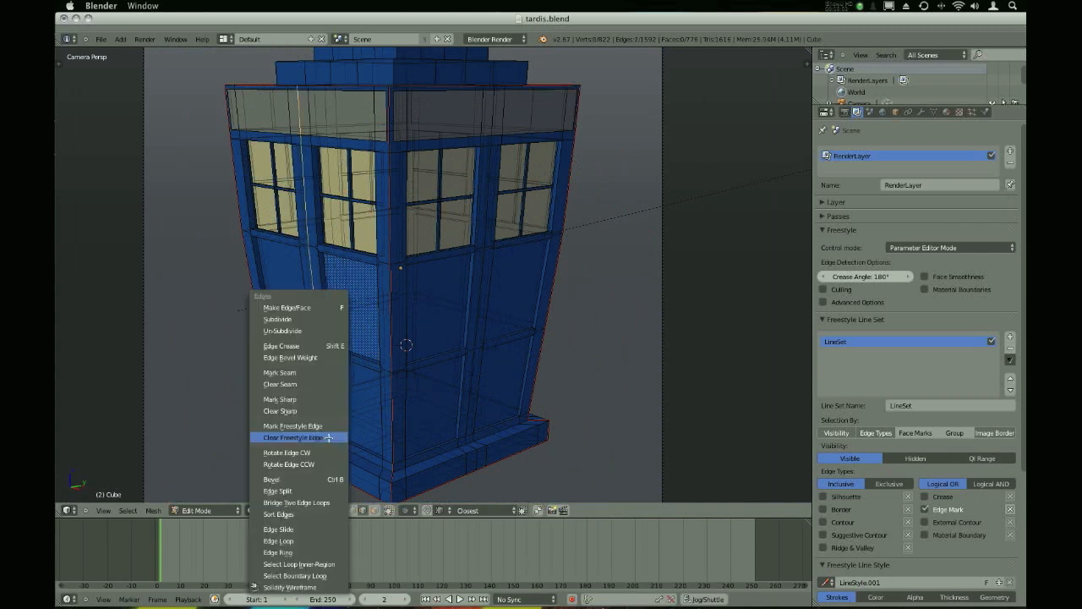
{"action": "left_click", "coordinate": [328, 434]}
{"action": "key", "text": "a"}
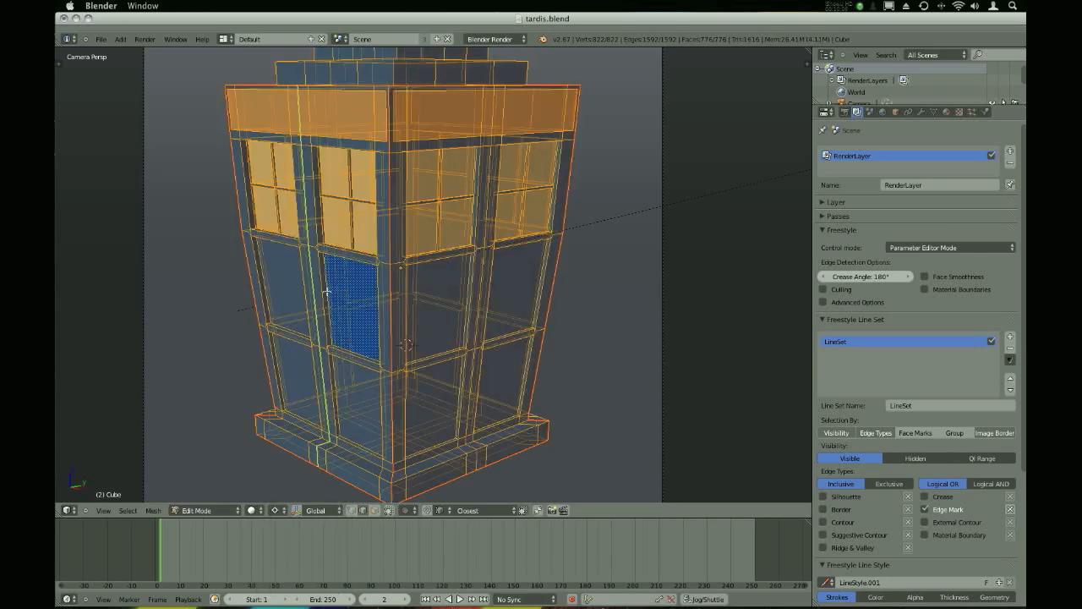
{"action": "key", "text": "Tab"}
{"action": "key", "text": "F12"}
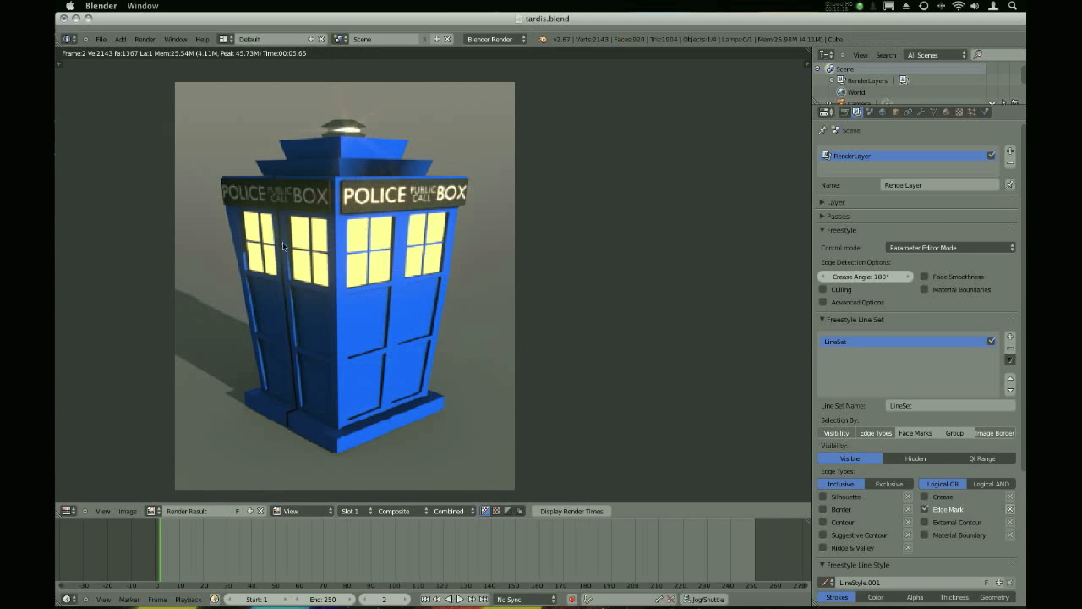
Close the render and clear the Freestyle mark from the left face's middle edge loop again
{"action": "key", "text": "Escape"}
{"action": "right_click", "coordinate": [307, 222], "text": "alt"}
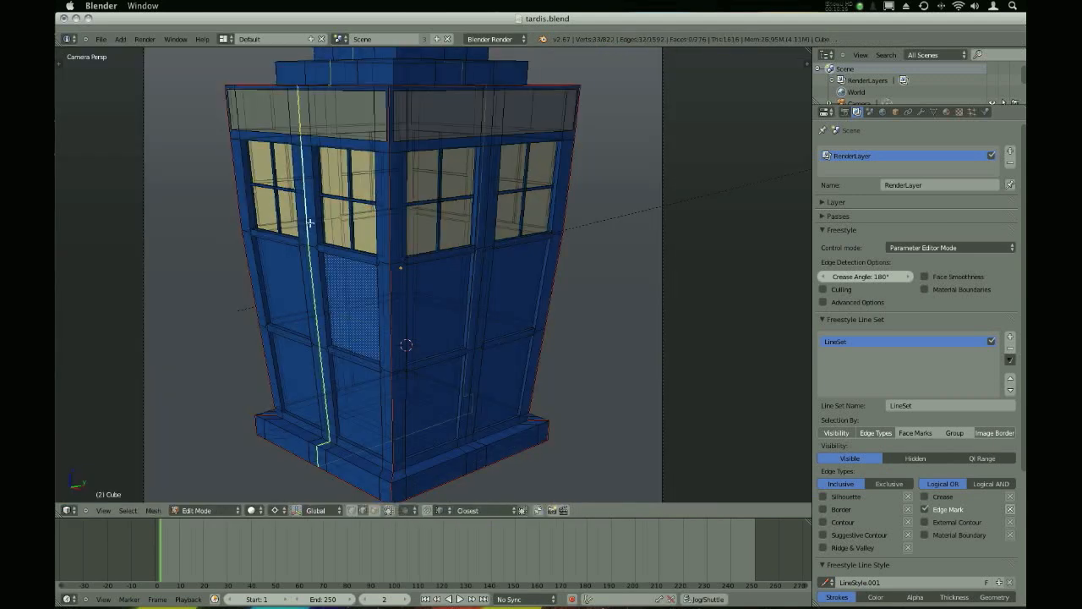
{"action": "key", "text": "ctrl+e"}
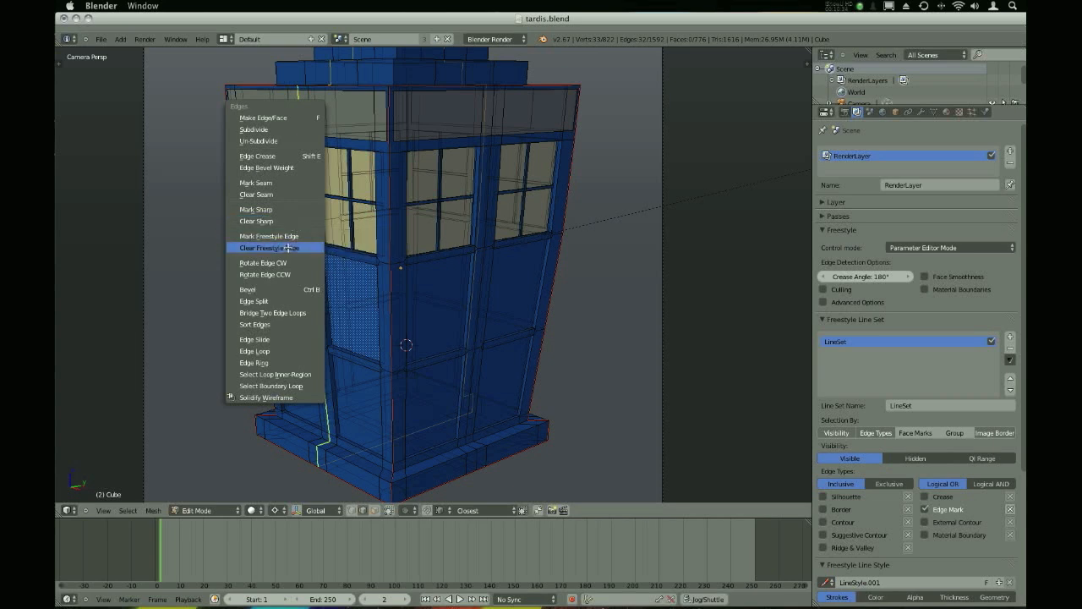
{"action": "left_click", "coordinate": [295, 236]}
{"action": "key", "text": "a"}
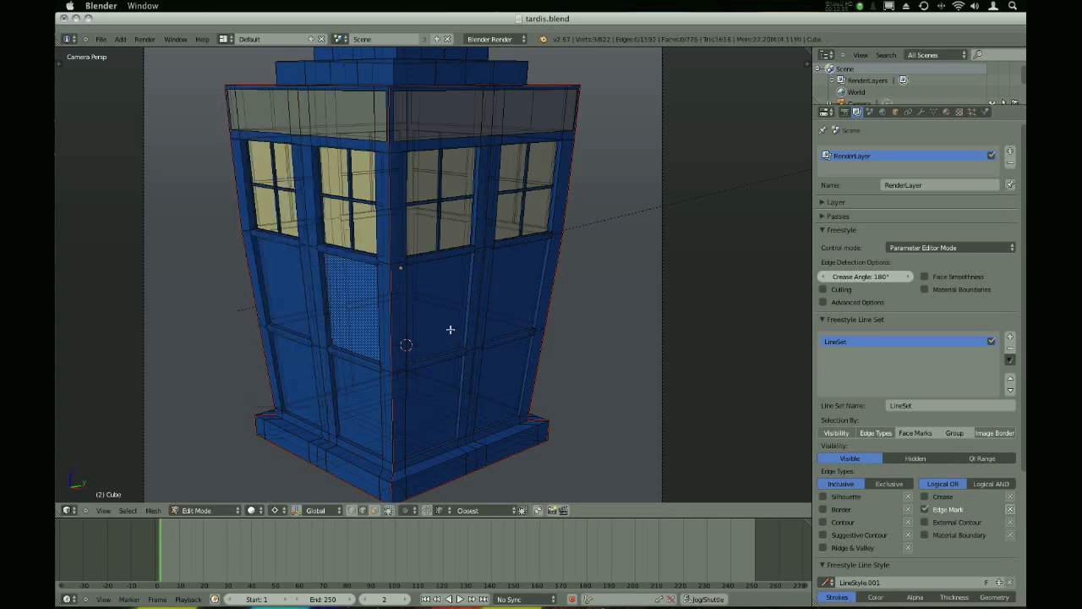
Switch the edge type from Edge Mark to External Contour and return the police box to Object Mode
{"action": "left_click", "coordinate": [930, 510]}
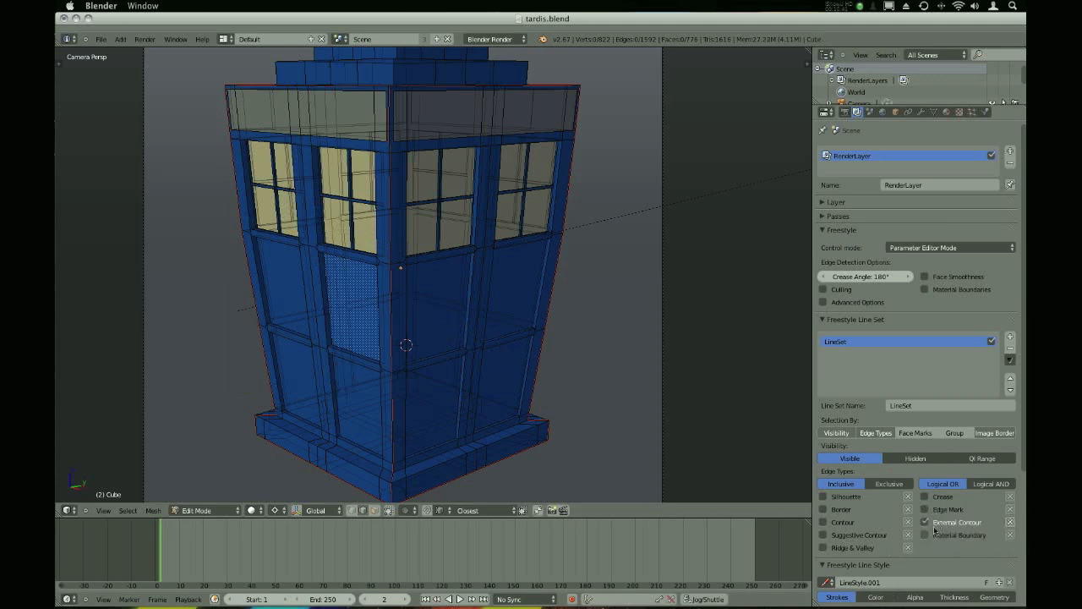
{"action": "key", "text": "Tab"}
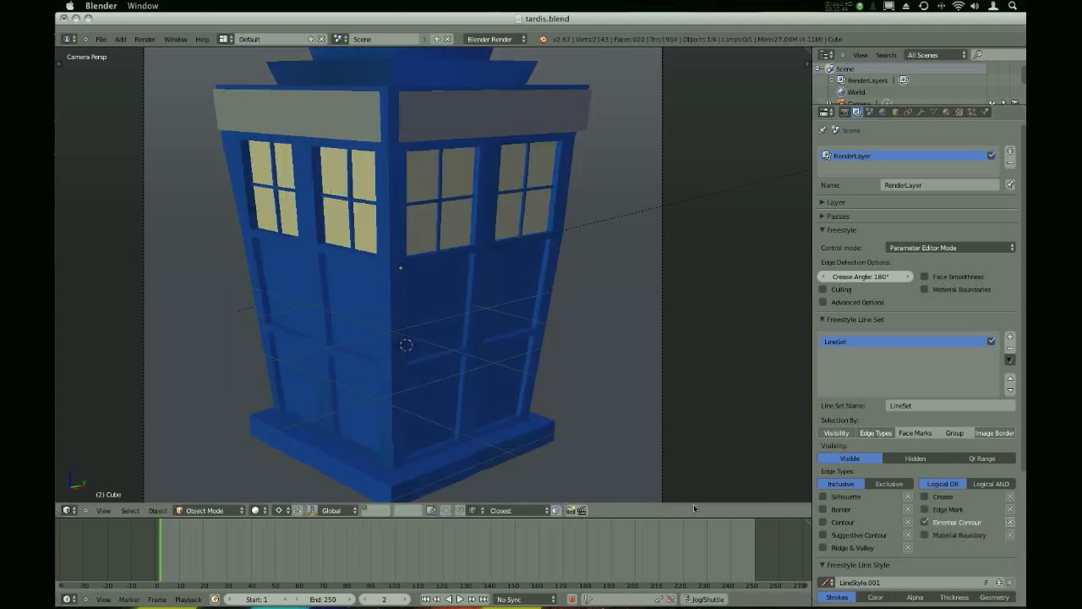
Switch the edge type from External Contour to Material Boundary and look closely at the box's windows
{"action": "left_click", "coordinate": [924, 523]}
{"action": "left_click", "coordinate": [924, 534]}
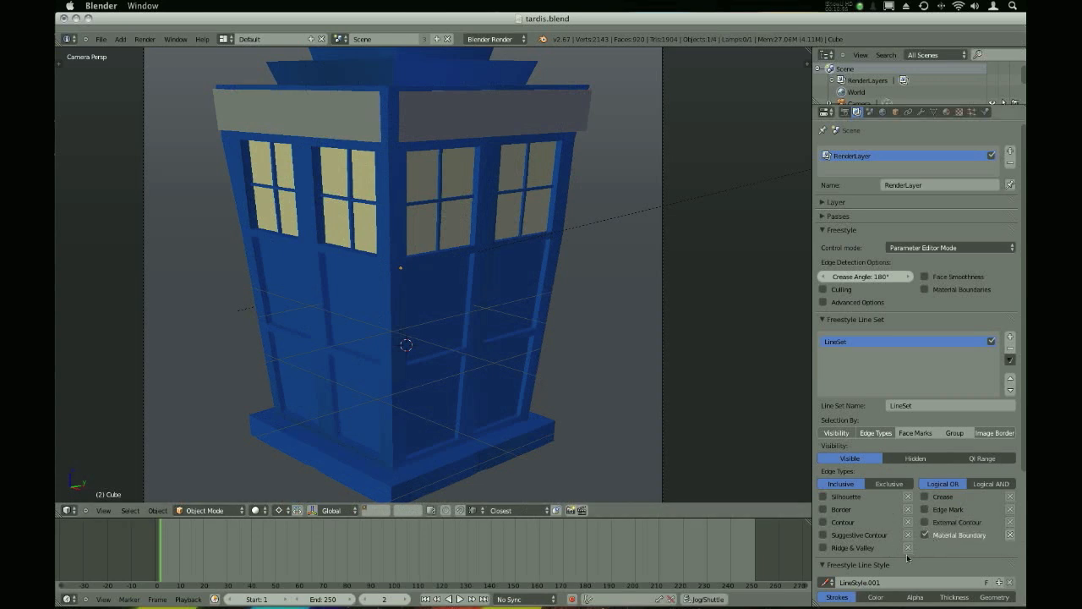
{"action": "scroll", "coordinate": [497, 178], "scroll_direction": "up", "scroll_amount": 6}
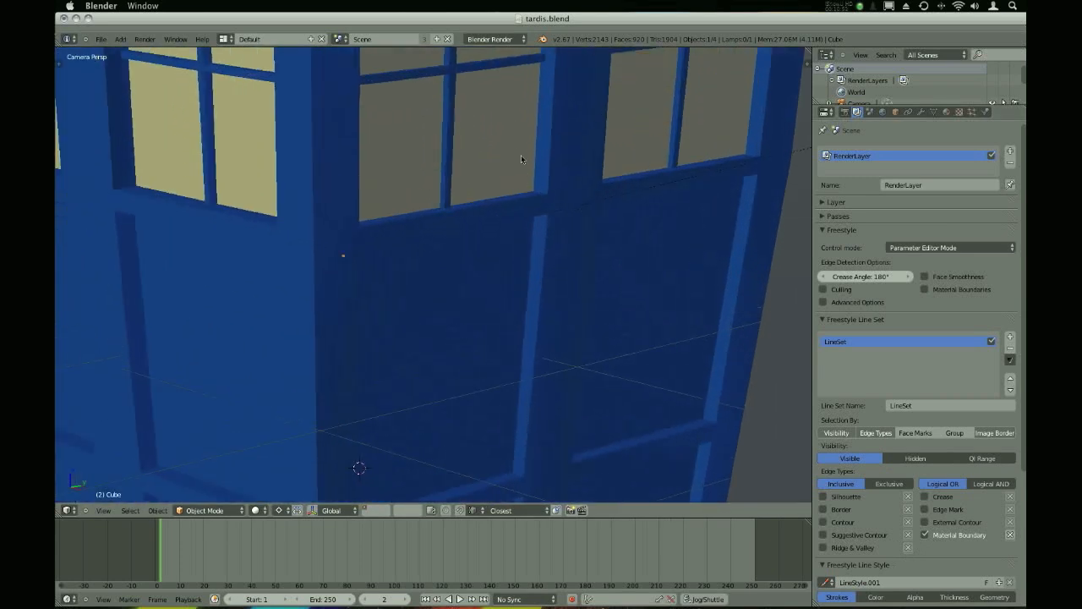
Render the scene with Material Boundary lines and examine the police box's windows up close
{"action": "key", "text": "F12"}
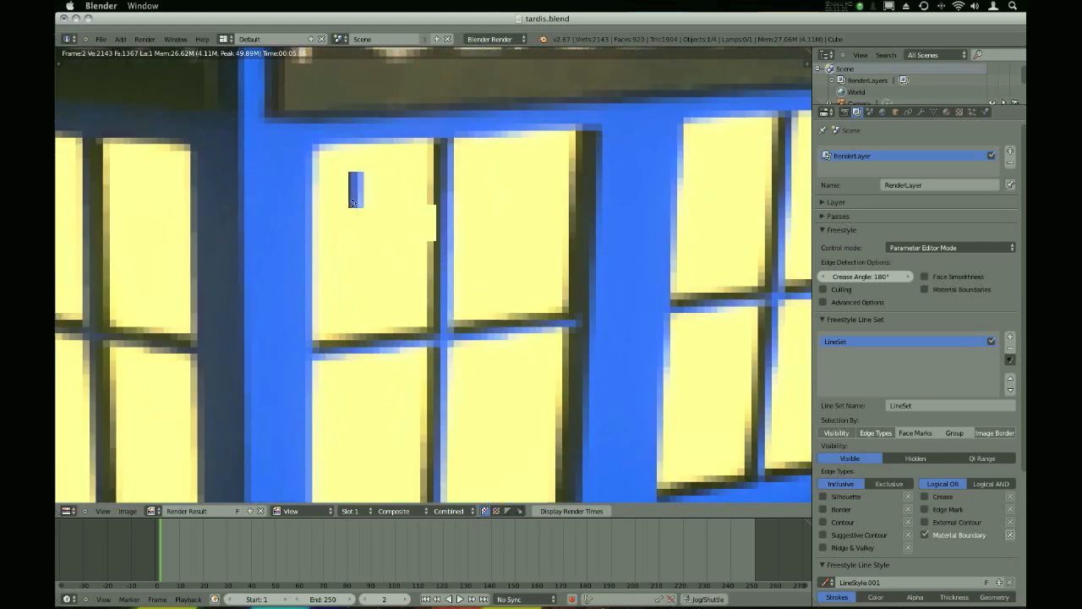
{"action": "middle_click_drag", "start_coordinate": [354, 203], "coordinate": [336, 175]}
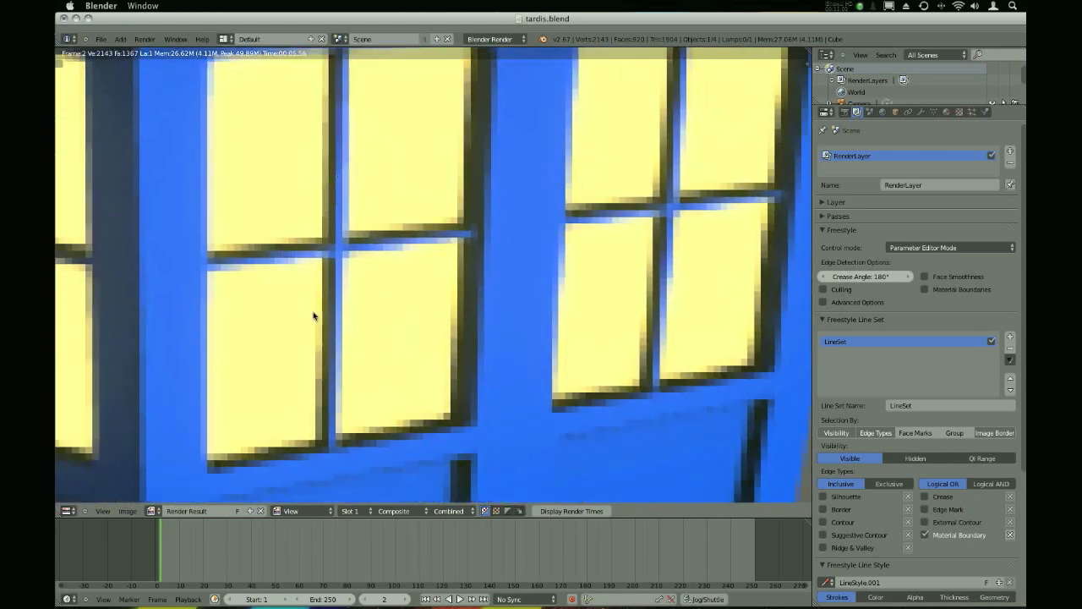
{"action": "left_click_drag", "start_coordinate": [349, 435], "coordinate": [440, 399]}
{"action": "right_click_drag", "start_coordinate": [441, 400], "coordinate": [366, 423]}
{"action": "scroll", "coordinate": [375, 384], "scroll_direction": "down", "scroll_amount": 7}
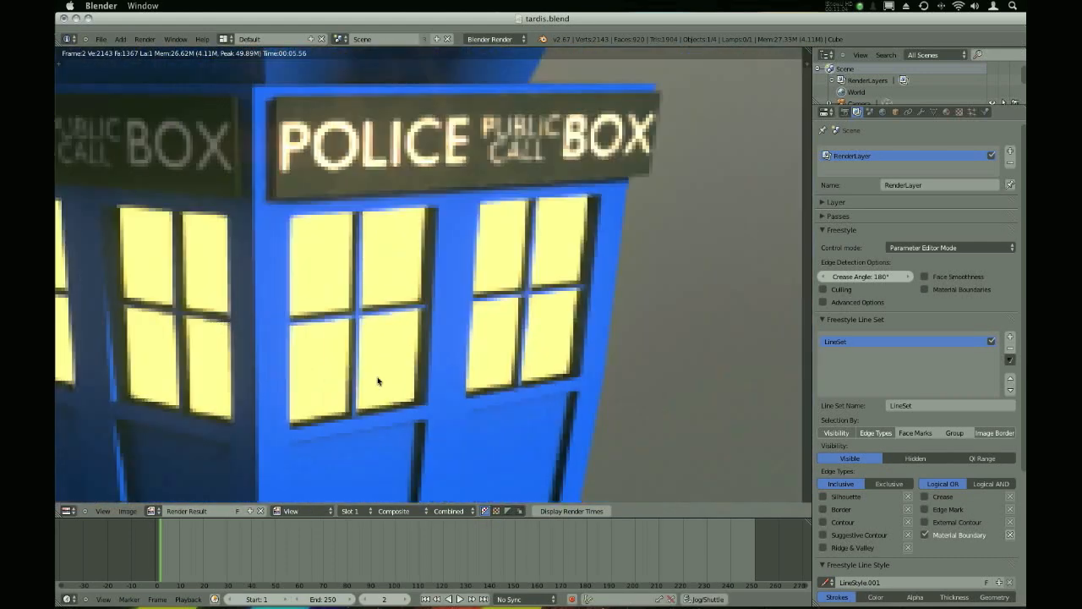
{"action": "middle_click_drag", "start_coordinate": [378, 381], "coordinate": [385, 311]}
{"action": "scroll", "coordinate": [286, 301], "scroll_direction": "up", "scroll_amount": 6}
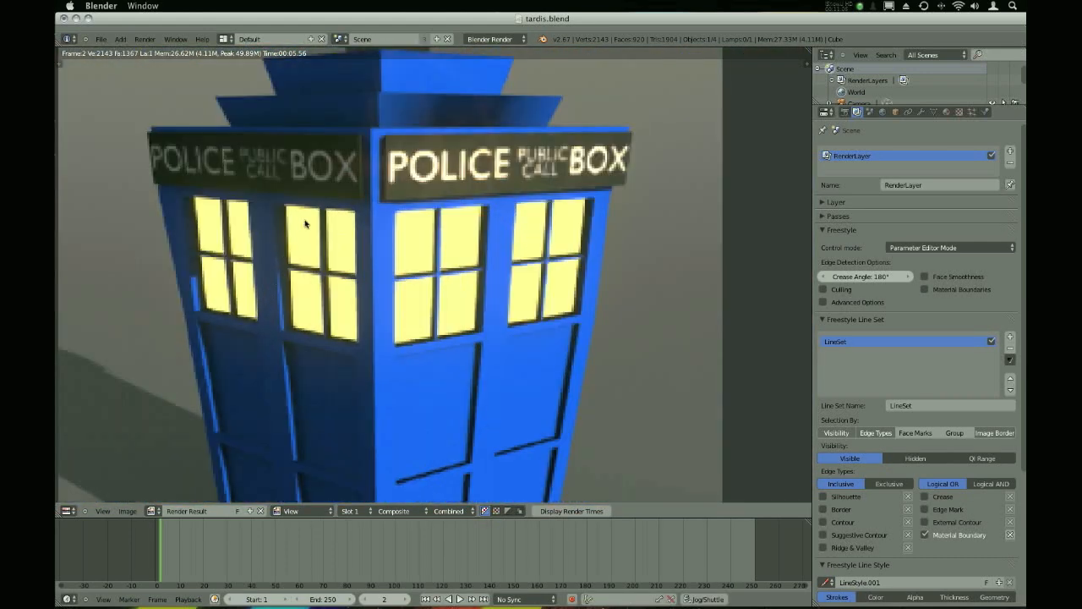
{"action": "scroll", "coordinate": [279, 239], "scroll_direction": "down", "scroll_amount": 6}
{"action": "scroll", "coordinate": [279, 239], "scroll_direction": "down", "scroll_amount": 1}
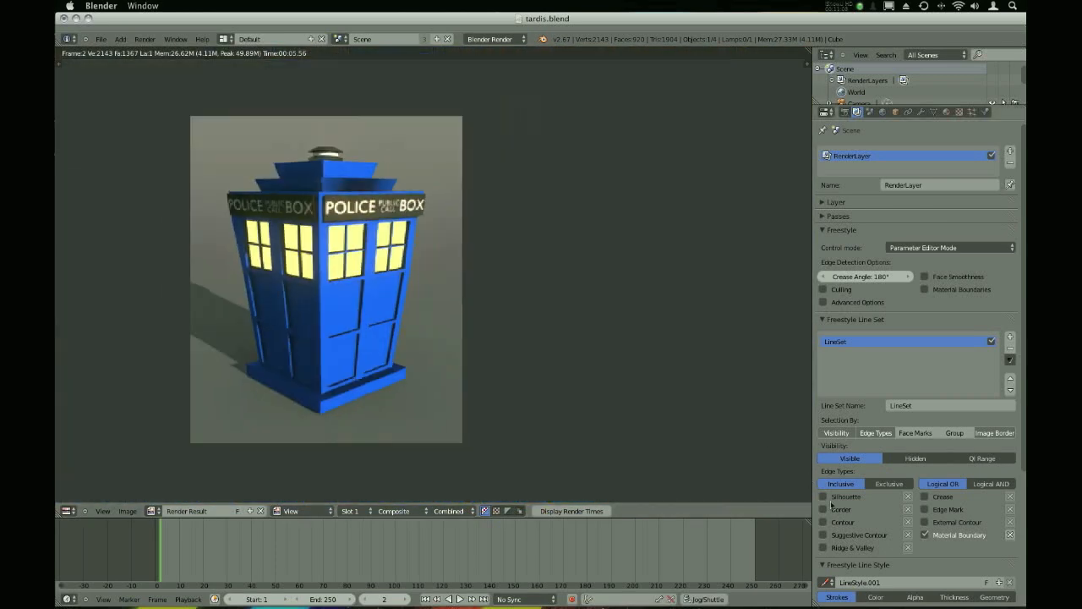
Set the line style's base color to bright magenta, render the scene again and inspect the window outlines
{"action": "scroll", "coordinate": [964, 521], "scroll_direction": "down", "scroll_amount": 5}
{"action": "left_click", "coordinate": [883, 412]}
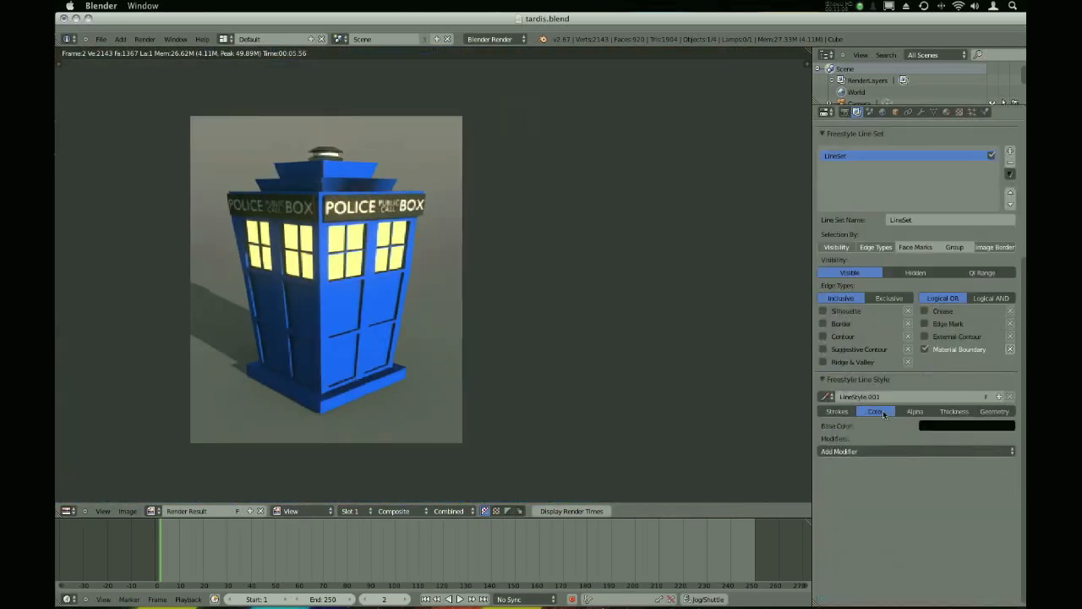
{"action": "left_click", "coordinate": [1011, 428]}
{"action": "left_click_drag", "start_coordinate": [1005, 338], "coordinate": [1005, 274]}
{"action": "left_click", "coordinate": [977, 326]}
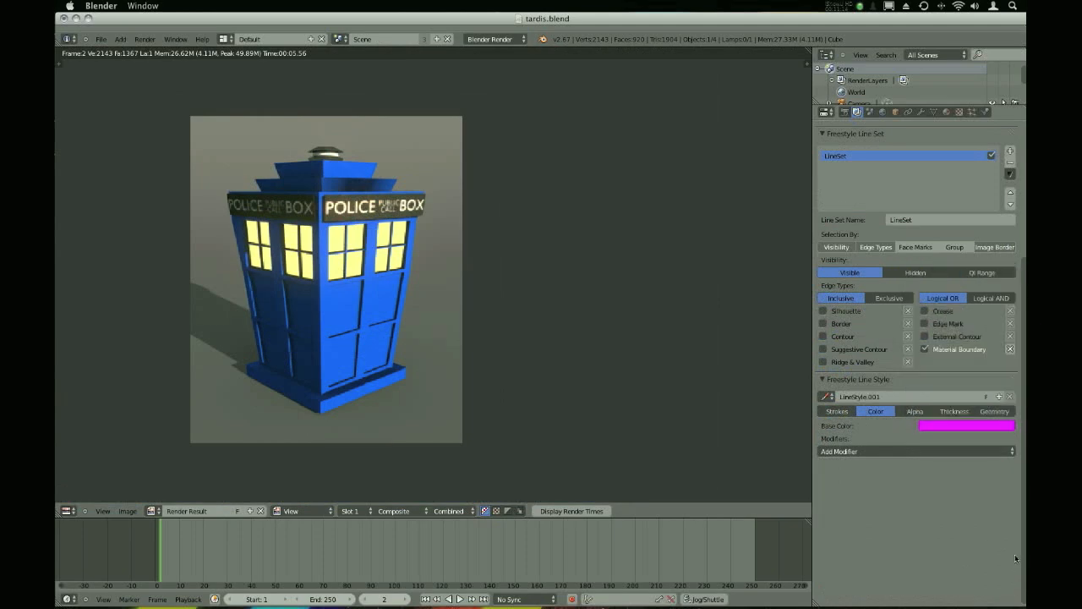
{"action": "key", "text": "F12"}
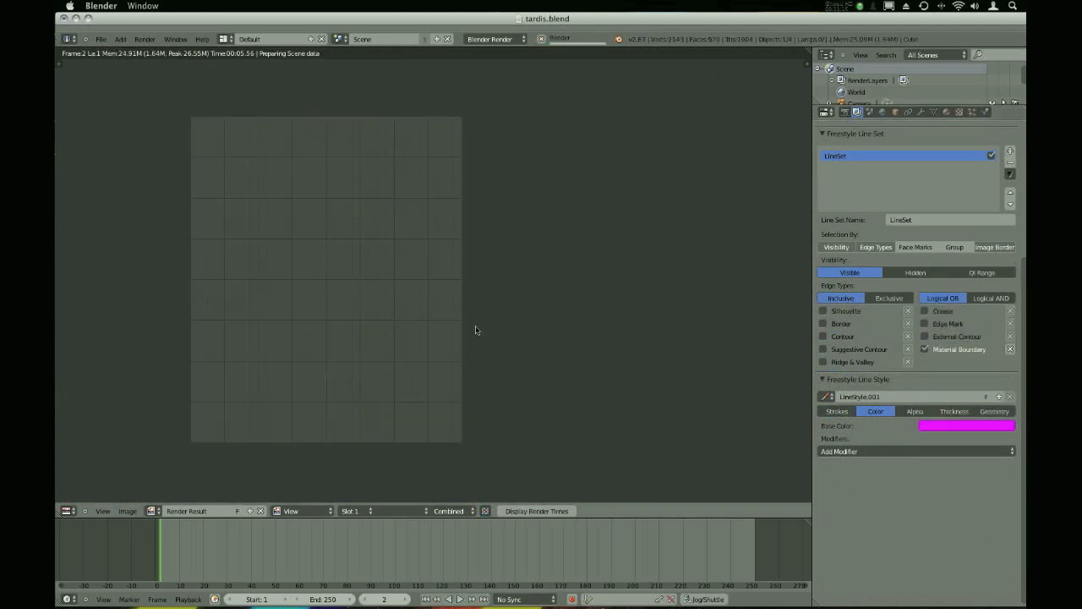
{"action": "scroll", "coordinate": [414, 313], "scroll_direction": "up", "scroll_amount": 5}
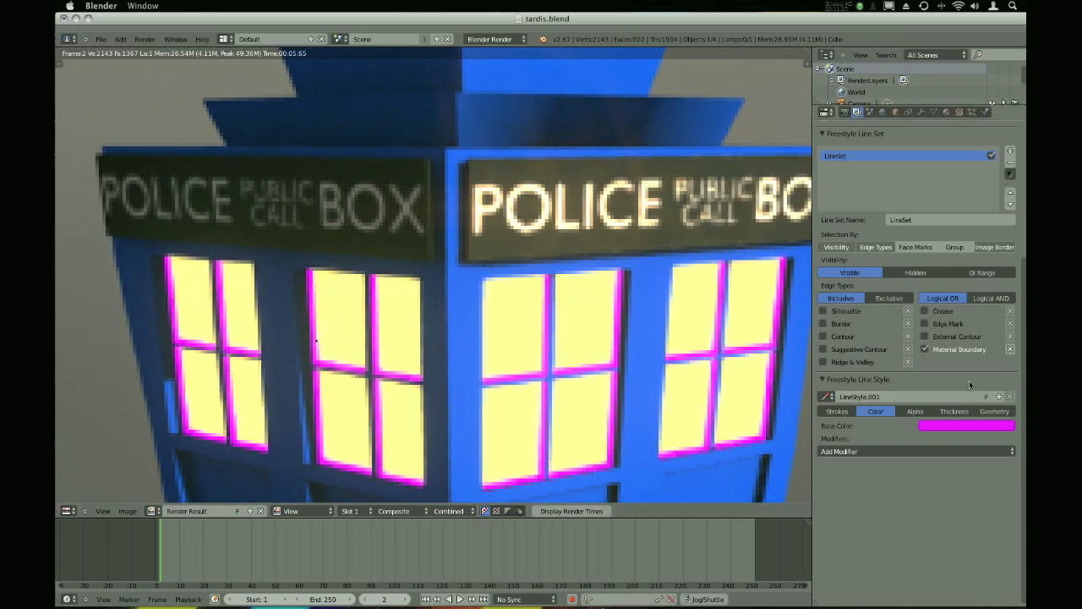
Turn off the Material Boundary edge type and enable line selection by Face Marks
{"action": "left_click", "coordinate": [951, 348]}
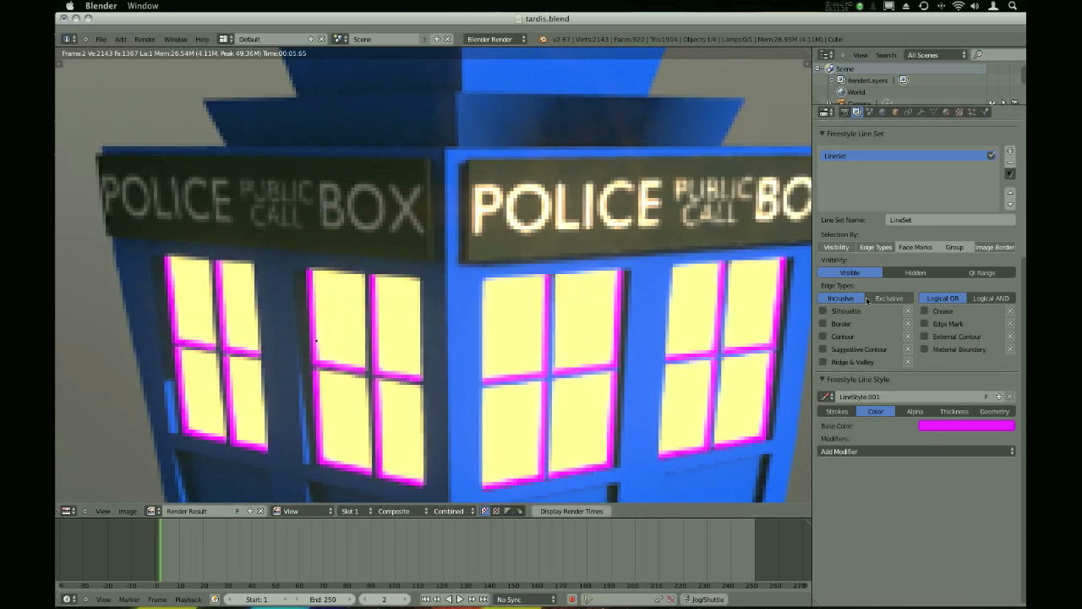
{"action": "left_click", "coordinate": [917, 247]}
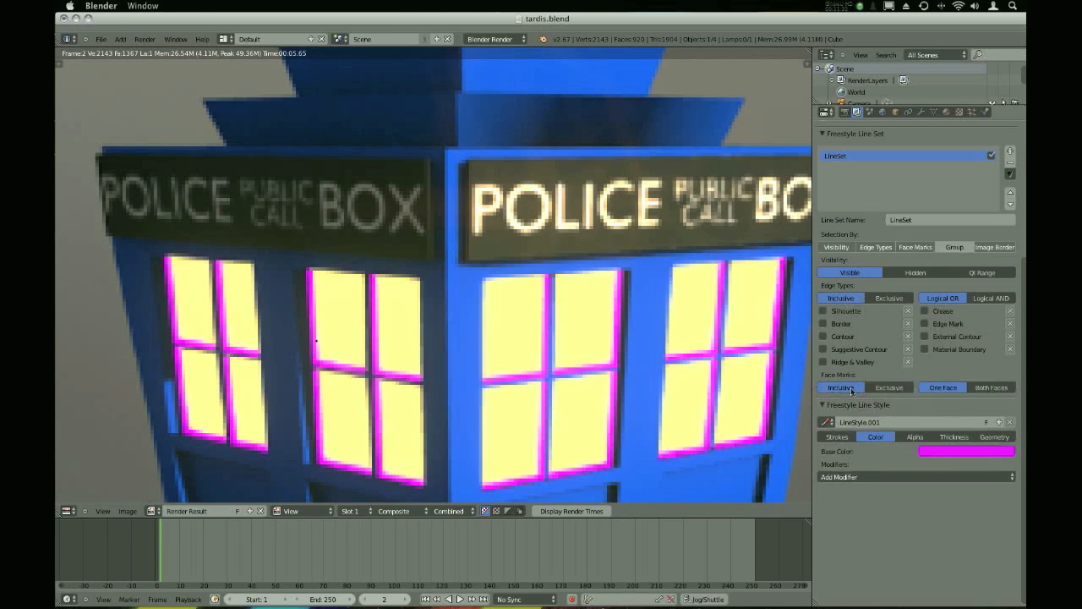
{"action": "scroll", "coordinate": [839, 387], "scroll_direction": "up", "scroll_amount": 5}
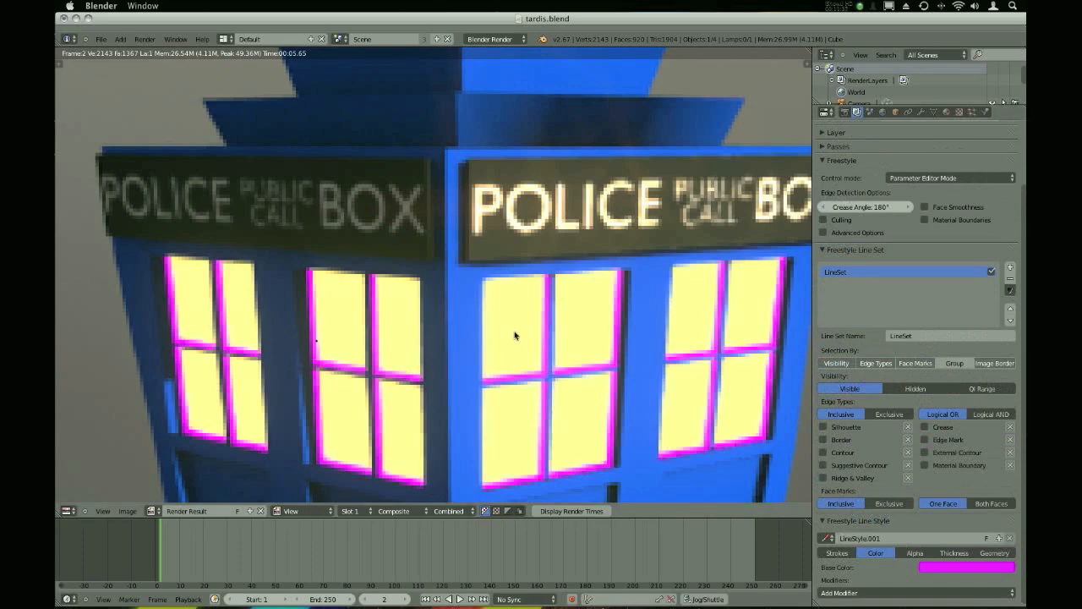
Close the render, mark the panel face below the left side's corner window as a Freestyle face, and return to Object Mode
{"action": "key", "text": "Escape"}
{"action": "key", "text": "Home"}
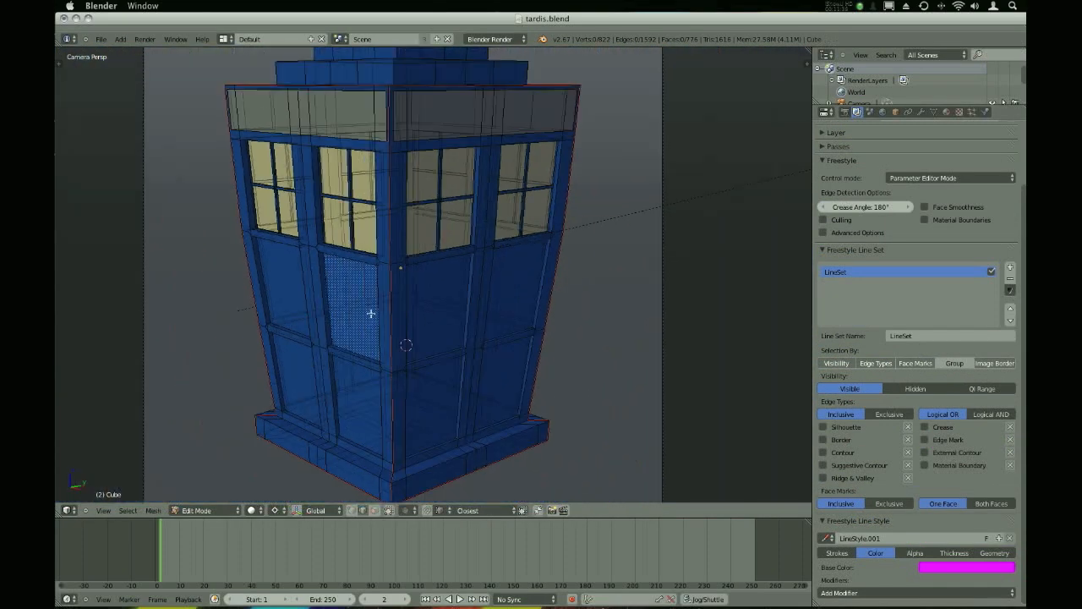
{"action": "left_click", "coordinate": [374, 510]}
{"action": "right_click", "coordinate": [353, 323]}
{"action": "key", "text": "ctrl+f"}
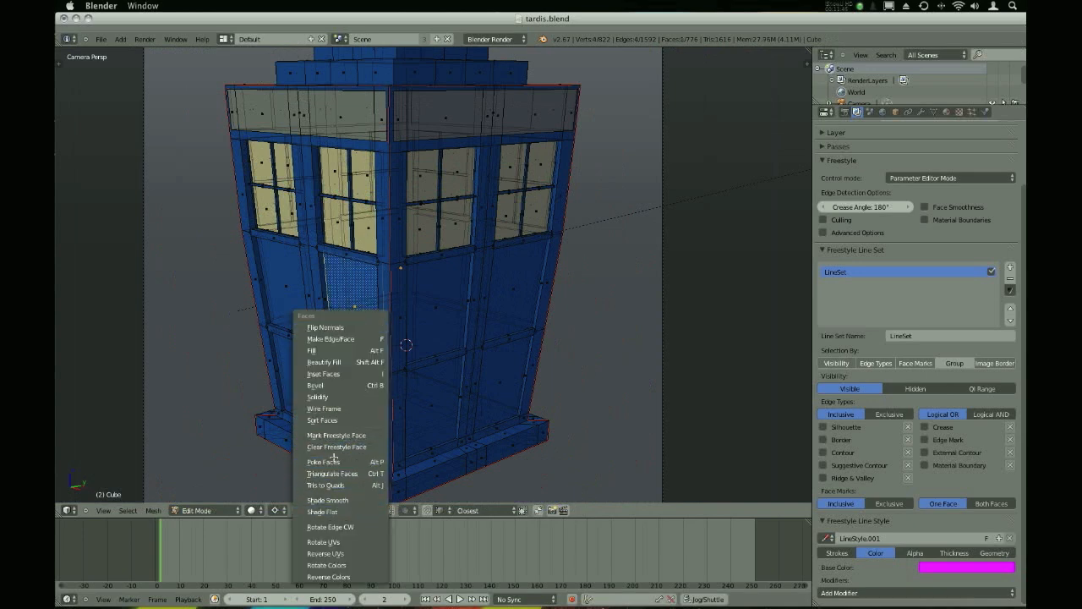
{"action": "left_click", "coordinate": [336, 435]}
{"action": "key", "text": "Tab"}
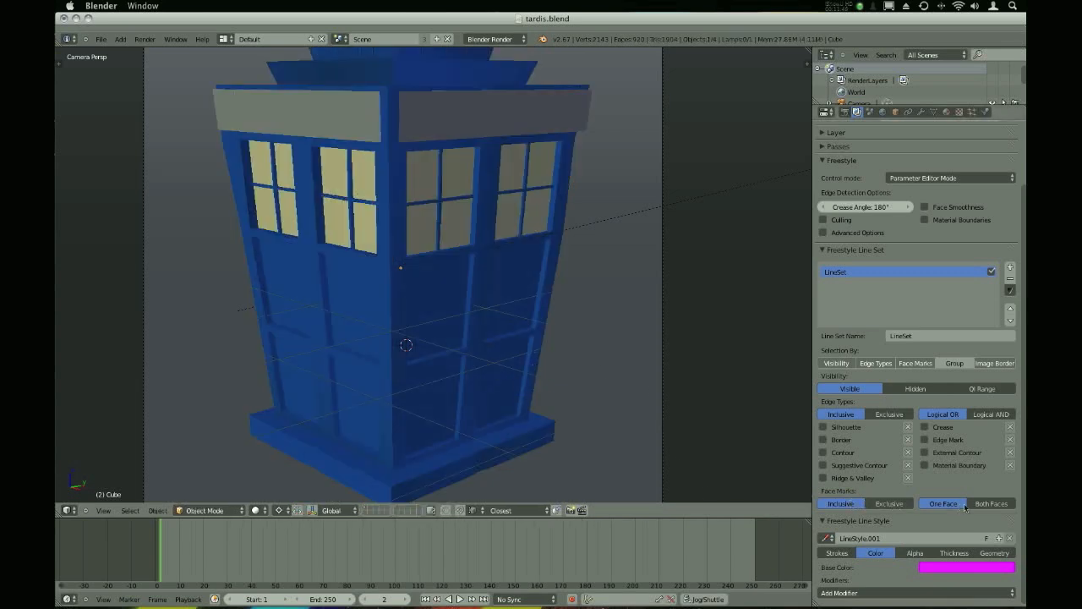
Check the Group selection options, leaving line selection by both Group and Face Marks turned off
{"action": "left_click", "coordinate": [955, 363]}
{"action": "scroll", "coordinate": [894, 477], "scroll_direction": "down", "scroll_amount": 1}
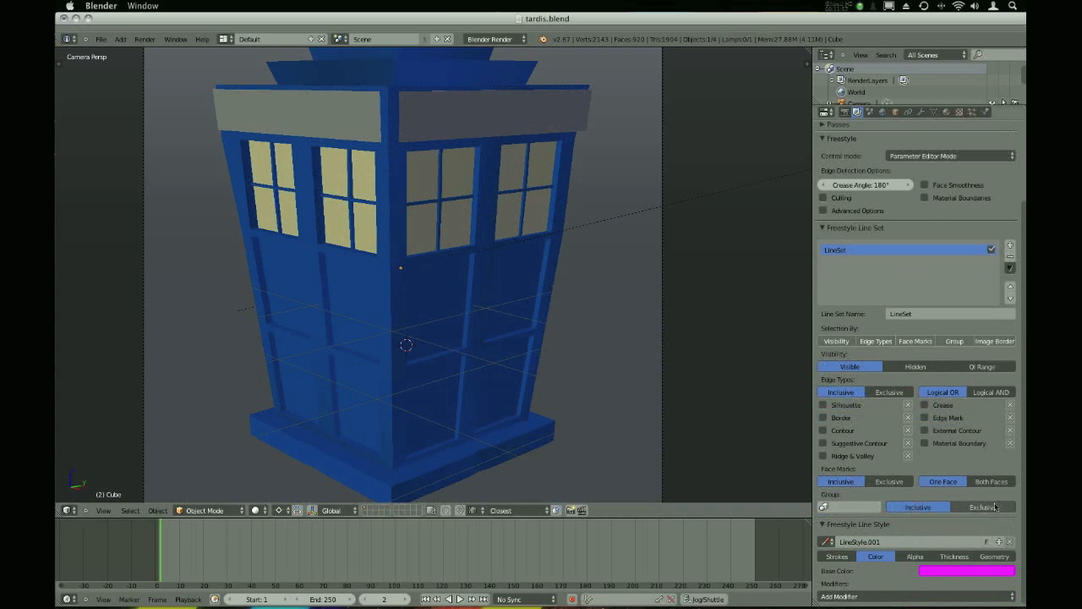
{"action": "left_click", "coordinate": [954, 340]}
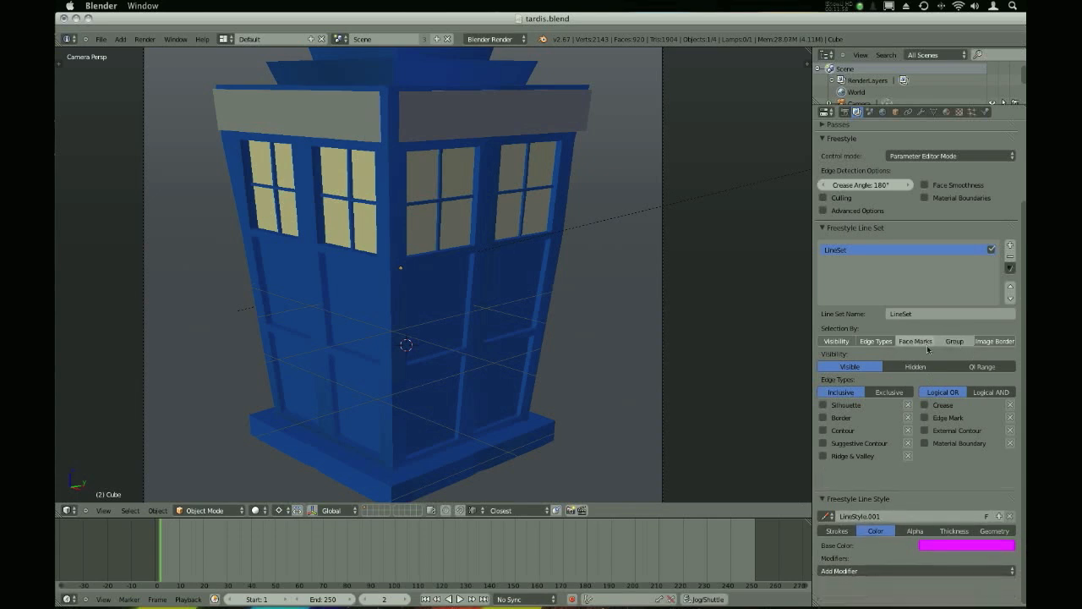
{"action": "left_click", "coordinate": [916, 340]}
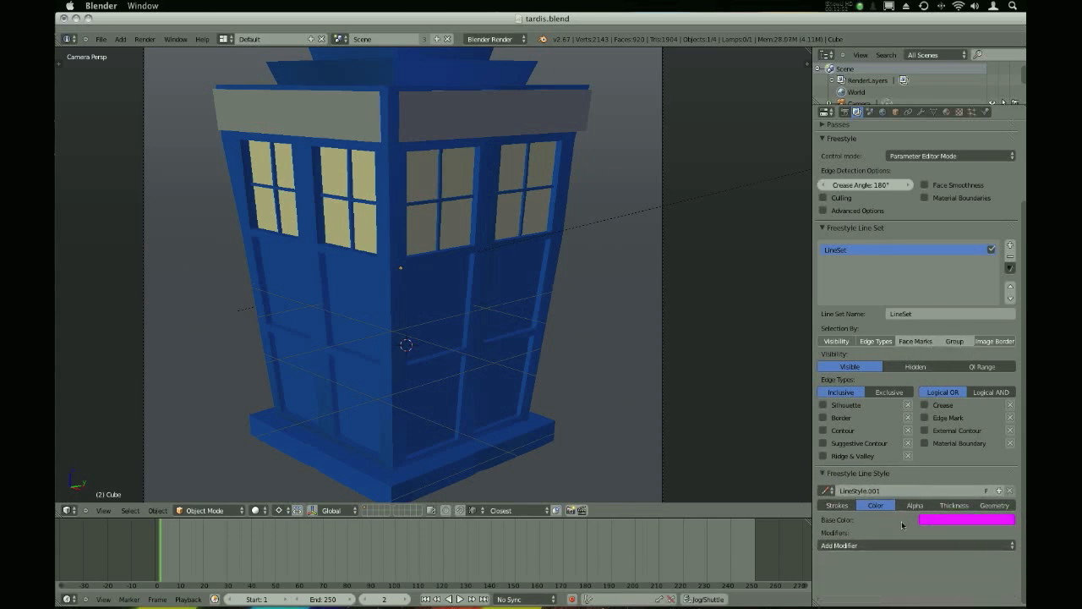
Show the line style's stroke settings and enable the Silhouette, Contour and External Contour edge types
{"action": "left_click", "coordinate": [838, 506]}
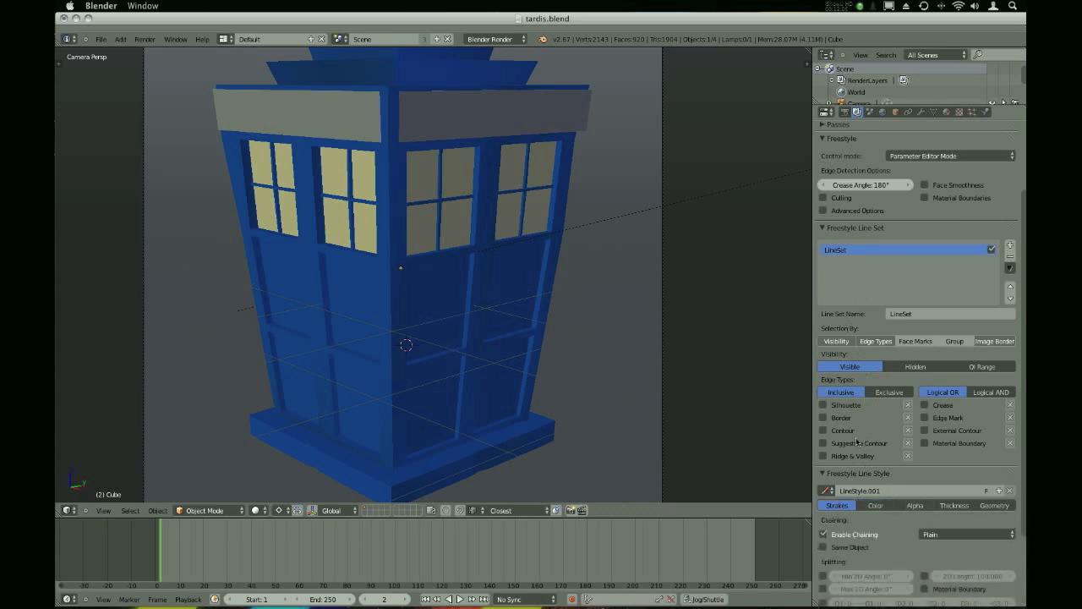
{"action": "scroll", "coordinate": [856, 440], "scroll_direction": "down", "scroll_amount": 3}
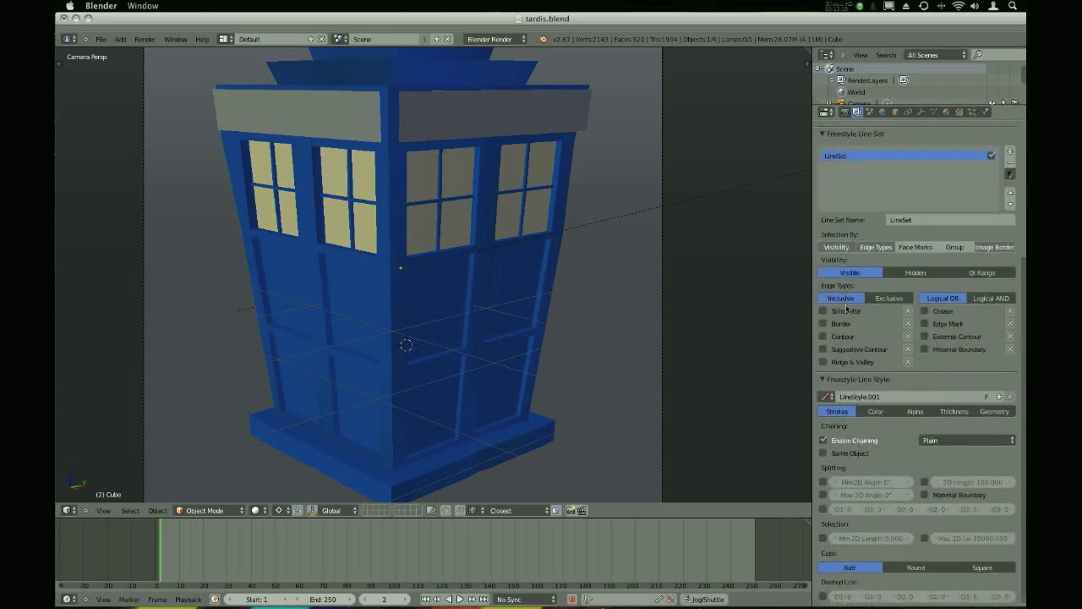
{"action": "left_click", "coordinate": [948, 337]}
{"action": "left_click", "coordinate": [846, 324]}
{"action": "left_click", "coordinate": [841, 324]}
{"action": "left_click", "coordinate": [840, 339]}
{"action": "left_click", "coordinate": [835, 324]}
{"action": "left_click", "coordinate": [835, 324]}
{"action": "left_click", "coordinate": [835, 311]}
Render the scene and look over the outlines drawn on the whole police box
{"action": "key", "text": "F12"}
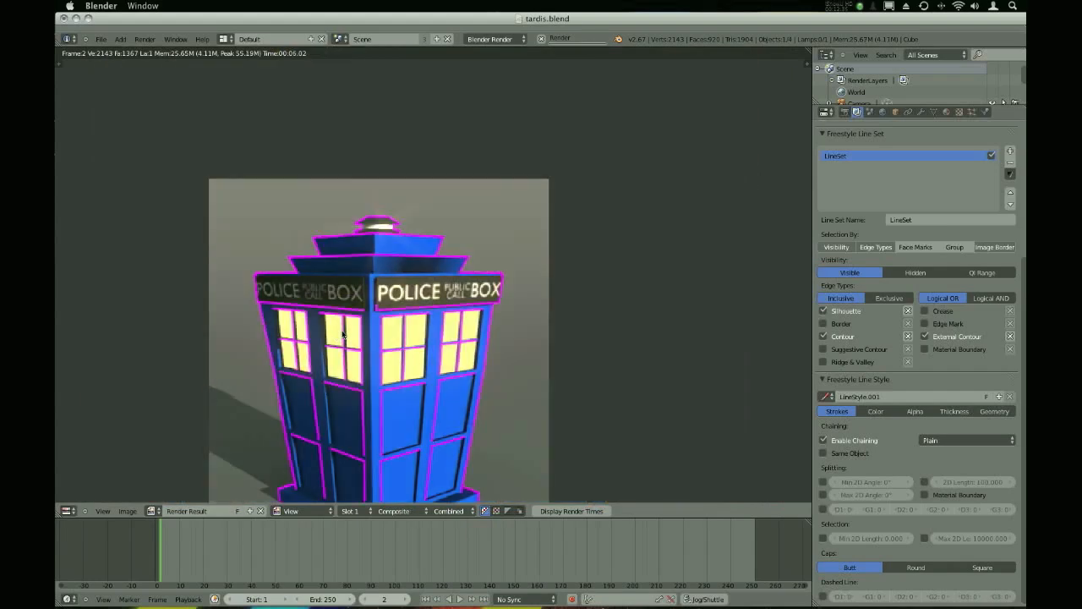
{"action": "scroll", "coordinate": [343, 334], "scroll_direction": "down", "scroll_amount": 4}
{"action": "middle_click_drag", "start_coordinate": [342, 334], "coordinate": [364, 324]}
{"action": "scroll", "coordinate": [370, 290], "scroll_direction": "up", "scroll_amount": 5}
{"action": "scroll", "coordinate": [361, 339], "scroll_direction": "down", "scroll_amount": 2}
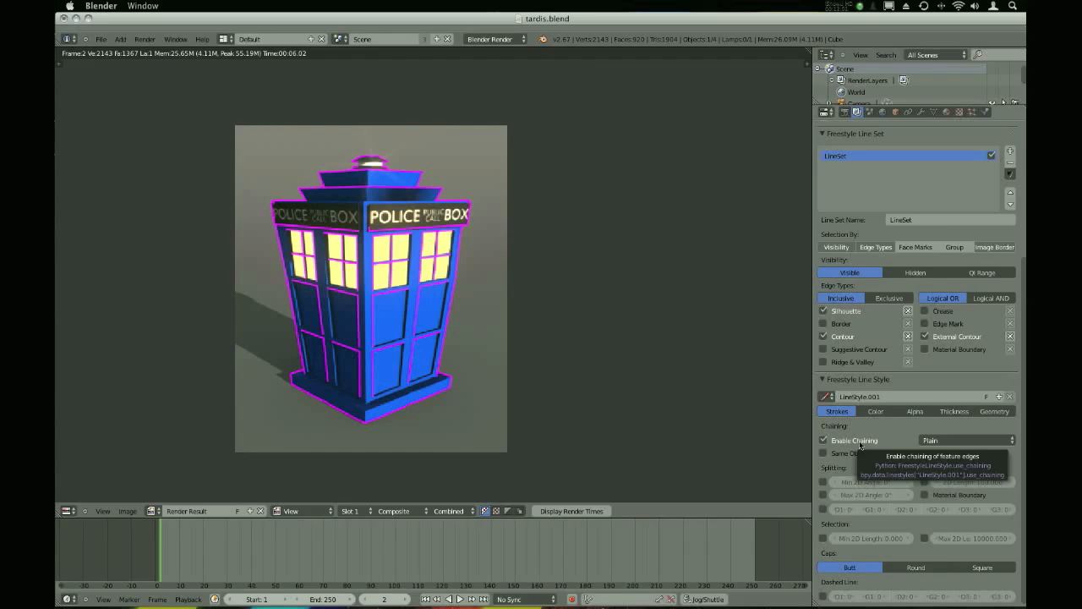
Turn off stroke chaining, render the scene for comparison, and enable chaining again
{"action": "left_click", "coordinate": [859, 442]}
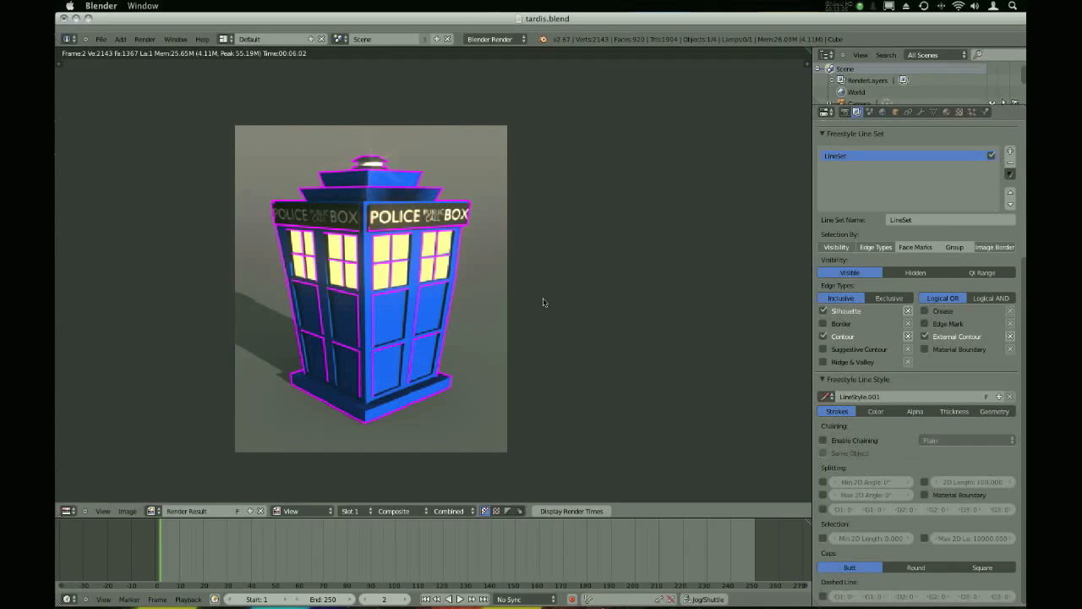
{"action": "key", "text": "F12"}
{"action": "left_click", "coordinate": [849, 440]}
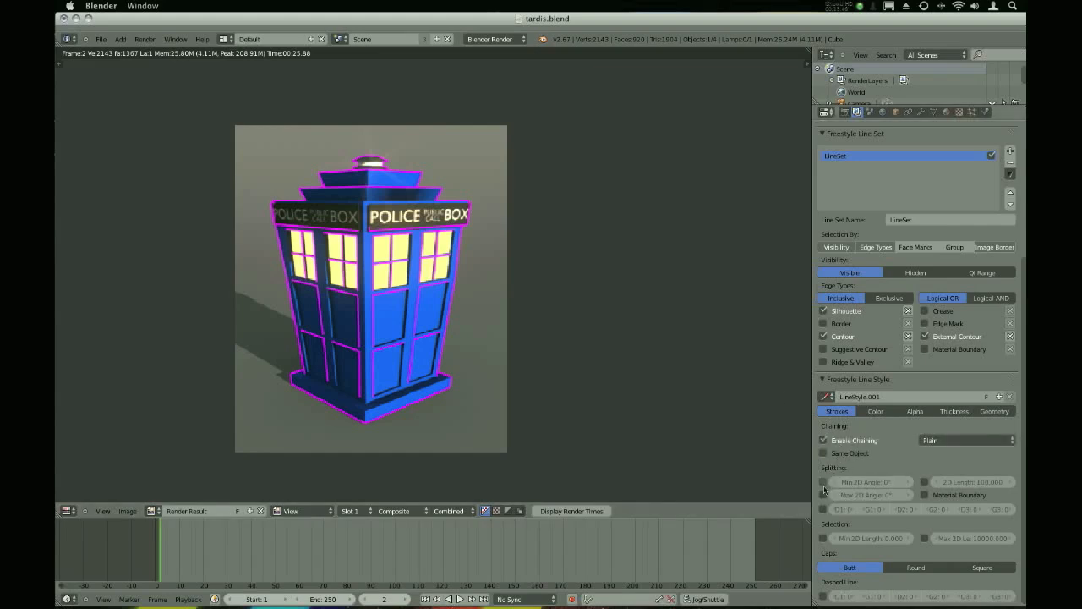
Enable stroke splitting by Min 2D Angle, Max 2D Angle, 2D Length and Material Boundary, and briefly try the dash pattern option
{"action": "left_click", "coordinate": [822, 481]}
{"action": "left_click", "coordinate": [822, 494]}
{"action": "left_click", "coordinate": [924, 481]}
{"action": "left_click", "coordinate": [924, 495]}
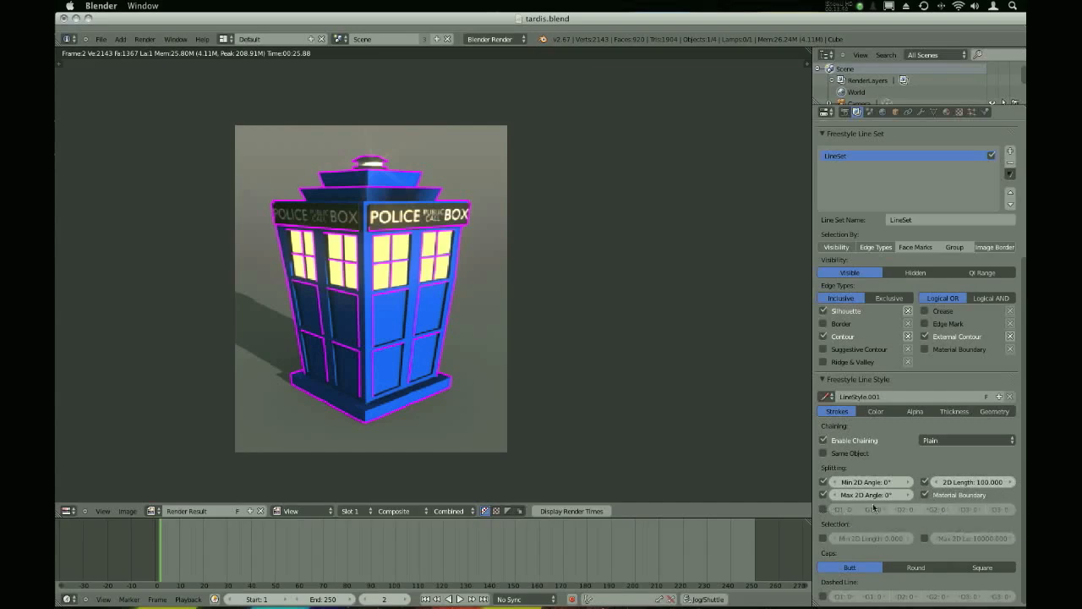
{"action": "left_click", "coordinate": [824, 509]}
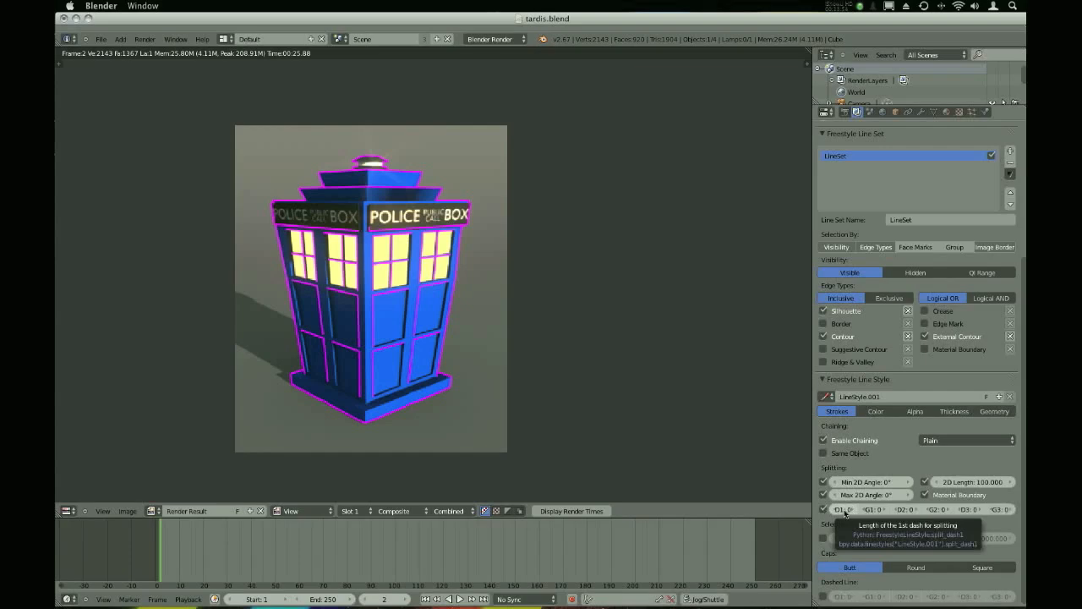
{"action": "left_click", "coordinate": [823, 509]}
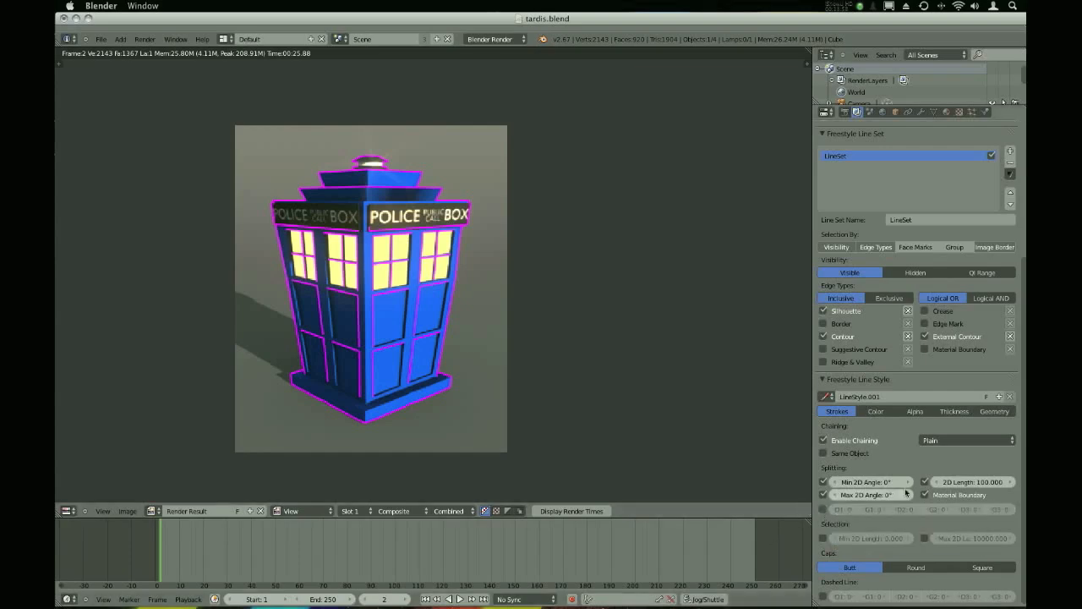
Leave only 2D Length enabled for stroke splitting and set its value to 30
{"action": "left_click", "coordinate": [925, 496]}
{"action": "left_click", "coordinate": [825, 482]}
{"action": "left_click", "coordinate": [824, 495]}
{"action": "left_click", "coordinate": [967, 483]}
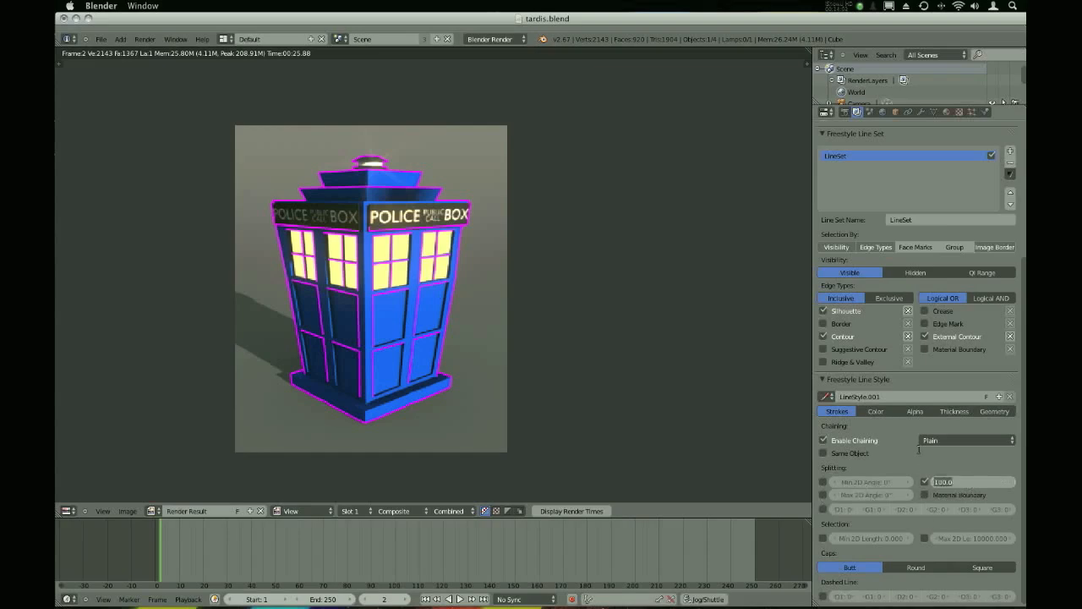
{"action": "type", "text": "30"}
{"action": "key", "text": "Return"}
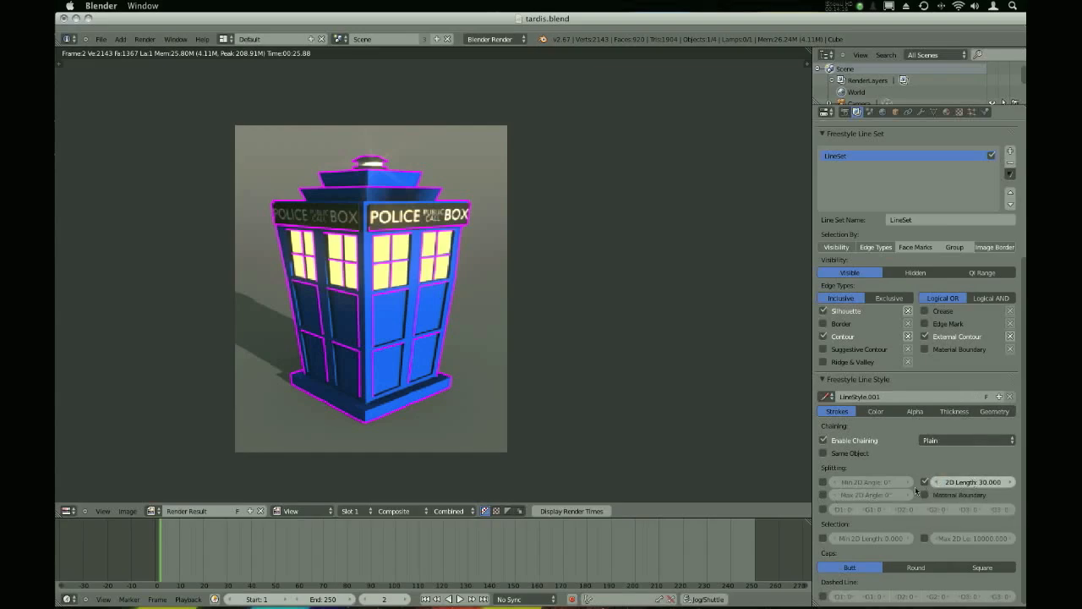
Enable stroke splitting by dash pattern and widen the properties editor so its dash and gap fields are readable
{"action": "left_click", "coordinate": [823, 509]}
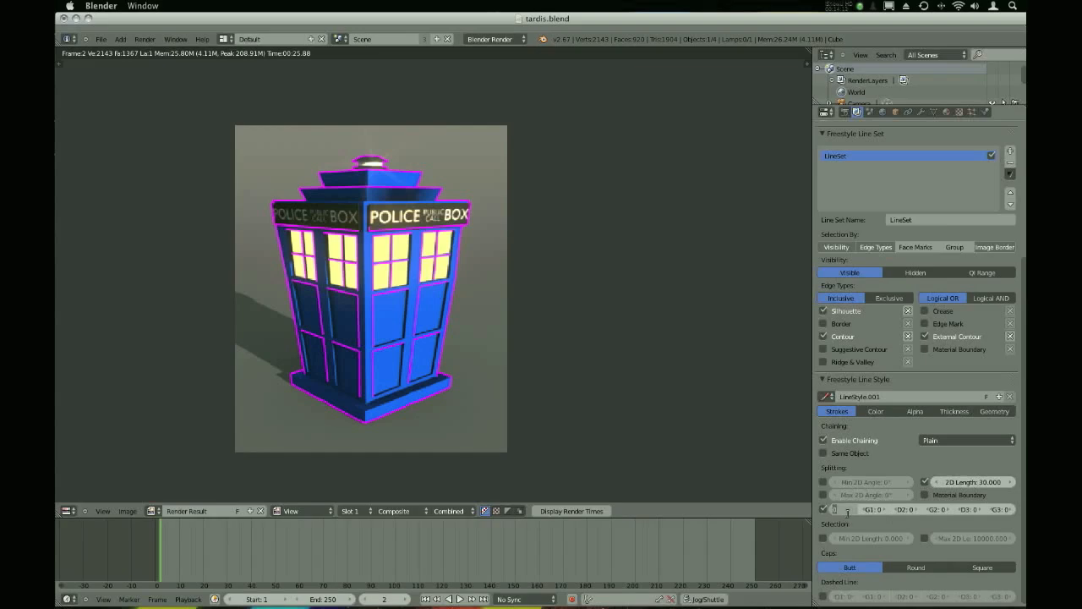
{"action": "key", "text": "Escape"}
{"action": "left_click_drag", "start_coordinate": [813, 495], "coordinate": [710, 494]}
{"action": "scroll", "coordinate": [582, 429], "scroll_direction": "down", "scroll_amount": 4}
{"action": "scroll", "coordinate": [581, 428], "scroll_direction": "up", "scroll_amount": 1}
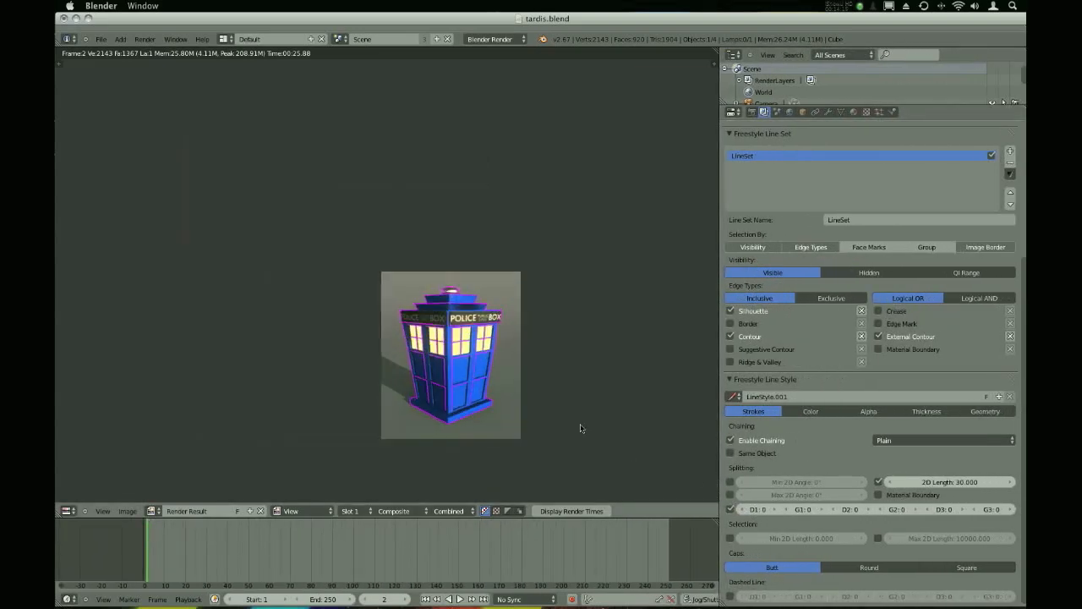
{"action": "middle_click_drag", "start_coordinate": [580, 429], "coordinate": [536, 405]}
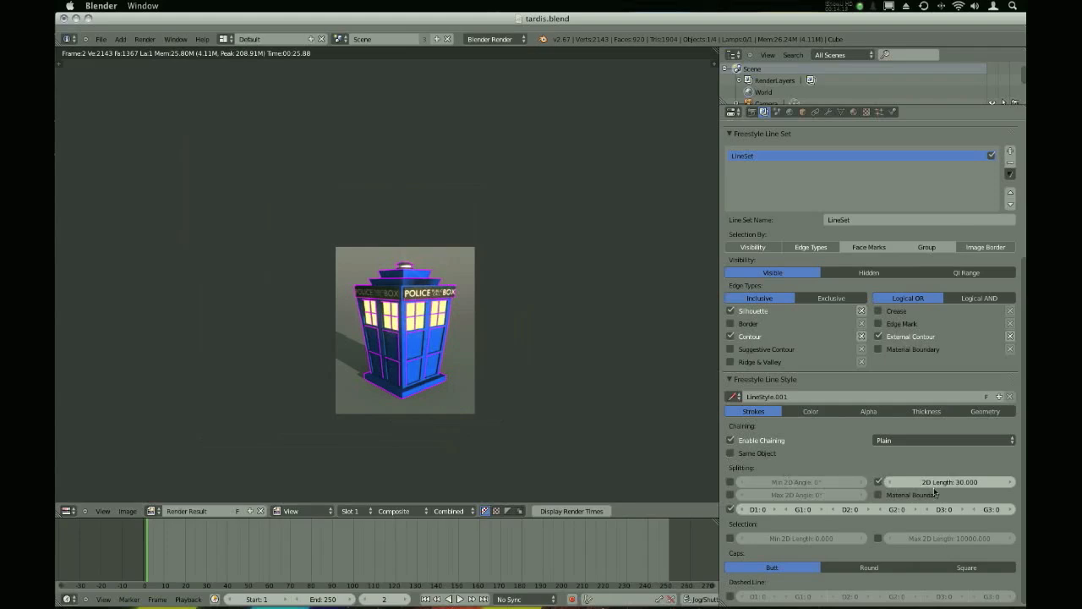
Set the splitting pattern's first dash (D1) to 20 and first gap (G1) to 10
{"action": "left_click", "coordinate": [767, 513]}
{"action": "type", "text": "20"}
{"action": "key", "text": "Tab"}
{"action": "type", "text": "10"}
{"action": "key", "text": "Return"}
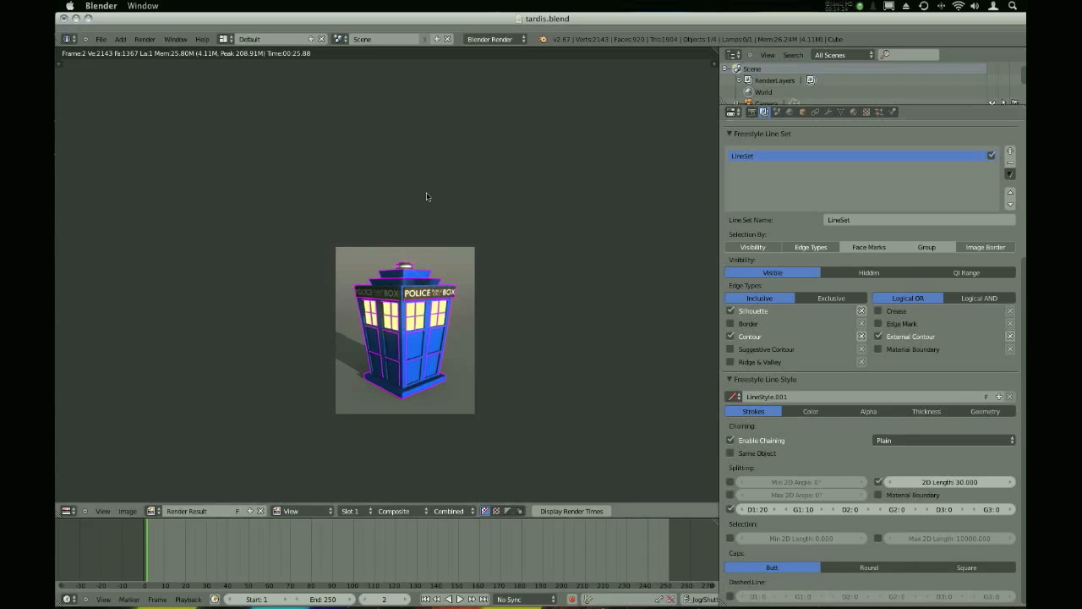
Render the scene and examine the split strokes on the police box
{"action": "key", "text": "F12"}
{"action": "scroll", "coordinate": [422, 321], "scroll_direction": "up", "scroll_amount": 8}
{"action": "scroll", "coordinate": [405, 339], "scroll_direction": "down", "scroll_amount": 5}
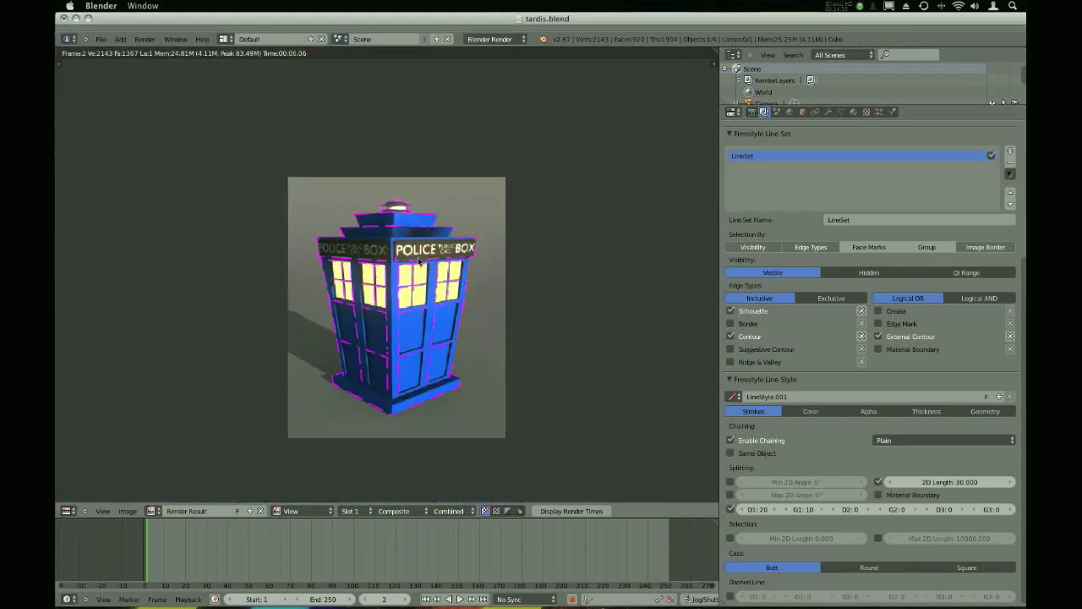
{"action": "middle_click_drag", "start_coordinate": [418, 261], "coordinate": [418, 241]}
Disable 2D Length splitting, enable Min 2D Angle at 30° and Max 2D Angle at 180°, and render the scene
{"action": "left_click", "coordinate": [878, 482]}
{"action": "left_click", "coordinate": [730, 482]}
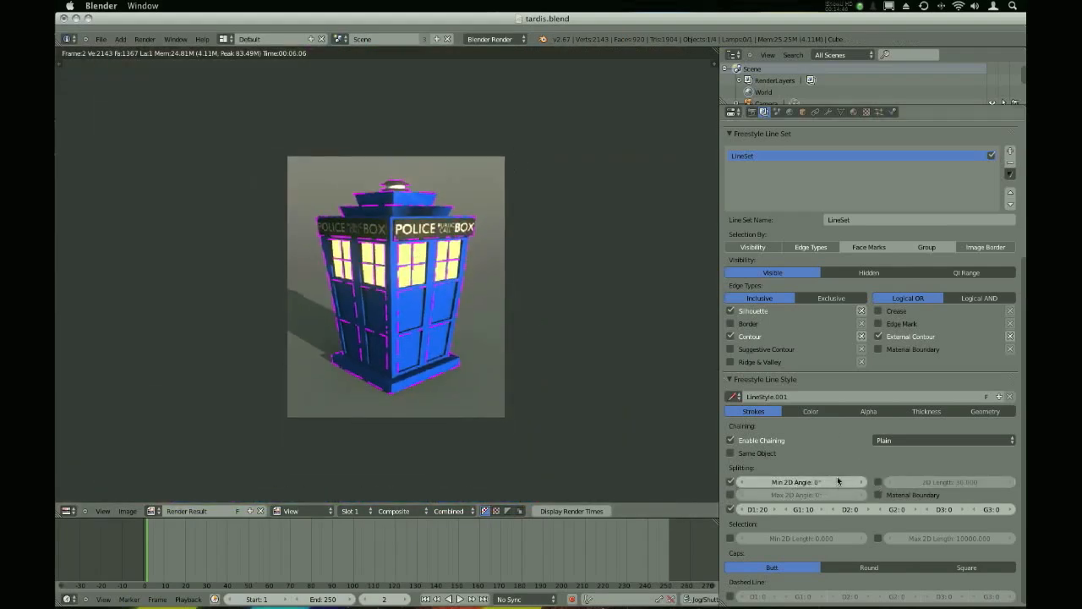
{"action": "left_click", "coordinate": [730, 496]}
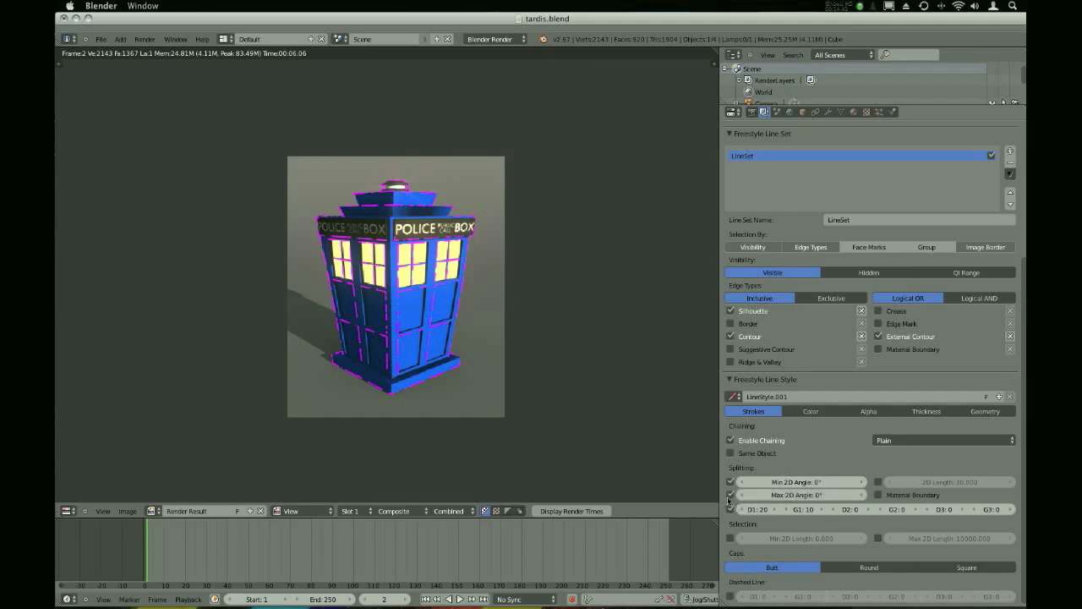
{"action": "left_click", "coordinate": [797, 482]}
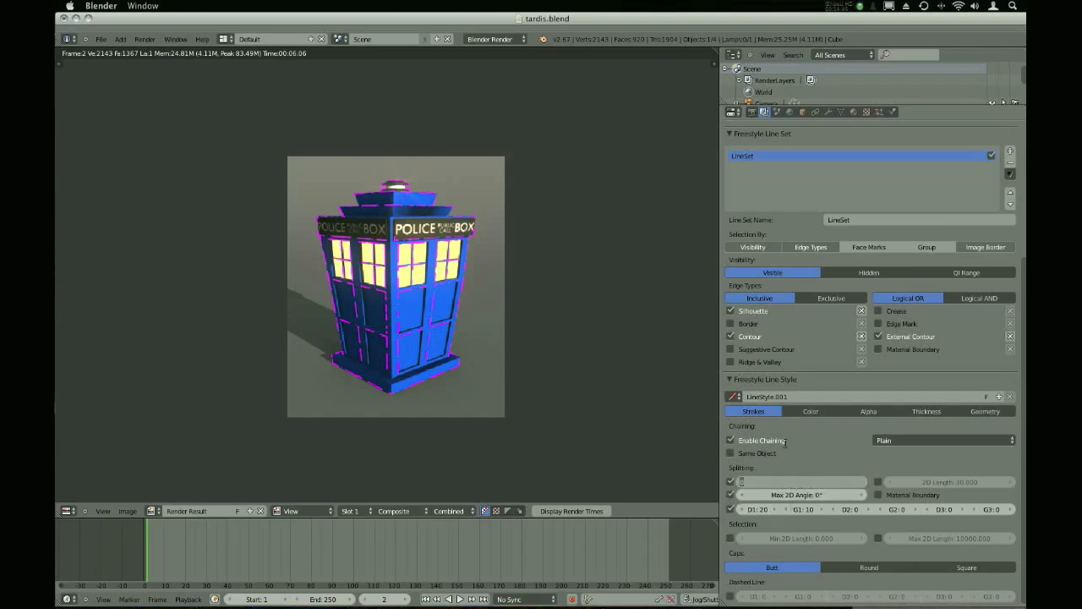
{"action": "type", "text": "30"}
{"action": "key", "text": "Tab"}
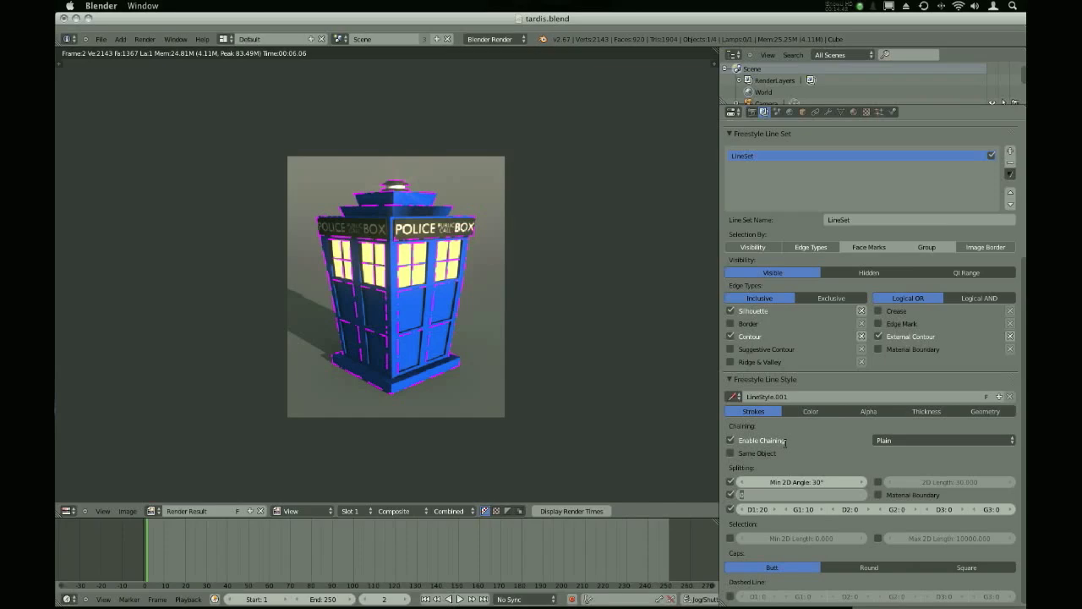
{"action": "key", "text": "Escape"}
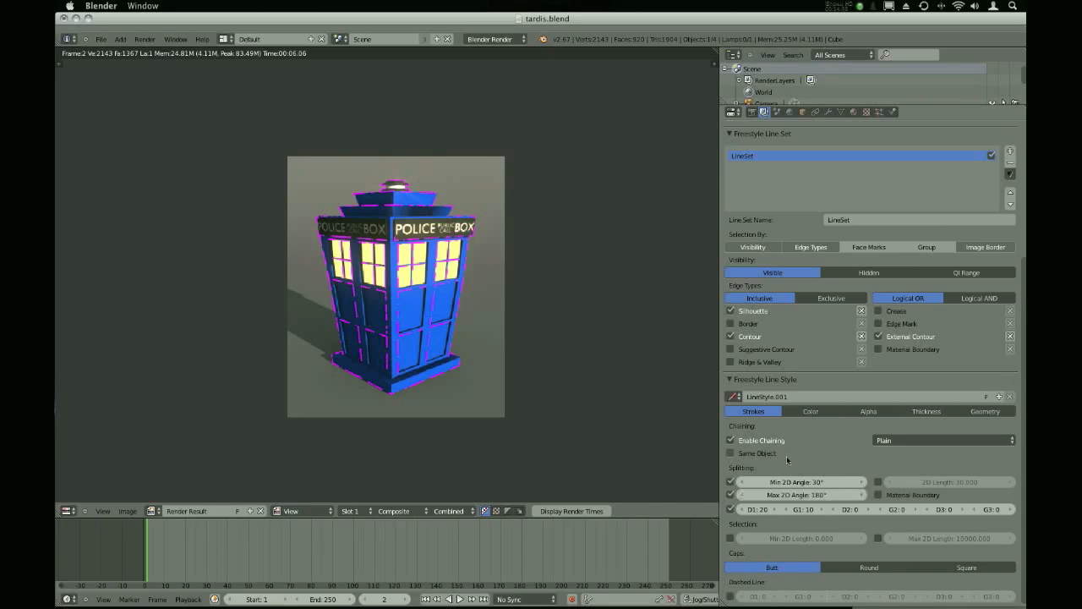
{"action": "key", "text": "F12"}
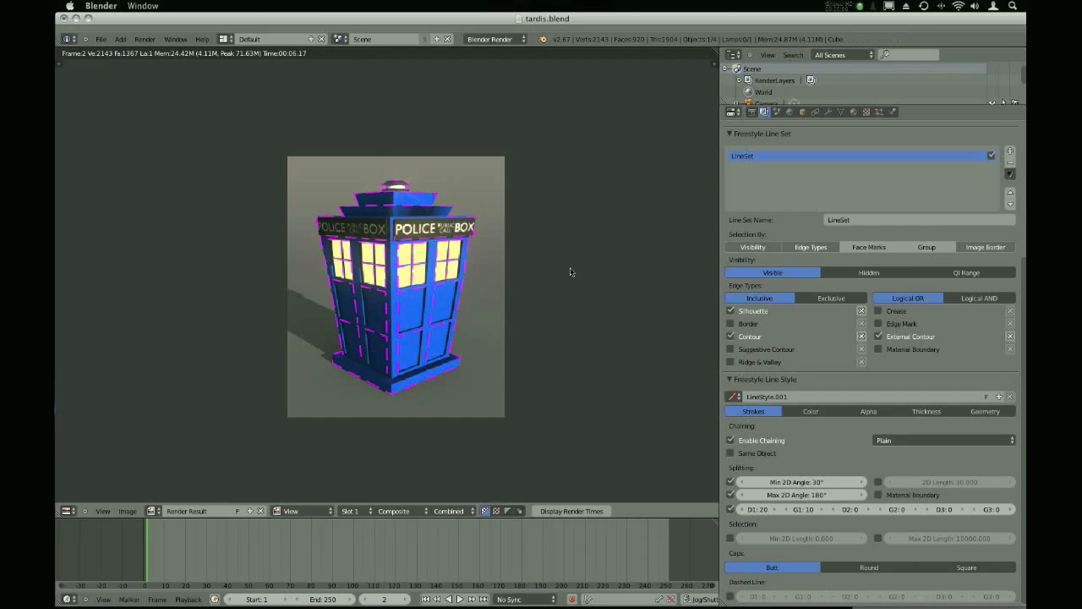
Disable the dash-pattern, Max 2D Angle and Min 2D Angle splitting options, leaving stroke chaining enabled
{"action": "left_click", "coordinate": [727, 507]}
{"action": "left_click", "coordinate": [731, 494]}
{"action": "left_click", "coordinate": [731, 483]}
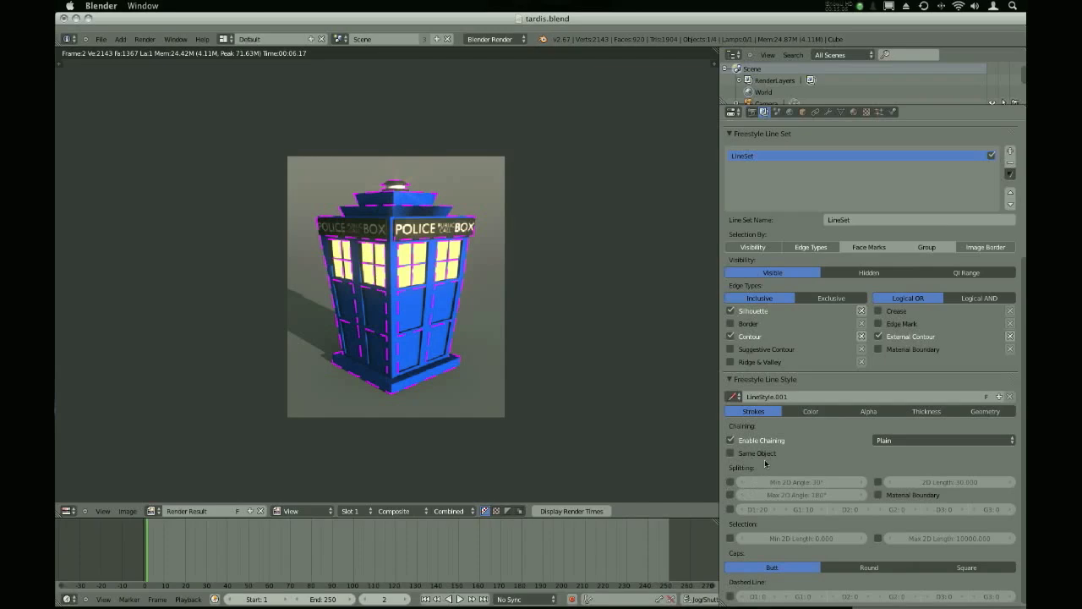
{"action": "left_click", "coordinate": [742, 440]}
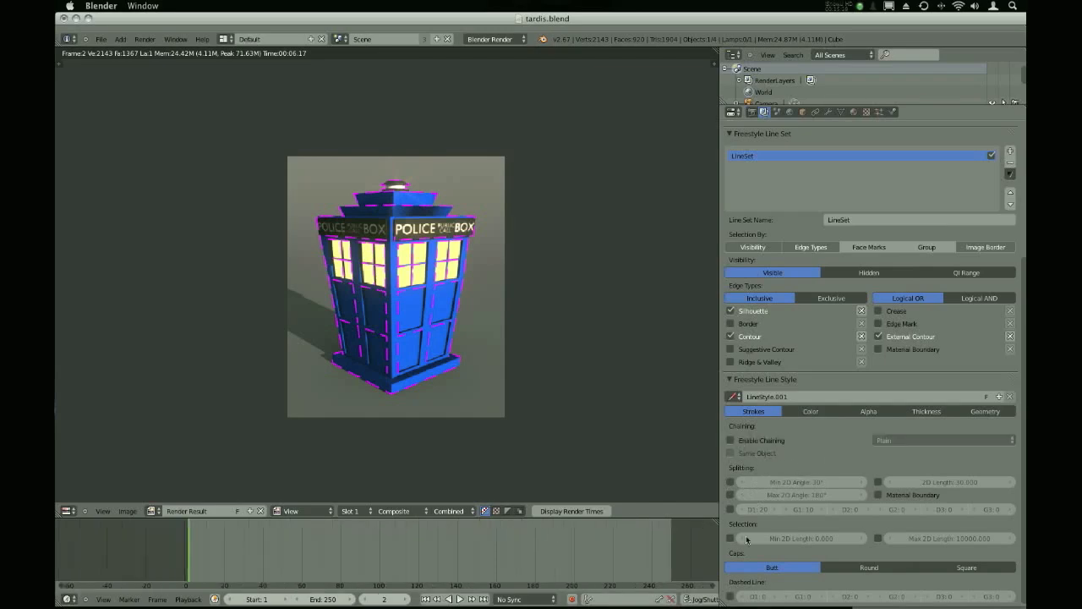
{"action": "left_click", "coordinate": [731, 440]}
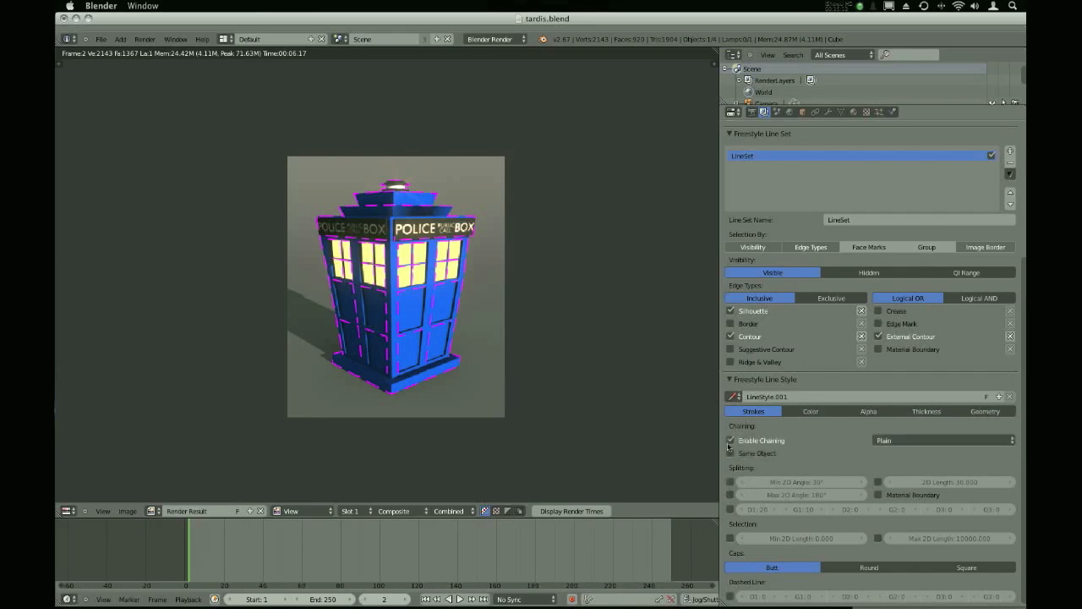
Enable stroke selection by Min 2D Length and Max 2D Length, and set the minimum to 40
{"action": "left_click", "coordinate": [730, 538]}
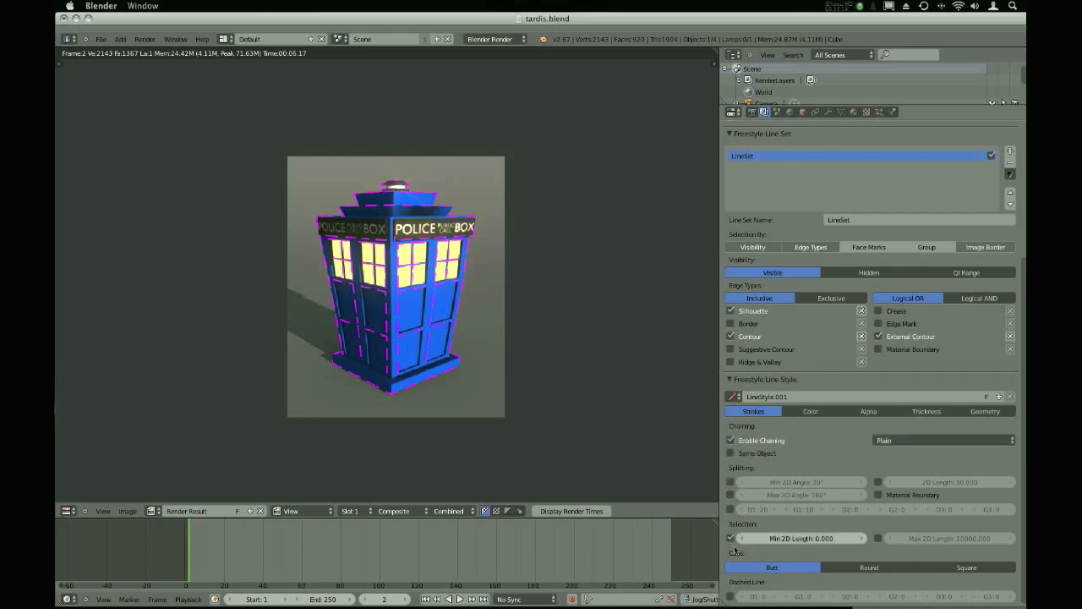
{"action": "left_click", "coordinate": [879, 538]}
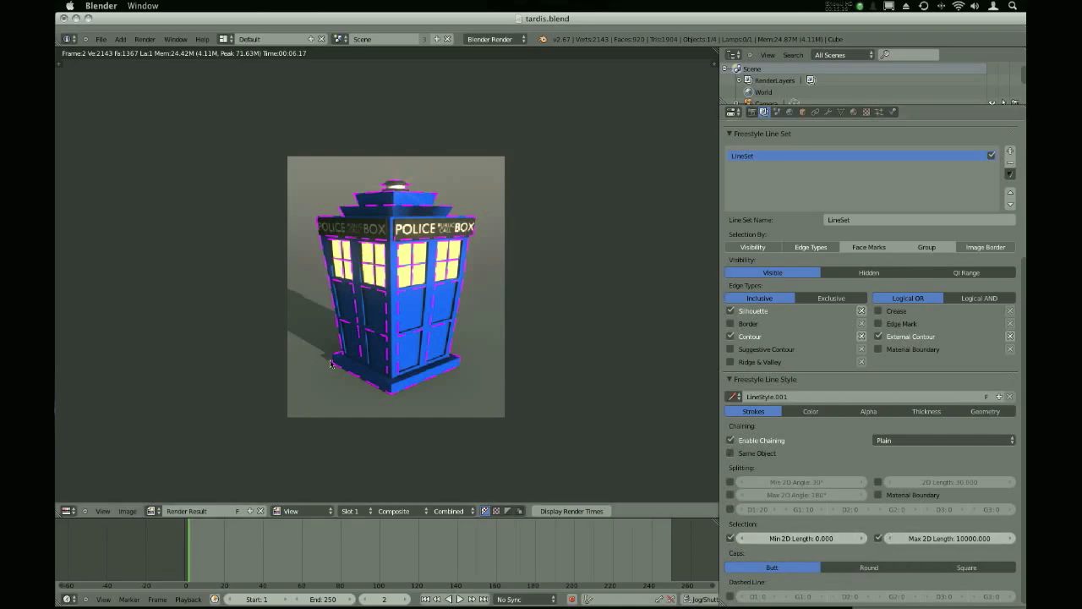
{"action": "key", "text": "Escape"}
{"action": "left_click", "coordinate": [802, 537]}
{"action": "type", "text": "30"}
{"action": "key", "text": "Return"}
{"action": "left_click", "coordinate": [801, 538]}
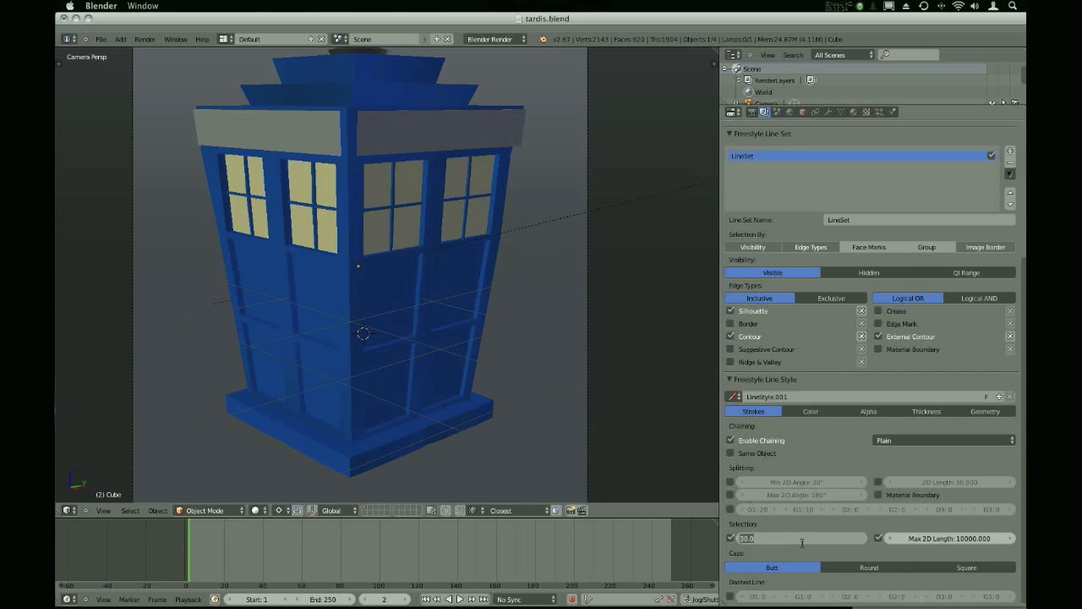
{"action": "type", "text": "40"}
{"action": "key", "text": "Return"}
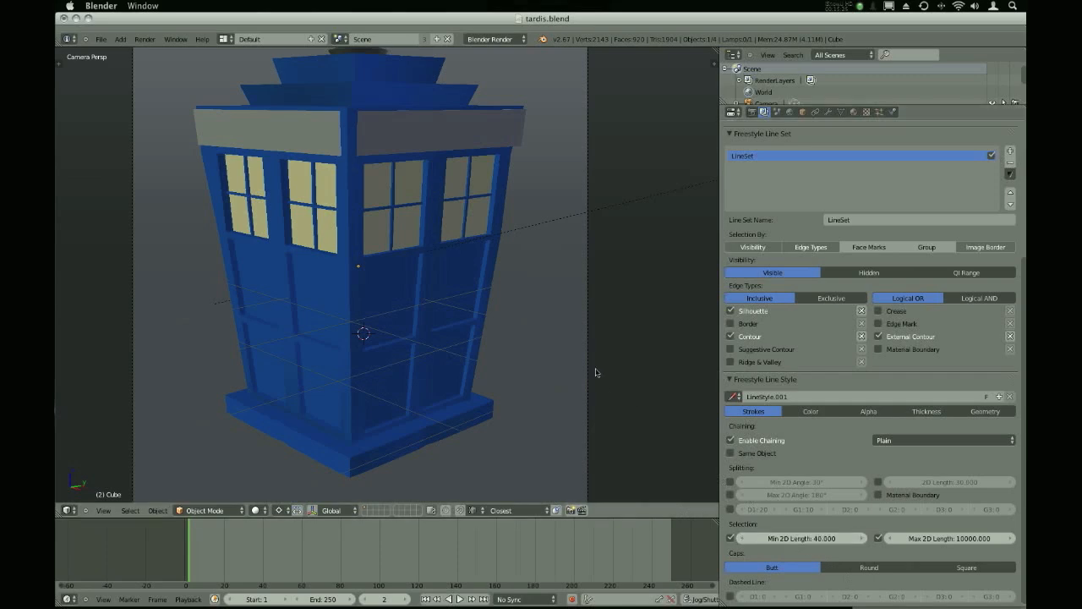
Render the scene and examine the selected strokes around the police box's sign and roof
{"action": "key", "text": "F12"}
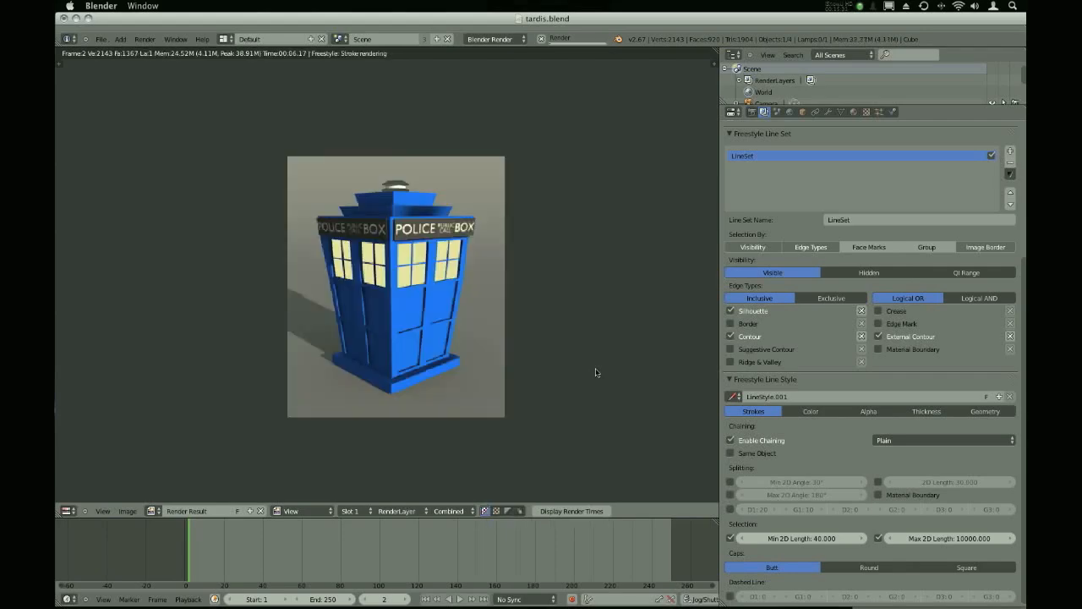
{"action": "scroll", "coordinate": [470, 224], "scroll_direction": "up", "scroll_amount": 8}
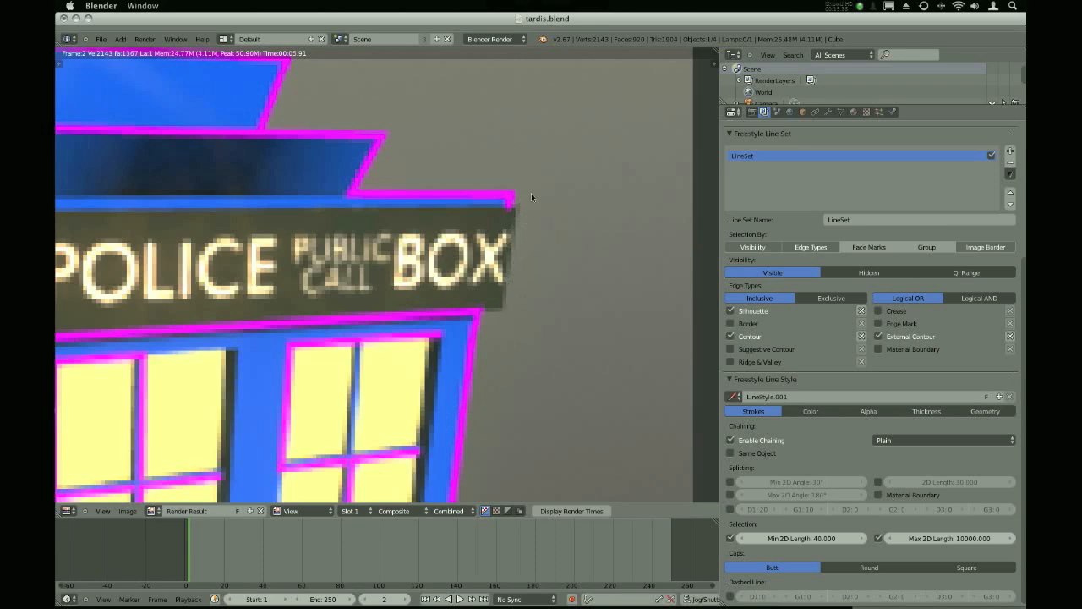
{"action": "scroll", "coordinate": [531, 193], "scroll_direction": "down", "scroll_amount": 8}
{"action": "scroll", "coordinate": [526, 202], "scroll_direction": "down", "scroll_amount": 3}
{"action": "scroll", "coordinate": [521, 206], "scroll_direction": "up", "scroll_amount": 1}
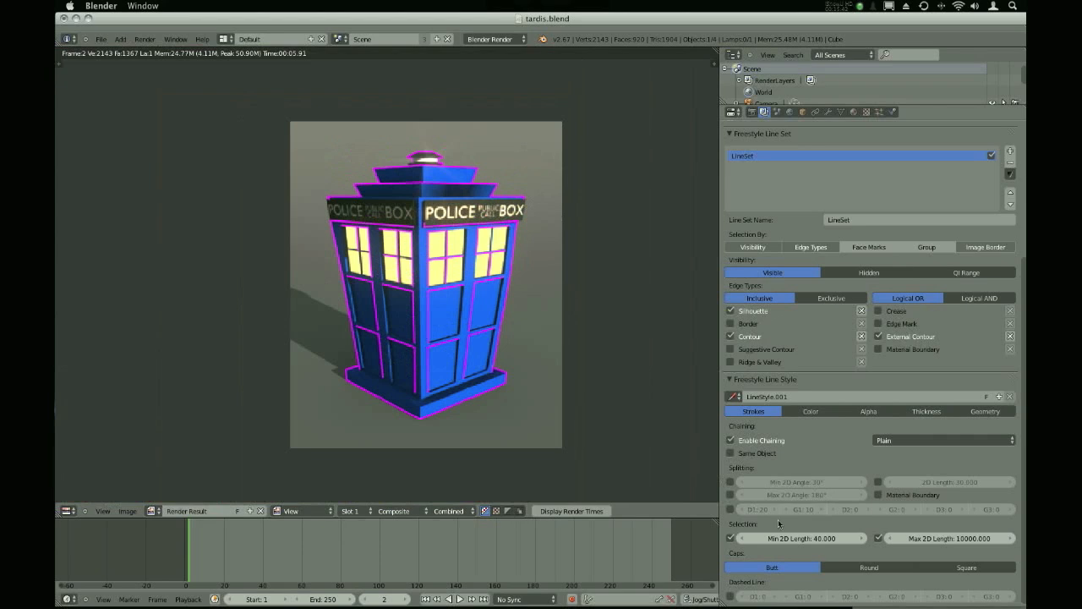
Disable both the Min and Max 2D Length stroke selections and turn off chaining
{"action": "left_click", "coordinate": [730, 538]}
{"action": "left_click", "coordinate": [879, 538]}
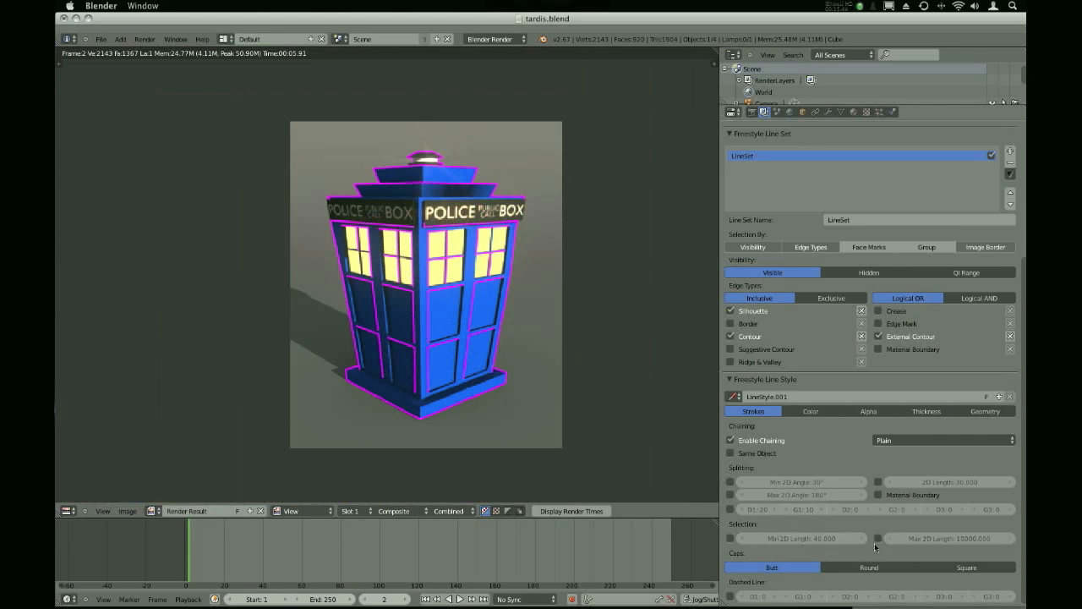
{"action": "left_click", "coordinate": [731, 441]}
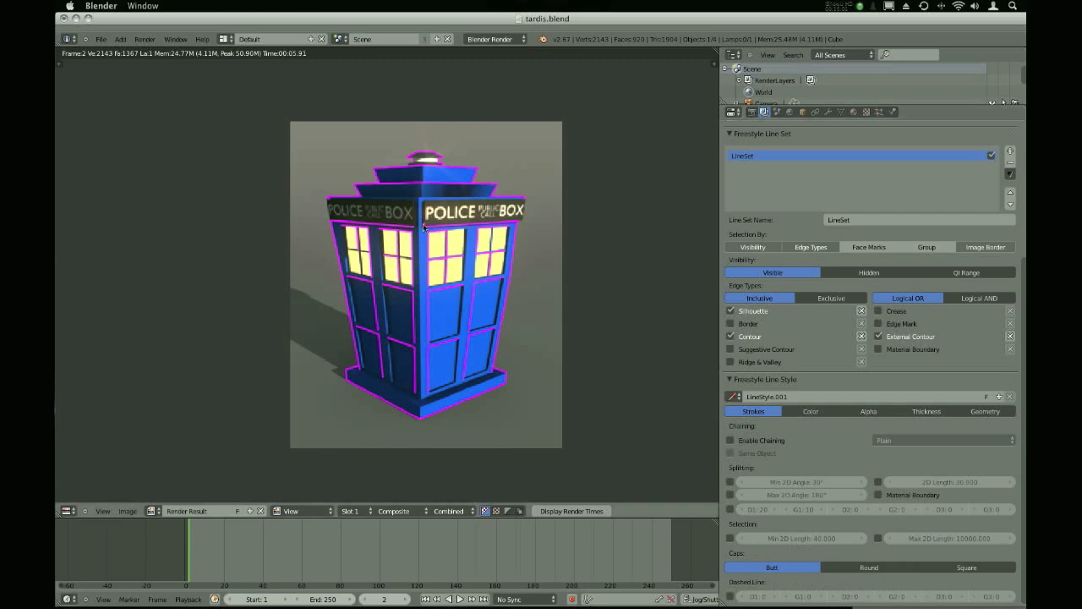
Draw a flat annotation across a magenta stroke's end below the POLICE sign to illustrate the Butt cap
{"action": "scroll", "coordinate": [427, 225], "scroll_direction": "up", "scroll_amount": 8}
{"action": "scroll", "coordinate": [425, 224], "scroll_direction": "up", "scroll_amount": 6}
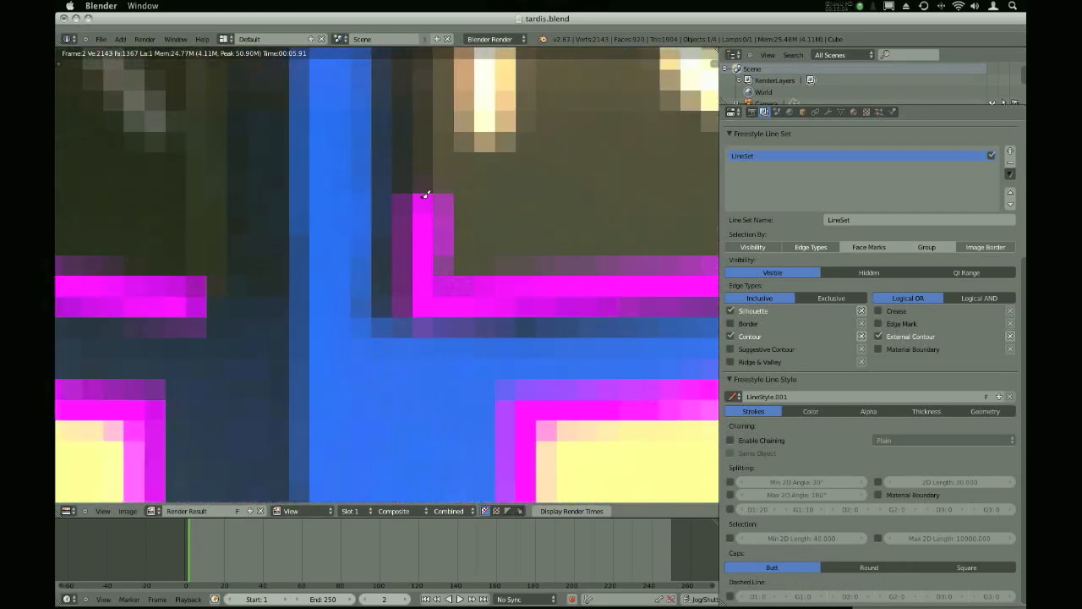
{"action": "left_click", "coordinate": [422, 196]}
{"action": "left_click_drag", "start_coordinate": [404, 196], "coordinate": [440, 197]}
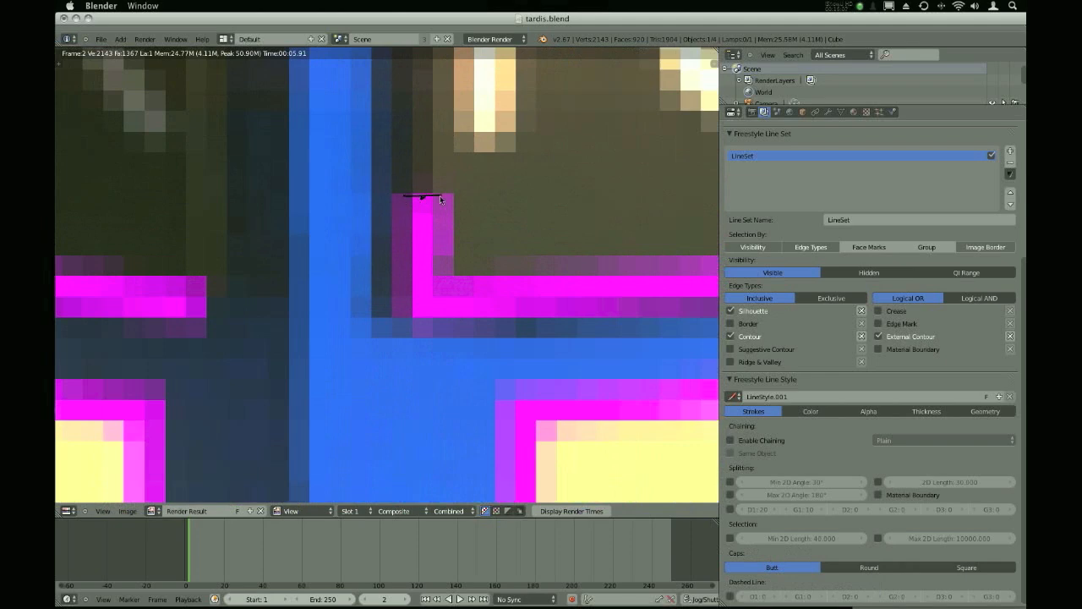
Set the stroke caps to Round, sketch the rounded end on the magenta stroke and erase the annotations
{"action": "left_click", "coordinate": [866, 567]}
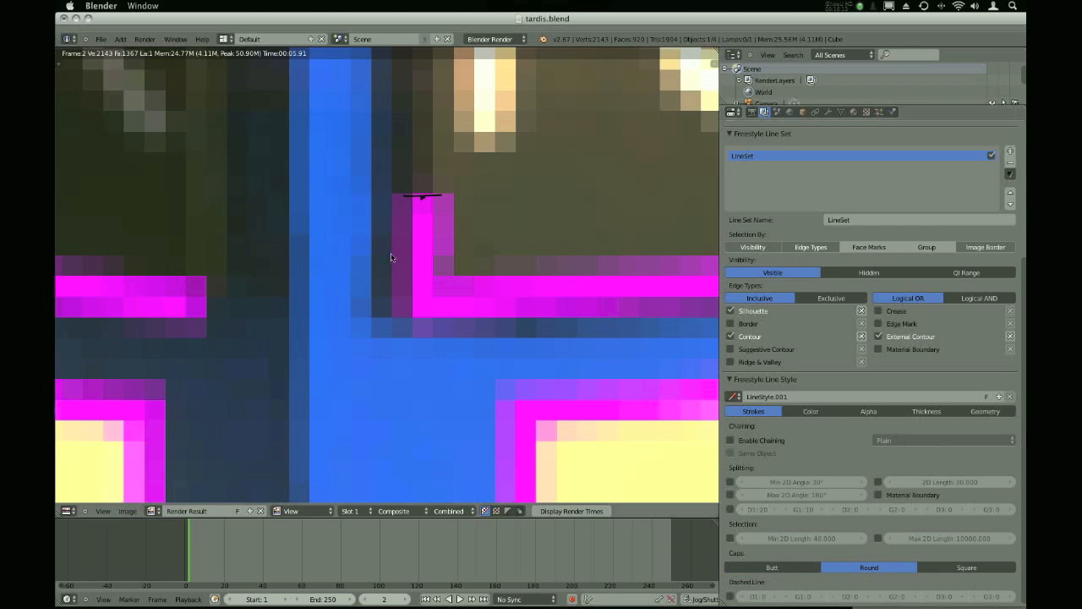
{"action": "mouse_move", "coordinate": [404, 201]}
{"action": "left_mouse_down"}
{"action": "mouse_move", "coordinate": [445, 186]}
{"action": "mouse_move", "coordinate": [446, 198]}
{"action": "mouse_move", "coordinate": [402, 201]}
{"action": "mouse_move", "coordinate": [420, 208]}
{"action": "mouse_move", "coordinate": [420, 182]}
{"action": "left_mouse_up"}
{"action": "mouse_move", "coordinate": [423, 191]}
{"action": "right_mouse_down"}
{"action": "mouse_move", "coordinate": [394, 201]}
{"action": "mouse_move", "coordinate": [422, 186]}
{"action": "mouse_move", "coordinate": [399, 181]}
{"action": "mouse_move", "coordinate": [416, 194]}
{"action": "right_mouse_up"}
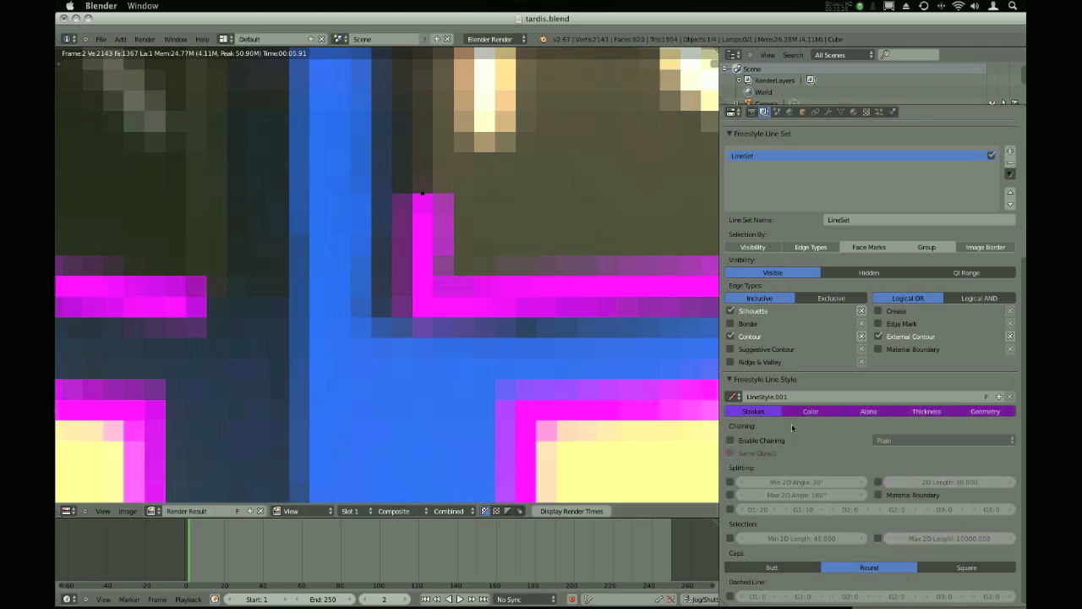
Set the stroke caps to Square, sketch the squared end on the magenta stroke and erase the annotation
{"action": "left_click", "coordinate": [967, 567]}
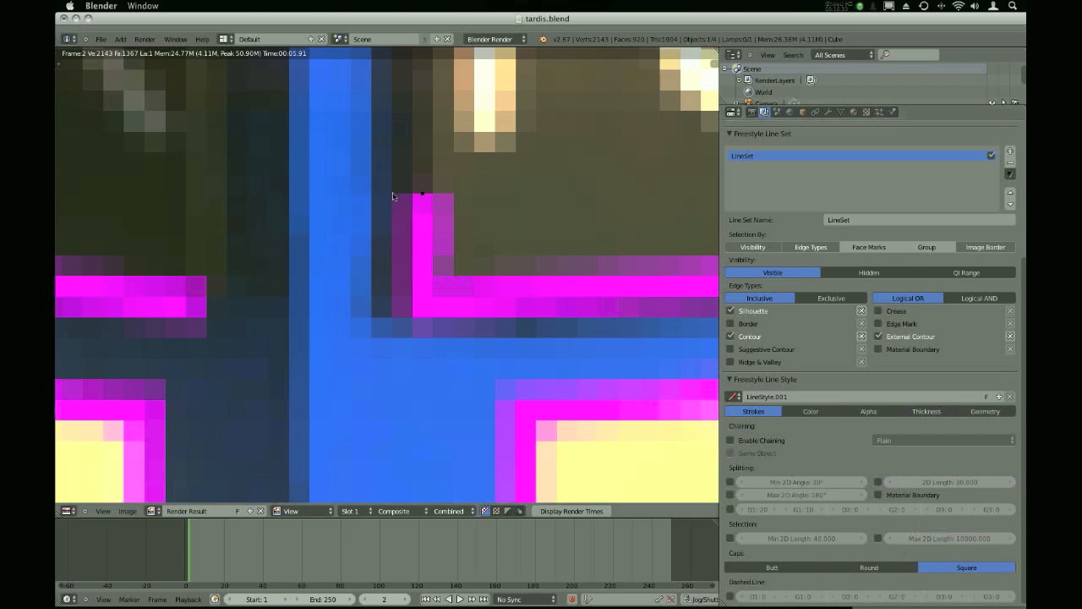
{"action": "mouse_move", "coordinate": [395, 188]}
{"action": "left_mouse_down"}
{"action": "mouse_move", "coordinate": [394, 169]}
{"action": "mouse_move", "coordinate": [445, 167]}
{"action": "mouse_move", "coordinate": [449, 205]}
{"action": "mouse_move", "coordinate": [450, 174]}
{"action": "mouse_move", "coordinate": [408, 172]}
{"action": "mouse_move", "coordinate": [395, 210]}
{"action": "left_mouse_up"}
{"action": "mouse_move", "coordinate": [406, 214]}
{"action": "right_mouse_down"}
{"action": "mouse_move", "coordinate": [403, 169]}
{"action": "mouse_move", "coordinate": [458, 200]}
{"action": "mouse_move", "coordinate": [374, 181]}
{"action": "mouse_move", "coordinate": [394, 177]}
{"action": "right_mouse_up"}
{"action": "scroll", "coordinate": [394, 192], "scroll_direction": "down", "scroll_amount": 3}
{"action": "scroll", "coordinate": [394, 192], "scroll_direction": "down", "scroll_amount": 5}
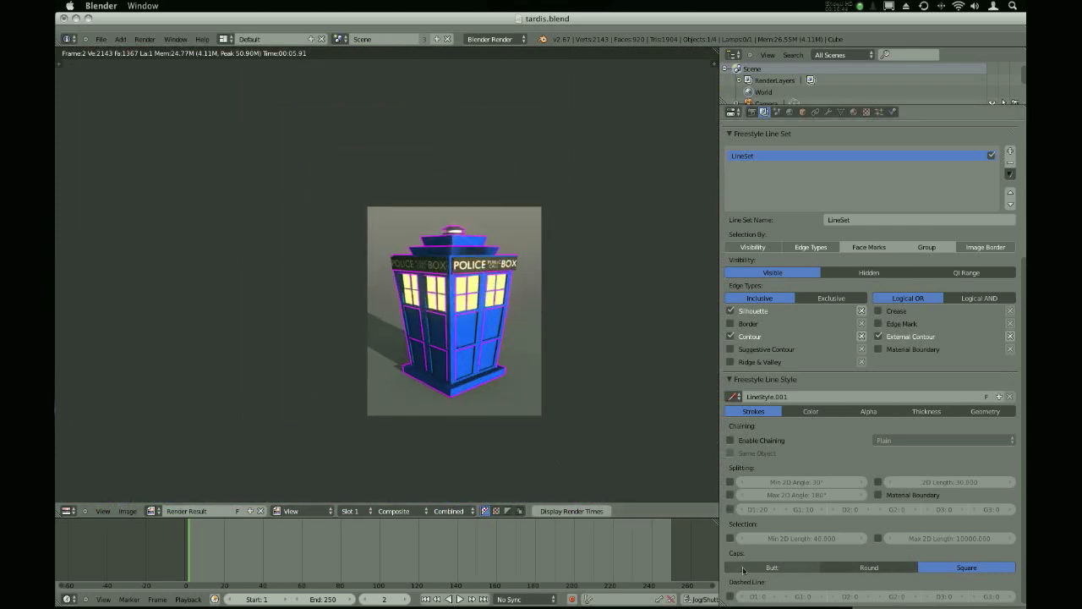
Enable the dashed line option and set its first dash (D1) to 30 and first gap (G1) to 10
{"action": "left_click", "coordinate": [729, 596]}
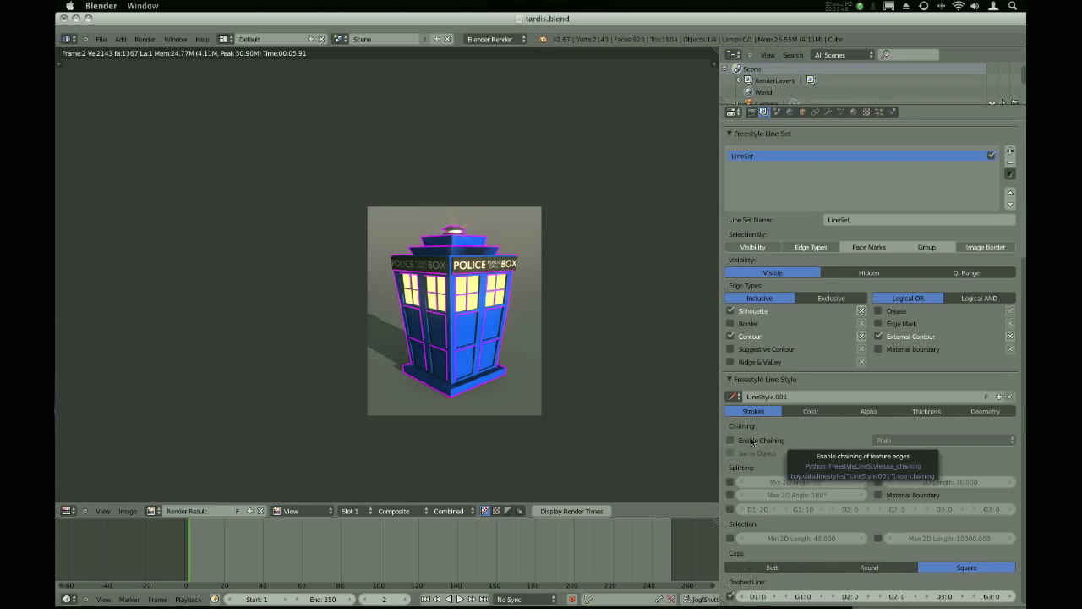
{"action": "left_click", "coordinate": [757, 595]}
{"action": "type", "text": "30"}
{"action": "key", "text": "Tab"}
{"action": "key", "text": "Return"}
Render the scene and examine the dashed lines on the police box's panels and base
{"action": "key", "text": "F12"}
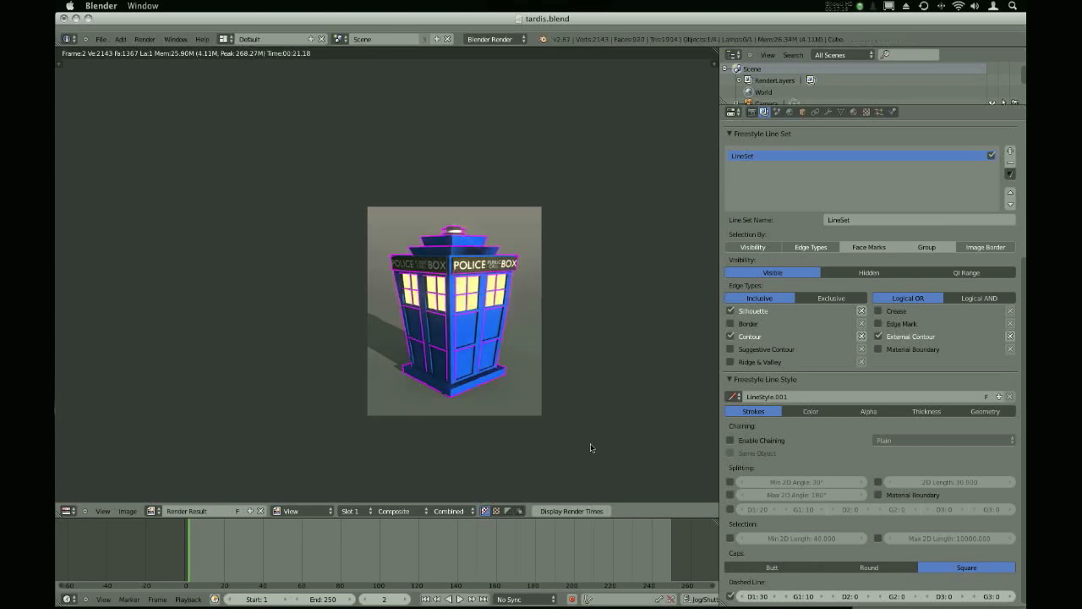
{"action": "scroll", "coordinate": [516, 397], "scroll_direction": "up", "scroll_amount": 5}
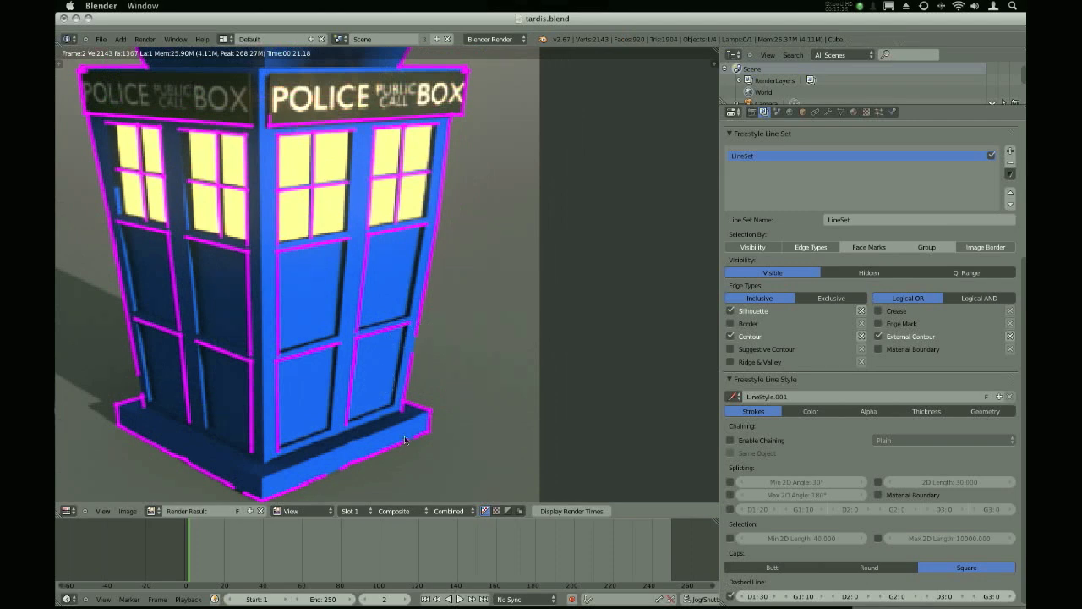
{"action": "scroll", "coordinate": [262, 408], "scroll_direction": "down", "scroll_amount": 8}
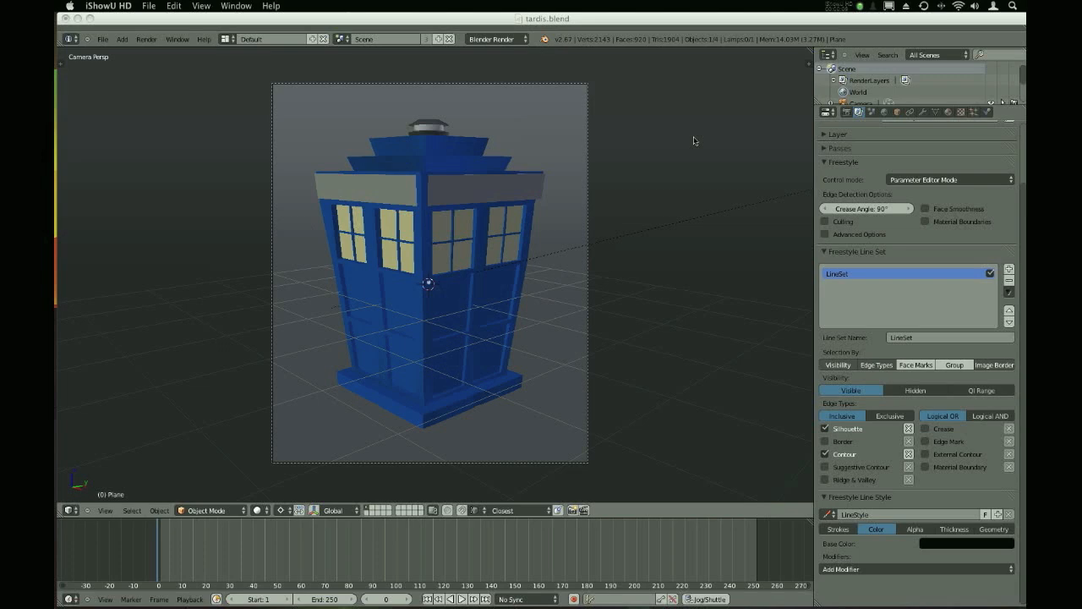
{"action": "scroll", "coordinate": [524, 329], "scroll_direction": "down", "scroll_amount": 5}
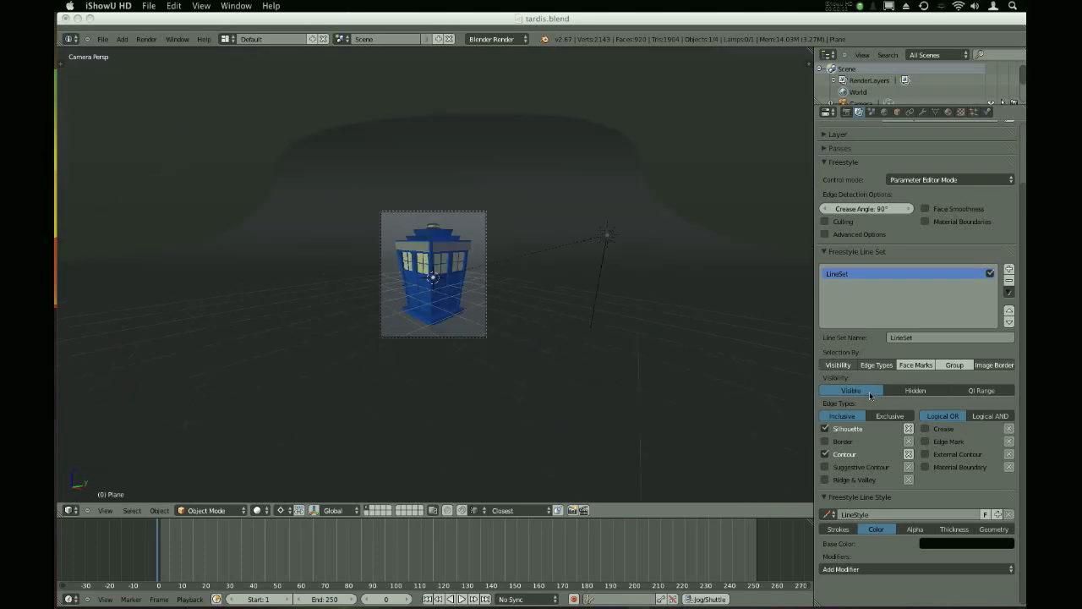
{"action": "scroll", "coordinate": [485, 307], "scroll_direction": "up", "scroll_amount": 5}
{"action": "scroll", "coordinate": [485, 303], "scroll_direction": "down", "scroll_amount": 4}
{"action": "scroll", "coordinate": [485, 300], "scroll_direction": "up", "scroll_amount": 2}
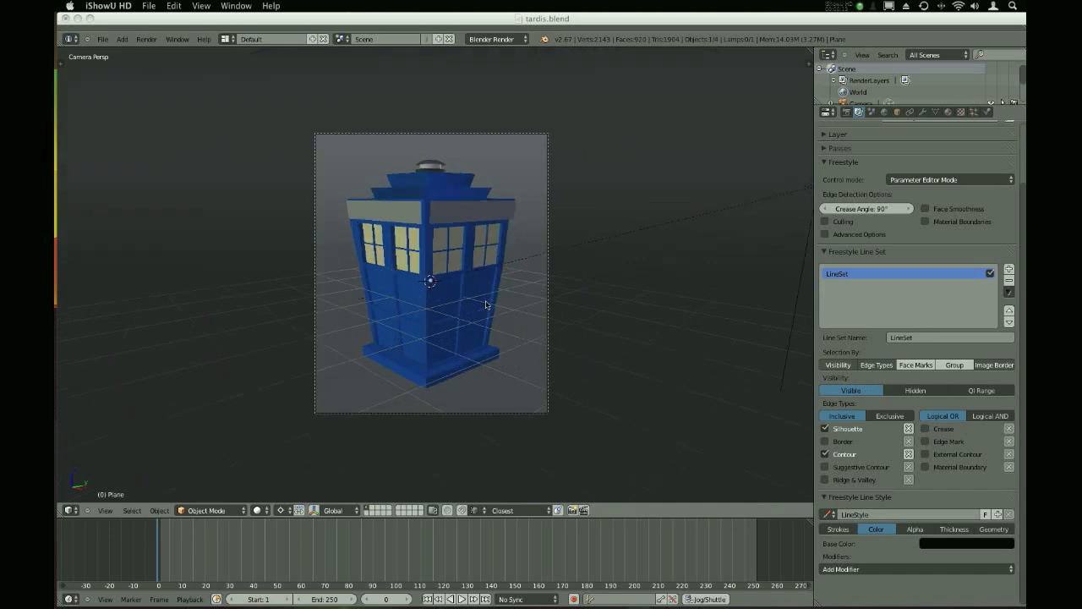
{"action": "left_click", "coordinate": [1022, 374]}
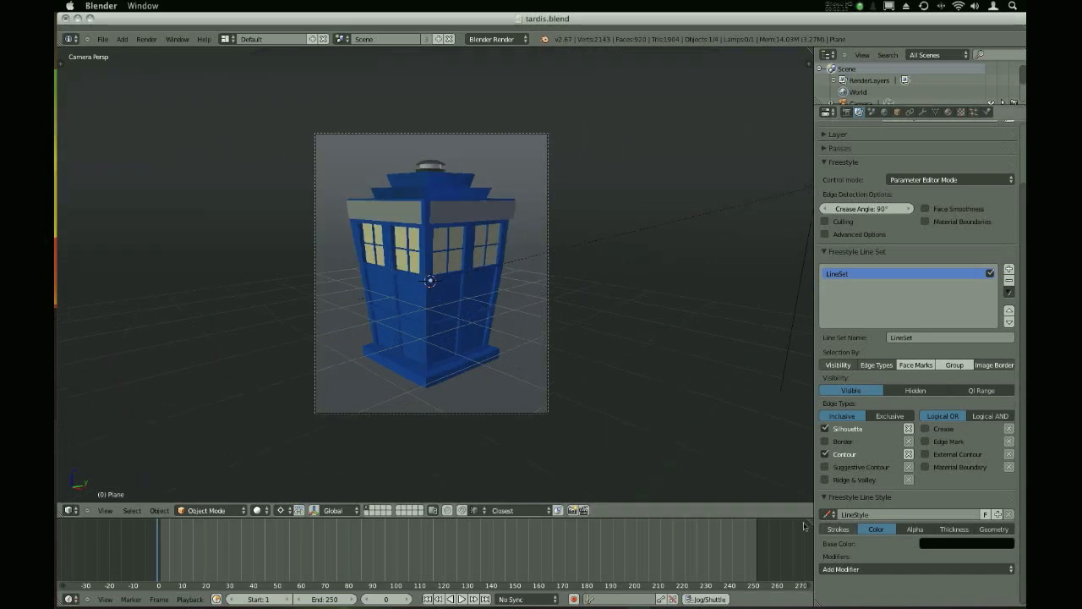
Check the line style's base color without changing it, and add an Along Stroke color modifier
{"action": "scroll", "coordinate": [874, 416], "scroll_direction": "down", "scroll_amount": 3}
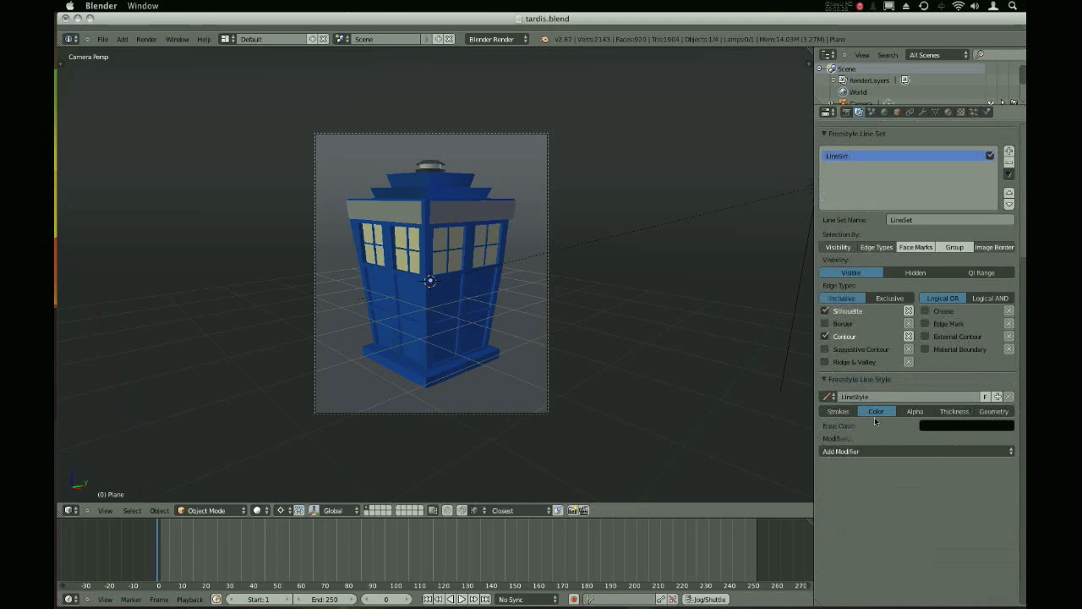
{"action": "left_click", "coordinate": [856, 452]}
{"action": "left_click", "coordinate": [942, 429]}
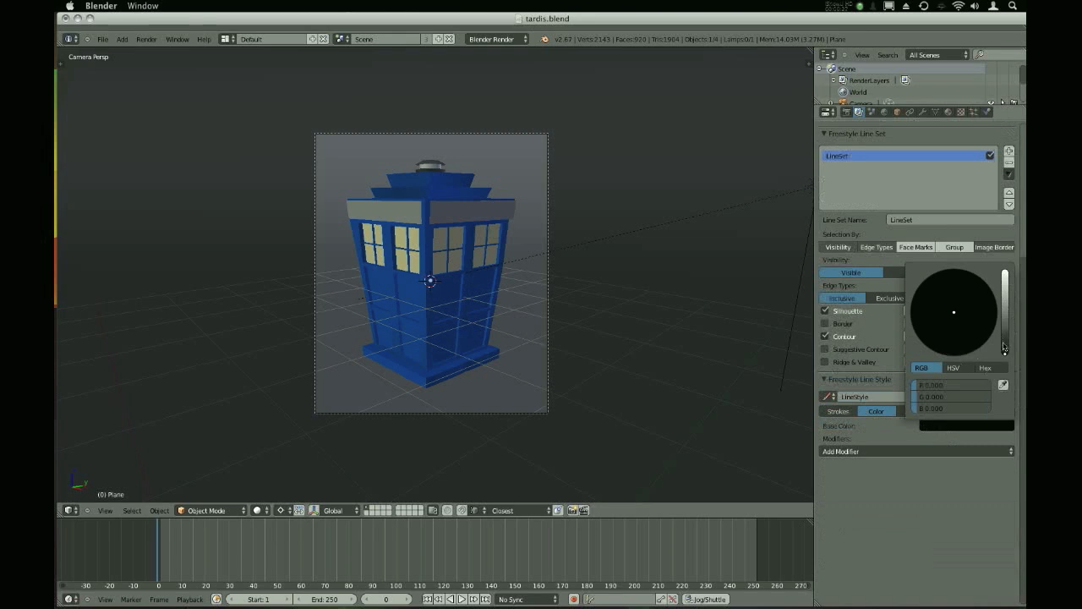
{"action": "mouse_move", "coordinate": [1005, 356]}
{"action": "left_mouse_down"}
{"action": "mouse_move", "coordinate": [1005, 277]}
{"action": "mouse_move", "coordinate": [1006, 356]}
{"action": "left_mouse_up"}
{"action": "left_click", "coordinate": [857, 452]}
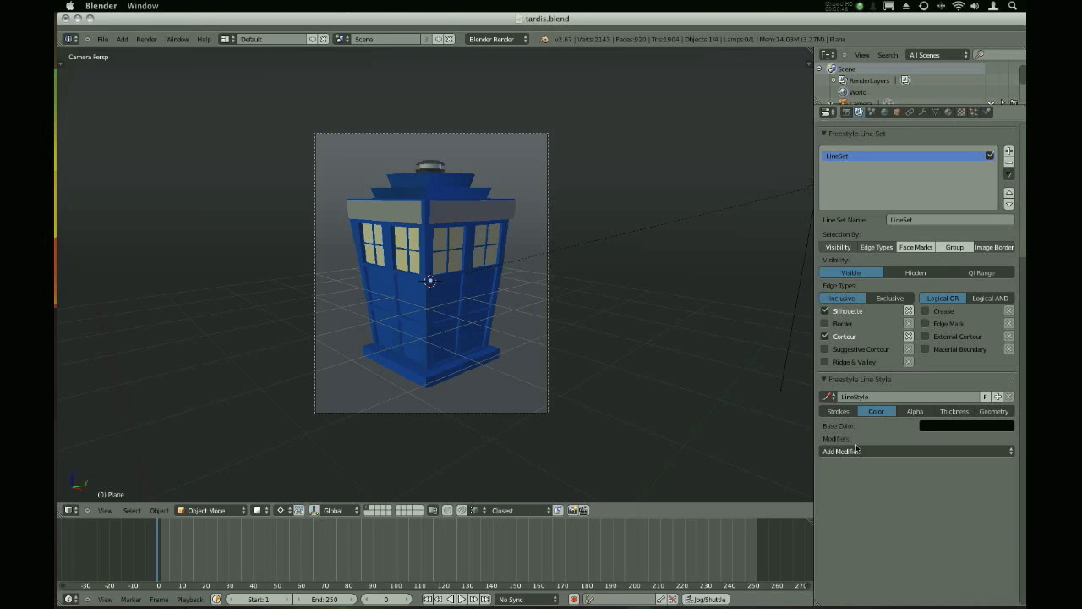
{"action": "left_click", "coordinate": [857, 450]}
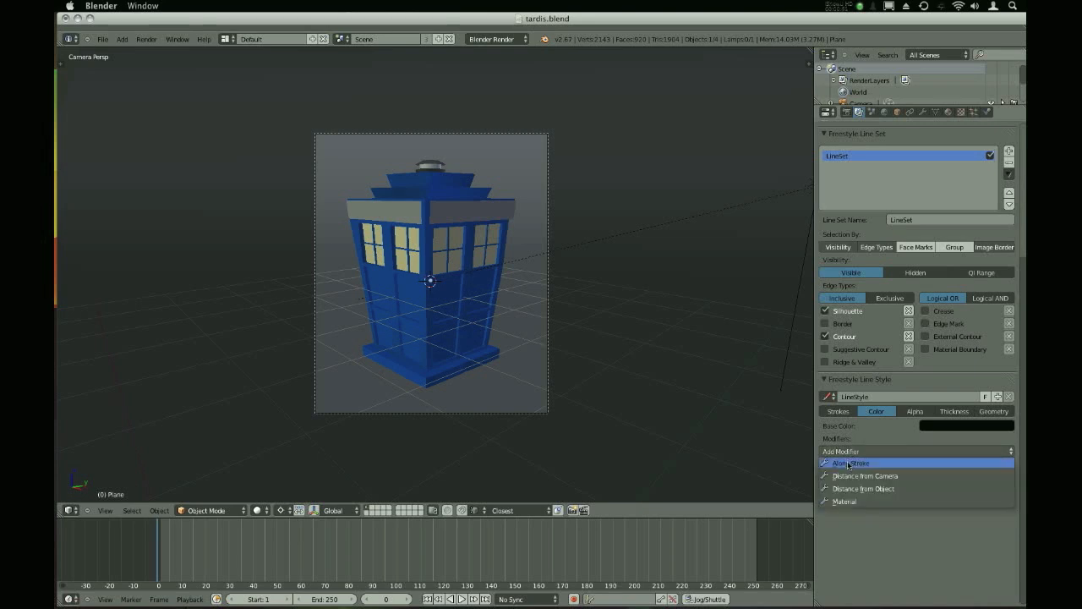
{"action": "left_click", "coordinate": [871, 467]}
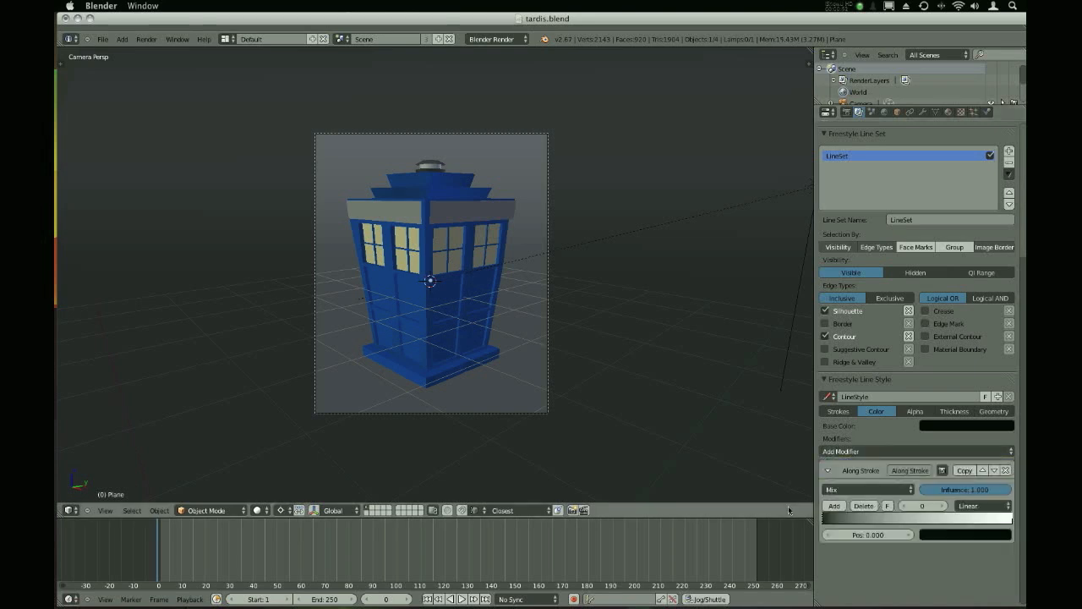
Select the black start stop of the Along Stroke gradient and set its white end stop to position 0.966
{"action": "left_click_drag", "start_coordinate": [827, 518], "coordinate": [801, 520]}
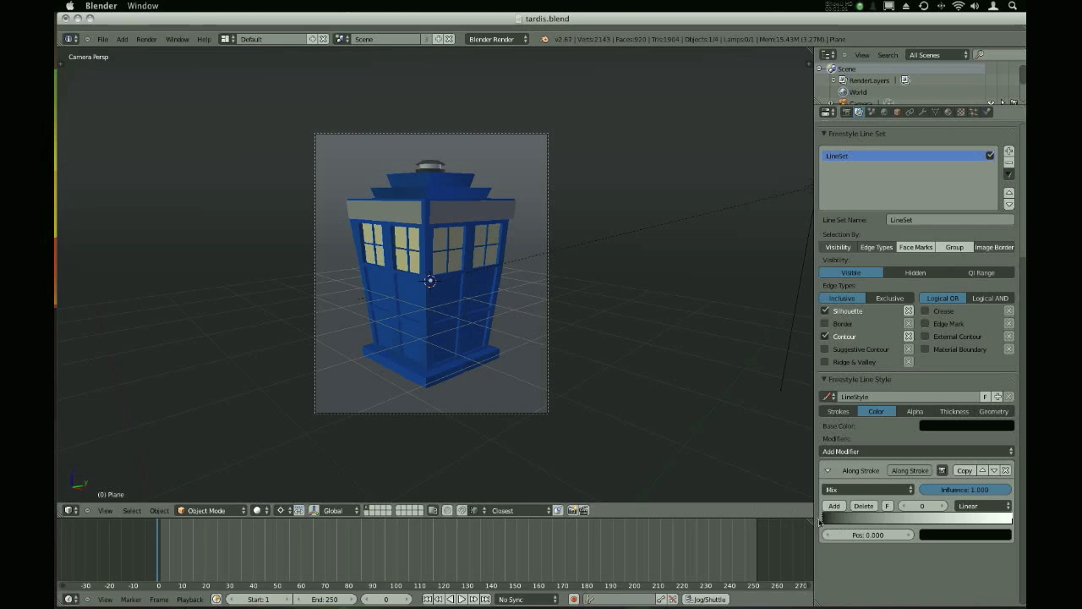
{"action": "mouse_move", "coordinate": [838, 522]}
{"action": "left_mouse_down"}
{"action": "mouse_move", "coordinate": [881, 522]}
{"action": "mouse_move", "coordinate": [824, 521]}
{"action": "left_mouse_up"}
{"action": "left_click", "coordinate": [1012, 520]}
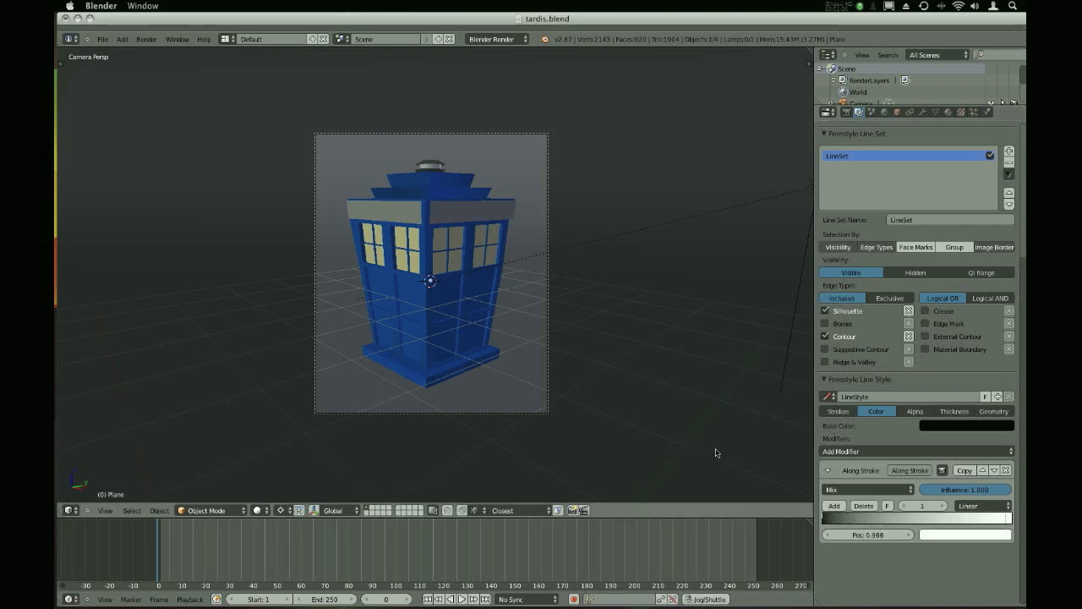
Render the scene, examine the color gradient along the police box's strokes up close and check the base line thickness
{"action": "key", "text": "F12"}
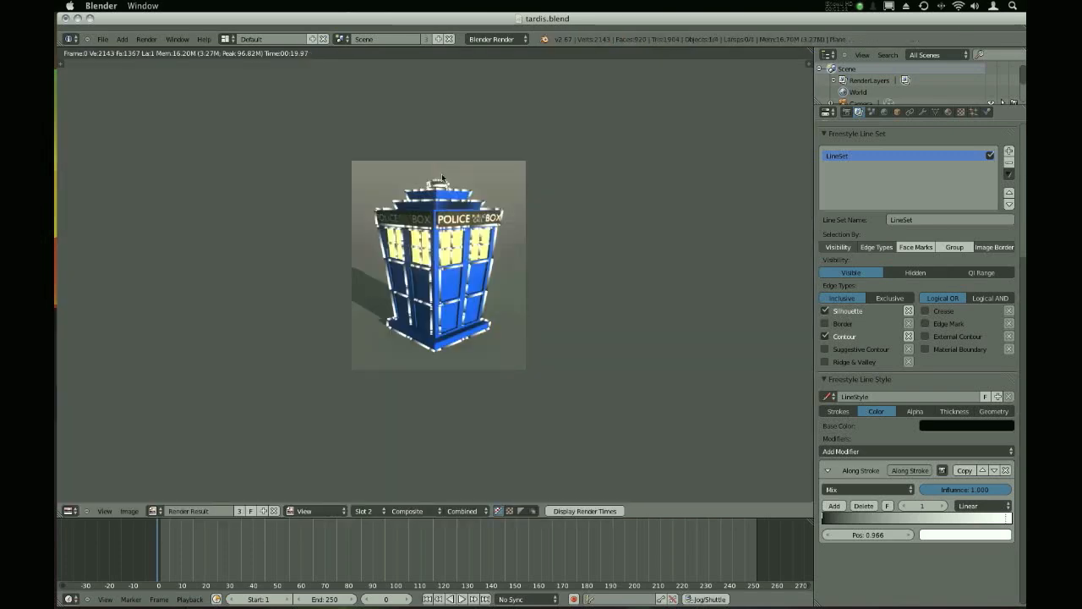
{"action": "scroll", "coordinate": [417, 210], "scroll_direction": "up", "scroll_amount": 5}
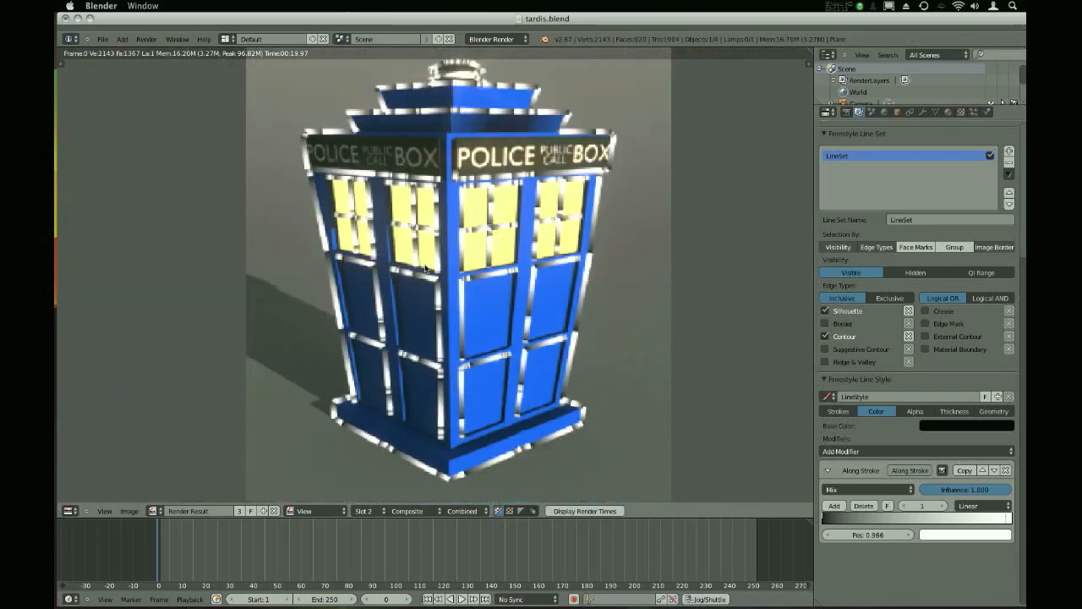
{"action": "scroll", "coordinate": [381, 285], "scroll_direction": "up", "scroll_amount": 2}
{"action": "scroll", "coordinate": [355, 237], "scroll_direction": "down", "scroll_amount": 5}
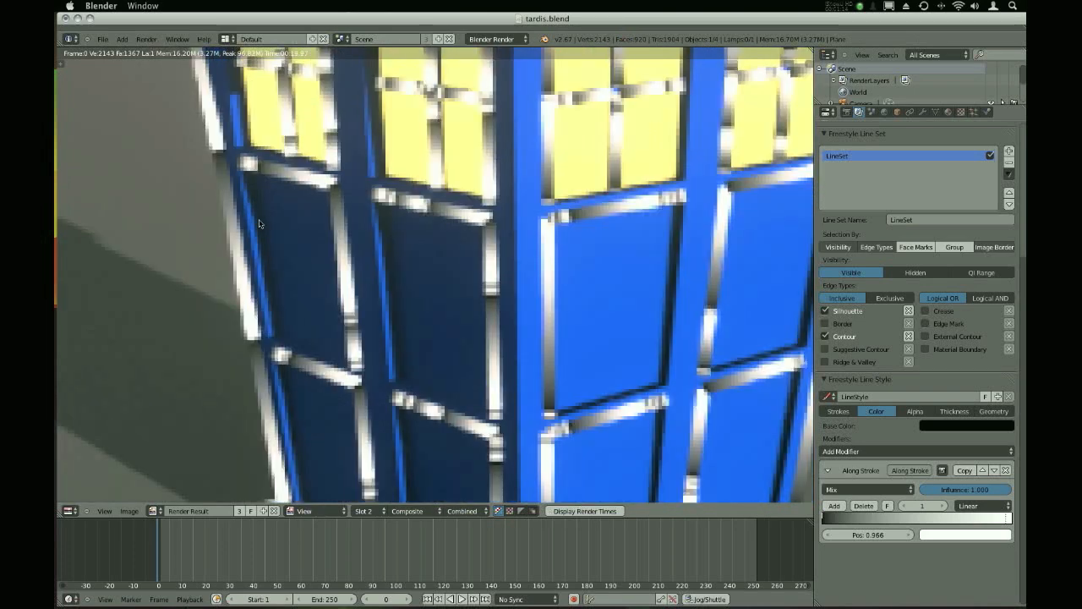
{"action": "middle_click_drag", "start_coordinate": [339, 209], "coordinate": [347, 243]}
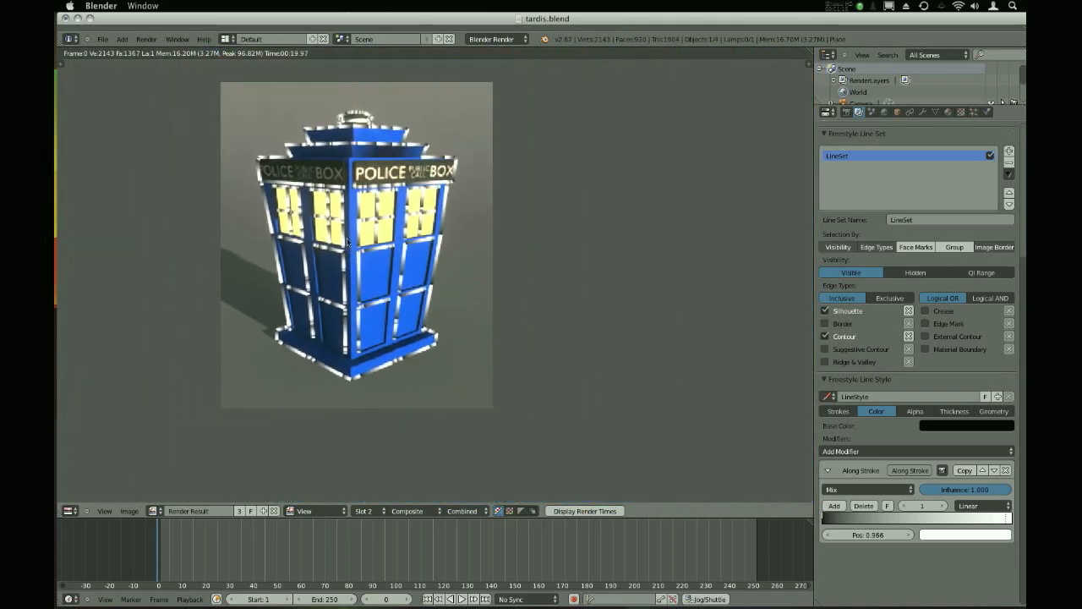
{"action": "left_click", "coordinate": [954, 411]}
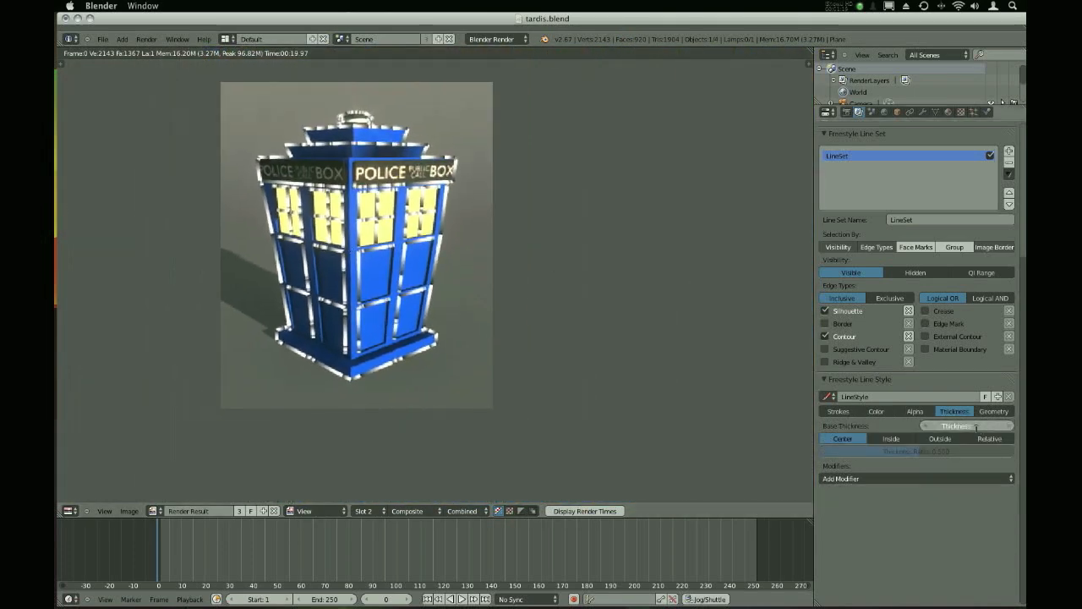
{"action": "key", "text": "Escape"}
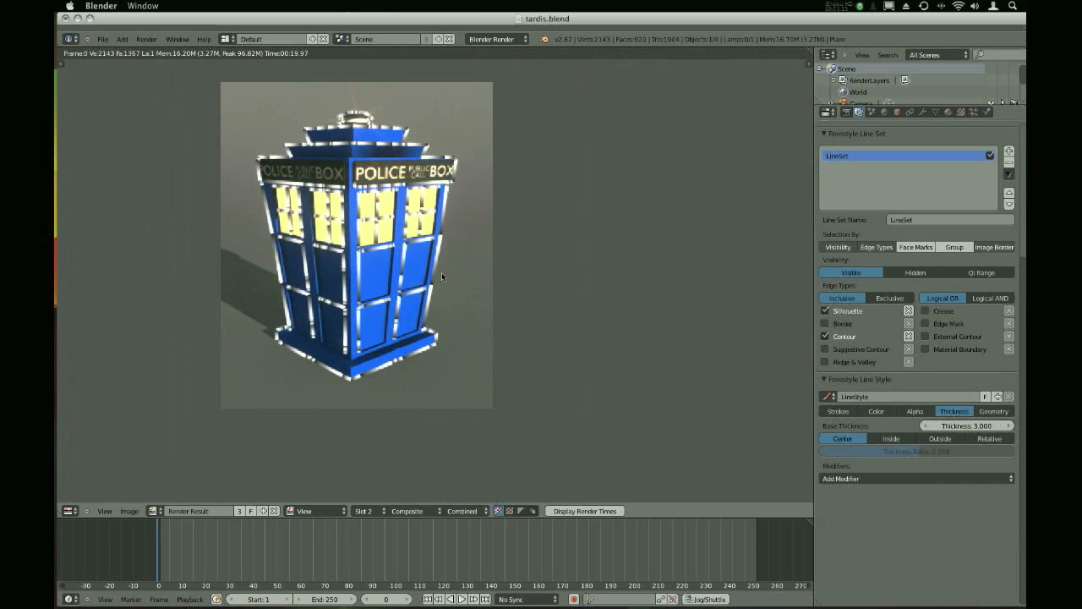
{"action": "scroll", "coordinate": [358, 267], "scroll_direction": "up", "scroll_amount": 3}
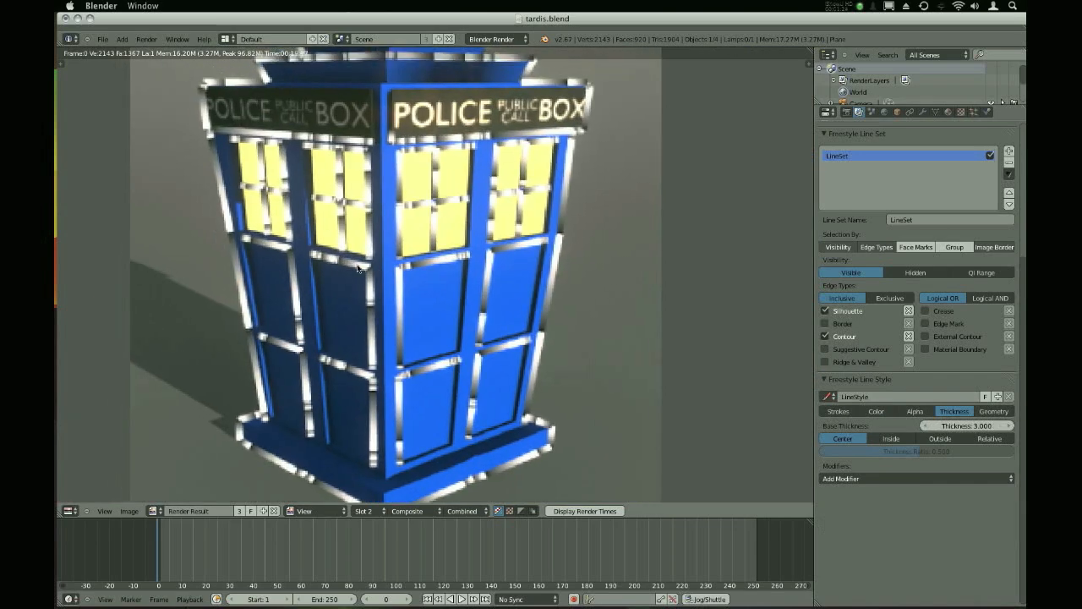
Replace the Along Stroke color modifier with a Distance from Camera modifier
{"action": "left_click", "coordinate": [876, 411]}
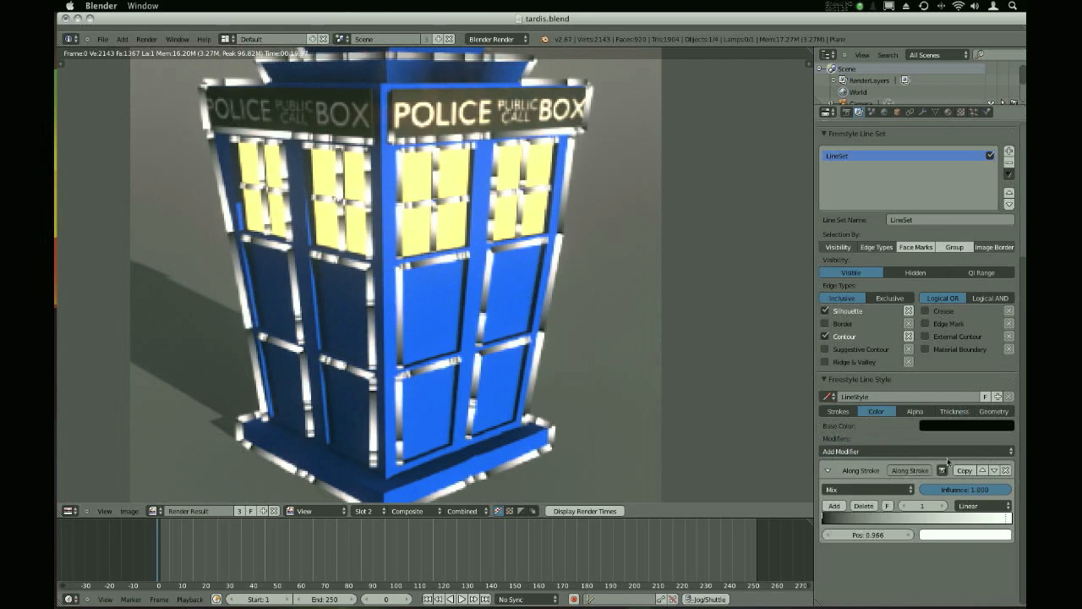
{"action": "left_click", "coordinate": [1005, 470]}
{"action": "left_click", "coordinate": [937, 450]}
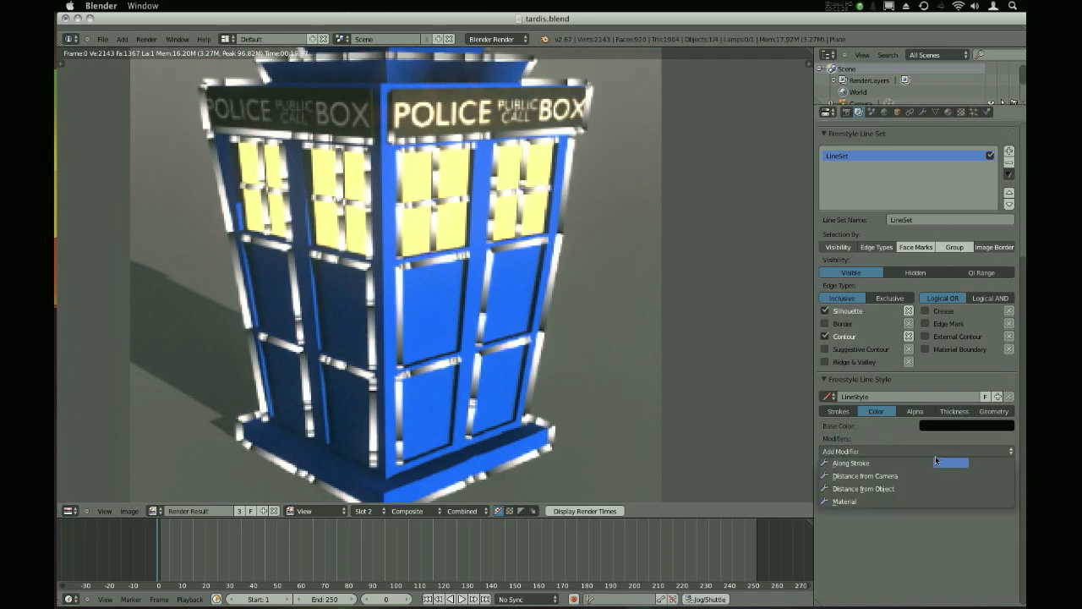
{"action": "left_click", "coordinate": [934, 474]}
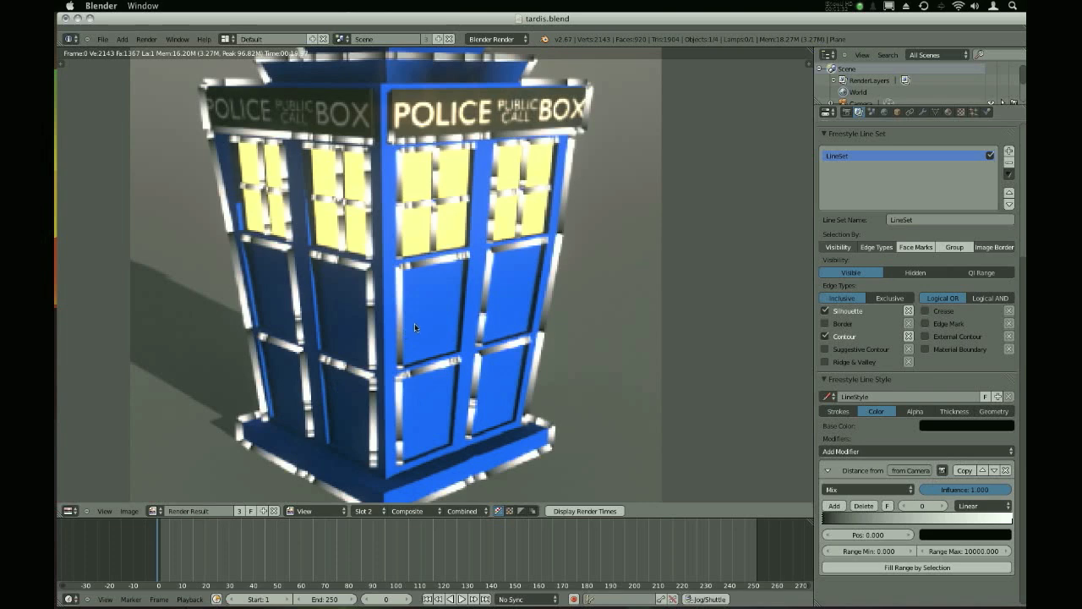
Add a small plane and move it horizontally so it sticks out in front of the police box
{"action": "key", "text": "Escape"}
{"action": "key", "text": "shift+d"}
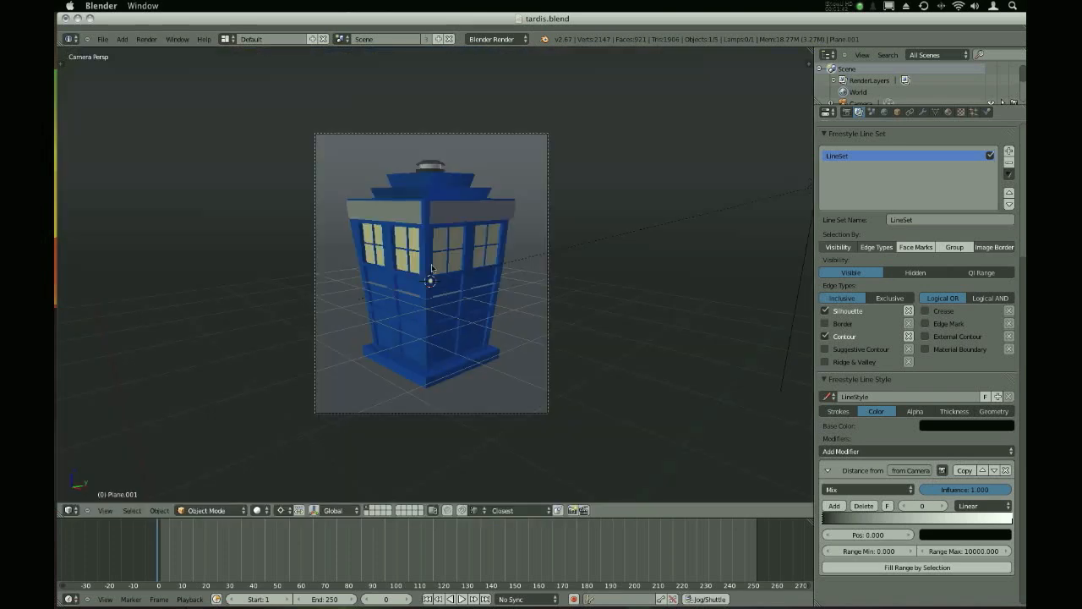
{"action": "key", "text": "g"}
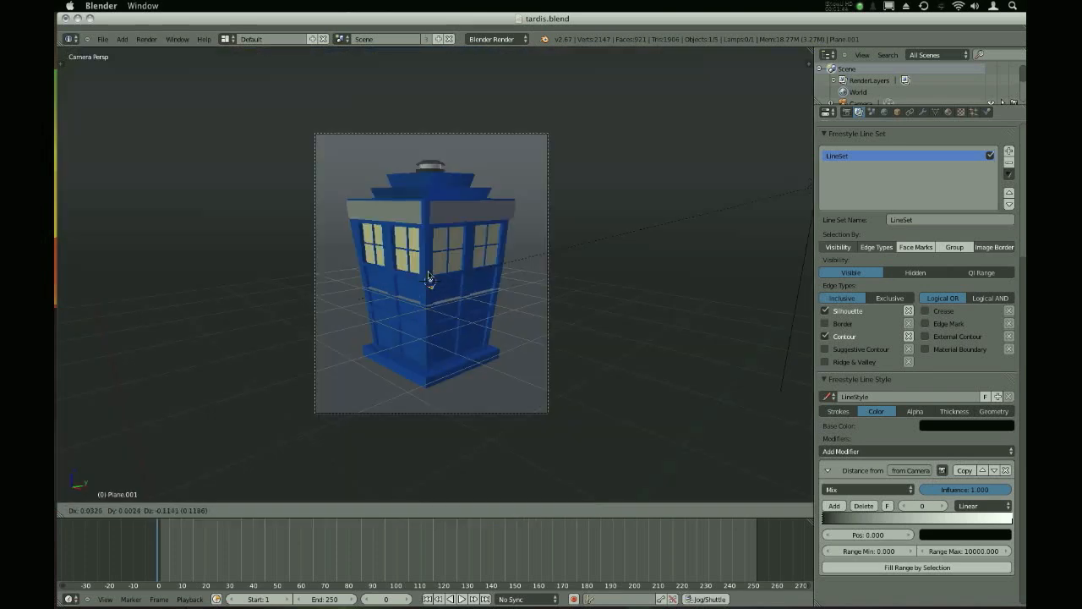
{"action": "key", "text": "y"}
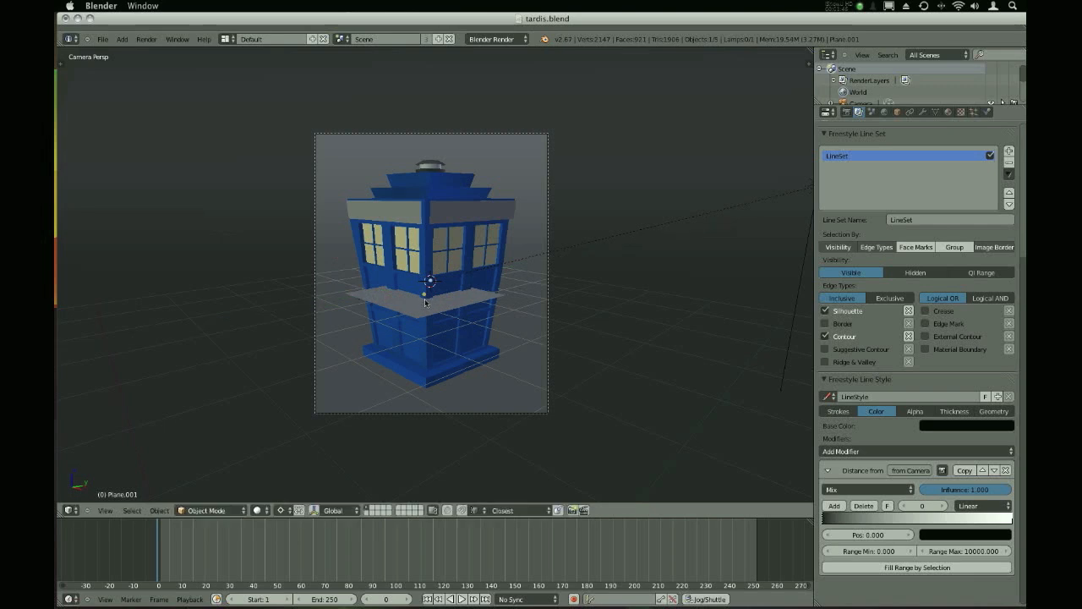
{"action": "key", "text": "x"}
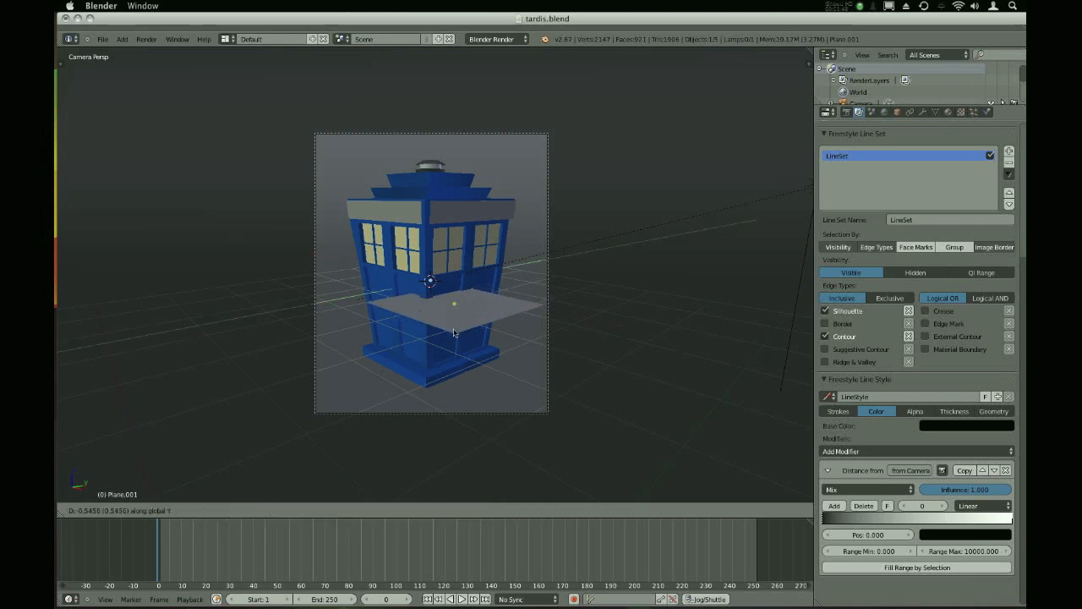
{"action": "left_click", "coordinate": [443, 333]}
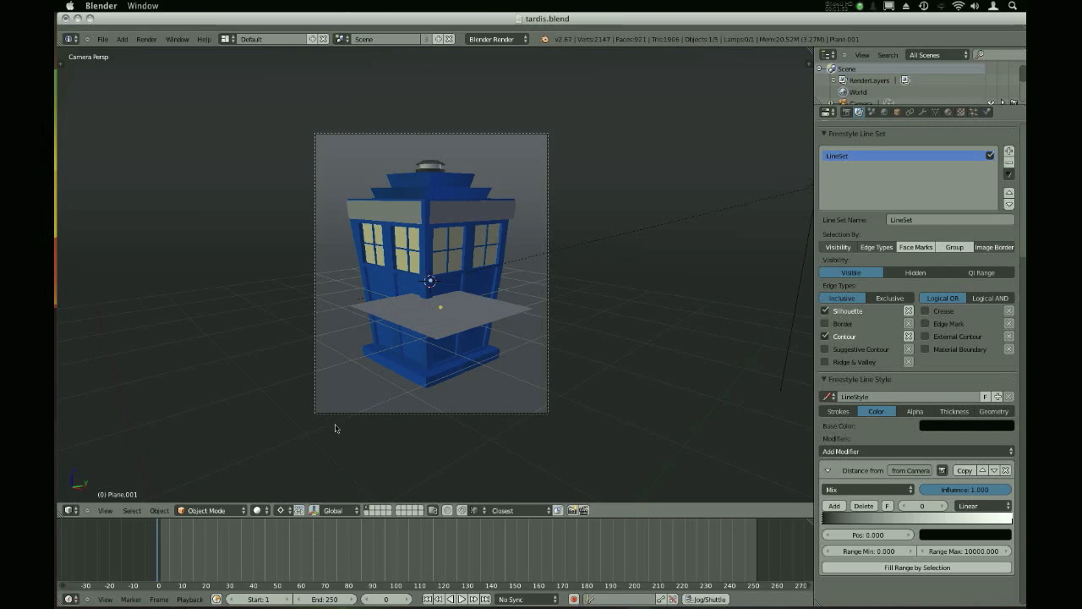
Stretch the new plane by moving two of its vertices about 11.5 units back, past the police box
{"action": "middle_click_drag", "start_coordinate": [442, 310], "coordinate": [401, 381]}
{"action": "scroll", "coordinate": [448, 273], "scroll_direction": "down", "scroll_amount": 5}
{"action": "key", "text": "Tab"}
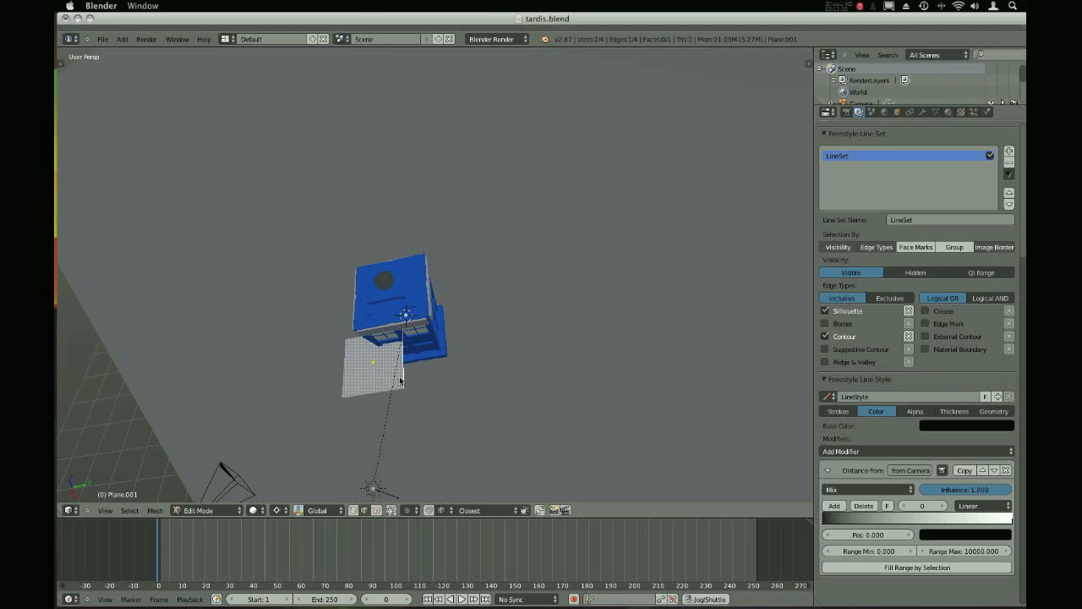
{"action": "left_click", "coordinate": [627, 214]}
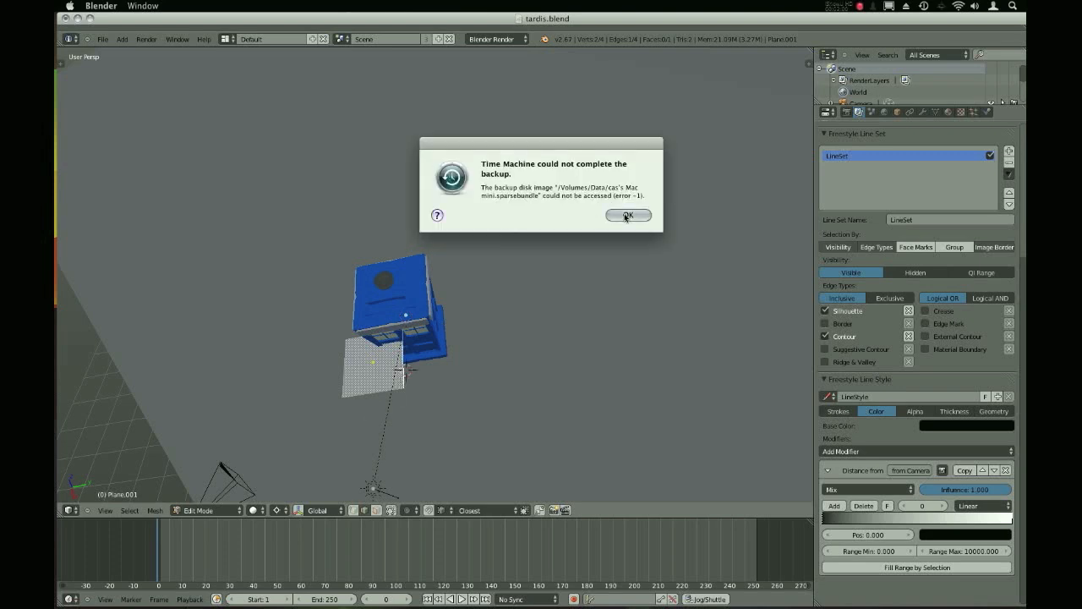
{"action": "key", "text": "g"}
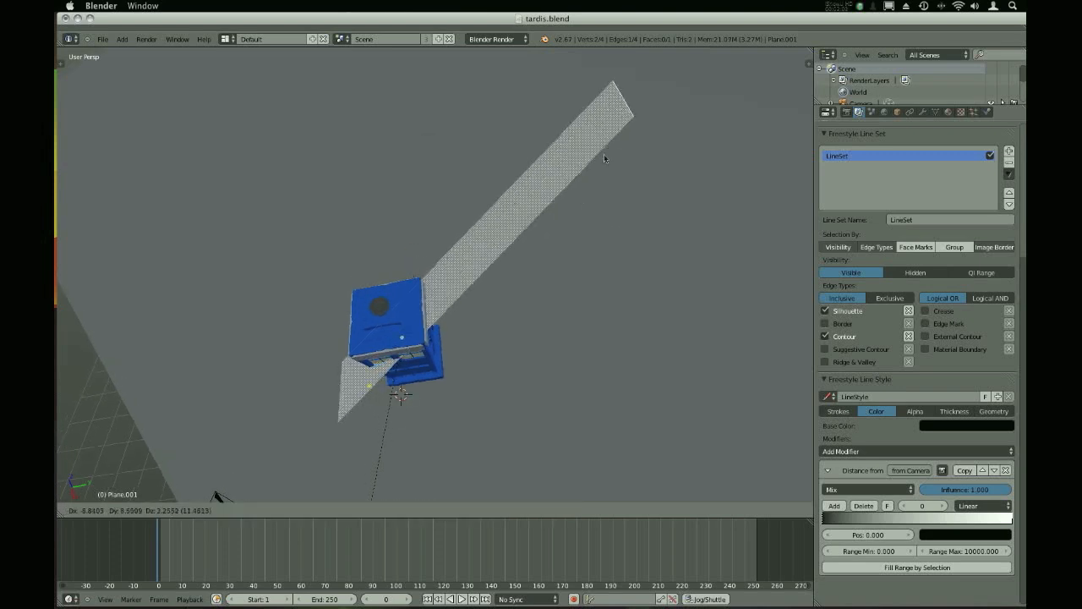
{"action": "middle_click_drag", "start_coordinate": [609, 152], "coordinate": [448, 386], "text": "shift"}
{"action": "key", "text": "r"}
{"action": "key", "text": "r"}
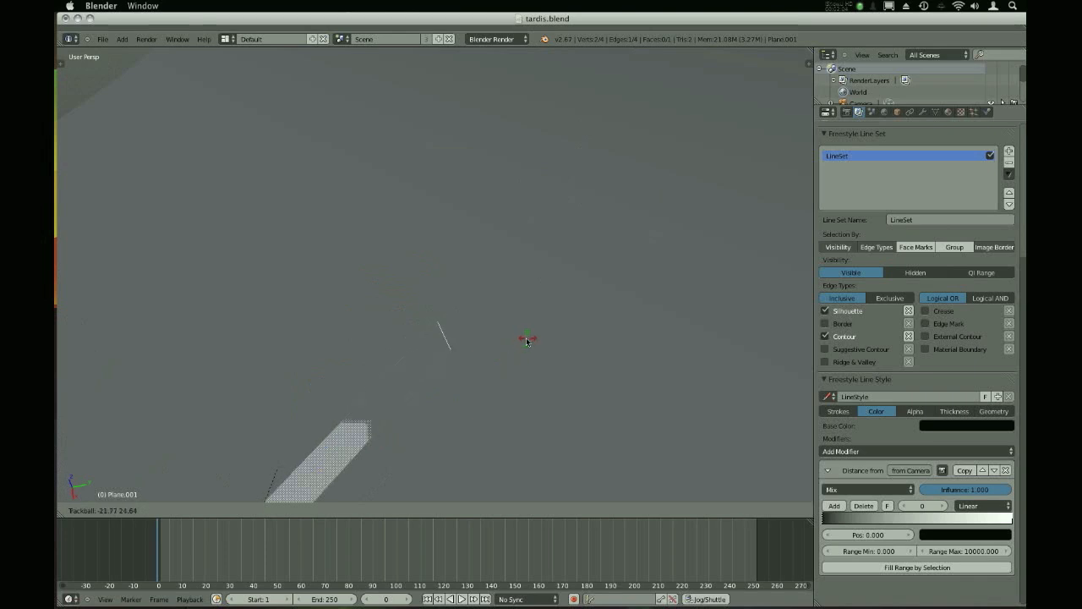
{"action": "key", "text": "Escape"}
Leave mesh editing and fill the Distance from Camera modifier's range from the selected stretched plane
{"action": "scroll", "coordinate": [522, 345], "scroll_direction": "down", "scroll_amount": 4}
{"action": "scroll", "coordinate": [523, 347], "scroll_direction": "down", "scroll_amount": 3}
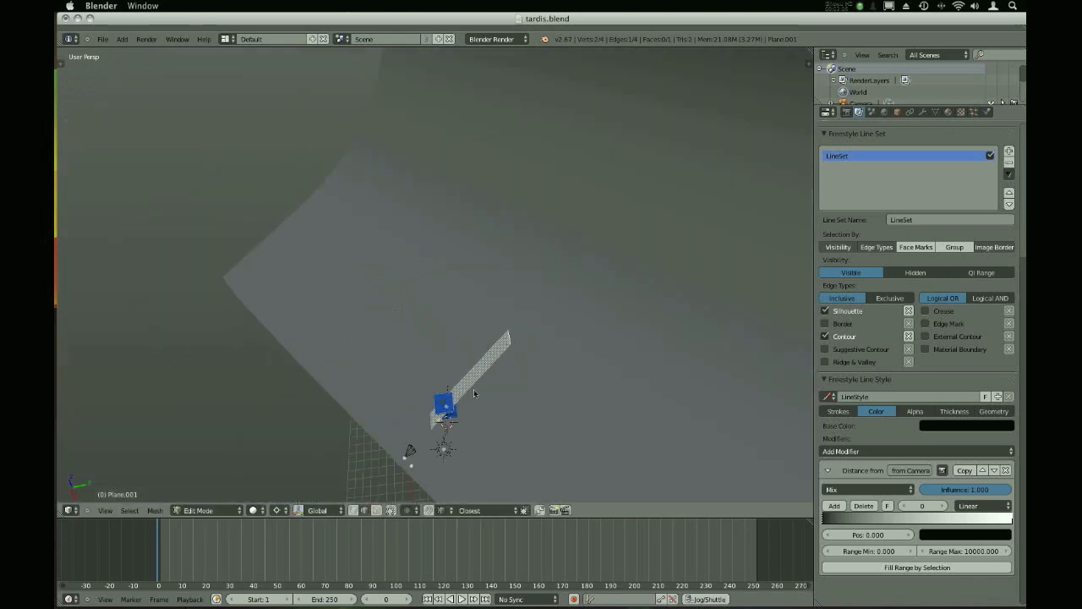
{"action": "key", "text": "Tab"}
{"action": "middle_click_drag", "start_coordinate": [481, 397], "coordinate": [773, 447]}
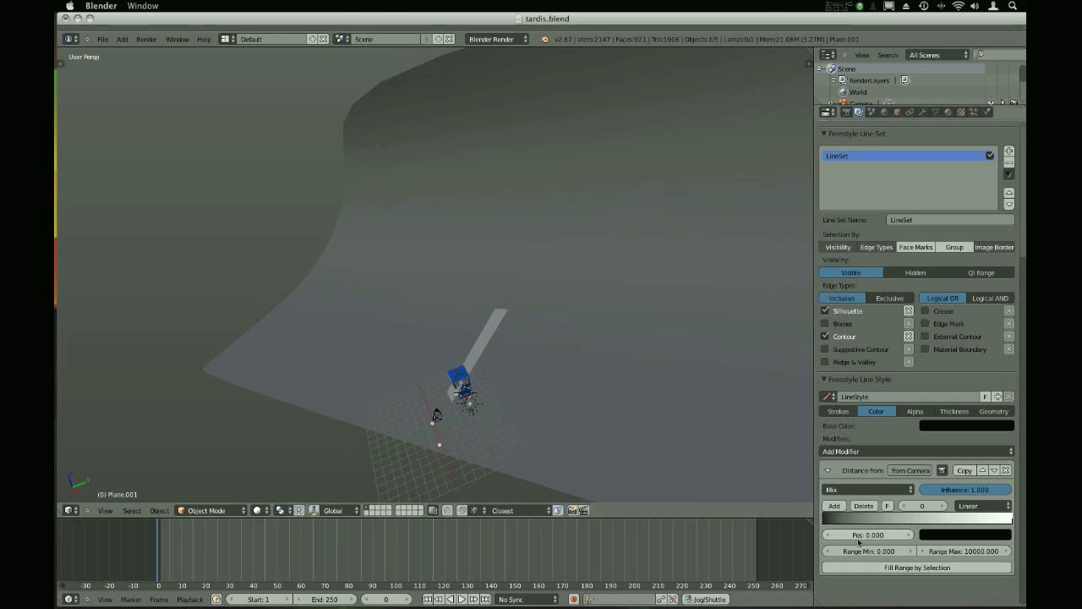
{"action": "left_click", "coordinate": [917, 567]}
Add a cube to the scene and move it along the Y axis
{"action": "middle_click_drag", "start_coordinate": [609, 456], "coordinate": [576, 394]}
{"action": "key", "text": "shift+a"}
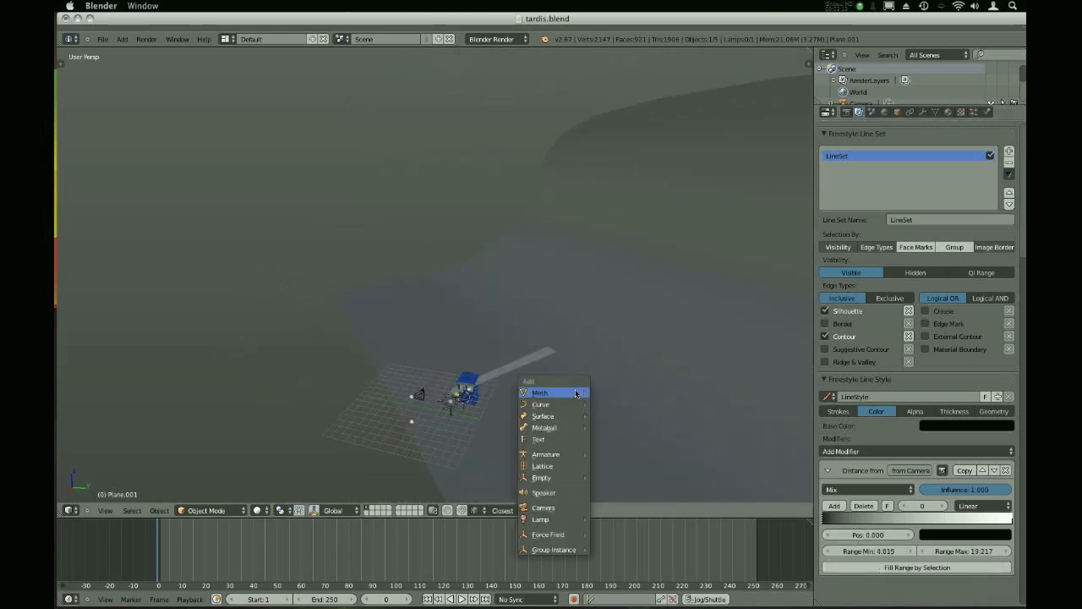
{"action": "mouse_move", "coordinate": [576, 394]}
{"action": "left_click", "coordinate": [630, 407]}
{"action": "key", "text": "g"}
{"action": "key", "text": "y"}
{"action": "left_click", "coordinate": [607, 365]}
Raise the cube along Z and shift it along X so it floats far behind the police box
{"action": "key", "text": "g"}
{"action": "key", "text": "z"}
{"action": "left_click", "coordinate": [607, 293]}
{"action": "middle_click_drag", "start_coordinate": [560, 363], "coordinate": [507, 313]}
{"action": "key", "text": "g"}
{"action": "key", "text": "x"}
{"action": "left_click", "coordinate": [471, 364]}
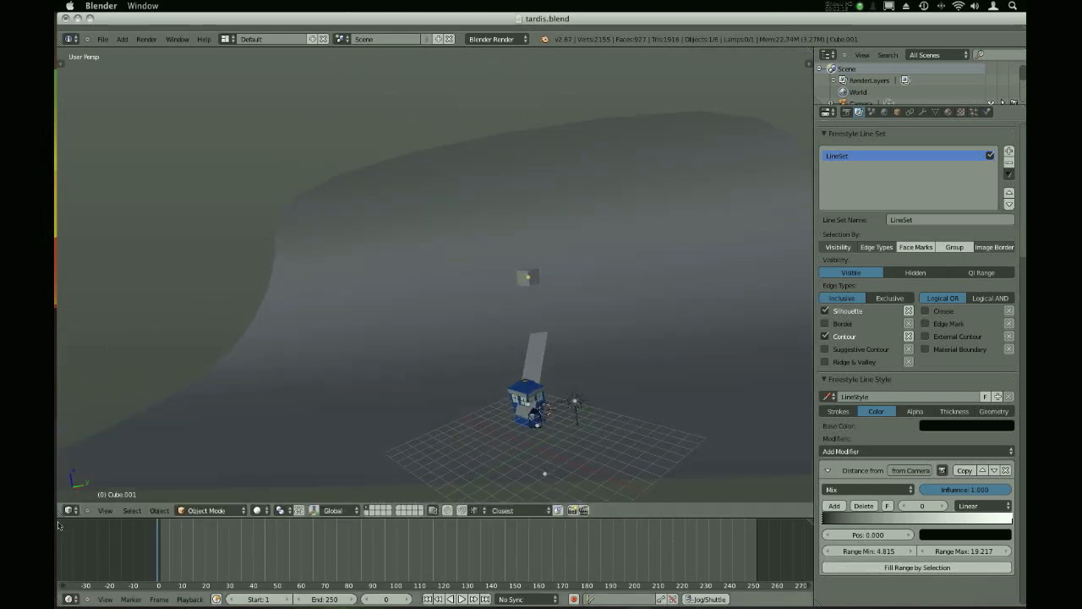
Switch to the camera view, lower the cube into the frame and move it behind the police box's roof lamp
{"action": "left_click", "coordinate": [105, 510]}
{"action": "left_click", "coordinate": [187, 470]}
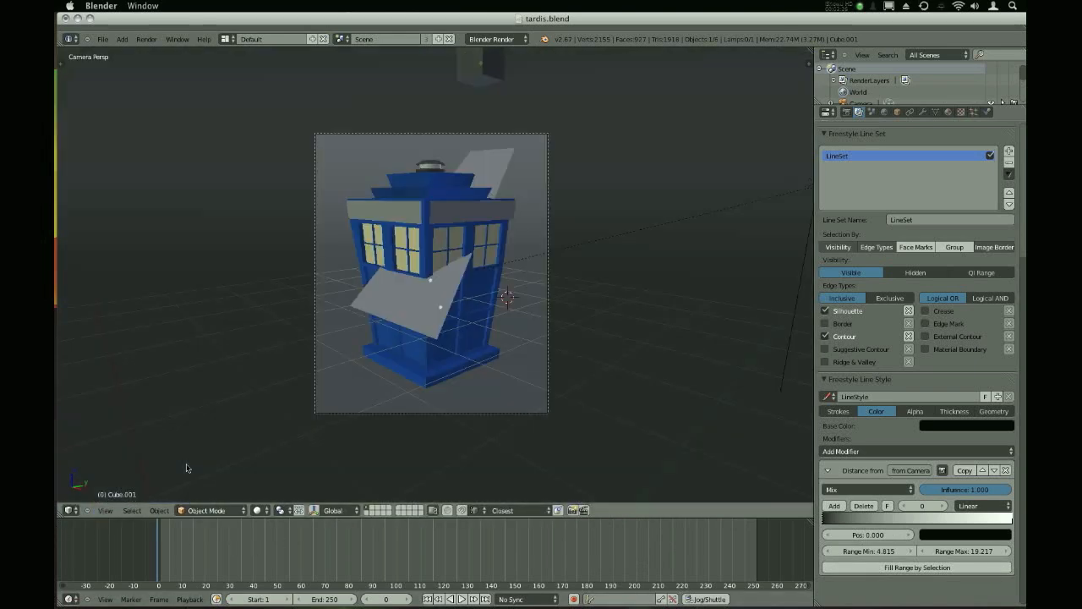
{"action": "key", "text": "g"}
{"action": "key", "text": "z"}
{"action": "left_click", "coordinate": [351, 359]}
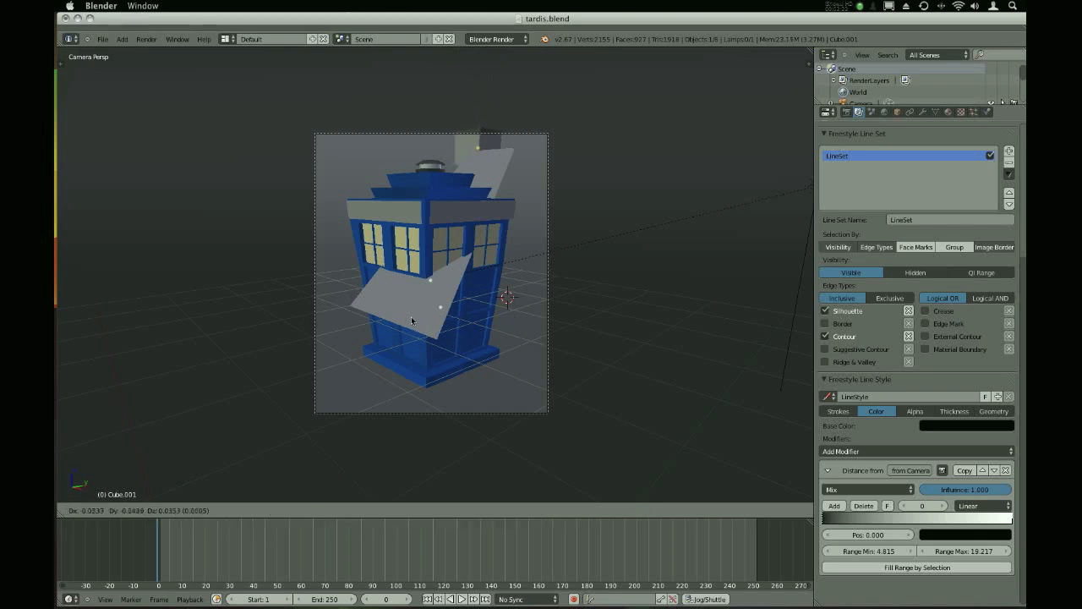
{"action": "key", "text": "g"}
{"action": "left_click", "coordinate": [352, 326]}
Render the scene and examine how the line color varies across the plane, police box and cube
{"action": "key", "text": "KP_0"}
{"action": "middle_click_drag", "start_coordinate": [391, 382], "coordinate": [388, 402]}
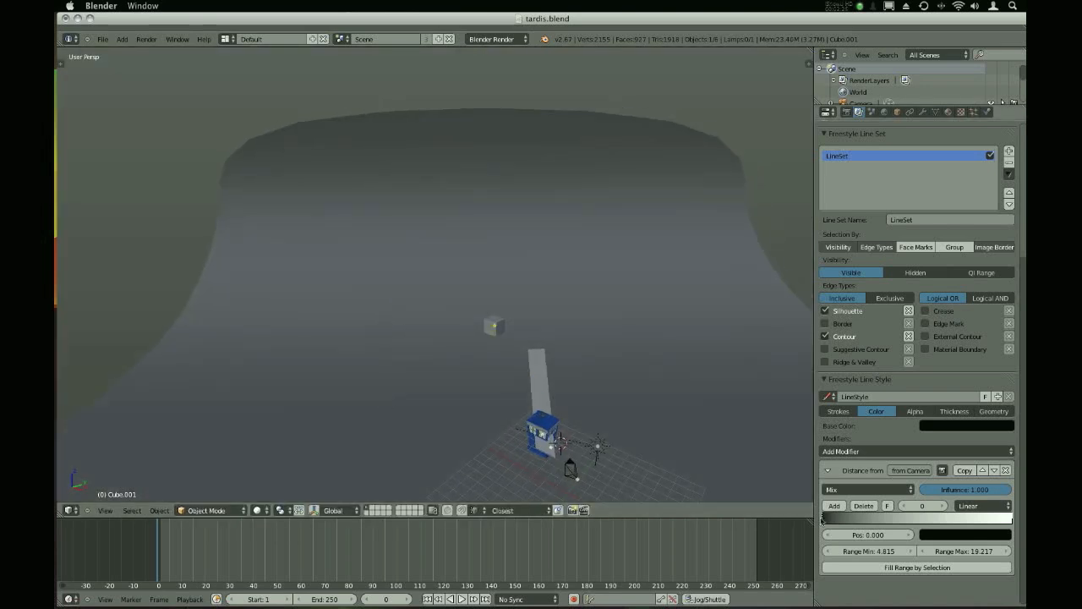
{"action": "key", "text": "F12"}
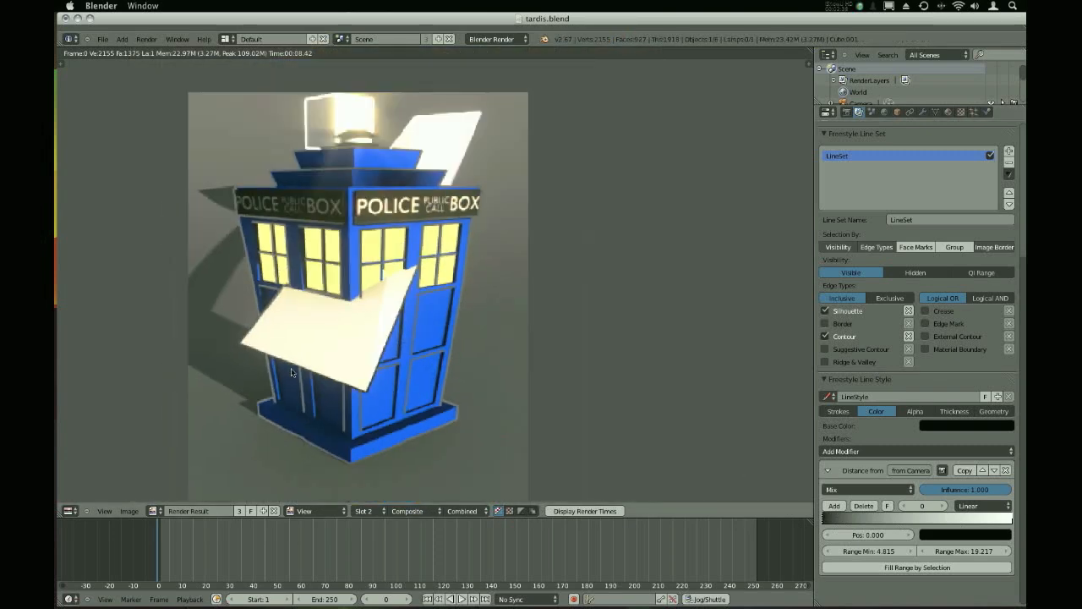
{"action": "middle_click_drag", "start_coordinate": [311, 362], "coordinate": [309, 390]}
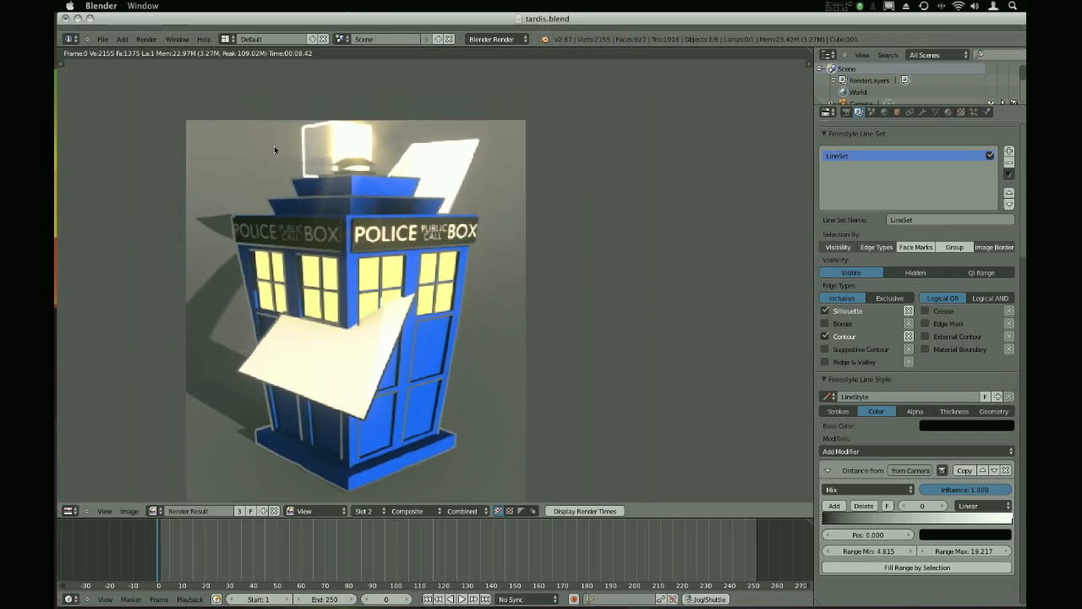
Examine the rendered line colors up close on the cube, the police box and the plane passing through it
{"action": "scroll", "coordinate": [279, 120], "scroll_direction": "up", "scroll_amount": 6}
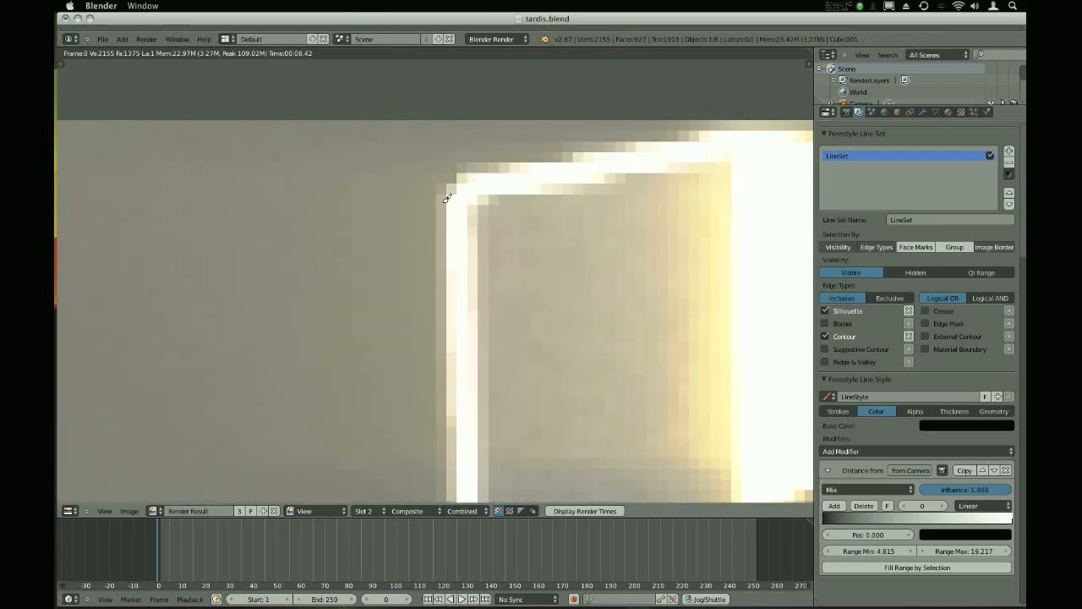
{"action": "scroll", "coordinate": [426, 228], "scroll_direction": "down", "scroll_amount": 6}
{"action": "scroll", "coordinate": [495, 391], "scroll_direction": "up", "scroll_amount": 5}
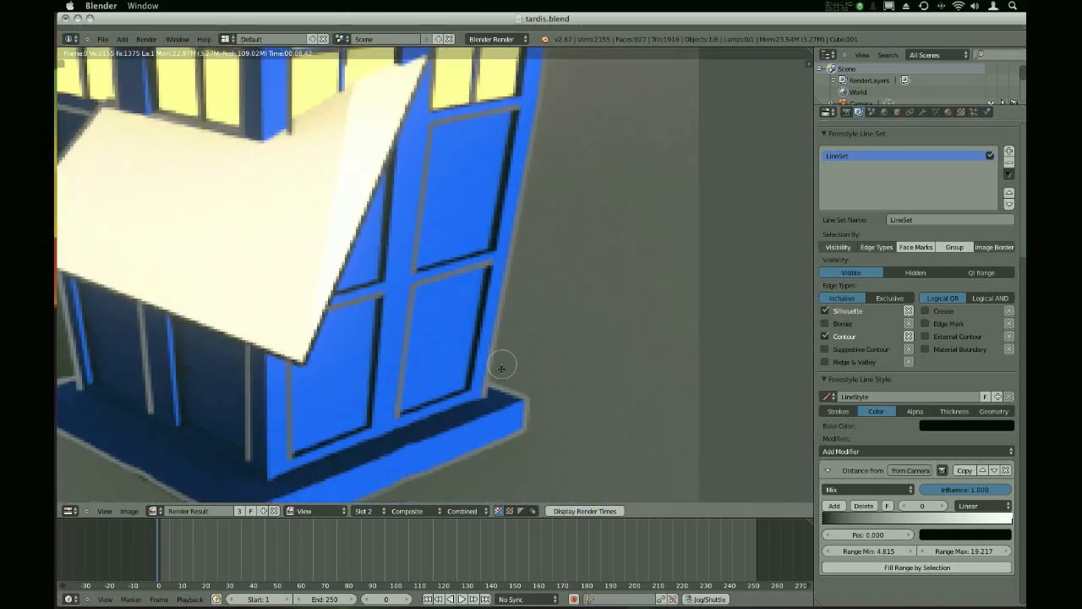
{"action": "key", "text": "Home"}
{"action": "scroll", "coordinate": [379, 297], "scroll_direction": "up", "scroll_amount": 5}
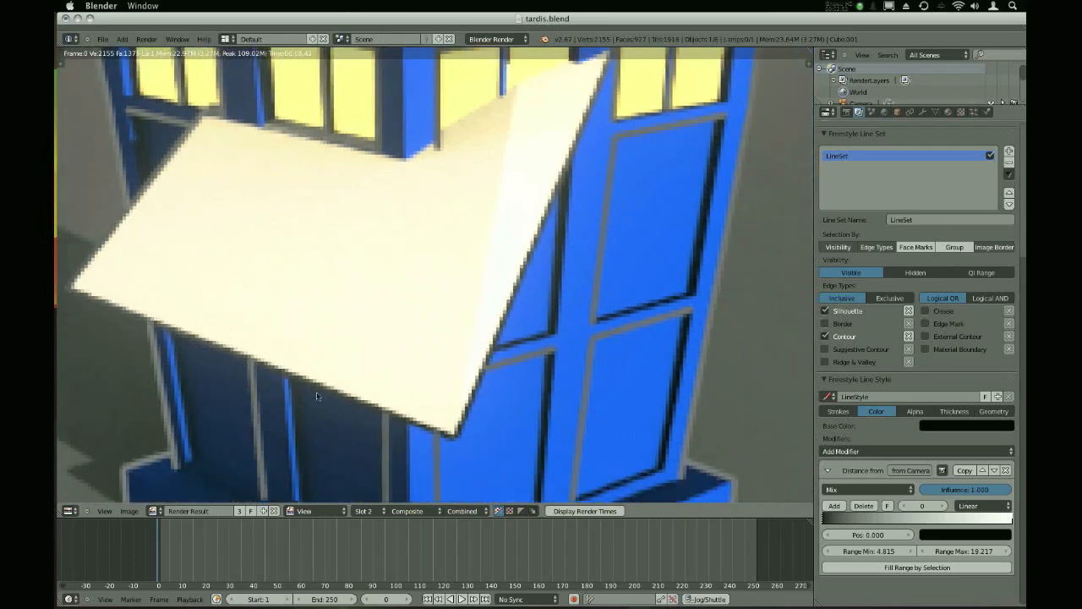
{"action": "mouse_move", "coordinate": [457, 432]}
{"action": "left_mouse_down"}
{"action": "mouse_move", "coordinate": [475, 411]}
{"action": "mouse_move", "coordinate": [501, 410]}
{"action": "mouse_move", "coordinate": [431, 451]}
{"action": "mouse_move", "coordinate": [509, 407]}
{"action": "left_mouse_up"}
{"action": "key", "text": "Home"}
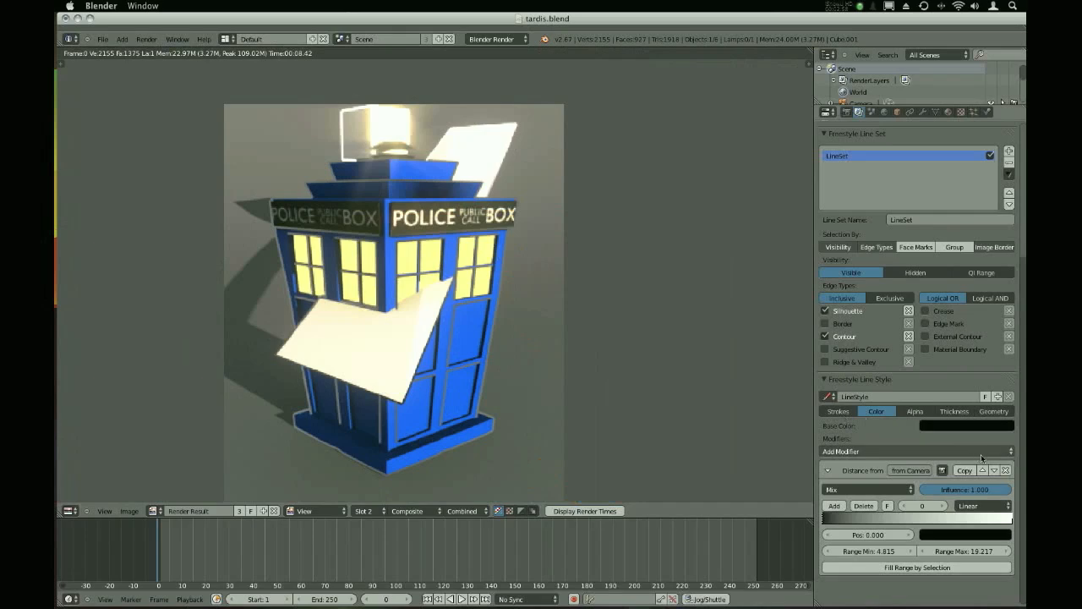
Remove the Distance from Camera color modifier and delete the cube behind the police box
{"action": "left_click", "coordinate": [1005, 470]}
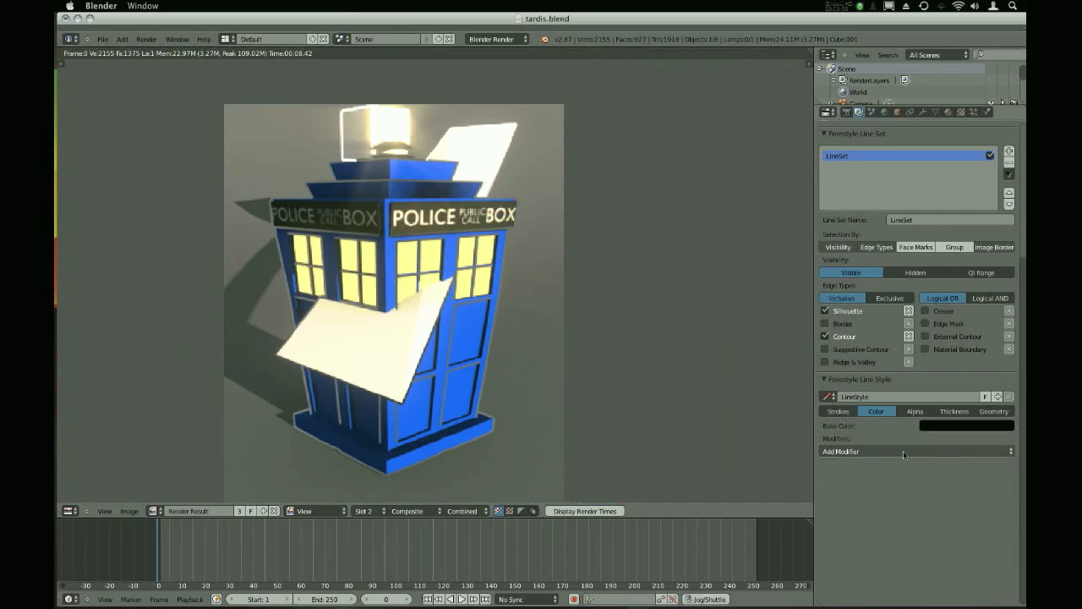
{"action": "key", "text": "Escape"}
{"action": "key", "text": "x"}
{"action": "key", "text": "Escape"}
Show the scene in wireframe and delete the tilted plane that passes through the police box
{"action": "key", "text": "z"}
{"action": "right_click", "coordinate": [536, 366]}
{"action": "right_click", "coordinate": [494, 324]}
{"action": "right_click", "coordinate": [537, 362]}
{"action": "right_click", "coordinate": [538, 362]}
{"action": "key", "text": "x"}
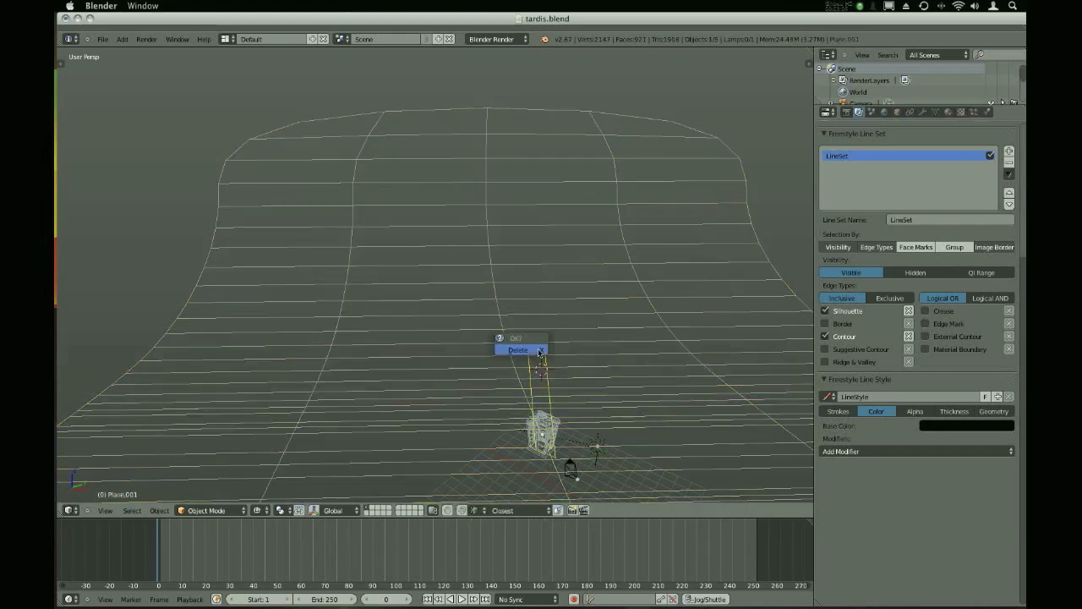
{"action": "left_click", "coordinate": [539, 350]}
Restore solid shading, return to the camera view and select the police box
{"action": "key", "text": "z"}
{"action": "left_click", "coordinate": [105, 509]}
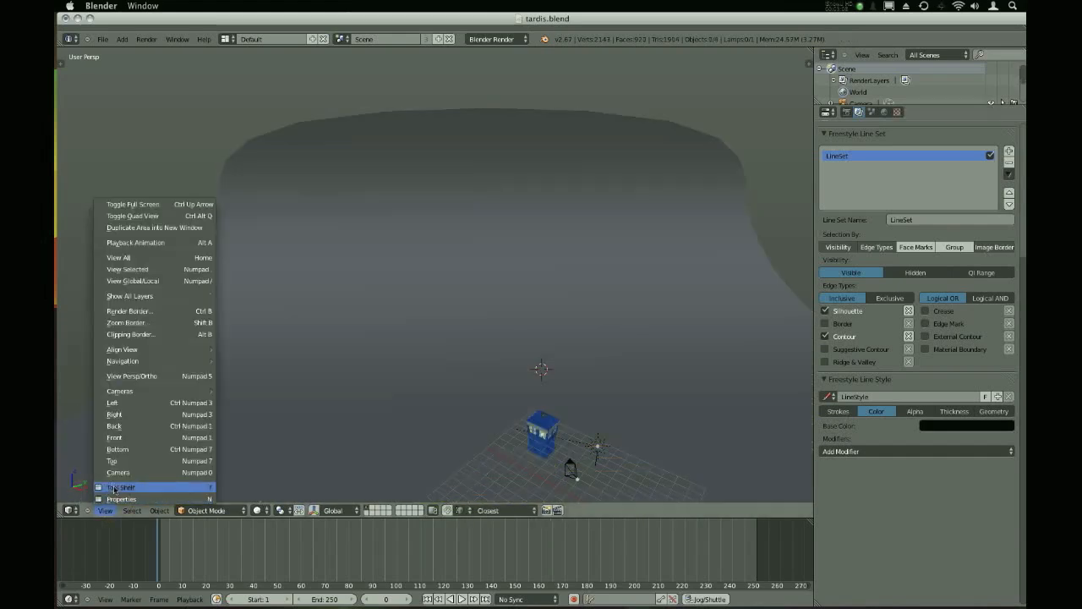
{"action": "left_click", "coordinate": [118, 473]}
{"action": "right_click", "coordinate": [429, 310]}
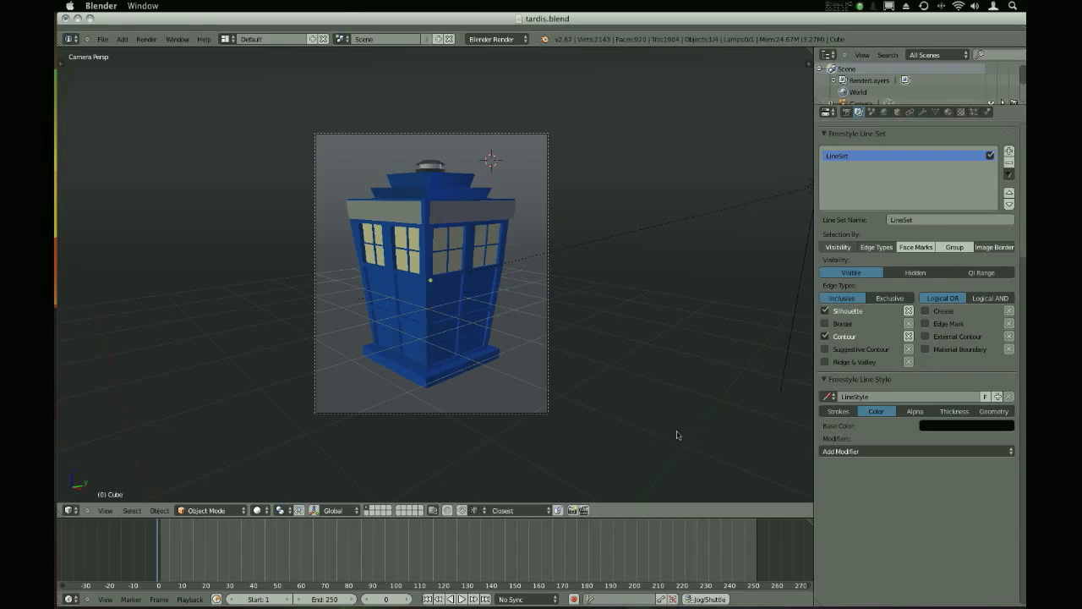
Try out a Distance from Object color modifier, inspect the objects available as its target and remove the modifier
{"action": "left_click", "coordinate": [841, 452]}
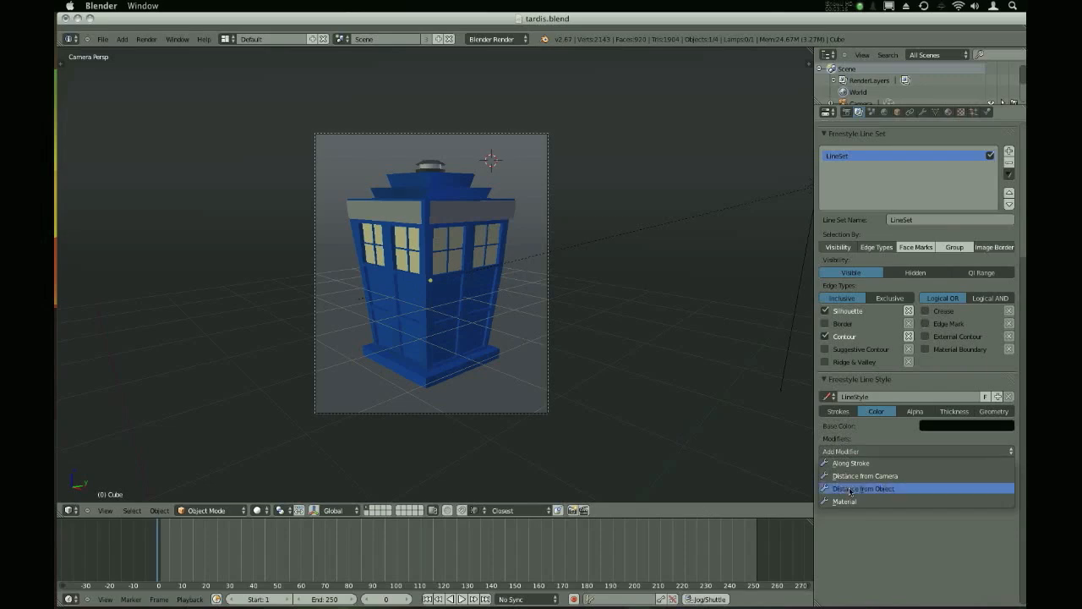
{"action": "left_click", "coordinate": [931, 488]}
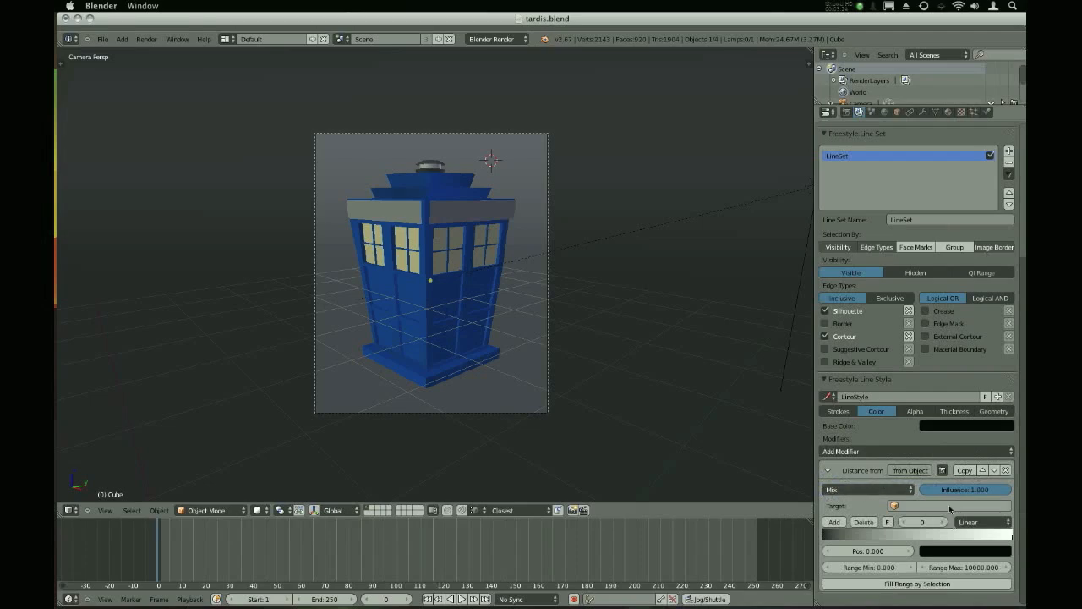
{"action": "left_click", "coordinate": [948, 506]}
{"action": "left_click", "coordinate": [882, 509]}
{"action": "left_click", "coordinate": [908, 507]}
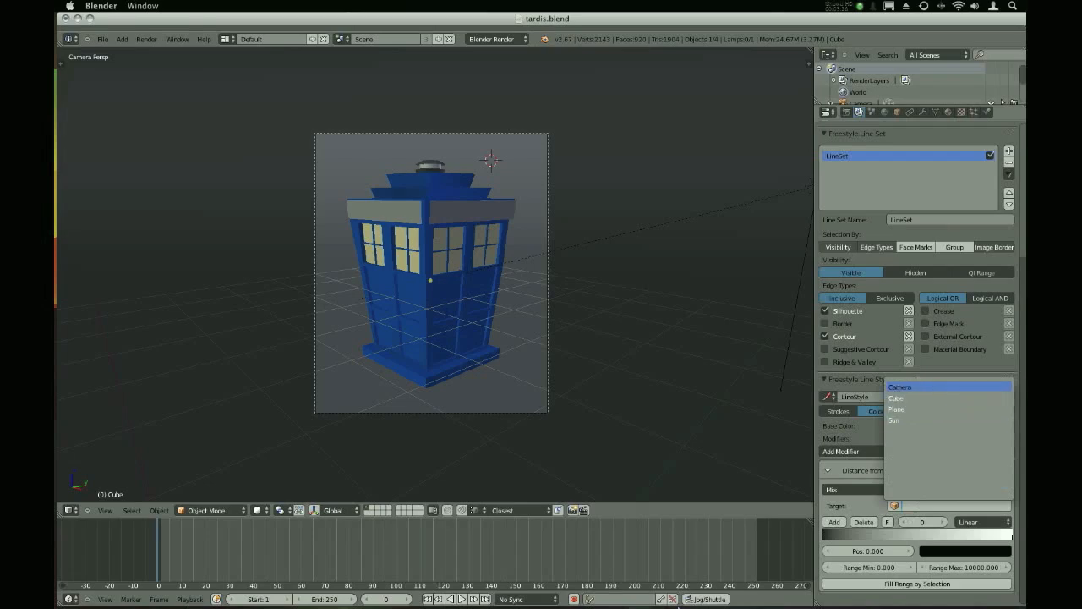
{"action": "left_click", "coordinate": [845, 506]}
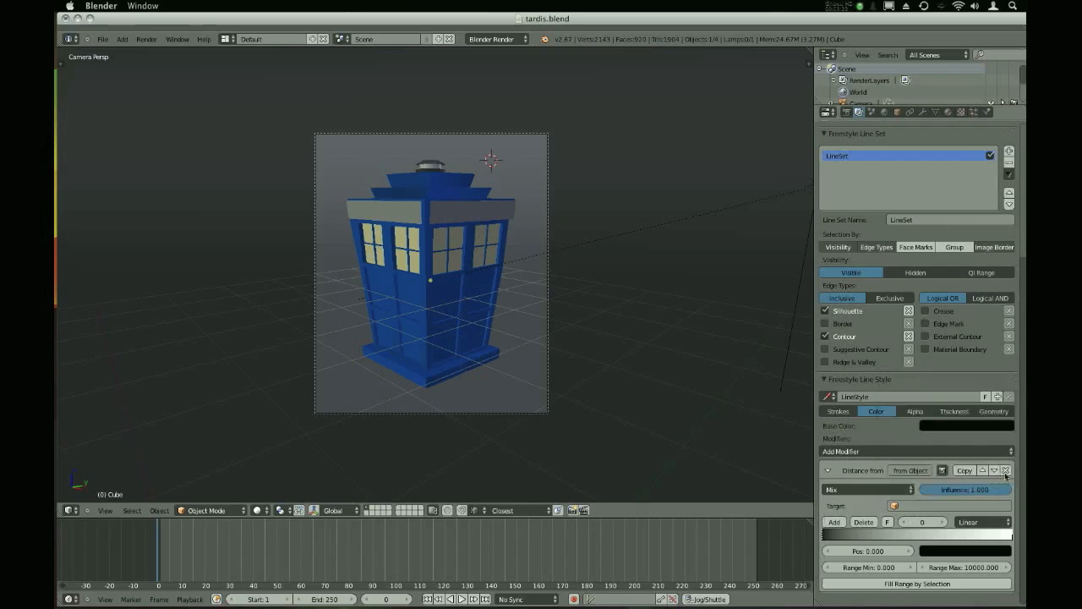
{"action": "left_click", "coordinate": [1004, 471]}
Add a Material color modifier to the line style and enable the Suggestive Contour and Ridge & Valley edge types
{"action": "left_click", "coordinate": [918, 455]}
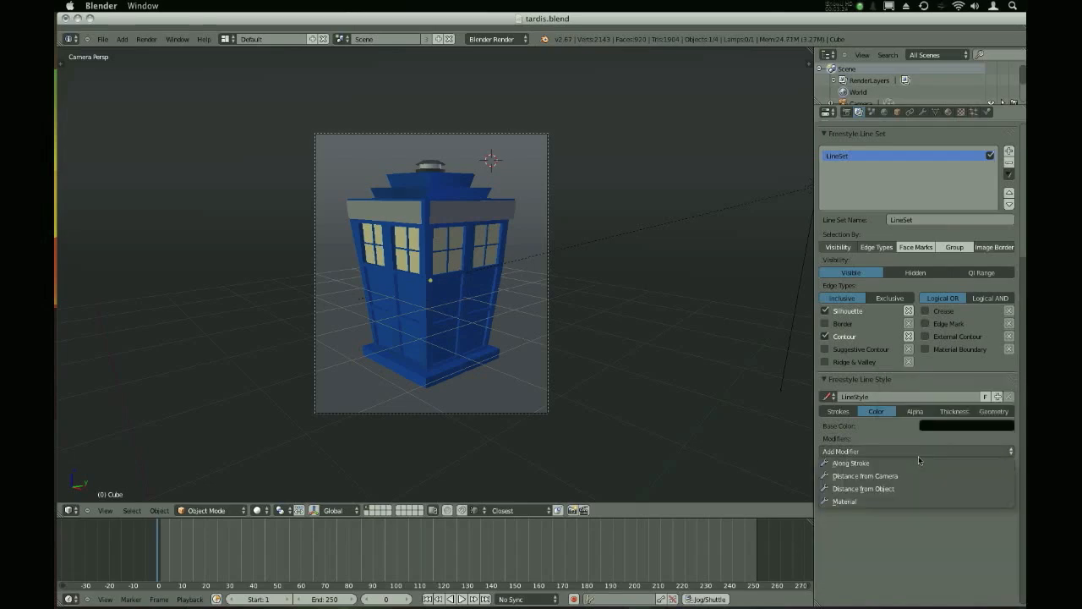
{"action": "left_click", "coordinate": [909, 501]}
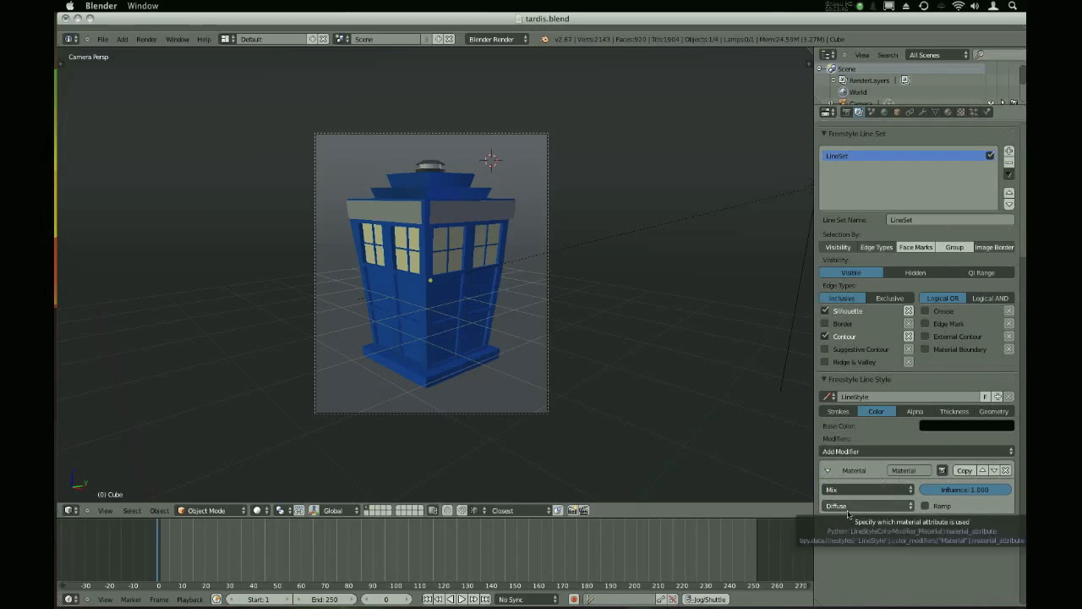
{"action": "left_click", "coordinate": [847, 351]}
{"action": "left_click", "coordinate": [845, 361]}
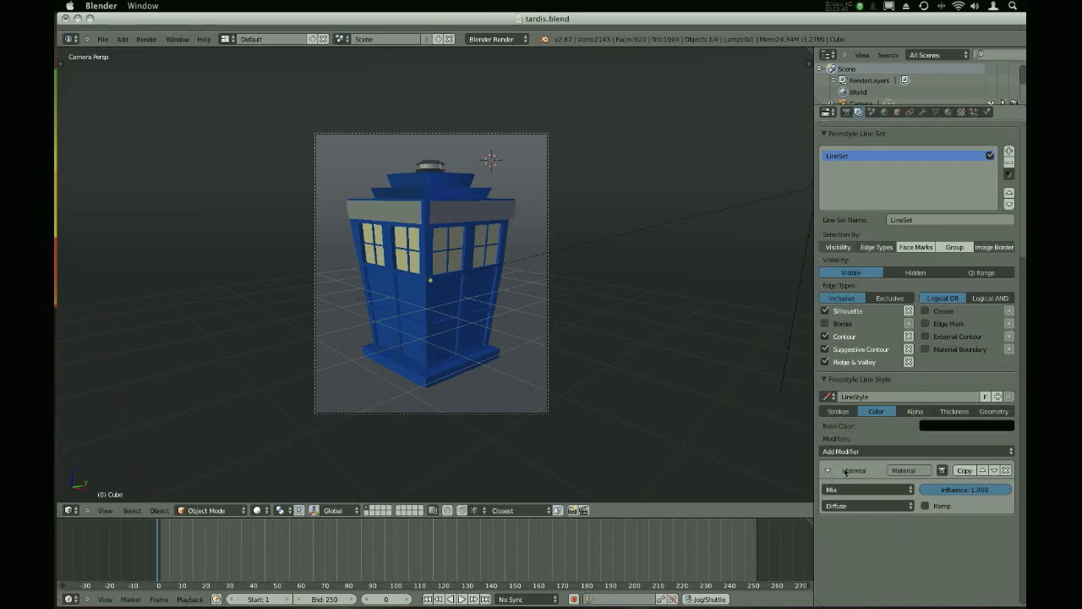
Set the Material line color modifier's influence to 0.647 and render the image
{"action": "scroll", "coordinate": [845, 471], "scroll_direction": "up", "scroll_amount": 1}
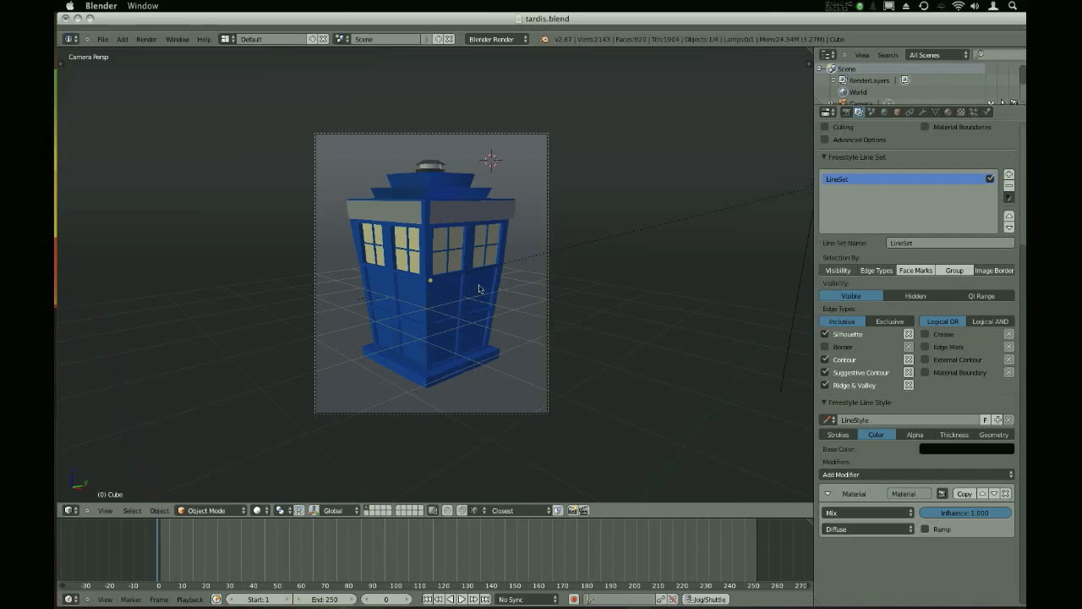
{"action": "left_click_drag", "start_coordinate": [1001, 514], "coordinate": [993, 517]}
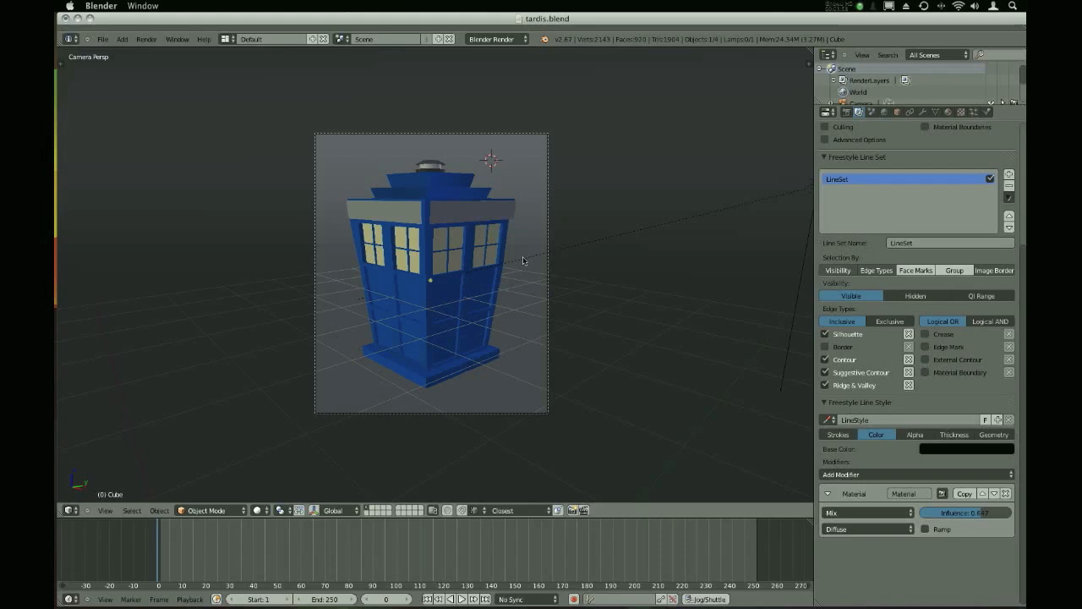
{"action": "key", "text": "F12"}
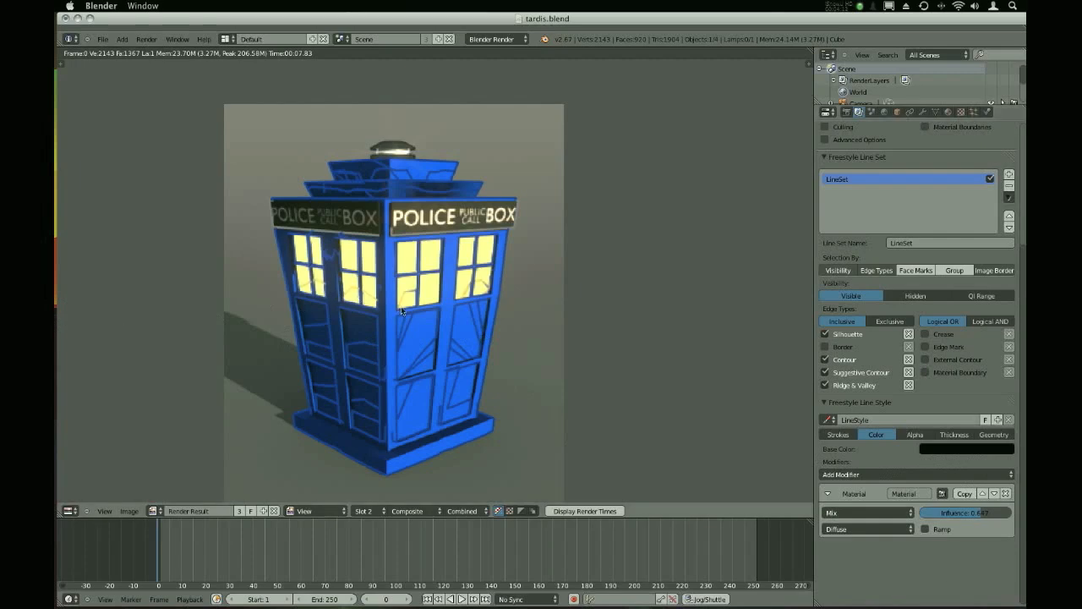
Examine the rendered line colors up close on the door panels, windows and roof of the police box
{"action": "scroll", "coordinate": [402, 311], "scroll_direction": "up", "scroll_amount": 7}
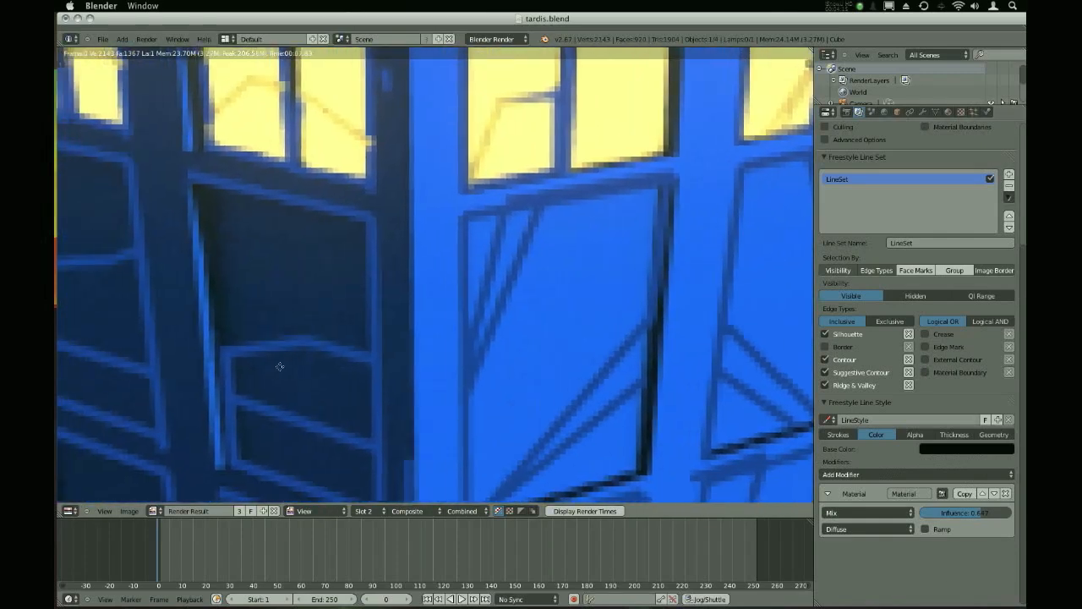
{"action": "middle_click_drag", "start_coordinate": [280, 366], "coordinate": [275, 405]}
{"action": "left_click_drag", "start_coordinate": [491, 332], "coordinate": [515, 283]}
{"action": "right_click_drag", "start_coordinate": [515, 282], "coordinate": [451, 320]}
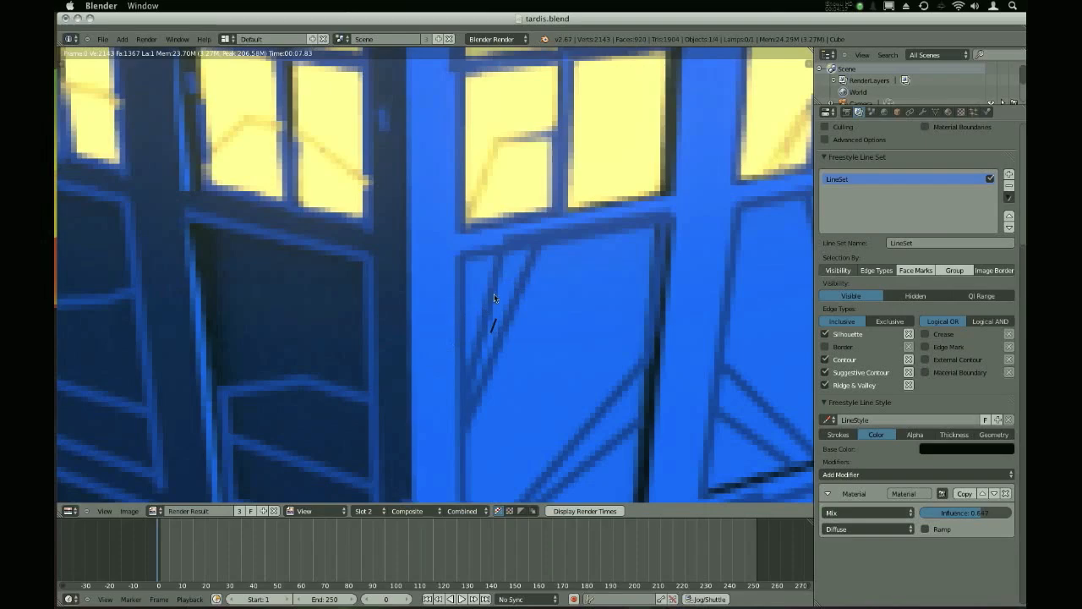
{"action": "middle_click_drag", "start_coordinate": [484, 272], "coordinate": [452, 384]}
{"action": "left_click_drag", "start_coordinate": [491, 300], "coordinate": [449, 333]}
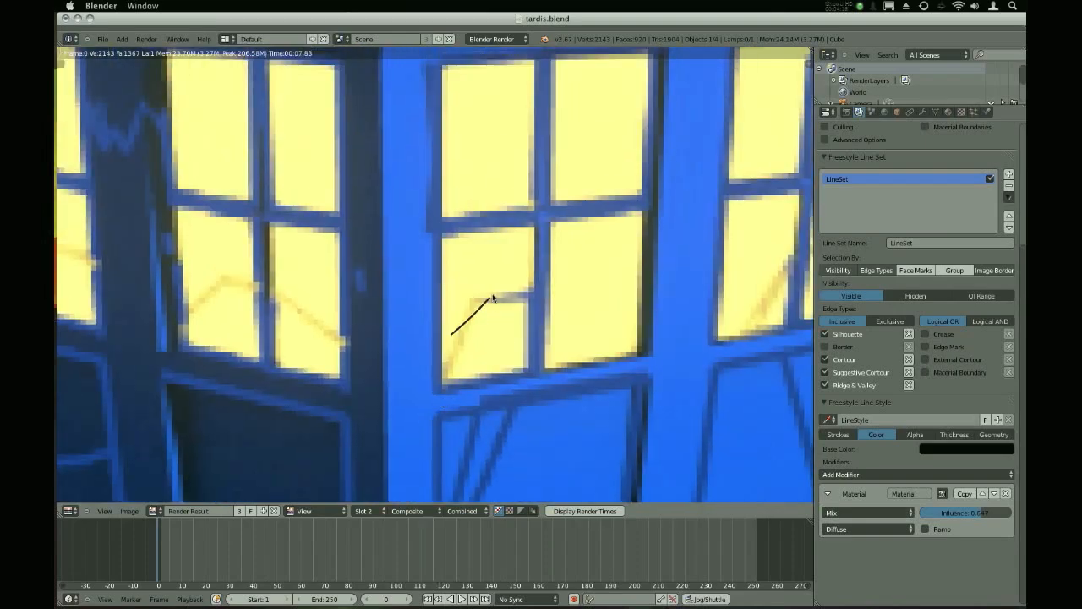
{"action": "right_click_drag", "start_coordinate": [449, 333], "coordinate": [490, 298]}
{"action": "middle_click_drag", "start_coordinate": [380, 230], "coordinate": [388, 409]}
{"action": "mouse_move", "coordinate": [443, 204]}
{"action": "middle_mouse_down"}
{"action": "mouse_move", "coordinate": [422, 253]}
{"action": "mouse_move", "coordinate": [320, 290]}
{"action": "middle_mouse_up"}
{"action": "left_click_drag", "start_coordinate": [301, 289], "coordinate": [312, 326]}
{"action": "mouse_move", "coordinate": [312, 326]}
{"action": "right_mouse_down"}
{"action": "mouse_move", "coordinate": [321, 329]}
{"action": "mouse_move", "coordinate": [306, 291]}
{"action": "right_mouse_up"}
{"action": "scroll", "coordinate": [344, 331], "scroll_direction": "up", "scroll_amount": 5}
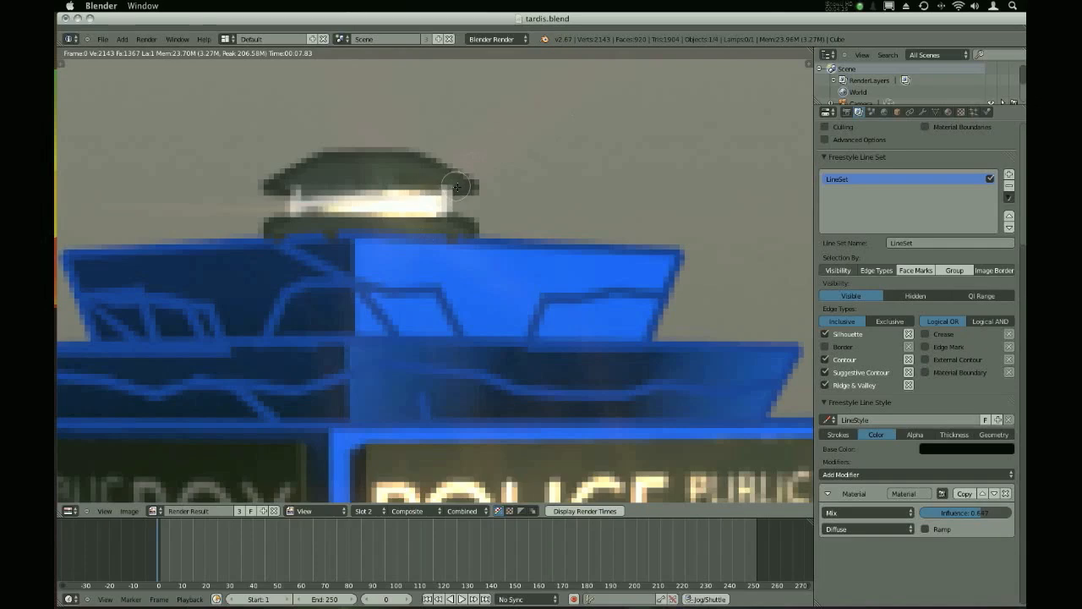
{"action": "key", "text": "Home"}
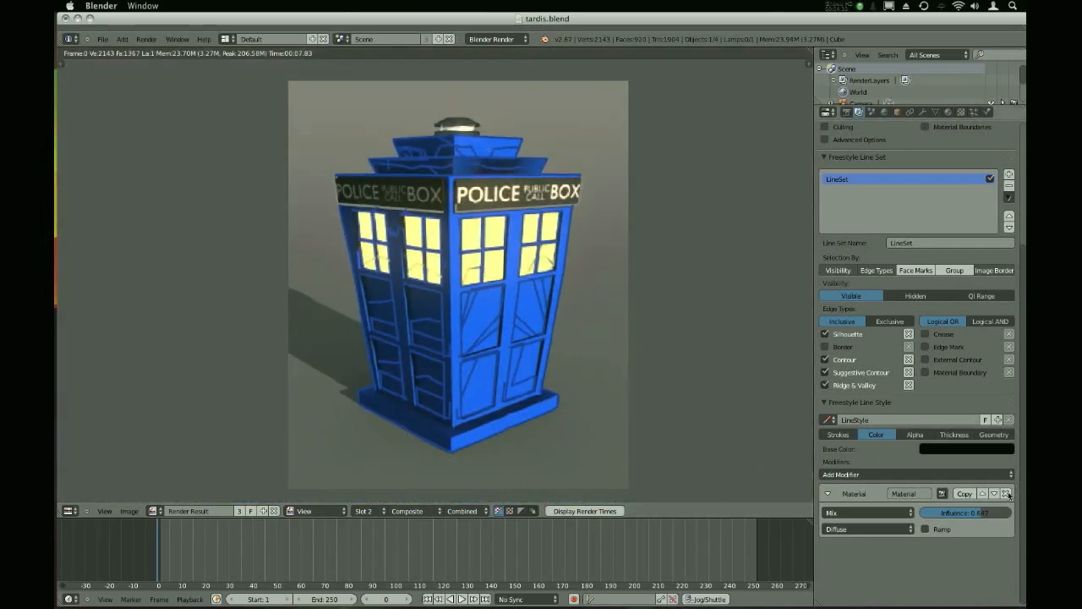
Remove the Material modifier from the line color and show the line style's alpha settings
{"action": "left_click", "coordinate": [1005, 493]}
{"action": "left_click", "coordinate": [906, 435]}
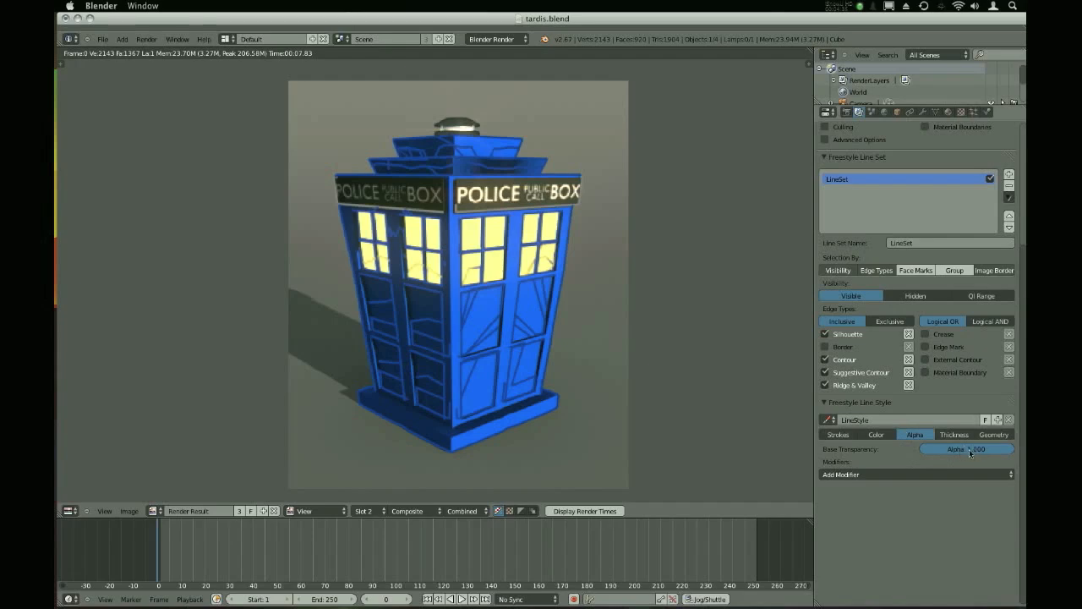
{"action": "mouse_move", "coordinate": [974, 454]}
{"action": "left_mouse_down"}
{"action": "mouse_move", "coordinate": [911, 454]}
{"action": "mouse_move", "coordinate": [975, 454]}
{"action": "left_mouse_up"}
{"action": "left_click", "coordinate": [938, 473]}
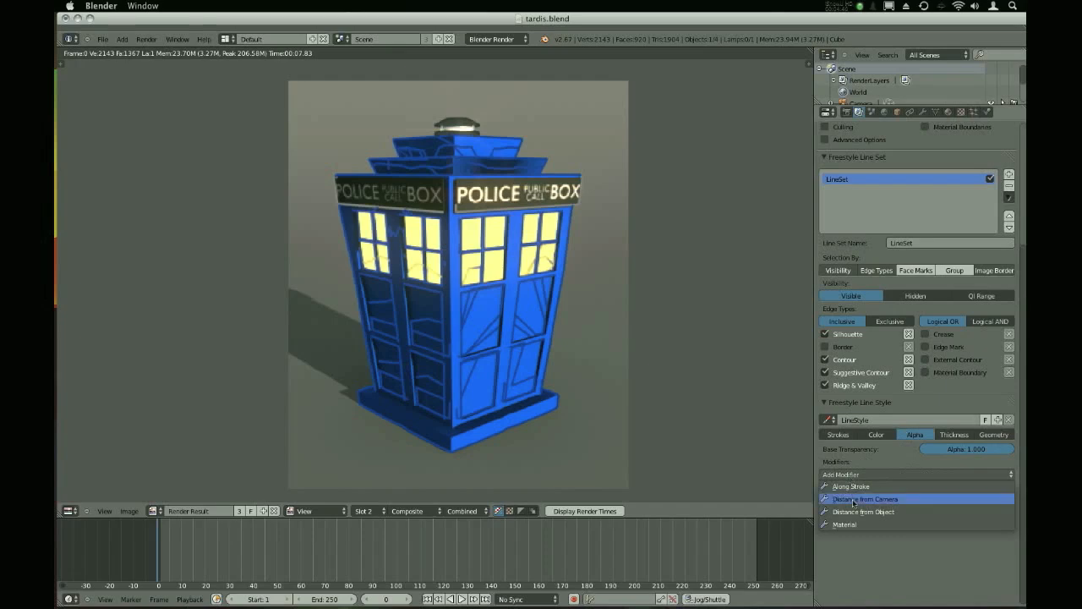
{"action": "left_click", "coordinate": [868, 459]}
{"action": "left_click", "coordinate": [879, 474]}
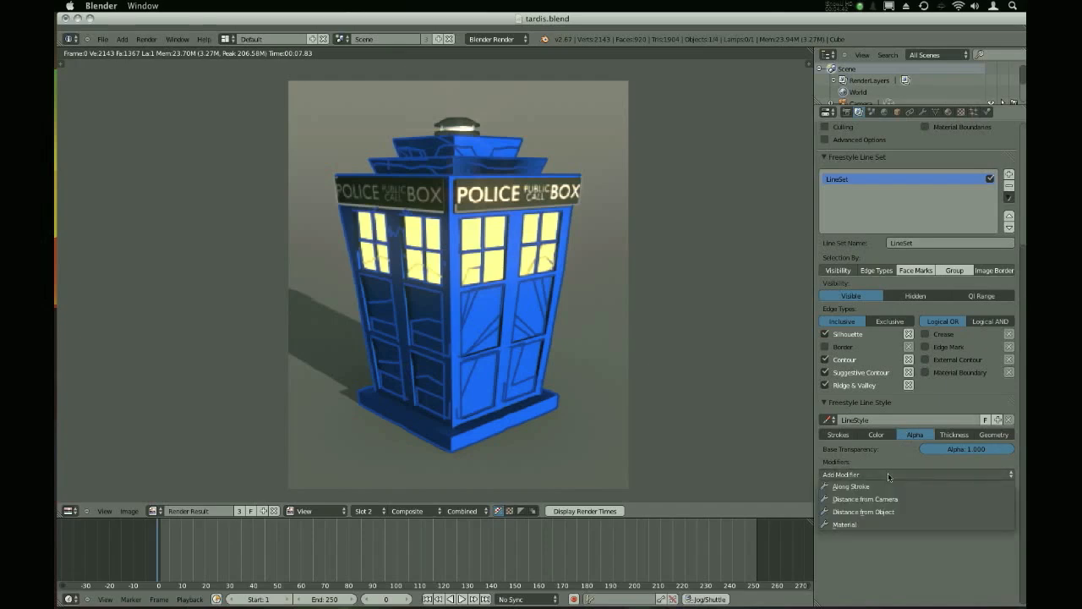
{"action": "left_click", "coordinate": [973, 483]}
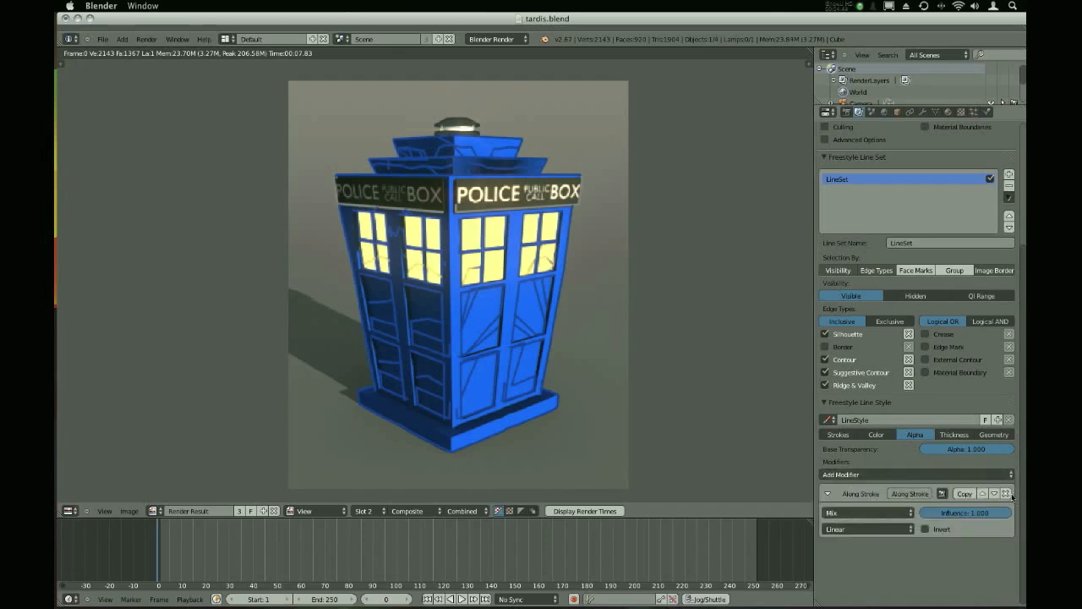
{"action": "left_click", "coordinate": [1005, 492]}
Test-render the lines with an Along Stroke alpha modifier at 0.867 influence, and remove the modifier after inspecting the result
{"action": "left_click", "coordinate": [865, 474]}
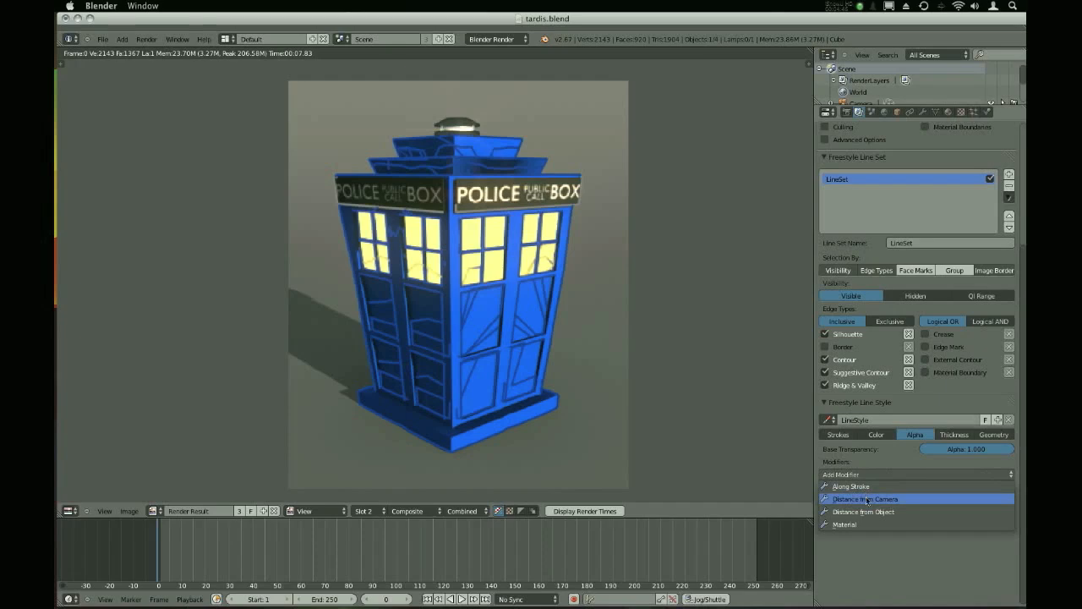
{"action": "left_click", "coordinate": [908, 486]}
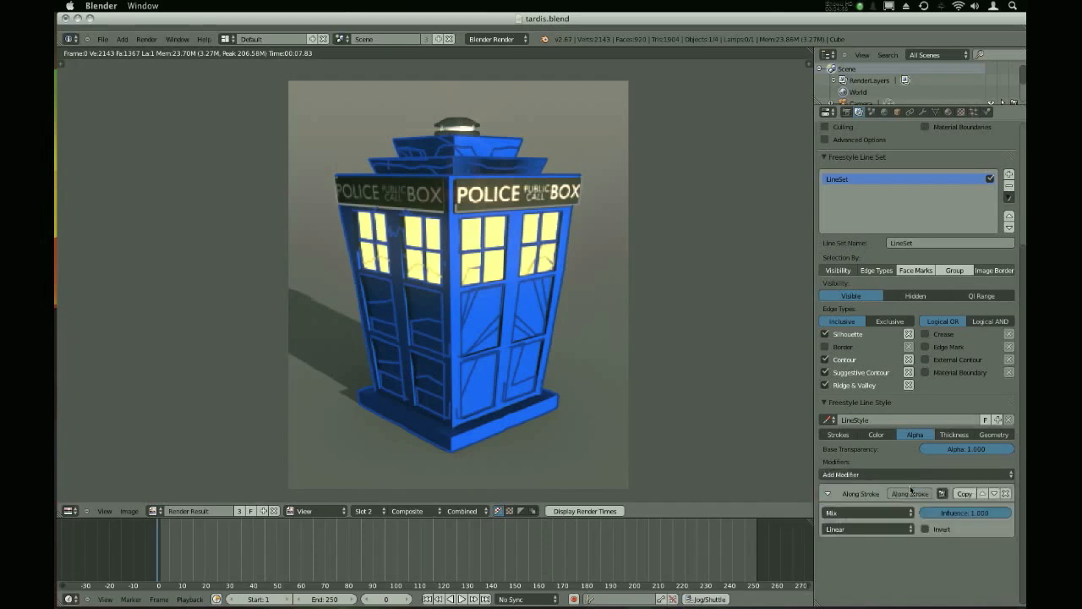
{"action": "left_click_drag", "start_coordinate": [967, 514], "coordinate": [954, 513]}
{"action": "key", "text": "F12"}
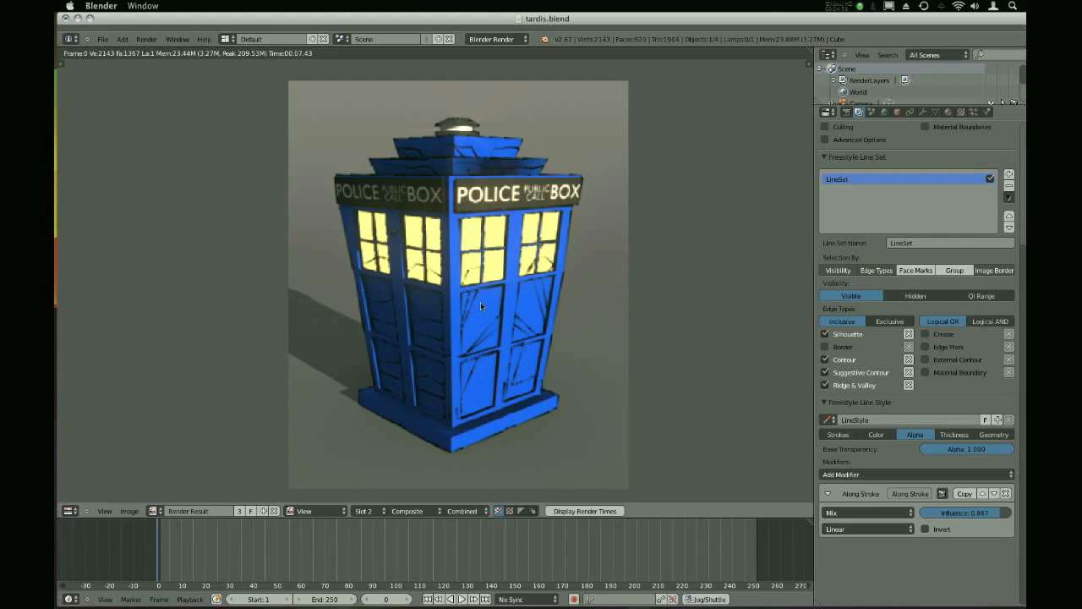
{"action": "scroll", "coordinate": [478, 301], "scroll_direction": "up", "scroll_amount": 6}
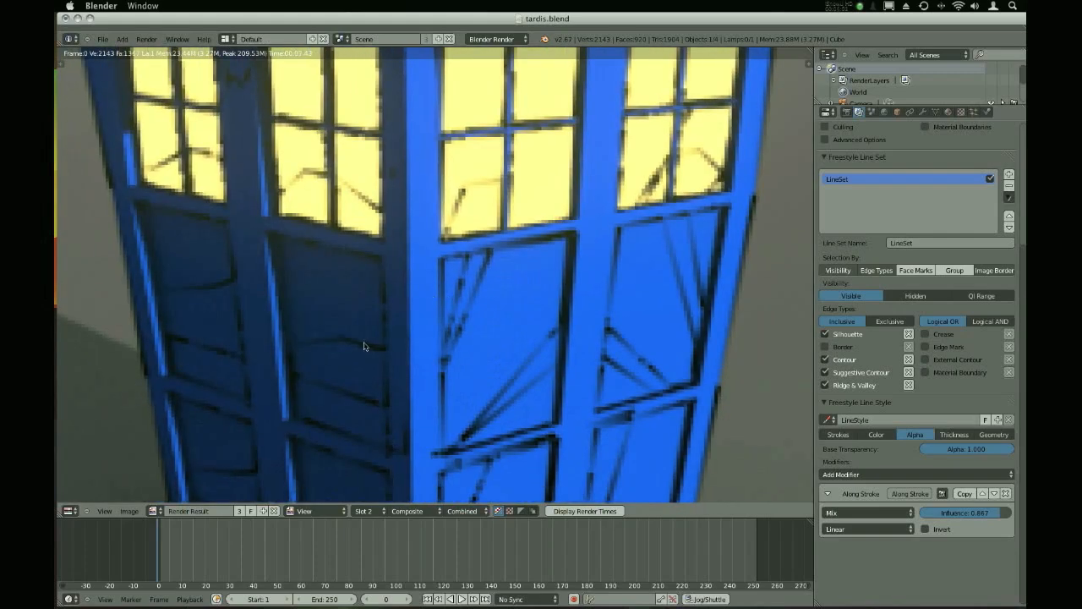
{"action": "left_click", "coordinate": [352, 342]}
{"action": "key", "text": "Home"}
{"action": "middle_click_drag", "start_coordinate": [521, 302], "coordinate": [482, 317]}
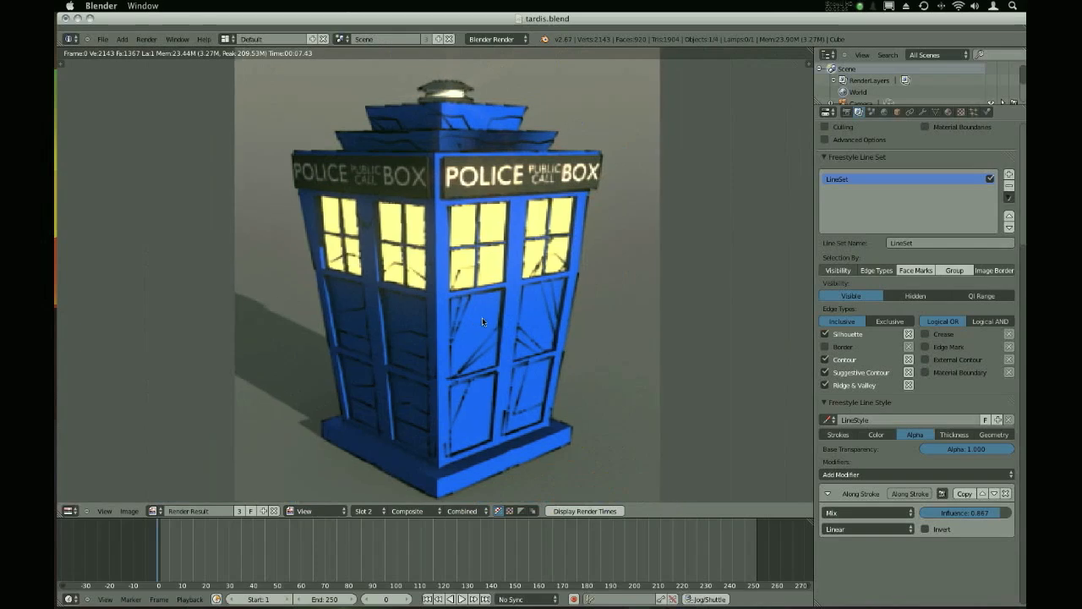
{"action": "left_click", "coordinate": [1006, 494]}
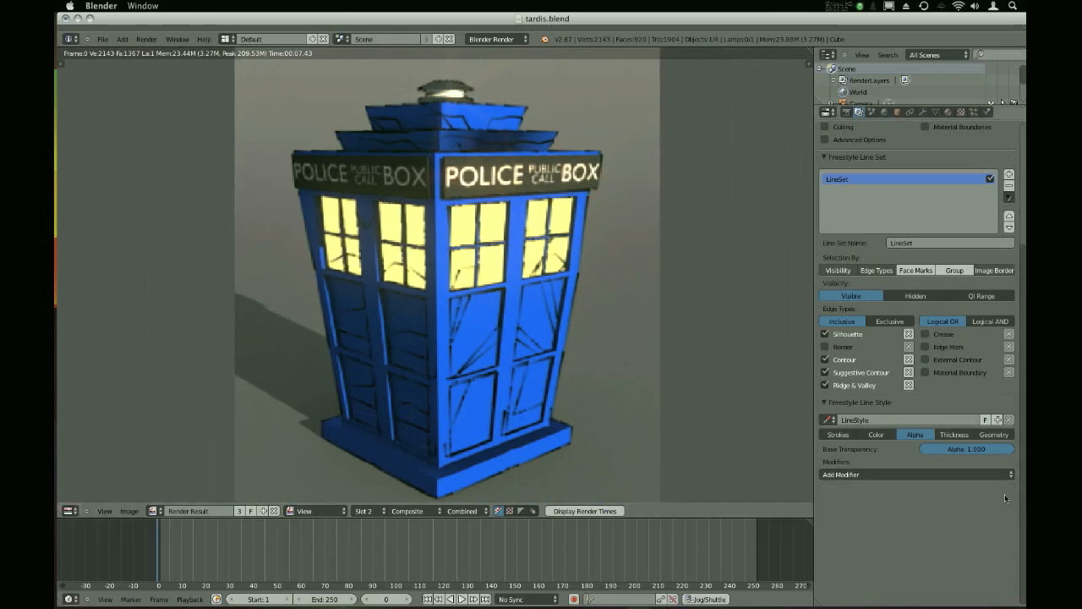
Try the Relative position for the line thickness and set it back to Center
{"action": "left_click", "coordinate": [953, 434]}
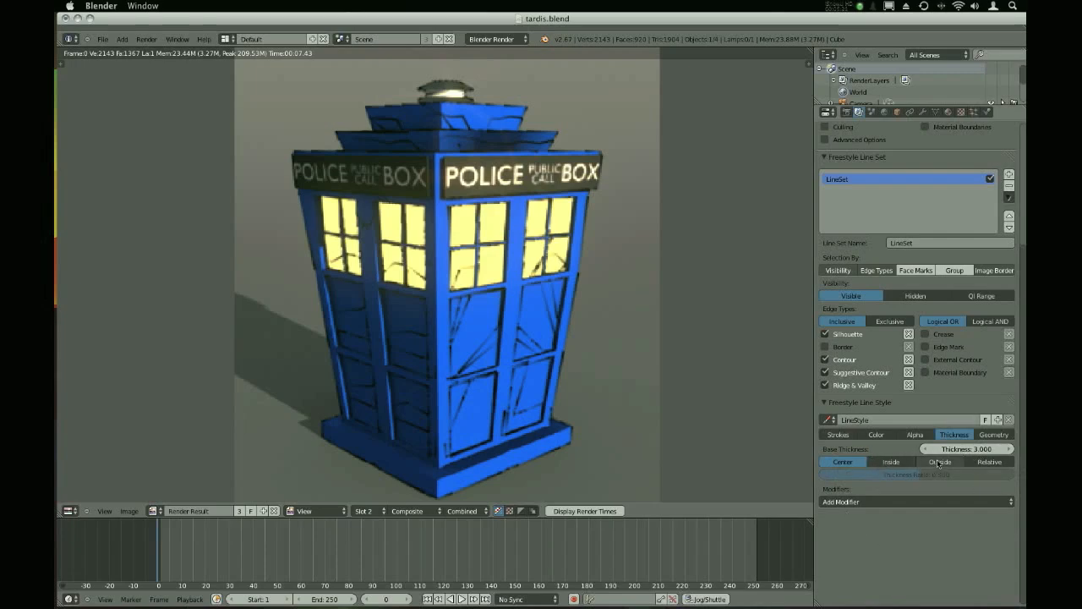
{"action": "left_click", "coordinate": [981, 462]}
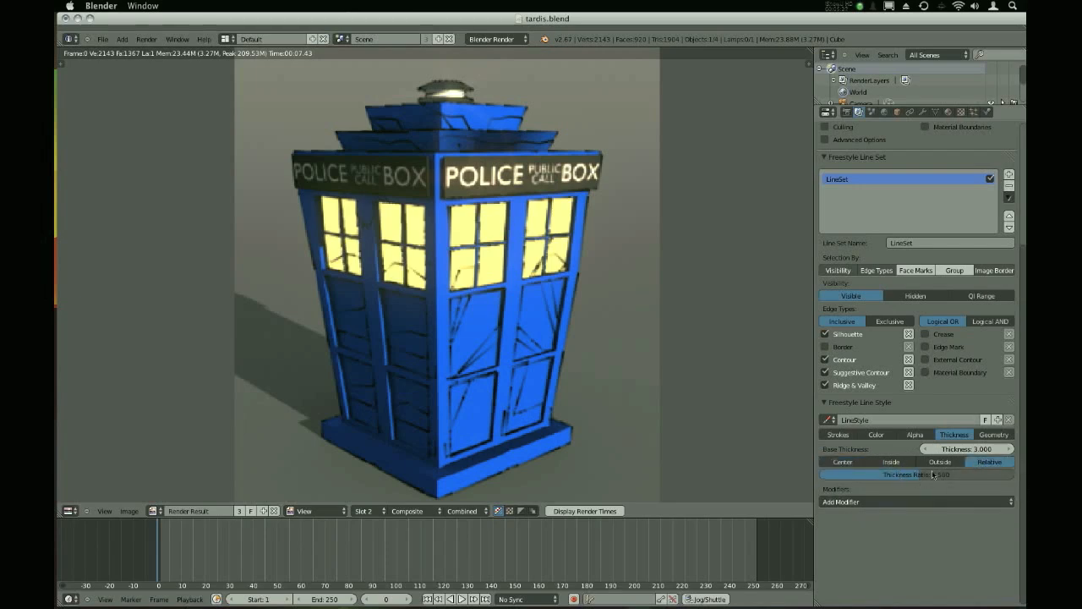
{"action": "left_click", "coordinate": [844, 461]}
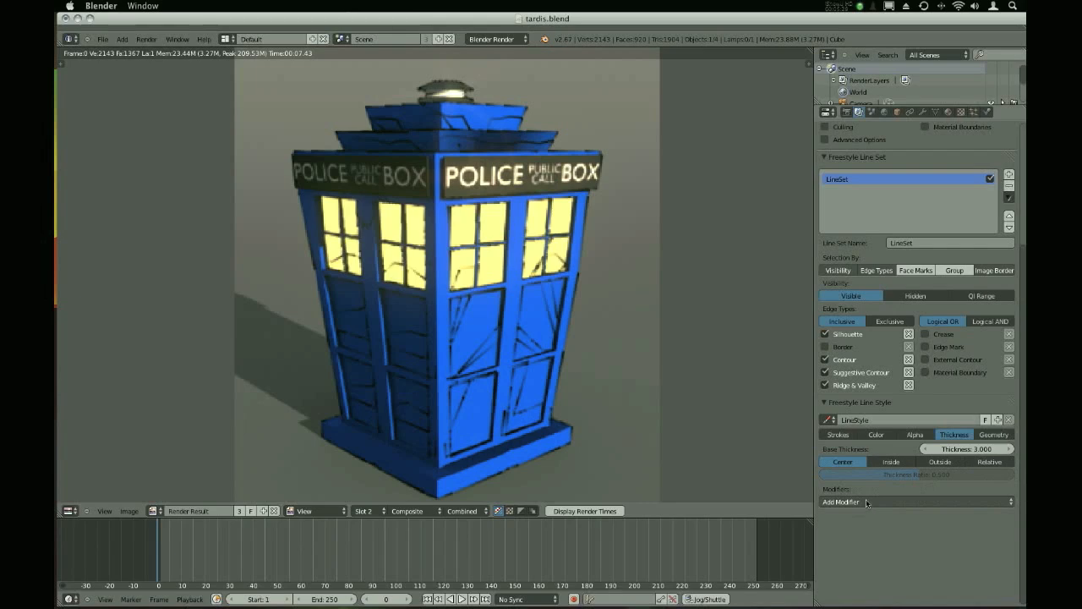
Add a Calligraphy thickness modifier with a maximum thickness of 15 and render the image
{"action": "left_click", "coordinate": [864, 501]}
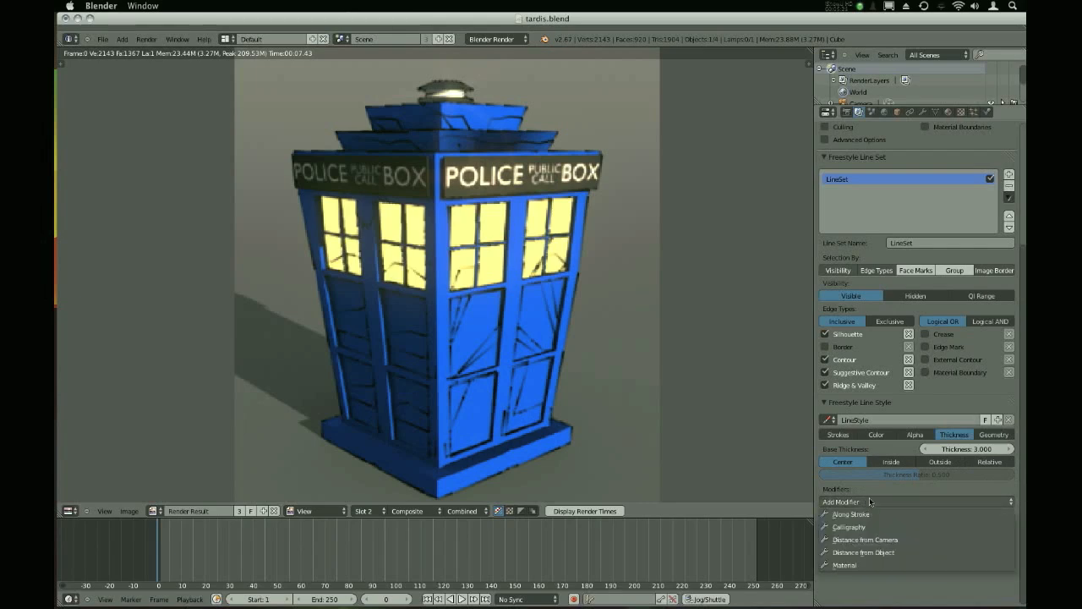
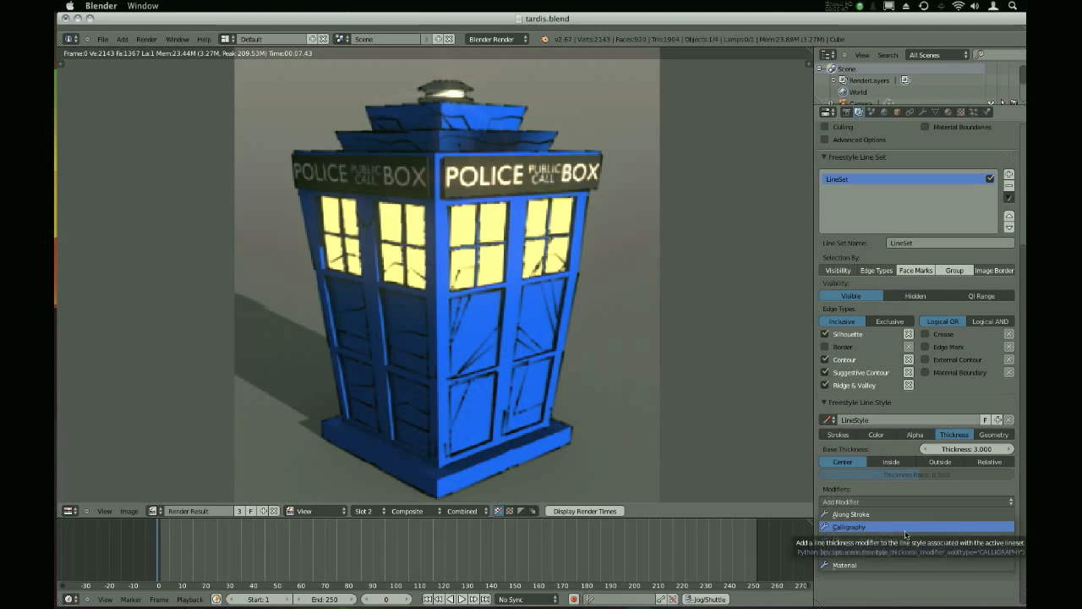
{"action": "left_click", "coordinate": [904, 528]}
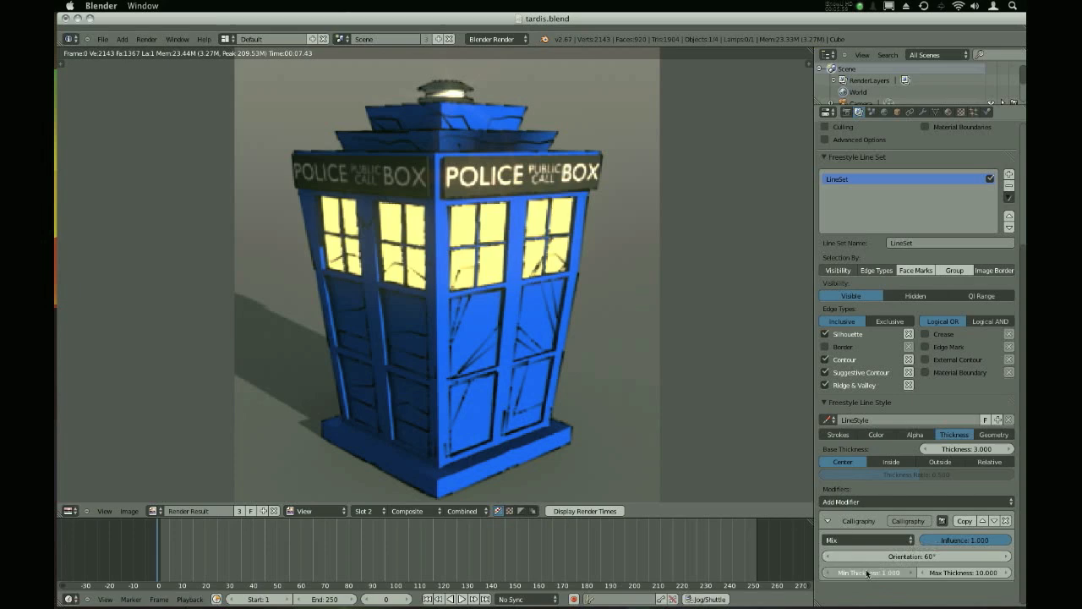
{"action": "left_click", "coordinate": [962, 573]}
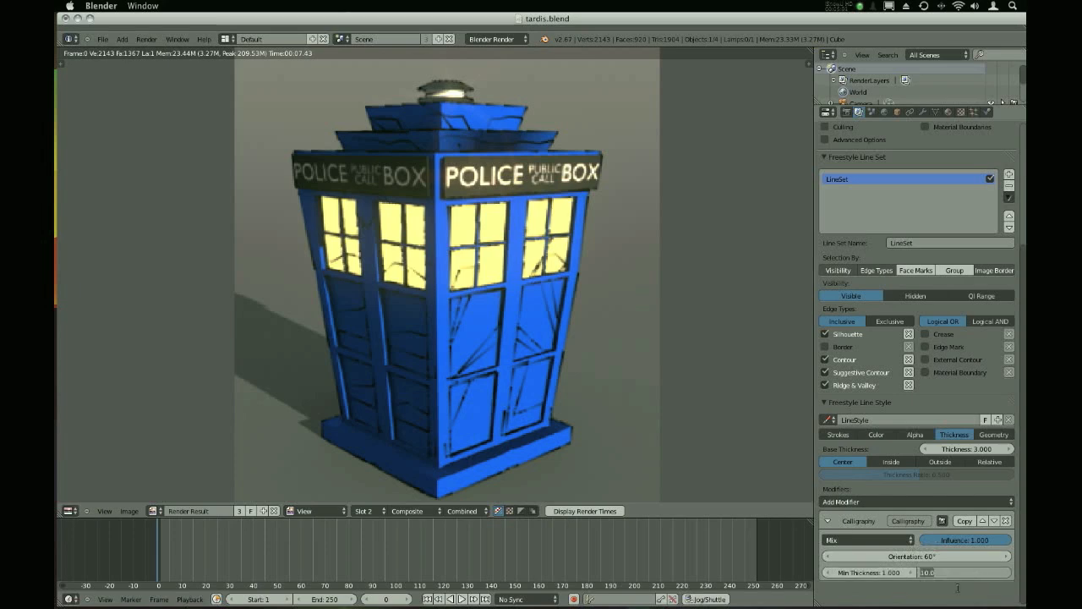
{"action": "type", "text": "15"}
{"action": "key", "text": "Return"}
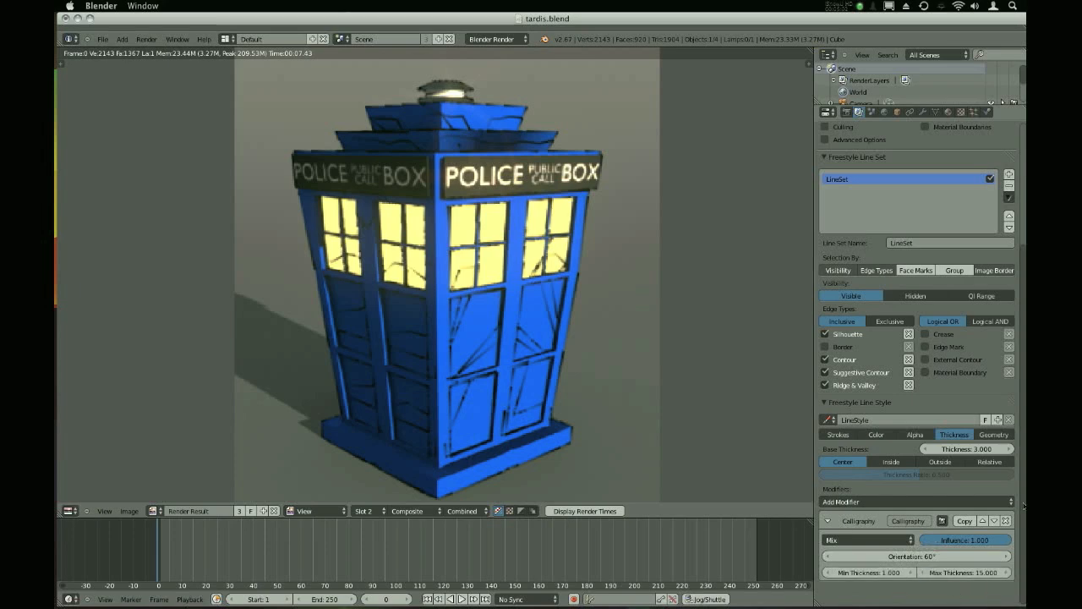
{"action": "key", "text": "F12"}
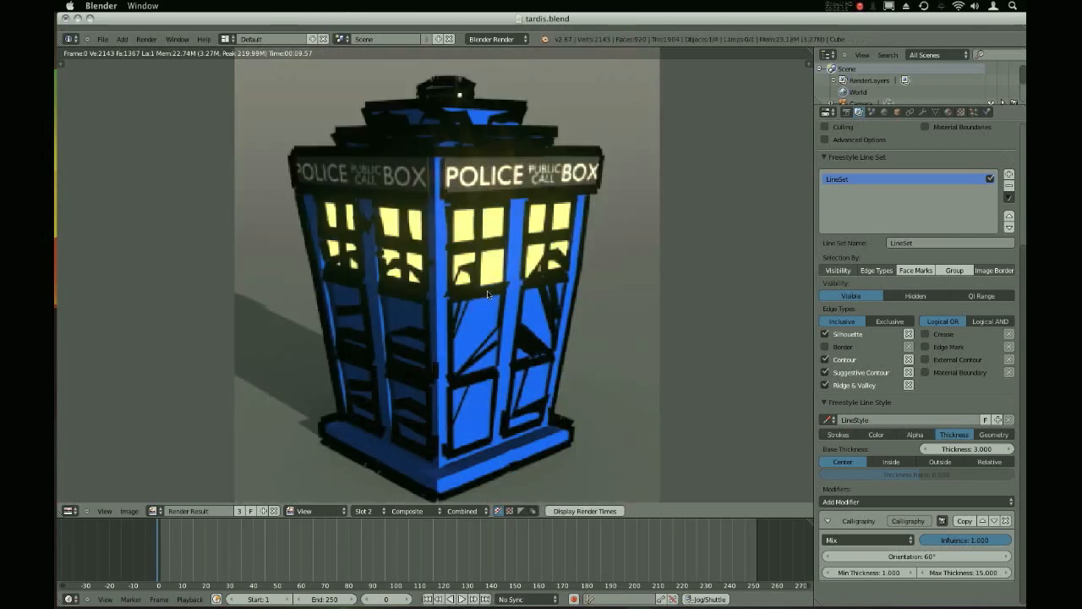
Examine how the calligraphy line thickness varies with stroke direction on the rendered doors, windows and base
{"action": "scroll", "coordinate": [431, 374], "scroll_direction": "up", "scroll_amount": 5}
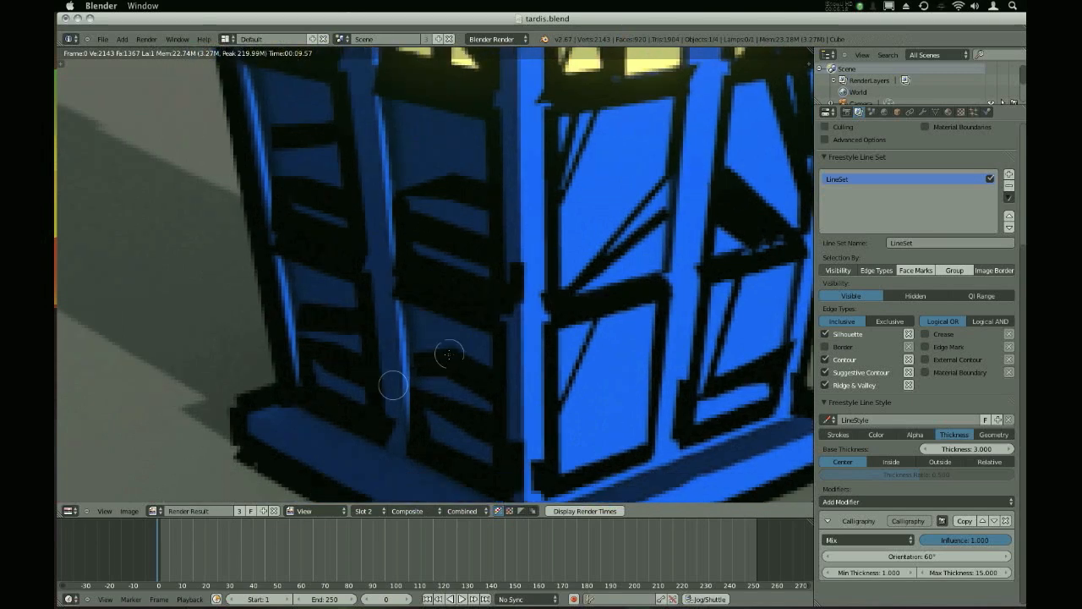
{"action": "key", "text": "n"}
{"action": "left_click", "coordinate": [93, 138]}
{"action": "left_click_drag", "start_coordinate": [169, 184], "coordinate": [166, 154]}
{"action": "key", "text": "n"}
{"action": "left_click_drag", "start_coordinate": [466, 375], "coordinate": [482, 382]}
{"action": "middle_click_drag", "start_coordinate": [656, 198], "coordinate": [513, 280]}
{"action": "left_click_drag", "start_coordinate": [520, 273], "coordinate": [438, 350]}
{"action": "right_click_drag", "start_coordinate": [437, 350], "coordinate": [523, 262]}
{"action": "middle_click_drag", "start_coordinate": [336, 448], "coordinate": [384, 402]}
{"action": "mouse_move", "coordinate": [384, 402]}
{"action": "right_mouse_down"}
{"action": "mouse_move", "coordinate": [355, 421]}
{"action": "mouse_move", "coordinate": [321, 411]}
{"action": "right_mouse_up"}
{"action": "left_click_drag", "start_coordinate": [482, 405], "coordinate": [502, 362]}
{"action": "mouse_move", "coordinate": [513, 355]}
{"action": "right_mouse_down"}
{"action": "mouse_move", "coordinate": [461, 419]}
{"action": "mouse_move", "coordinate": [501, 367]}
{"action": "right_mouse_up"}
{"action": "left_click_drag", "start_coordinate": [451, 377], "coordinate": [454, 442]}
{"action": "right_click_drag", "start_coordinate": [454, 442], "coordinate": [473, 390]}
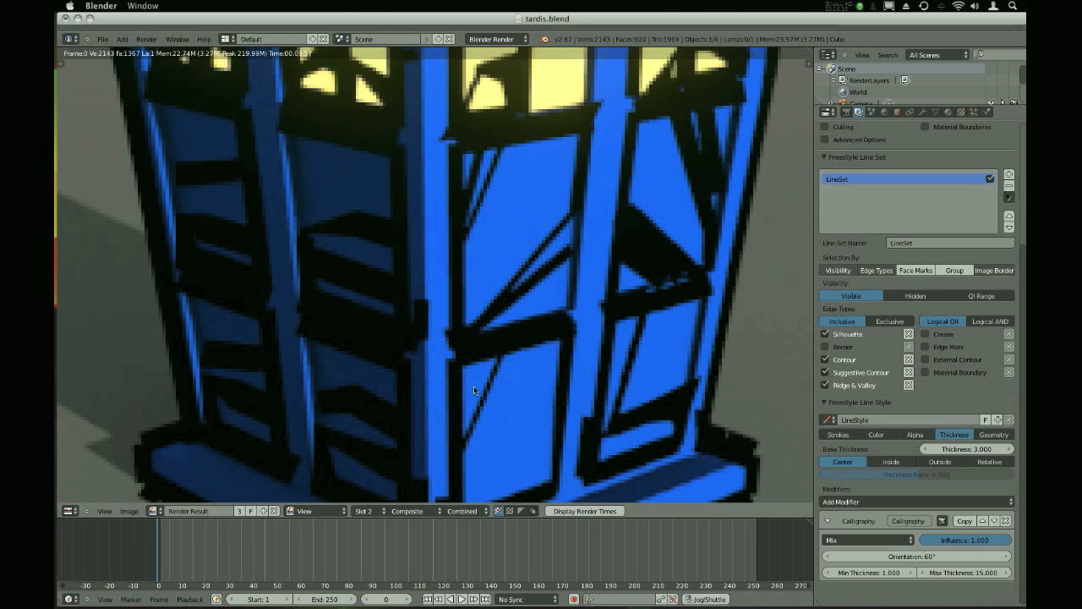
{"action": "key", "text": "Home"}
{"action": "scroll", "coordinate": [469, 387], "scroll_direction": "up", "scroll_amount": 3}
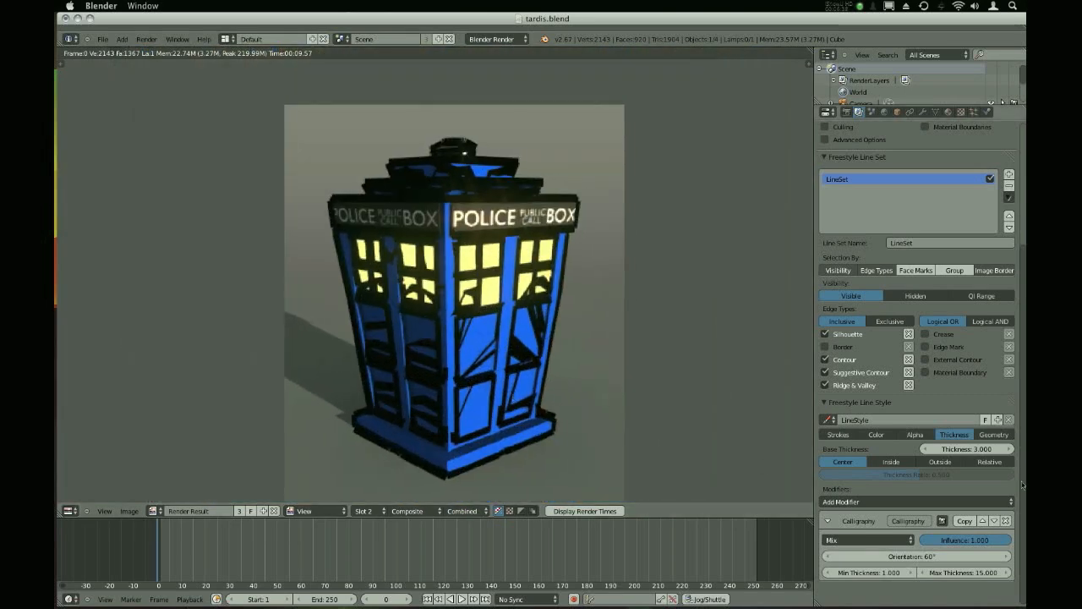
Remove the Calligraphy thickness modifier and show the line style's geometry settings
{"action": "left_click", "coordinate": [1005, 520]}
{"action": "left_click", "coordinate": [995, 434]}
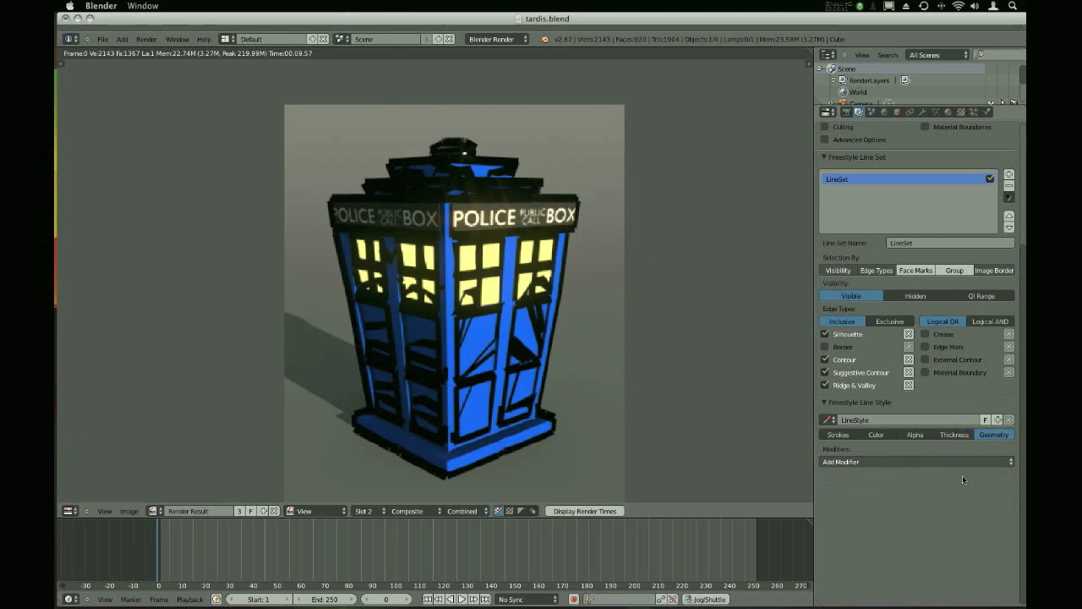
{"action": "left_click", "coordinate": [869, 461]}
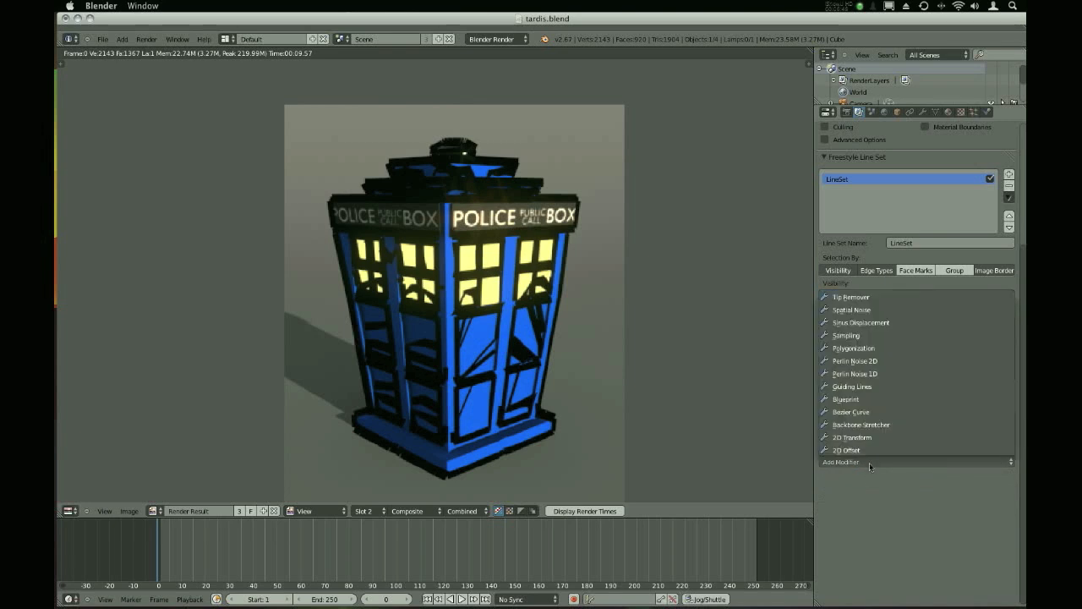
{"action": "left_click", "coordinate": [849, 449]}
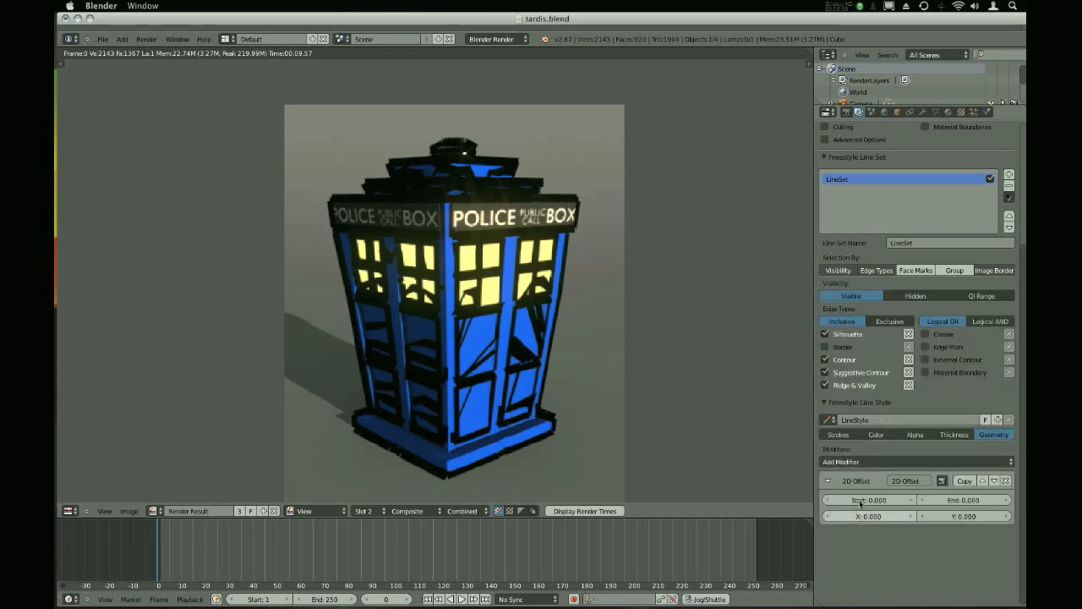
{"action": "left_click", "coordinate": [1005, 480]}
Close the render view and add a Tip Remover modifier to the line style's geometry
{"action": "key", "text": "Escape"}
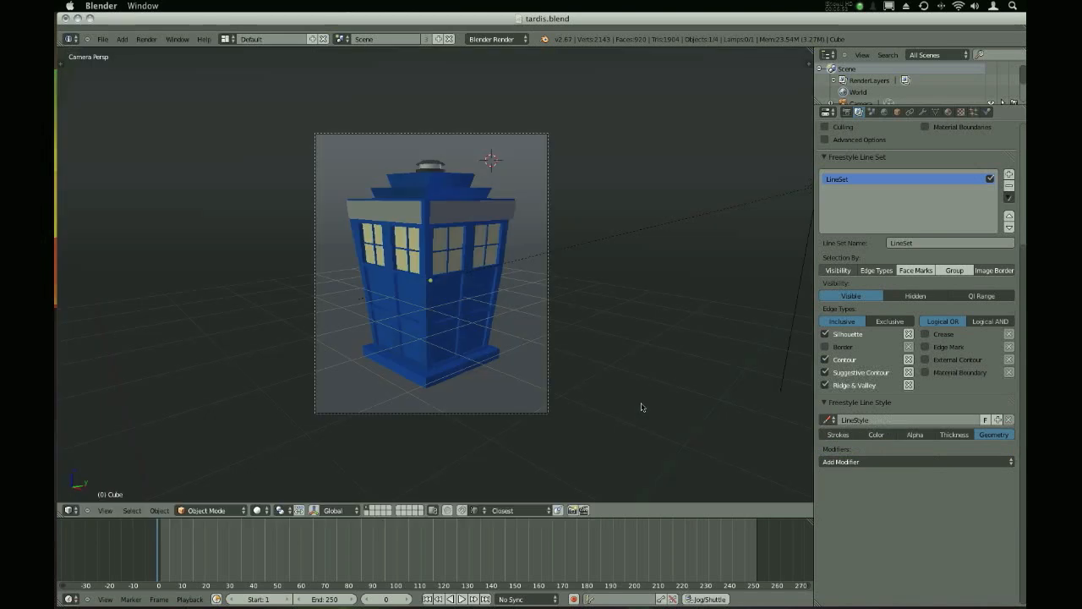
{"action": "left_click", "coordinate": [881, 462]}
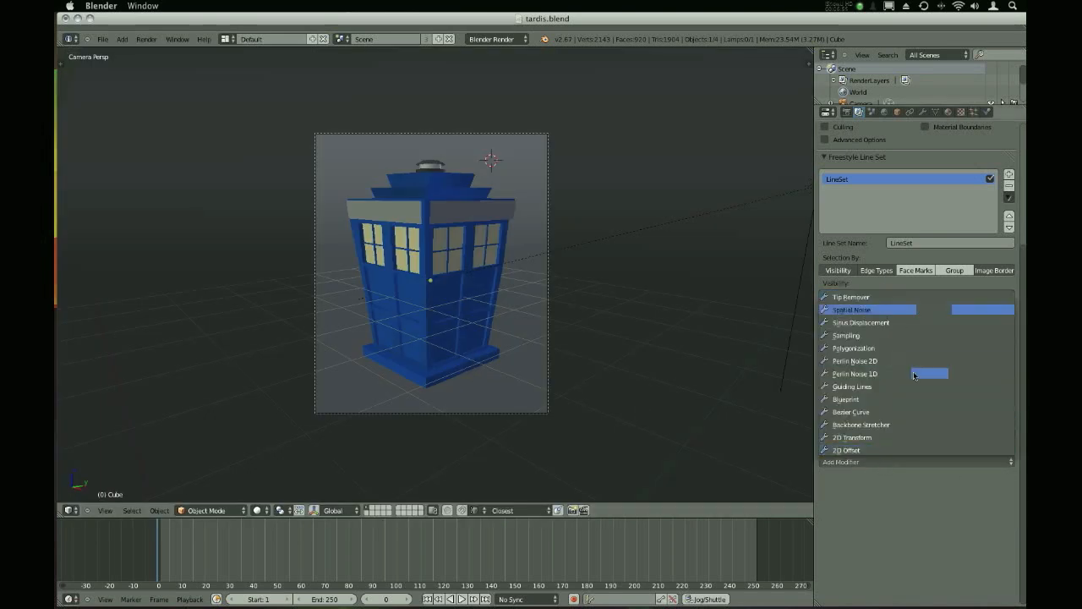
{"action": "left_click", "coordinate": [866, 464]}
{"action": "left_click", "coordinate": [866, 463]}
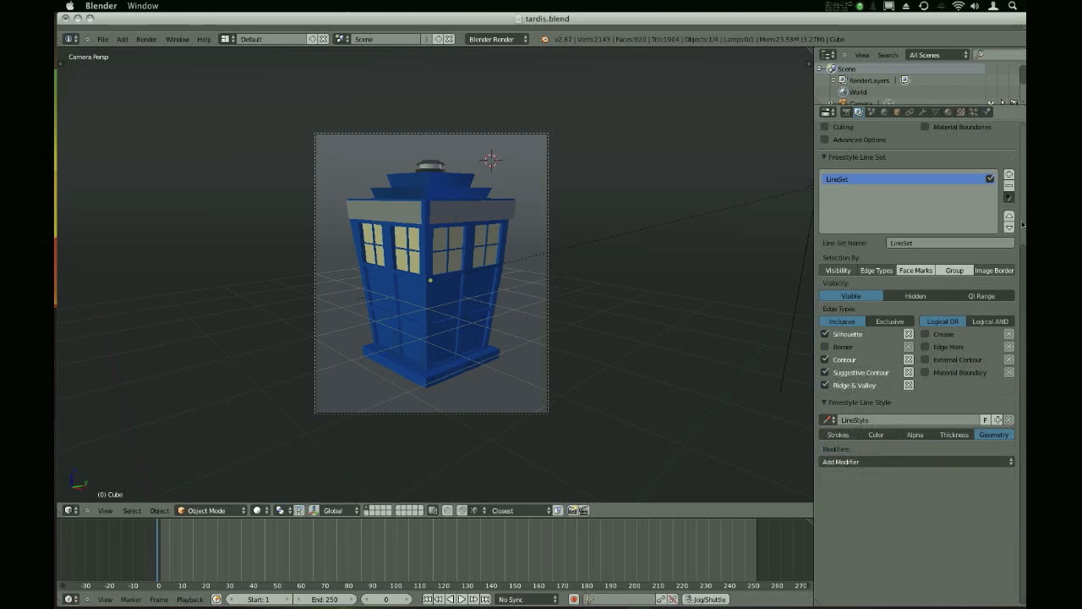
{"action": "scroll", "coordinate": [1022, 224], "scroll_direction": "up", "scroll_amount": 5}
{"action": "scroll", "coordinate": [1024, 273], "scroll_direction": "down", "scroll_amount": 1}
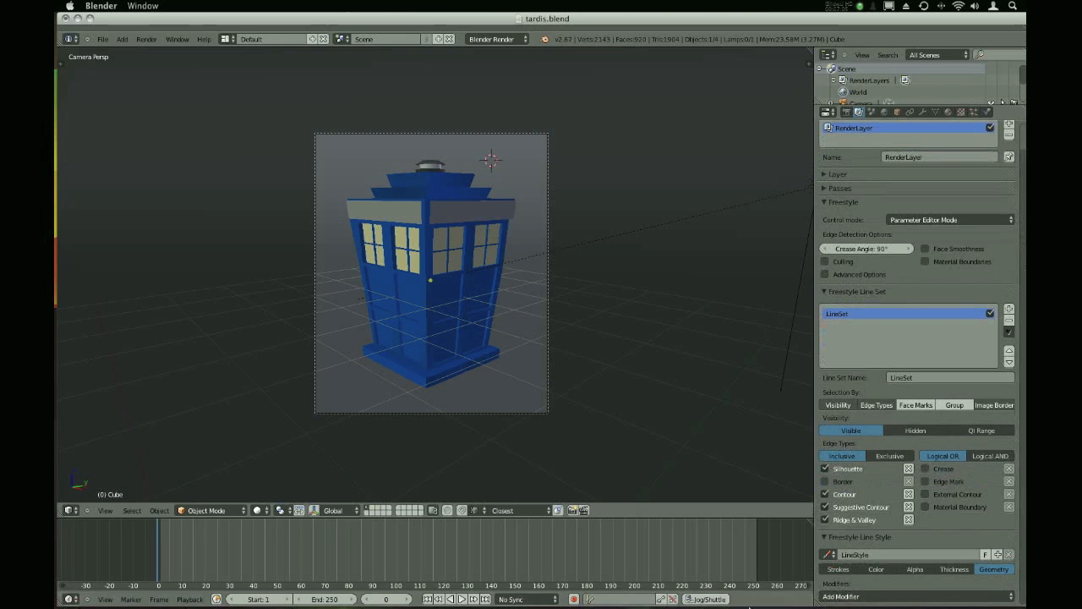
{"action": "left_click", "coordinate": [853, 595]}
{"action": "left_click", "coordinate": [824, 594]}
{"action": "left_click", "coordinate": [832, 592]}
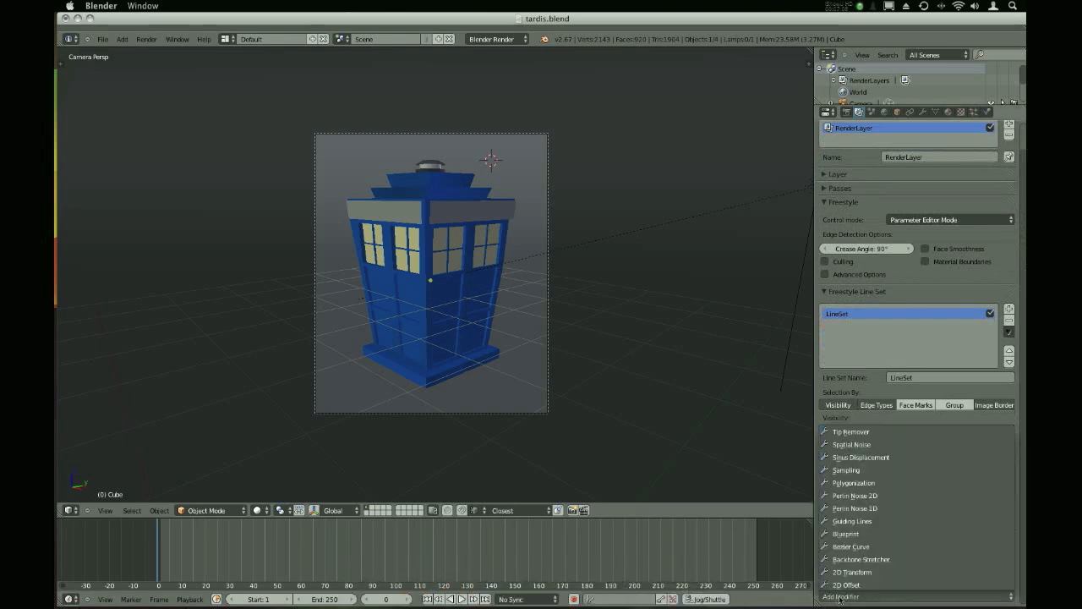
{"action": "scroll", "coordinate": [862, 477], "scroll_direction": "down", "scroll_amount": 2}
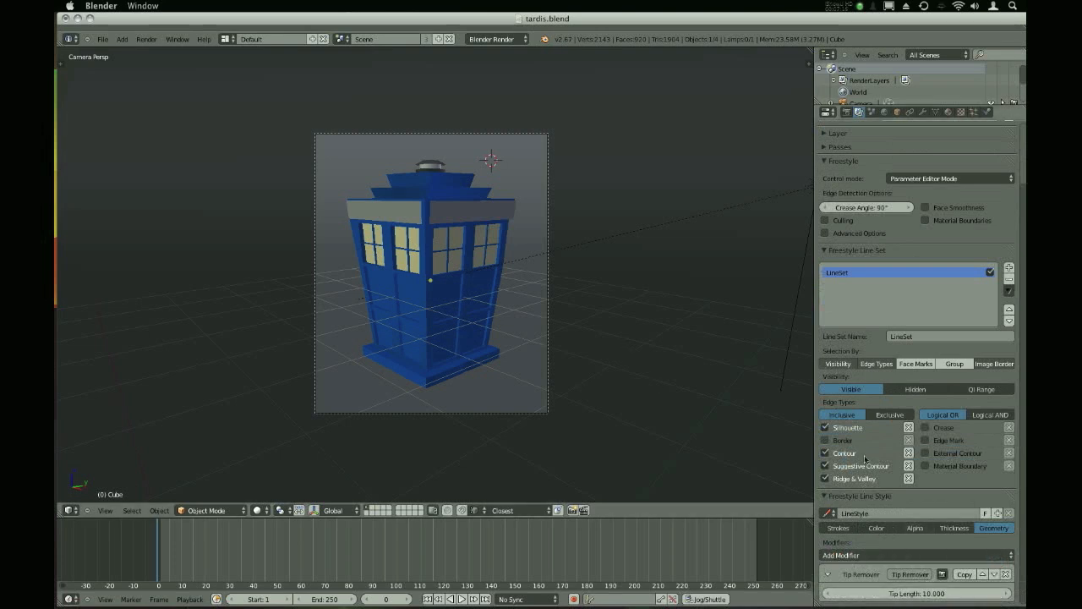
Set the Tip Remover's tip length to 15 and render the image
{"action": "left_click", "coordinate": [838, 527]}
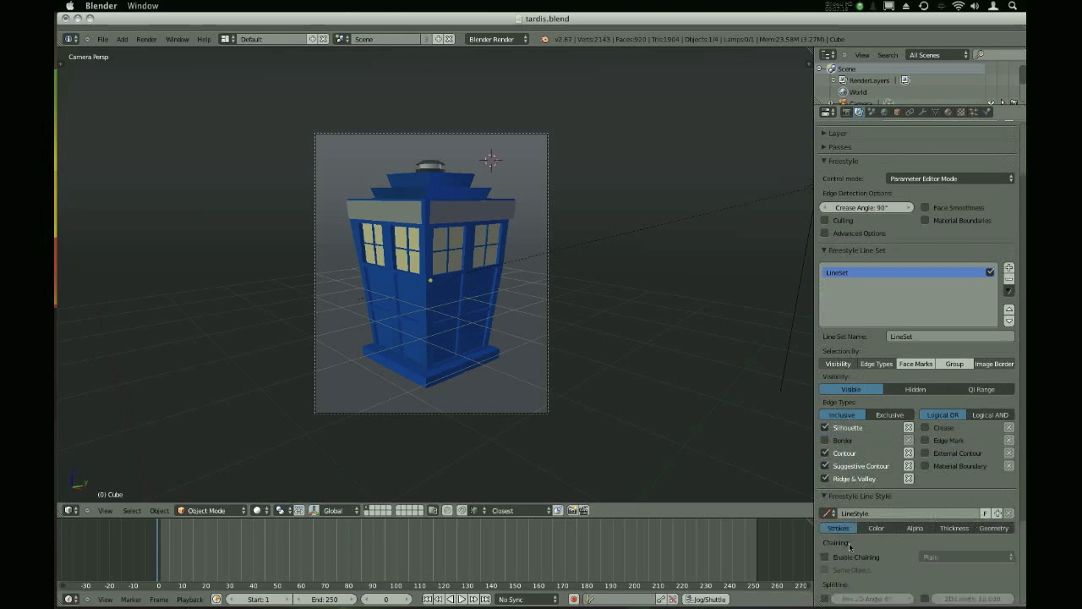
{"action": "scroll", "coordinate": [850, 549], "scroll_direction": "down", "scroll_amount": 2}
{"action": "left_click", "coordinate": [994, 481]}
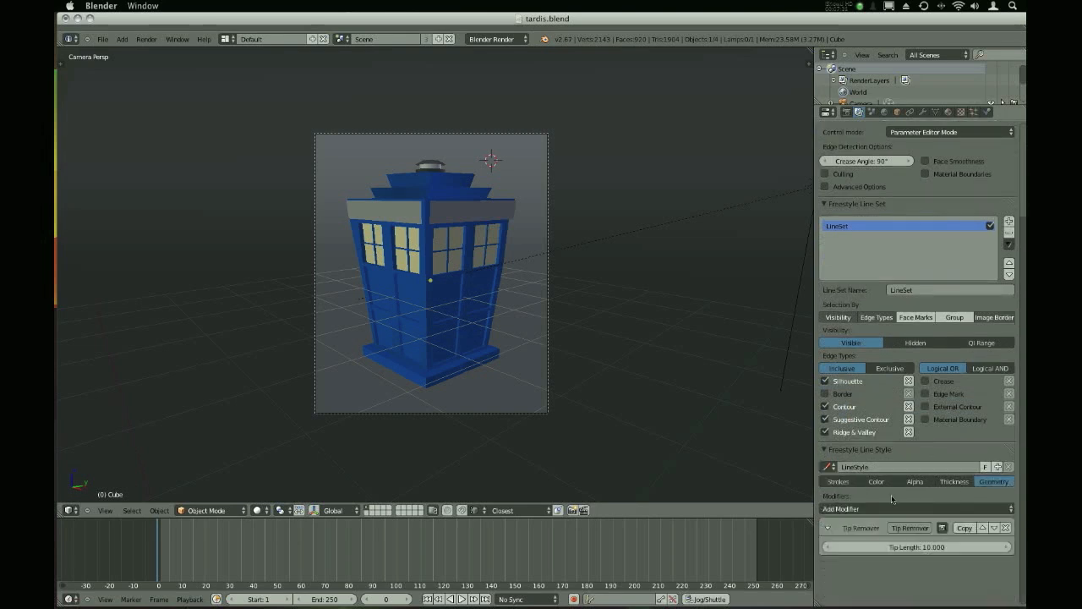
{"action": "left_click", "coordinate": [915, 548]}
{"action": "type", "text": "15"}
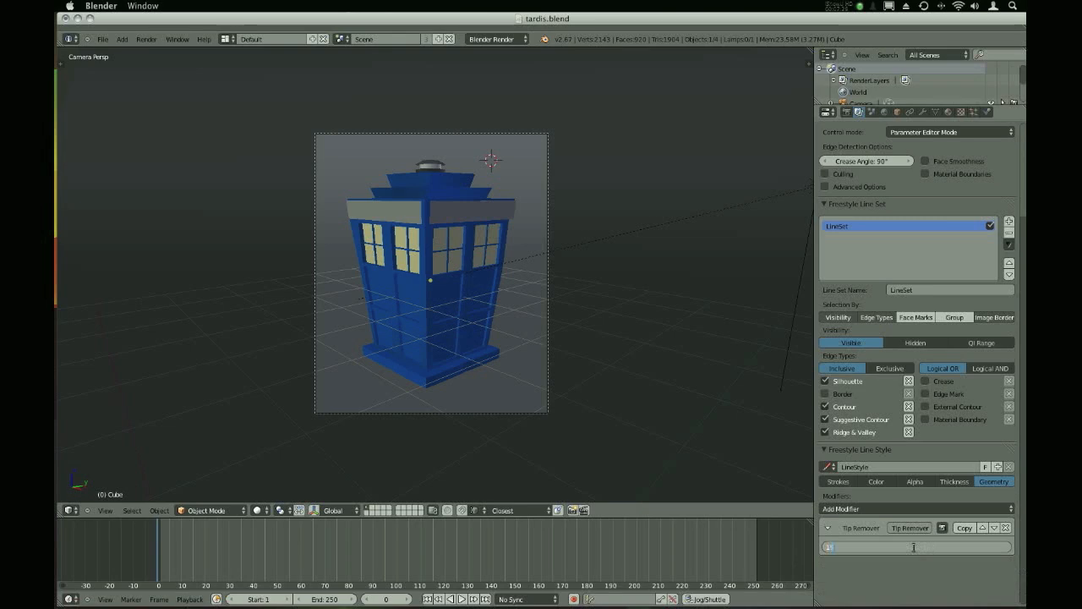
{"action": "key", "text": "Return"}
{"action": "key", "text": "F12"}
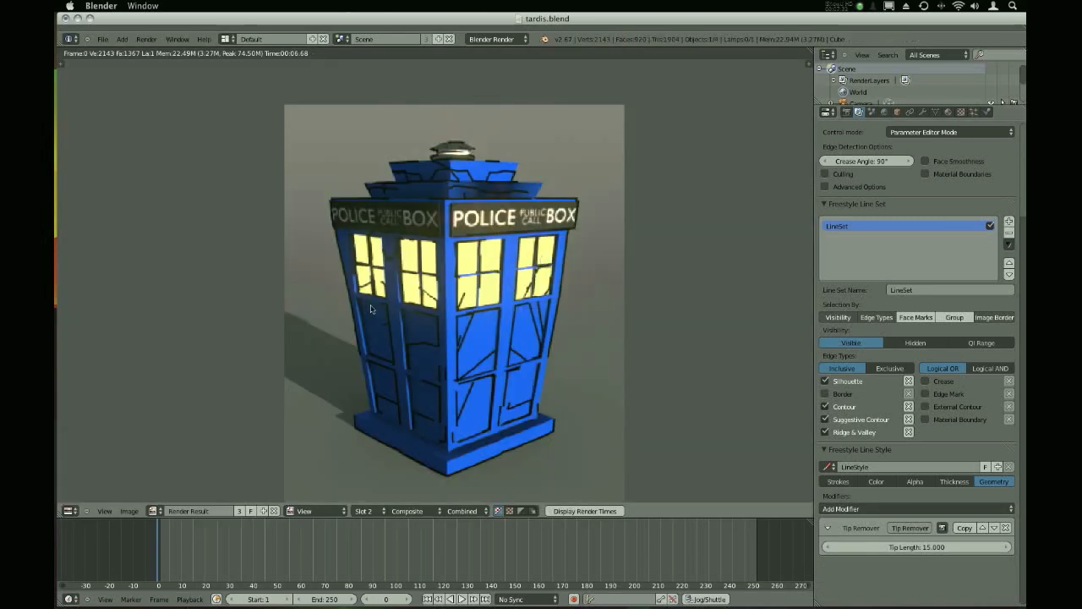
Examine the line ends around the rendered windows and door panels, marking them with temporary annotation strokes
{"action": "scroll", "coordinate": [371, 310], "scroll_direction": "up", "scroll_amount": 6}
{"action": "left_click_drag", "start_coordinate": [434, 297], "coordinate": [524, 306]}
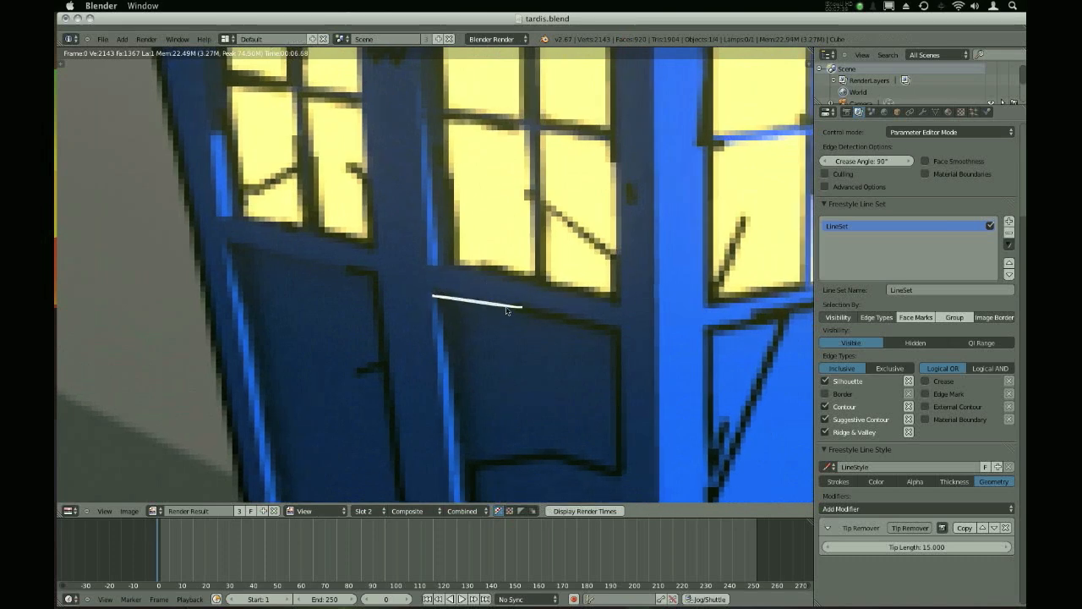
{"action": "left_click_drag", "start_coordinate": [520, 298], "coordinate": [513, 321]}
{"action": "mouse_move", "coordinate": [506, 297]}
{"action": "right_mouse_down"}
{"action": "mouse_move", "coordinate": [510, 307]}
{"action": "mouse_move", "coordinate": [431, 300]}
{"action": "right_mouse_up"}
{"action": "middle_click_drag", "start_coordinate": [533, 218], "coordinate": [476, 247]}
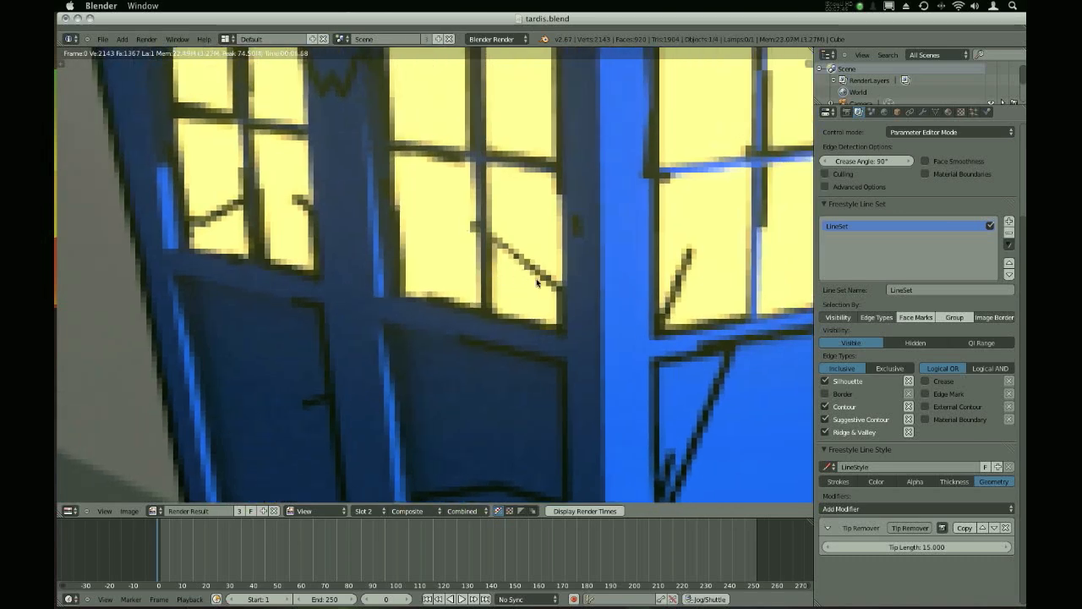
{"action": "left_click_drag", "start_coordinate": [558, 288], "coordinate": [412, 176]}
{"action": "mouse_move", "coordinate": [461, 228]}
{"action": "right_mouse_down"}
{"action": "mouse_move", "coordinate": [545, 283]}
{"action": "mouse_move", "coordinate": [526, 268]}
{"action": "right_mouse_up"}
{"action": "scroll", "coordinate": [528, 275], "scroll_direction": "down", "scroll_amount": 5}
{"action": "mouse_move", "coordinate": [660, 316]}
{"action": "middle_mouse_down"}
{"action": "mouse_move", "coordinate": [432, 290]}
{"action": "mouse_move", "coordinate": [455, 264]}
{"action": "middle_mouse_up"}
{"action": "scroll", "coordinate": [522, 410], "scroll_direction": "down", "scroll_amount": 4}
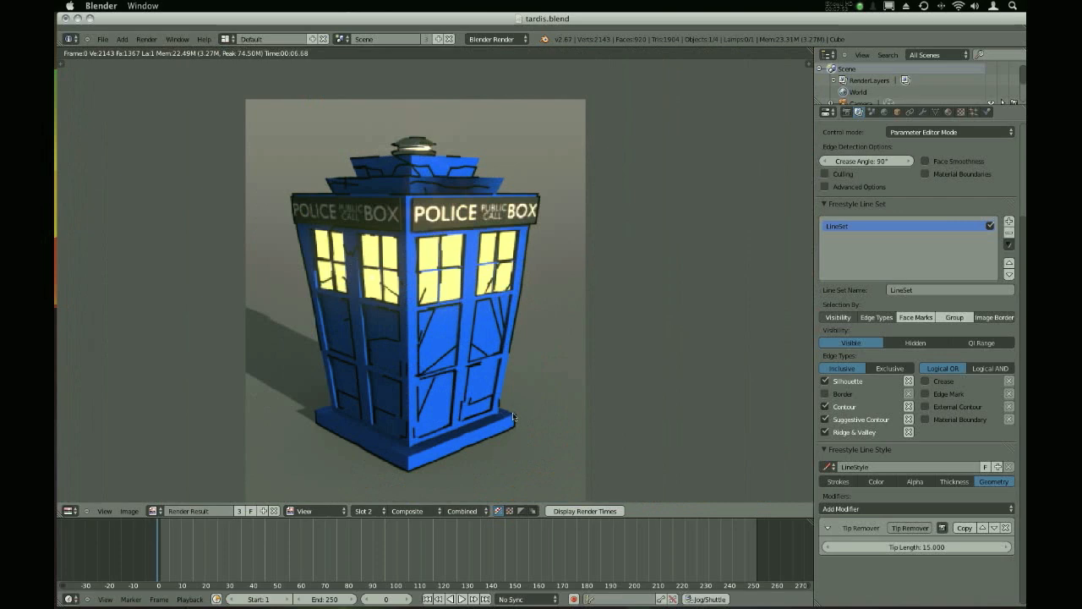
Remove the Tip Remover modifier and add a Spatial Noise geometry modifier
{"action": "left_click", "coordinate": [1005, 528]}
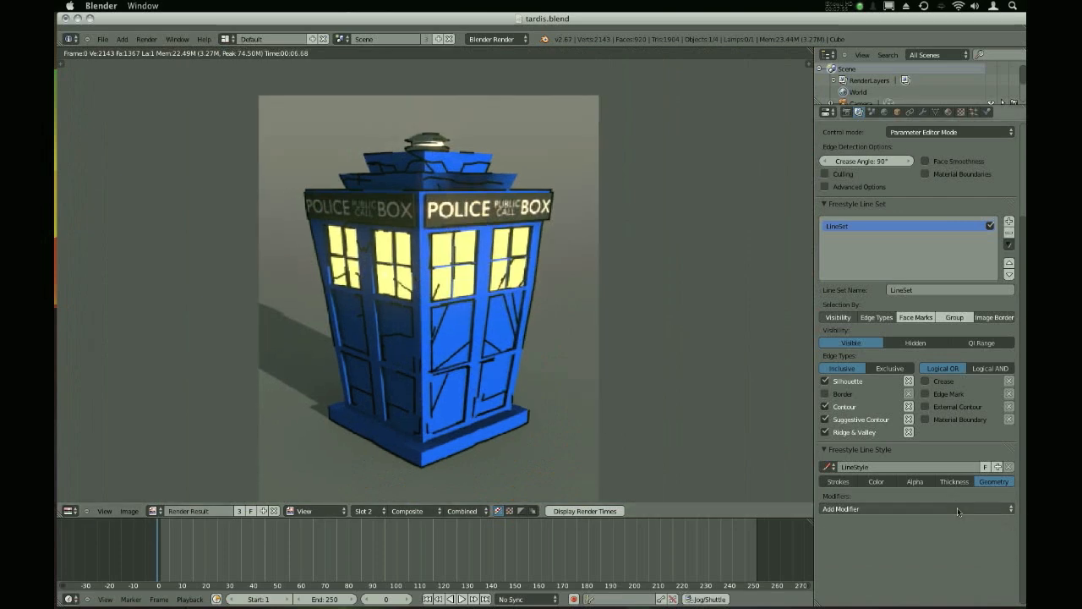
{"action": "left_click", "coordinate": [957, 508]}
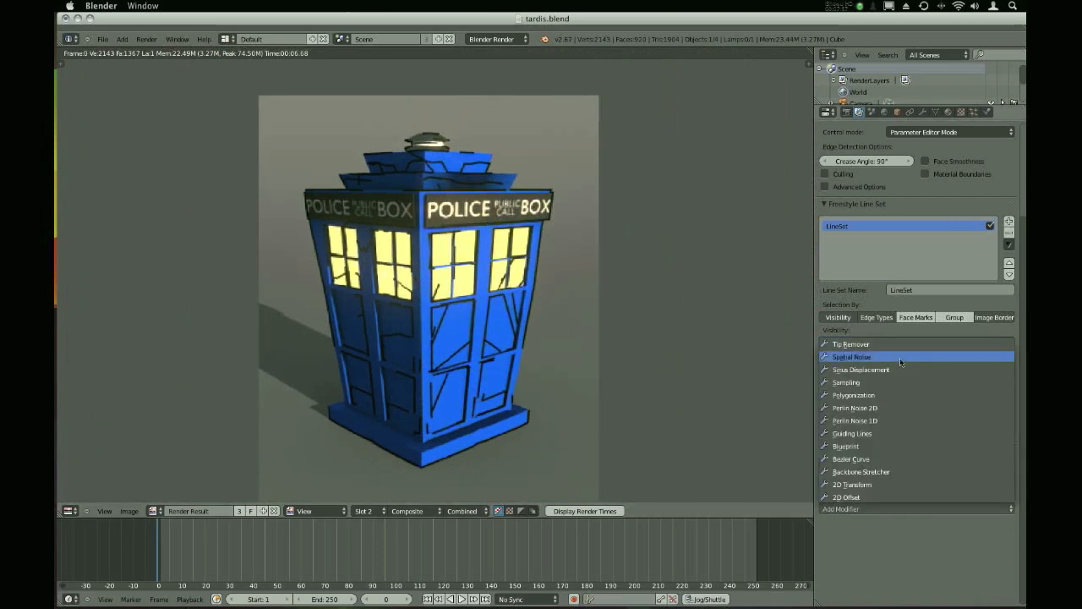
{"action": "left_click", "coordinate": [899, 357]}
Try stacking a Perlin Noise 2D modifier below Spatial Noise and remove it again
{"action": "left_click", "coordinate": [987, 510]}
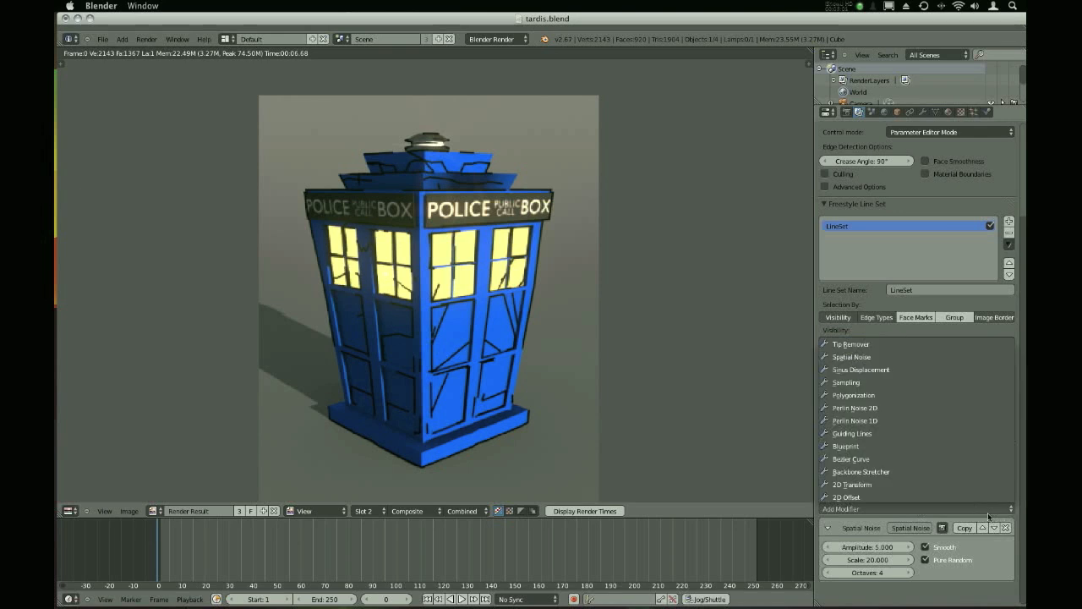
{"action": "left_click", "coordinate": [888, 509]}
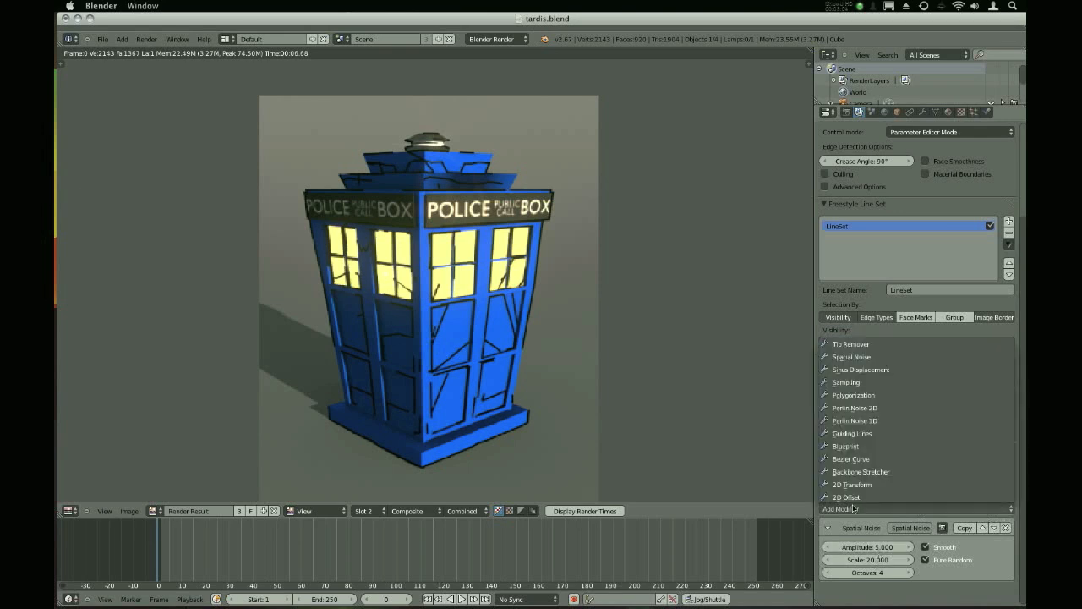
{"action": "left_click", "coordinate": [905, 509]}
{"action": "left_click", "coordinate": [918, 410]}
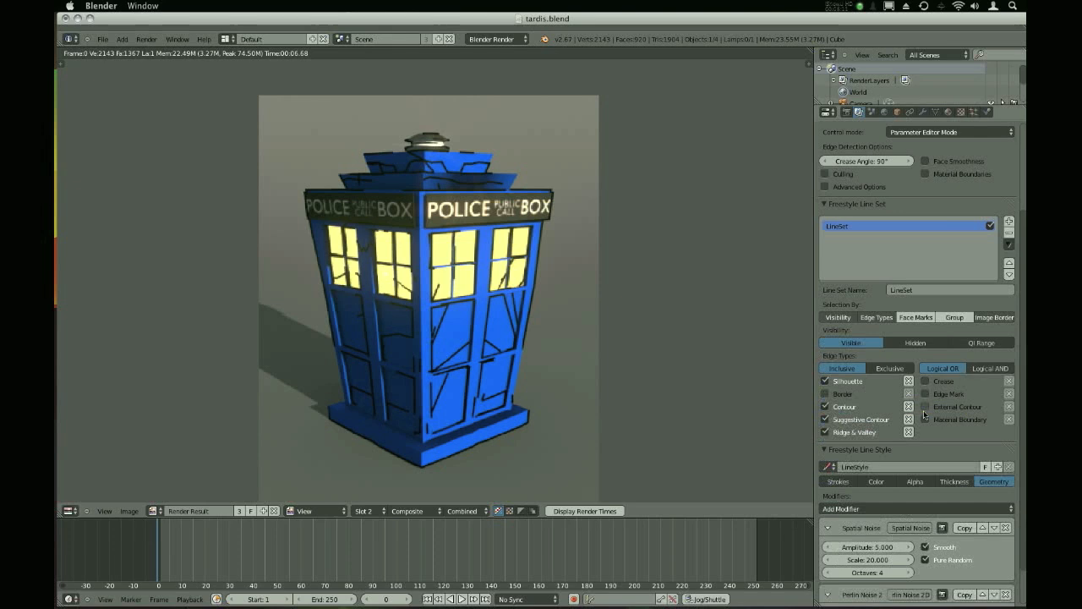
{"action": "scroll", "coordinate": [918, 461], "scroll_direction": "down", "scroll_amount": 2}
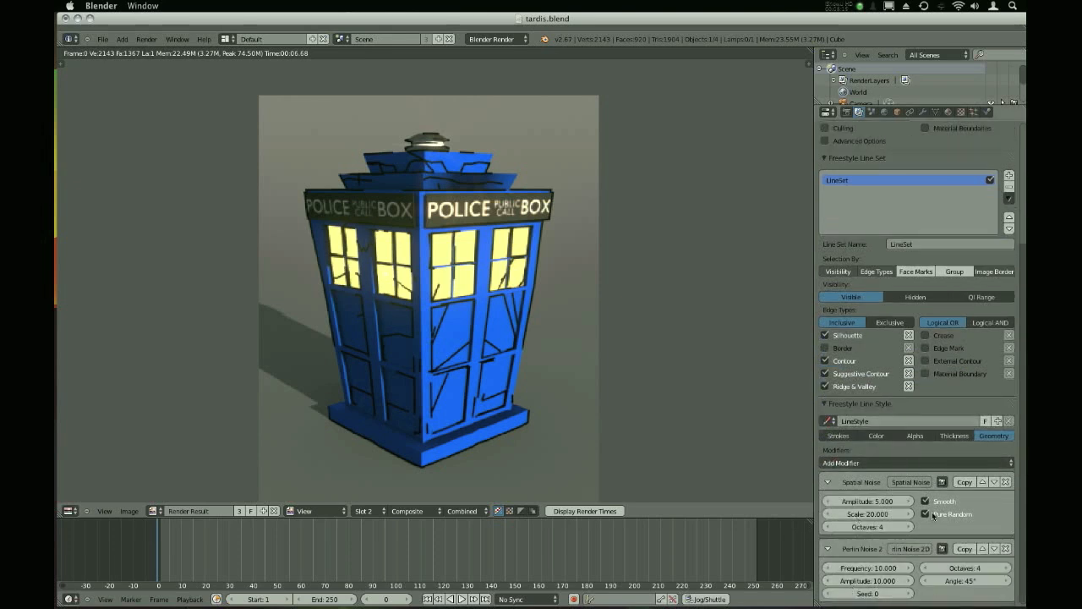
{"action": "left_click", "coordinate": [1005, 549]}
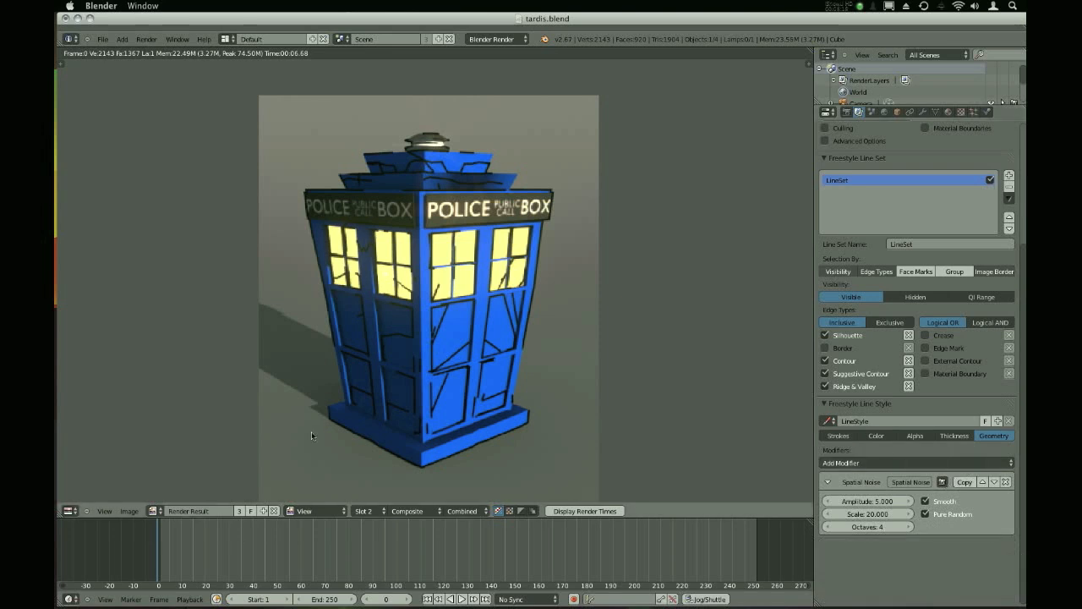
Render the image with the Spatial Noise modifier and view the resulting lines up close
{"action": "key", "text": "F12"}
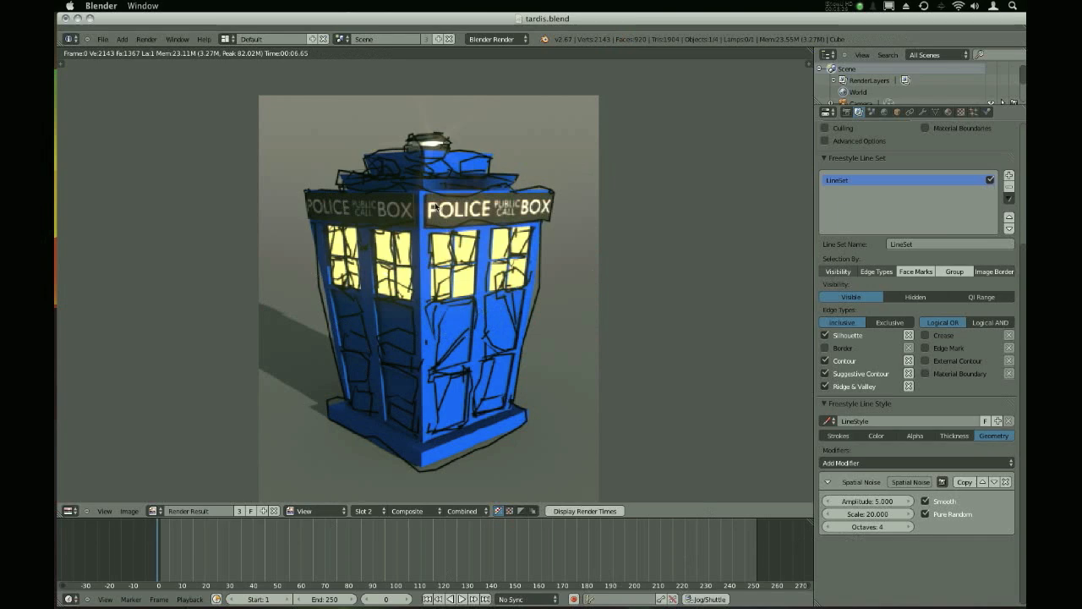
{"action": "scroll", "coordinate": [426, 260], "scroll_direction": "down", "scroll_amount": 2}
{"action": "scroll", "coordinate": [429, 267], "scroll_direction": "up", "scroll_amount": 4}
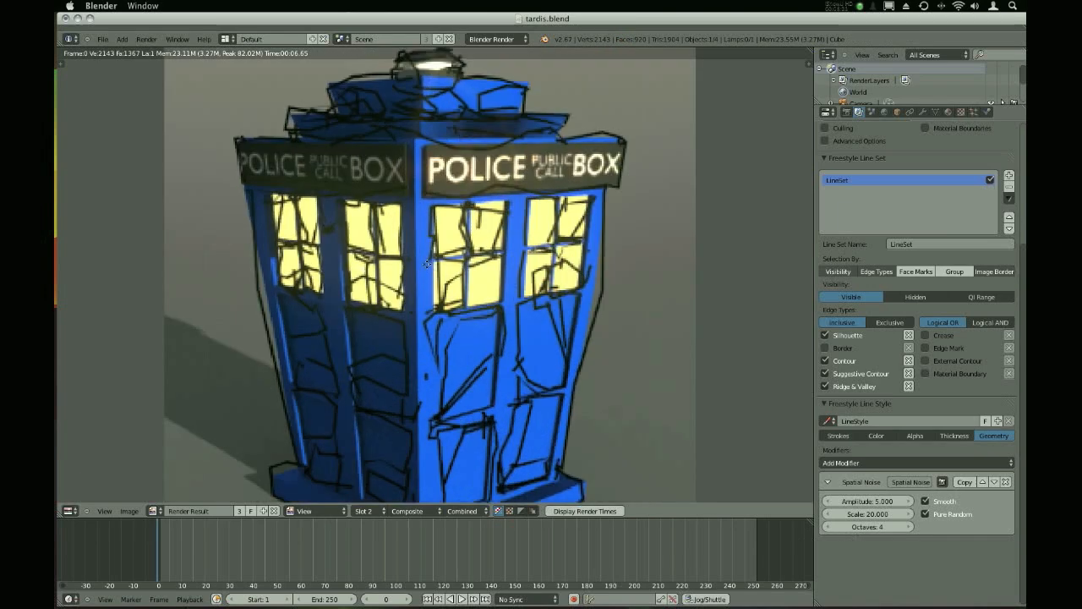
{"action": "middle_click_drag", "start_coordinate": [429, 271], "coordinate": [438, 228]}
{"action": "scroll", "coordinate": [438, 229], "scroll_direction": "down", "scroll_amount": 2}
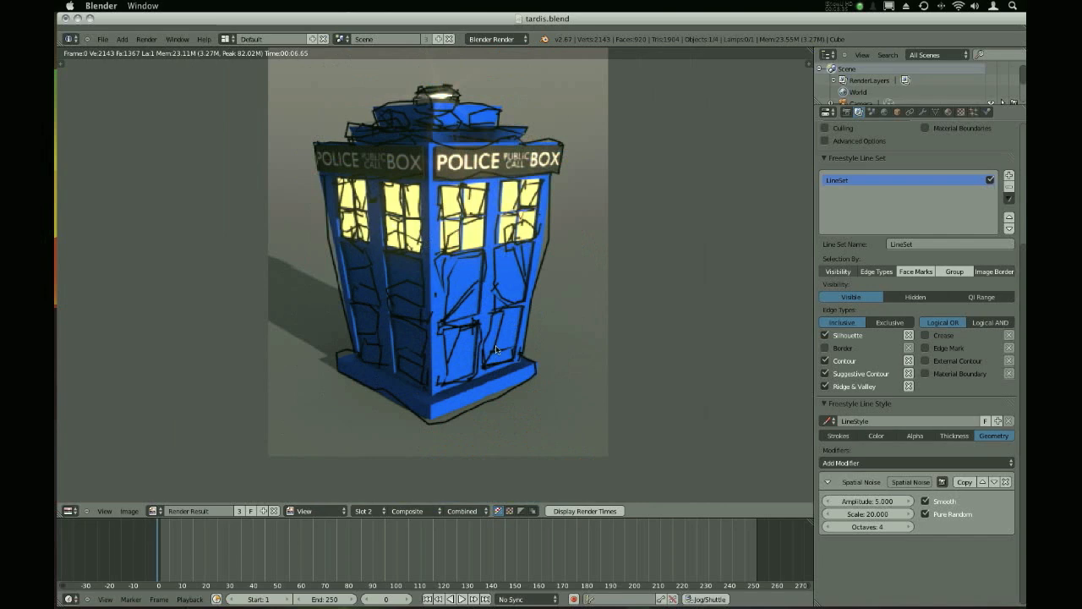
Check the contents of render slot 1 and switch back to slot 2
{"action": "left_click", "coordinate": [365, 510]}
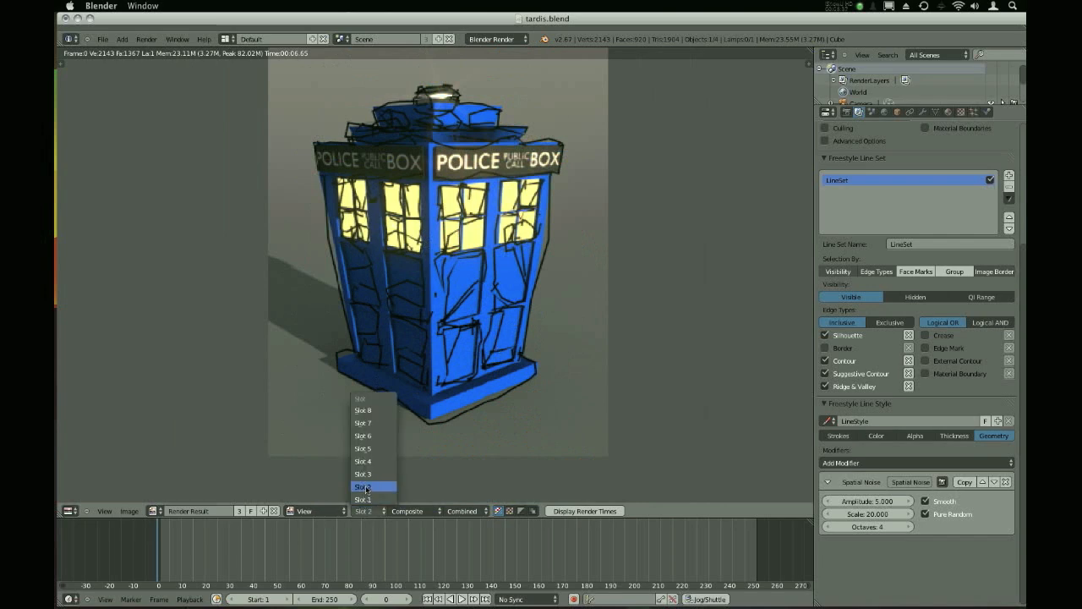
{"action": "left_click", "coordinate": [366, 502]}
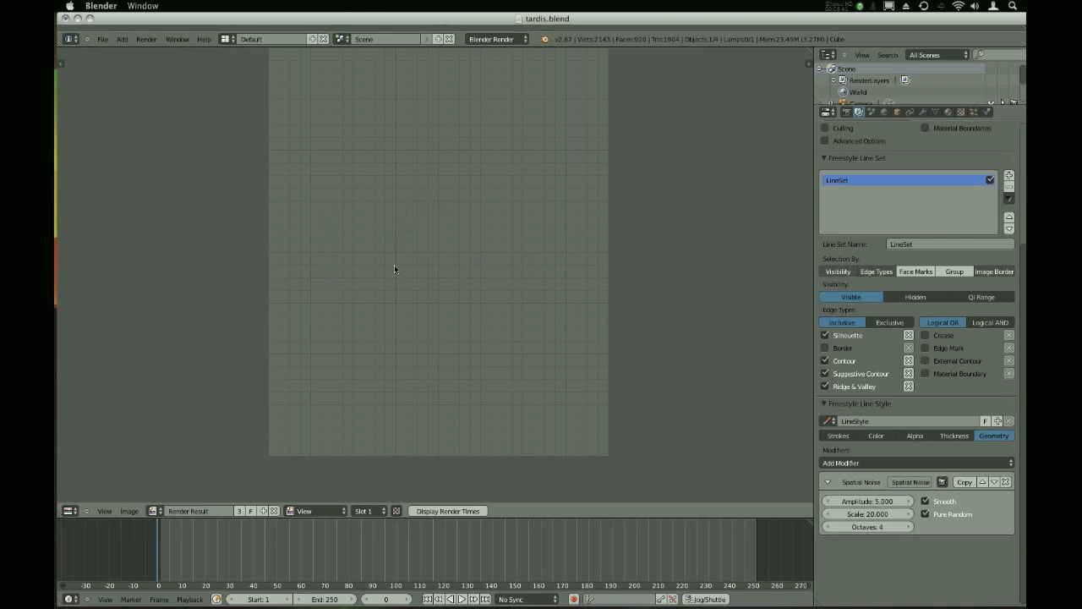
{"action": "left_click", "coordinate": [365, 511]}
{"action": "left_click", "coordinate": [367, 487]}
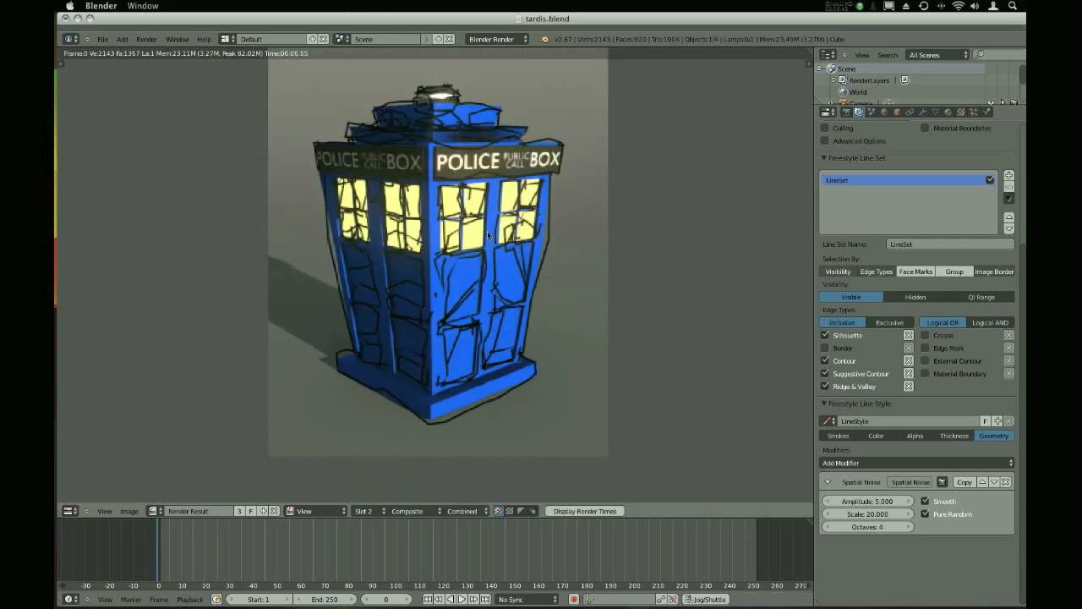
Examine how Spatial Noise affects the lines on the windows and the police box's outer edge
{"action": "scroll", "coordinate": [487, 236], "scroll_direction": "up", "scroll_amount": 6}
{"action": "scroll", "coordinate": [482, 291], "scroll_direction": "down", "scroll_amount": 4}
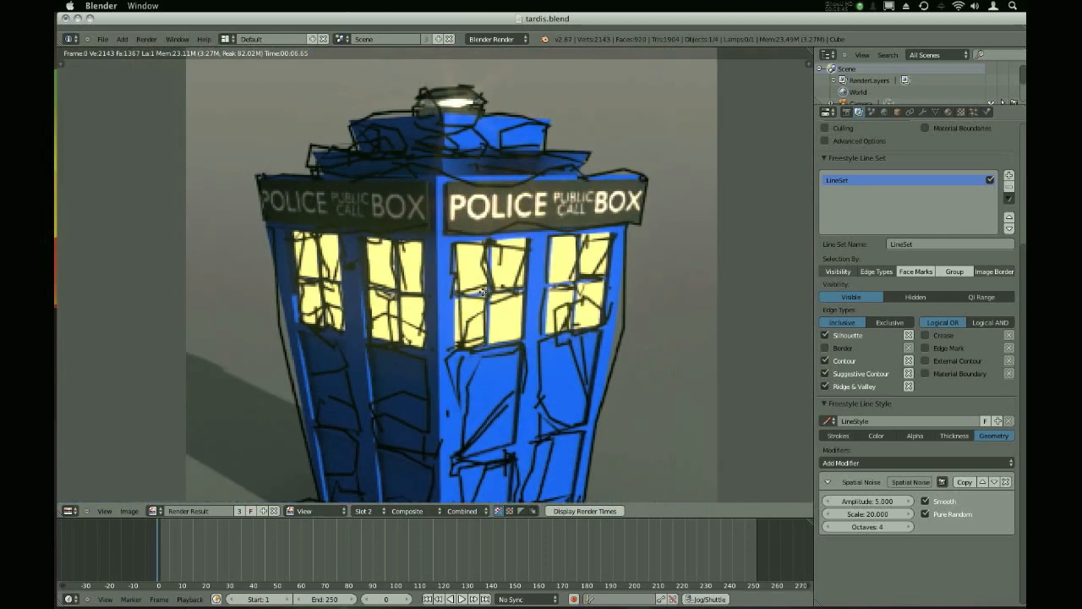
{"action": "middle_click_drag", "start_coordinate": [482, 292], "coordinate": [511, 209]}
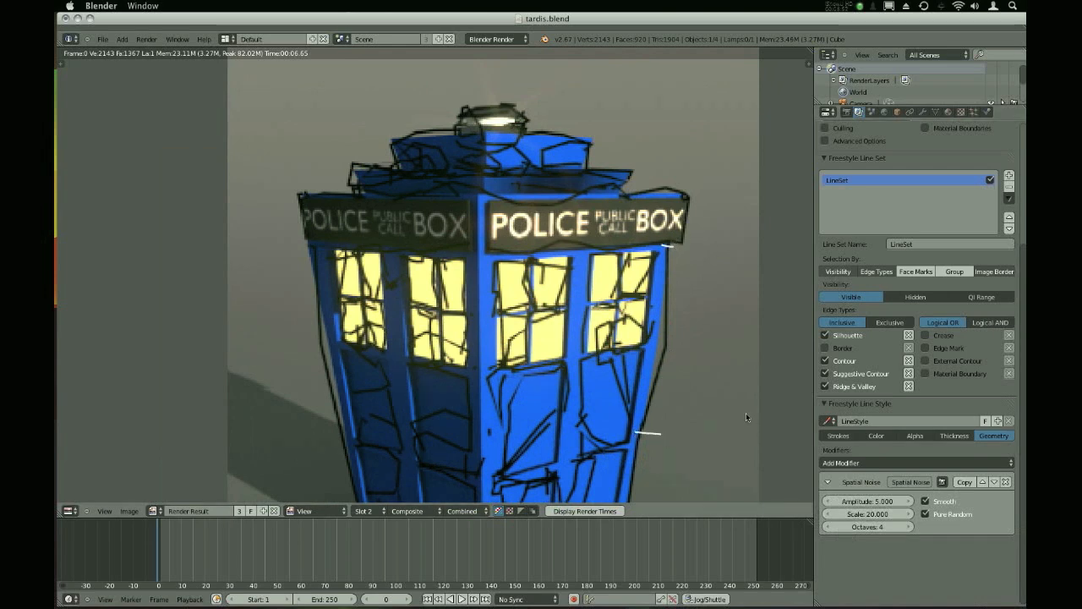
{"action": "left_click_drag", "start_coordinate": [659, 402], "coordinate": [712, 280]}
{"action": "mouse_move", "coordinate": [707, 292]}
{"action": "right_mouse_down"}
{"action": "mouse_move", "coordinate": [731, 274]}
{"action": "mouse_move", "coordinate": [666, 346]}
{"action": "mouse_move", "coordinate": [657, 461]}
{"action": "mouse_move", "coordinate": [634, 429]}
{"action": "mouse_move", "coordinate": [668, 232]}
{"action": "right_mouse_up"}
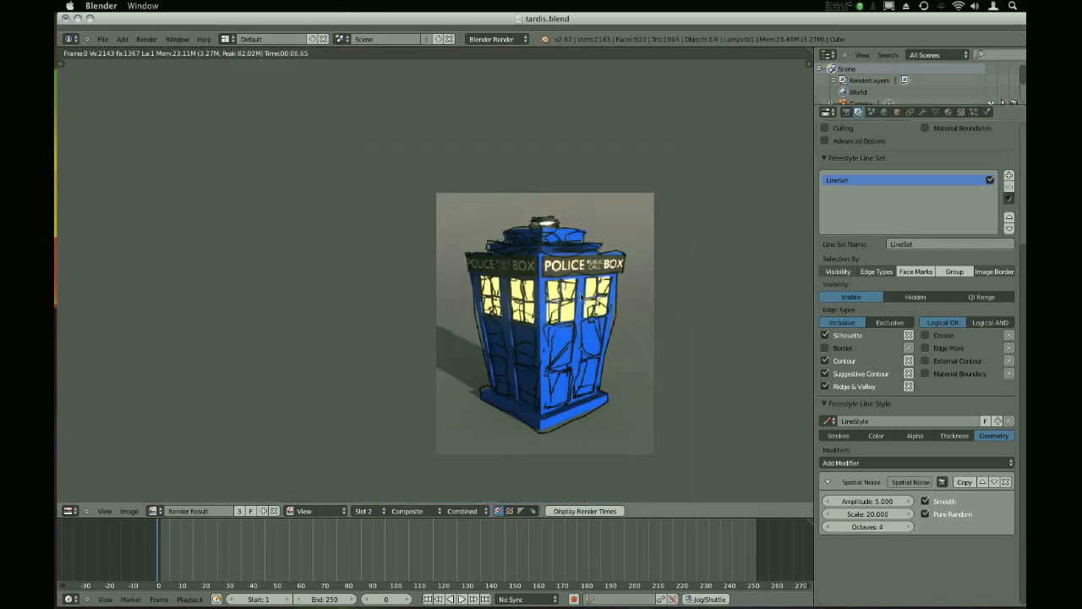
{"action": "scroll", "coordinate": [581, 297], "scroll_direction": "down", "scroll_amount": 4}
{"action": "middle_click_drag", "start_coordinate": [581, 298], "coordinate": [581, 257]}
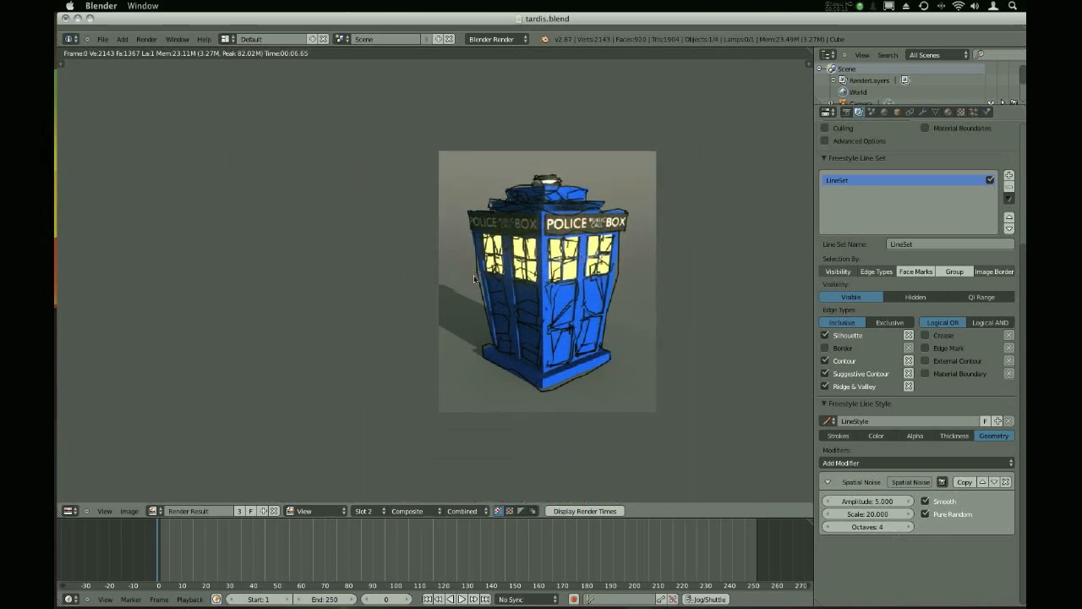
Switch the render result to slot 1 for the next test render
{"action": "left_click", "coordinate": [845, 463]}
{"action": "left_click", "coordinate": [363, 511]}
{"action": "left_click", "coordinate": [365, 498]}
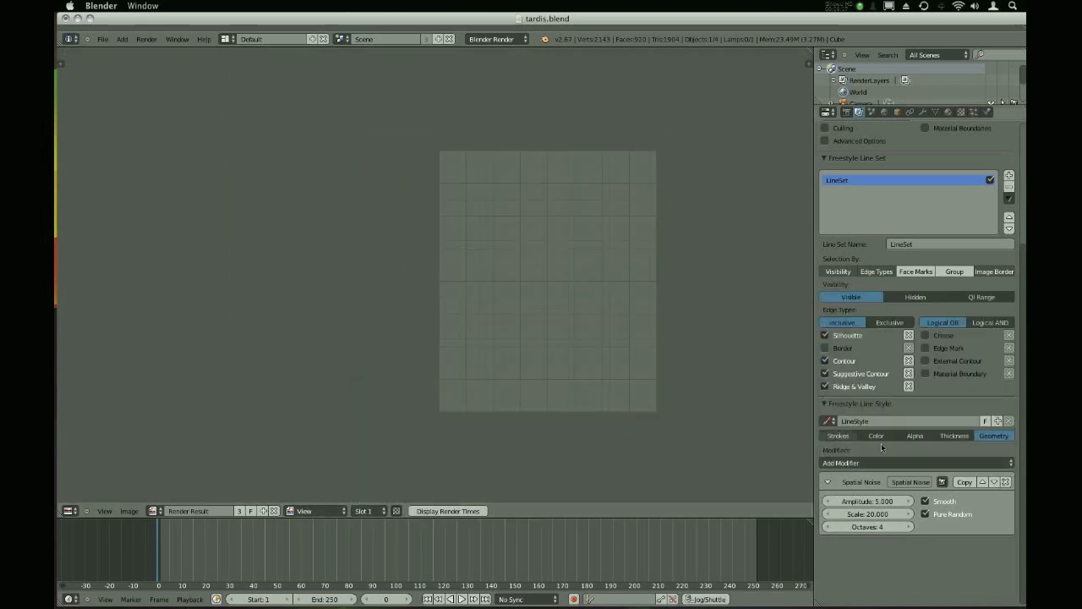
Replace the Spatial Noise modifier with Sinus Displacement and render the image to inspect its lines
{"action": "left_click", "coordinate": [1006, 481]}
{"action": "left_click", "coordinate": [994, 467]}
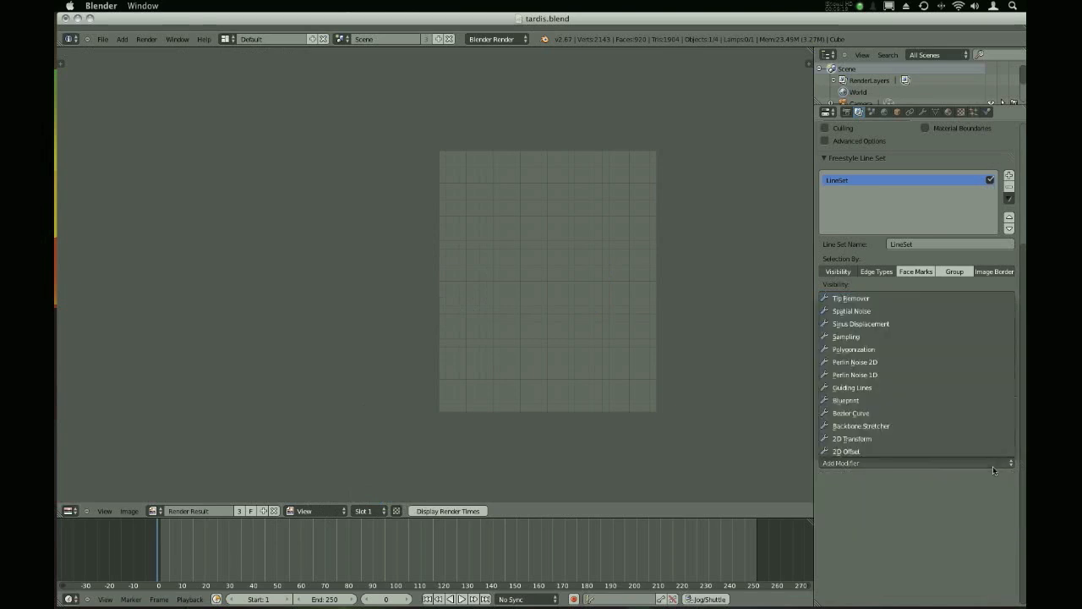
{"action": "left_click", "coordinate": [915, 324]}
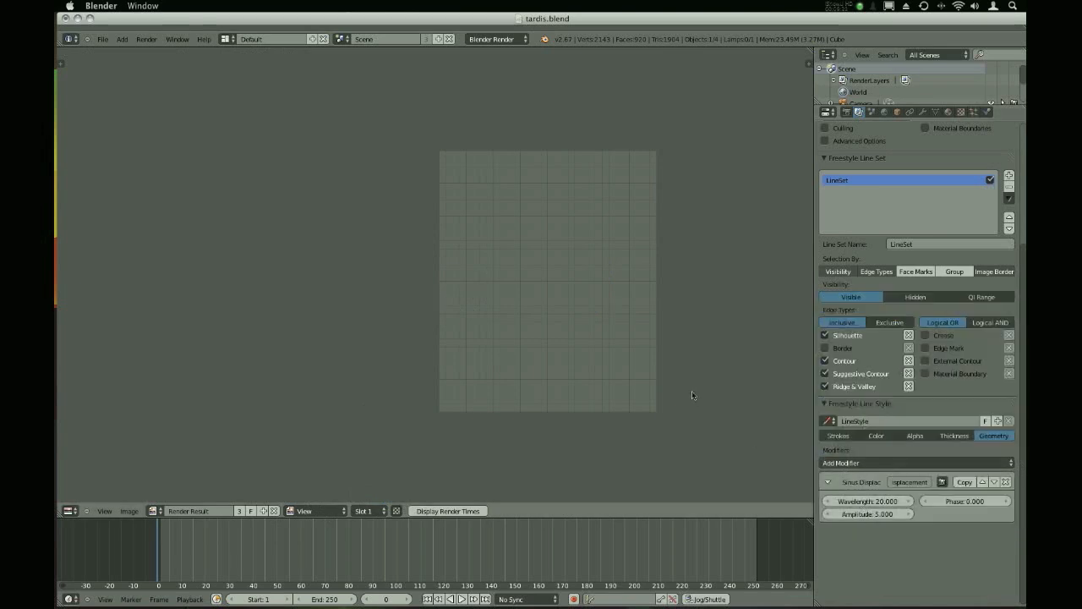
{"action": "key", "text": "F12"}
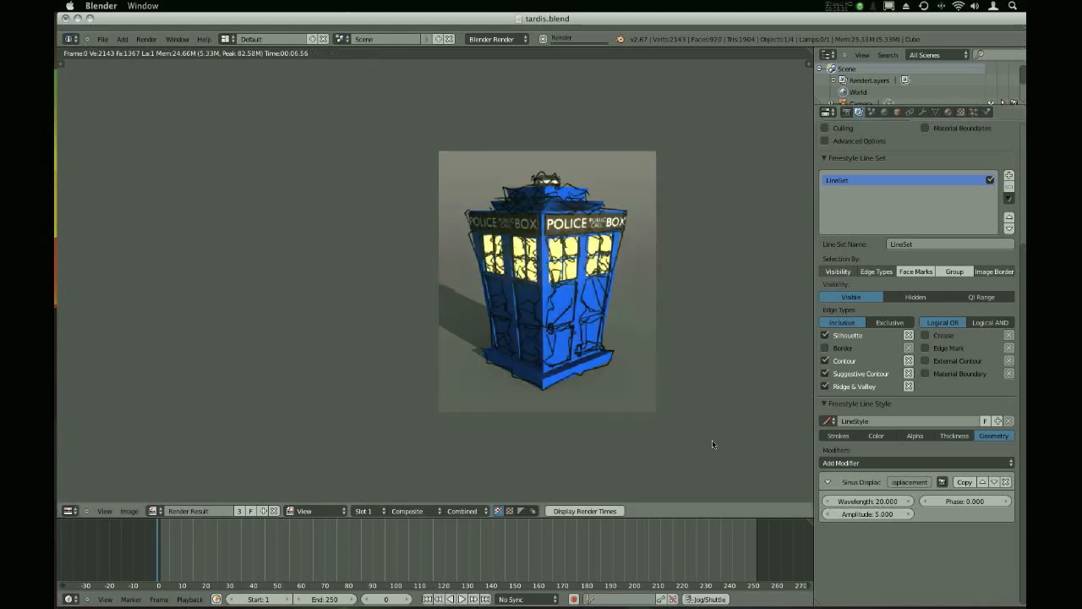
{"action": "scroll", "coordinate": [551, 365], "scroll_direction": "up", "scroll_amount": 8}
{"action": "scroll", "coordinate": [551, 366], "scroll_direction": "down", "scroll_amount": 8}
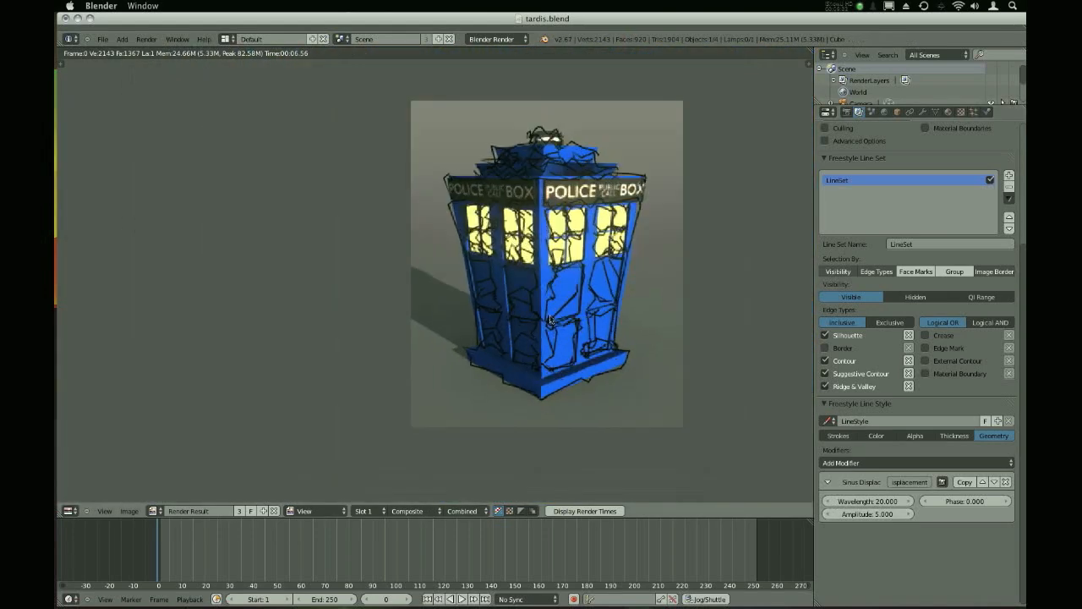
Examine how Sinus Displacement distorts the lines around the windows, door panels and roof in the render
{"action": "scroll", "coordinate": [551, 295], "scroll_direction": "up", "scroll_amount": 8}
{"action": "middle_click_drag", "start_coordinate": [551, 295], "coordinate": [492, 413]}
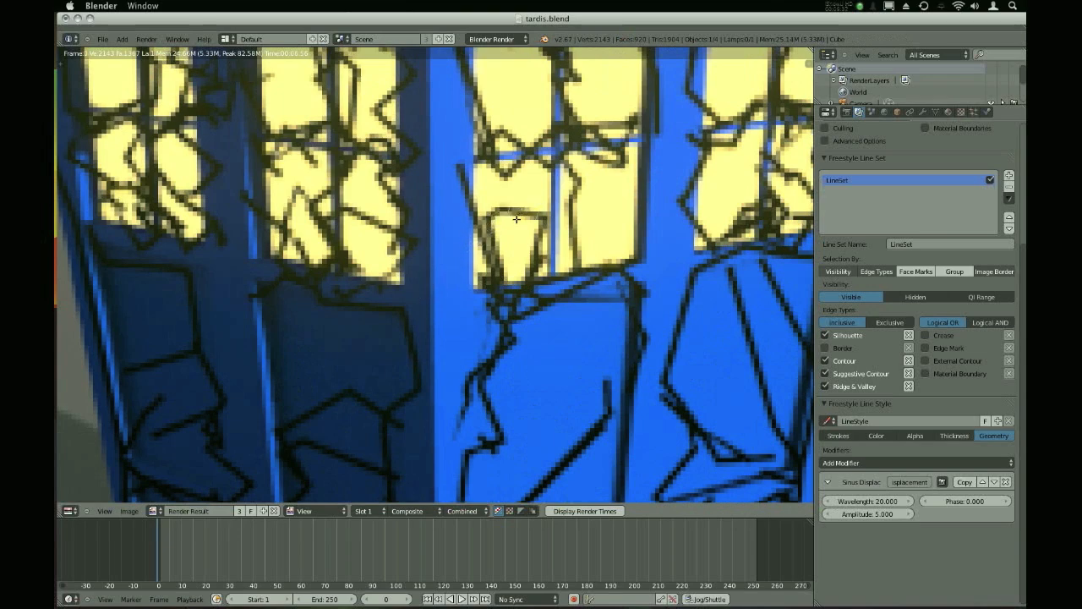
{"action": "scroll", "coordinate": [513, 241], "scroll_direction": "down", "scroll_amount": 6}
{"action": "middle_click_drag", "start_coordinate": [512, 241], "coordinate": [543, 222]}
{"action": "middle_click_drag", "start_coordinate": [401, 288], "coordinate": [437, 411]}
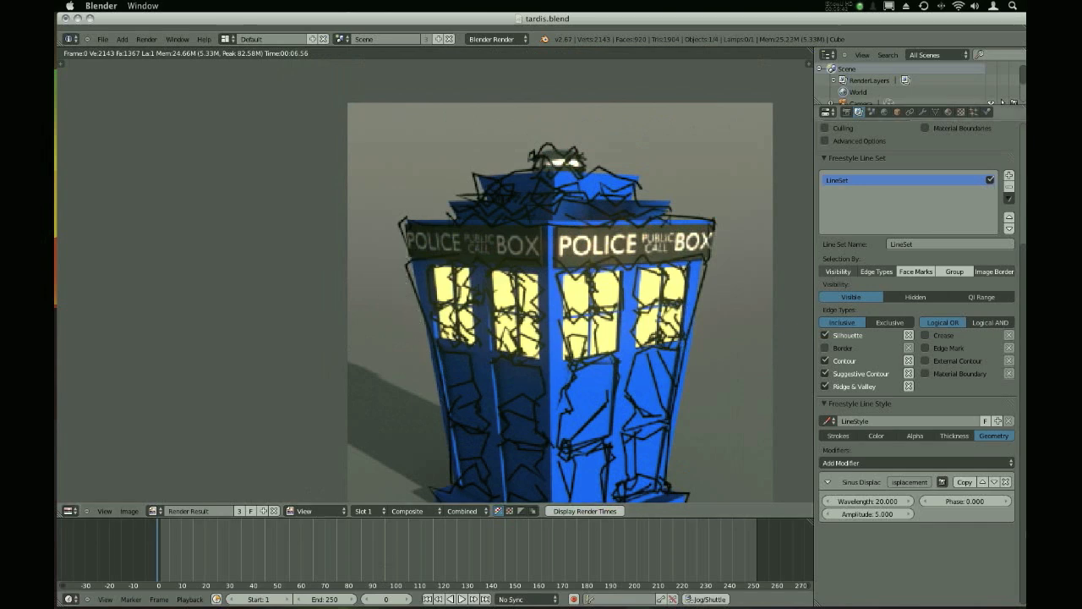
Replace the Sinus Displacement modifier with Sampling, set its sampling to 20, and render the image
{"action": "left_click", "coordinate": [1006, 482]}
{"action": "left_click", "coordinate": [915, 463]}
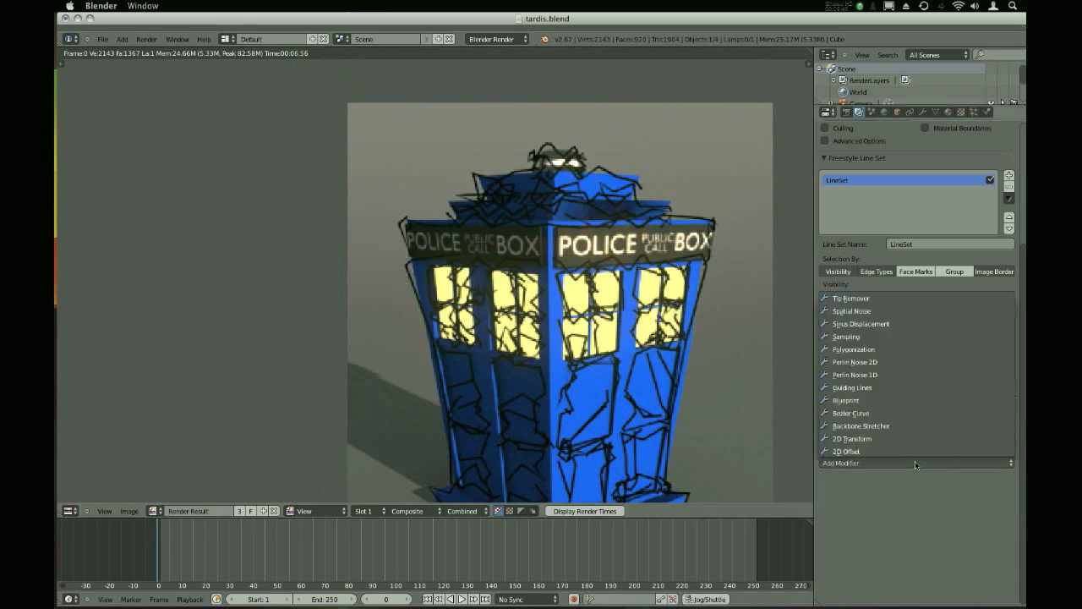
{"action": "left_click", "coordinate": [905, 335]}
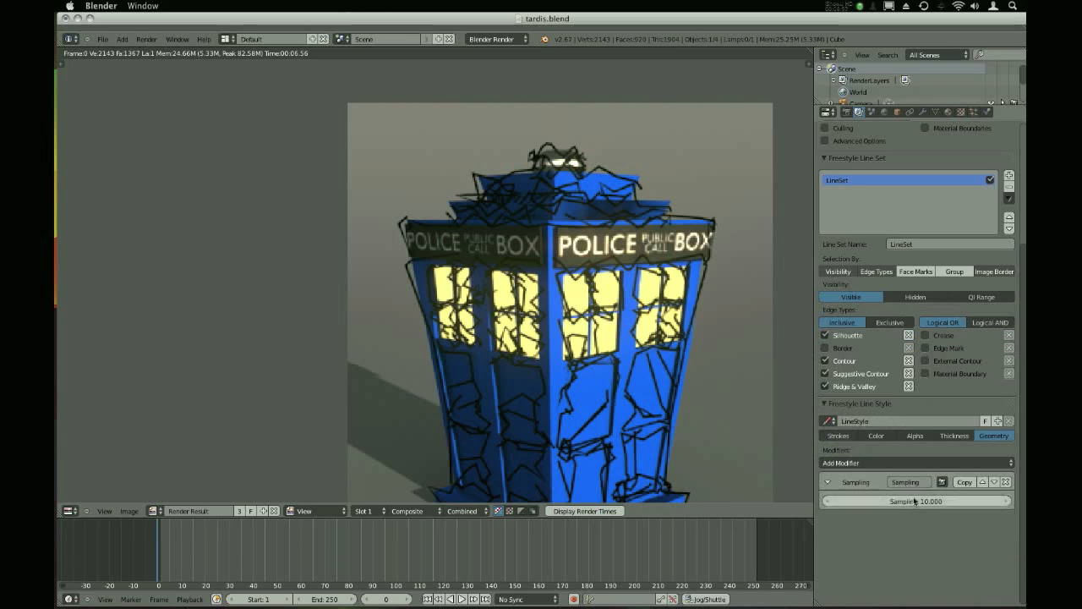
{"action": "left_click", "coordinate": [915, 499]}
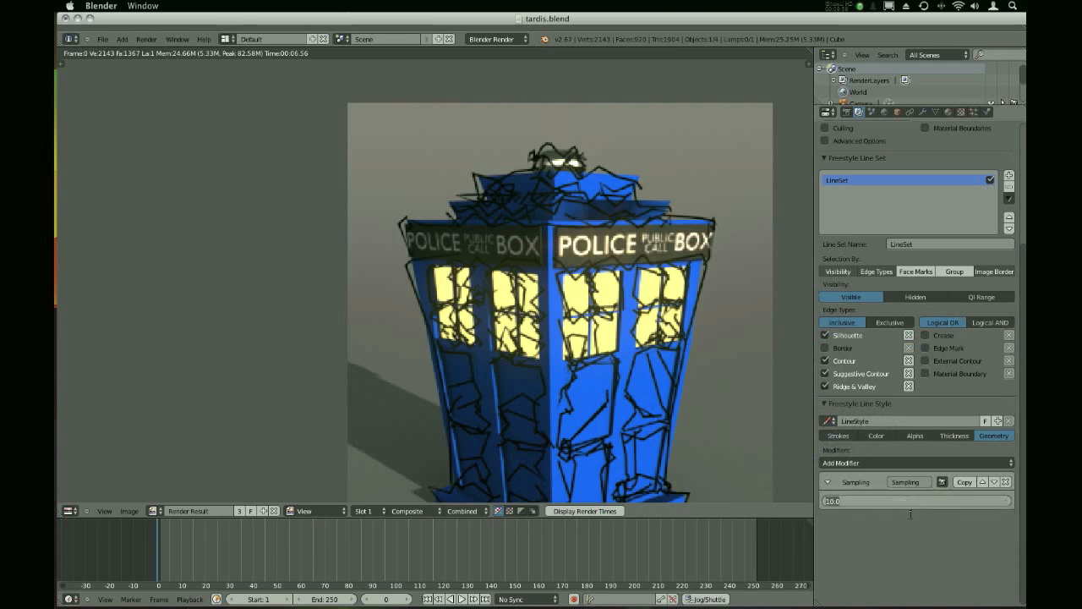
{"action": "type", "text": "20"}
{"action": "key", "text": "Return"}
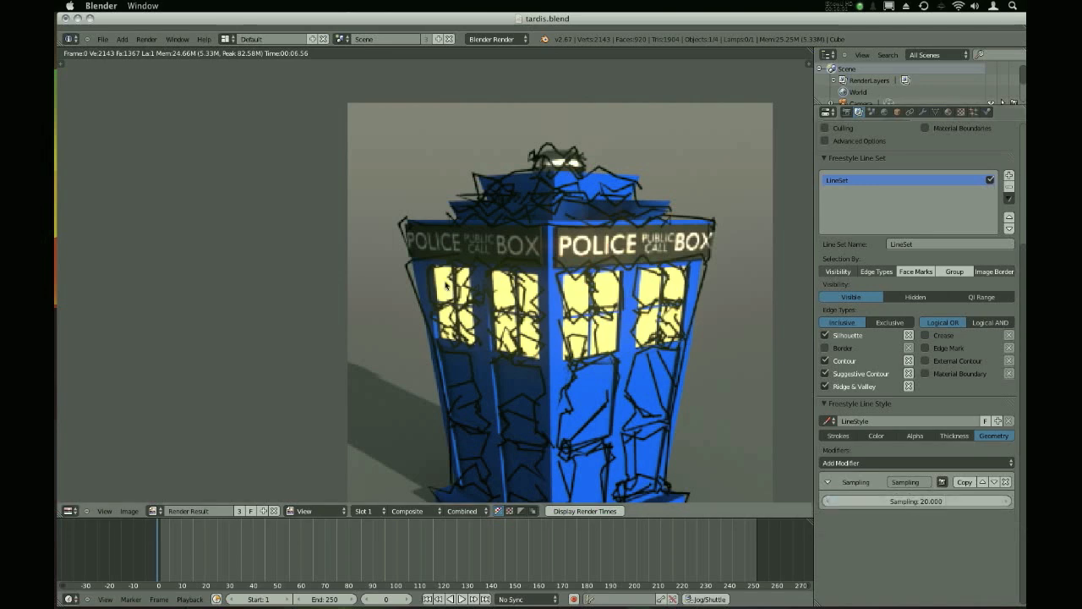
{"action": "key", "text": "F12"}
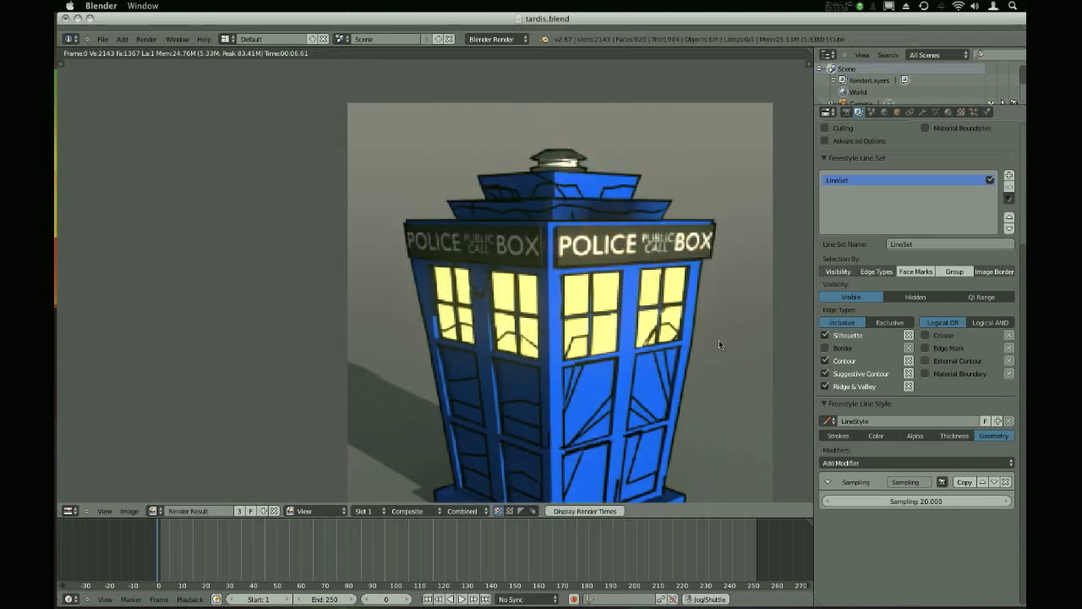
Replace the Sampling modifier with Polygonization at its default error and render the image
{"action": "left_click", "coordinate": [1005, 482]}
{"action": "left_click", "coordinate": [858, 462]}
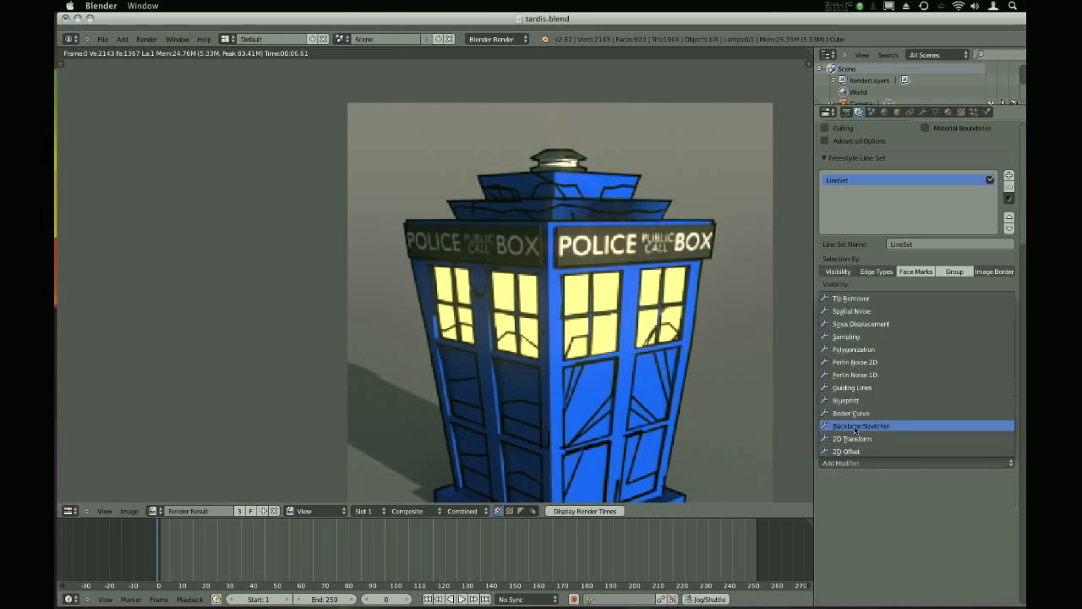
{"action": "left_click", "coordinate": [879, 348]}
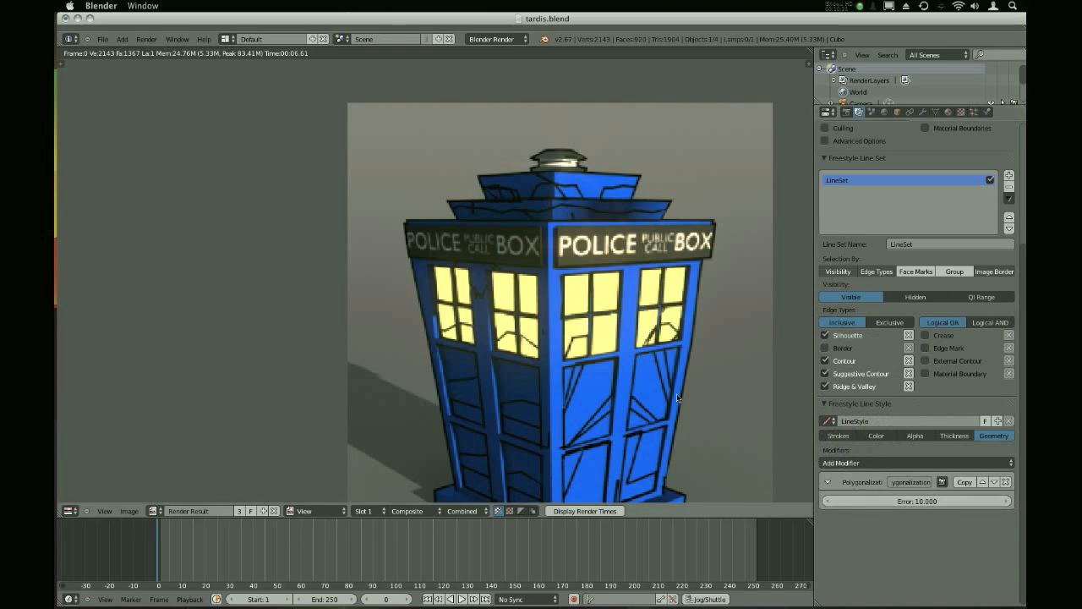
{"action": "key", "text": "F12"}
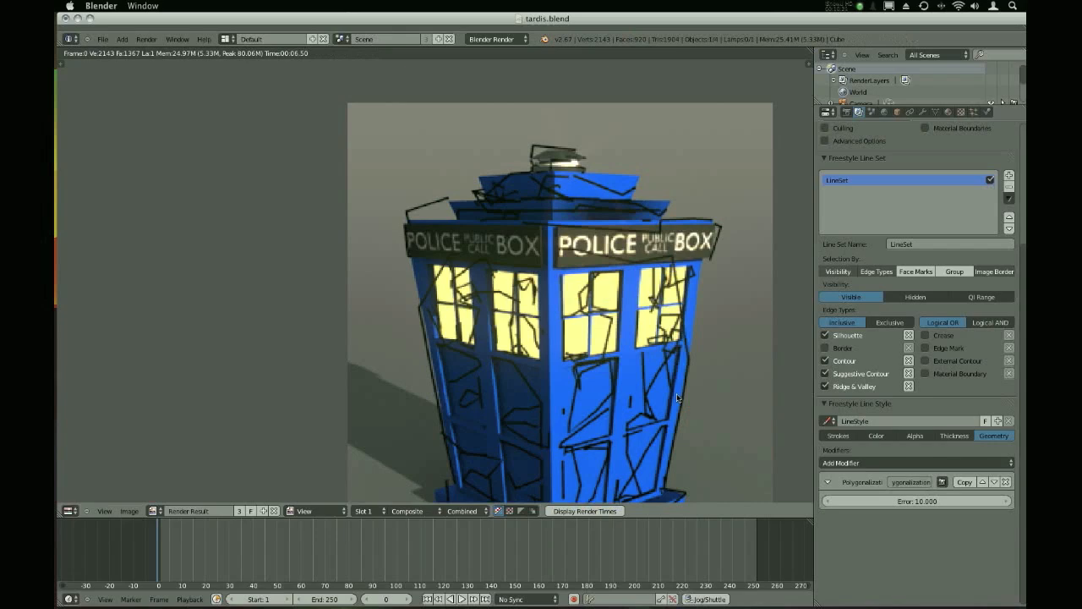
Turn off the Suggestive Contour and Ridge & Valley edge types and render again to inspect the polygonized lines
{"action": "left_click_drag", "start_coordinate": [825, 373], "coordinate": [825, 385]}
{"action": "key", "text": "F12"}
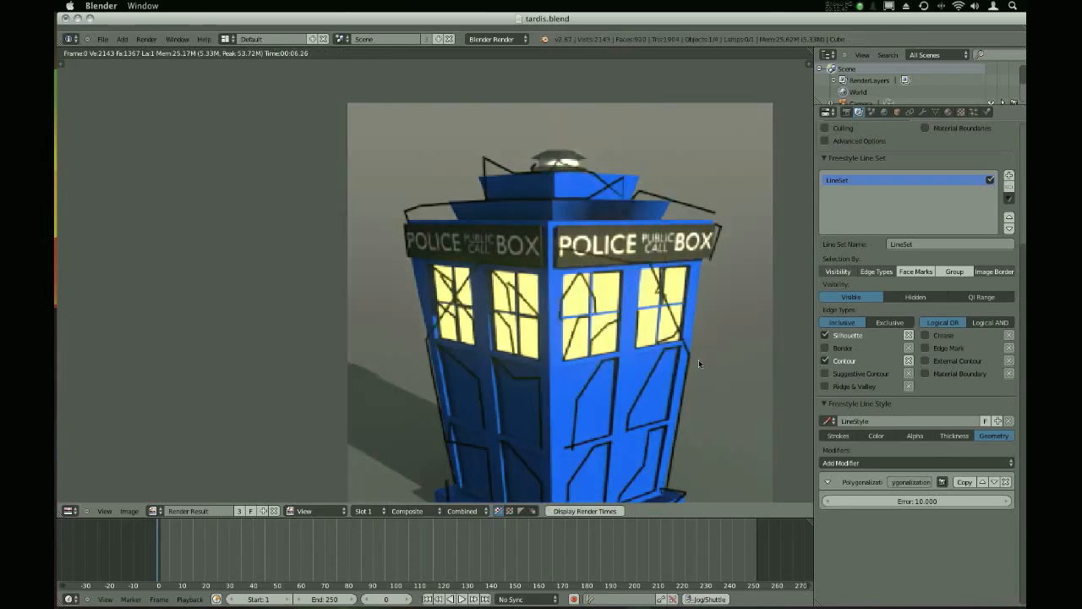
{"action": "scroll", "coordinate": [699, 359], "scroll_direction": "down", "scroll_amount": 4}
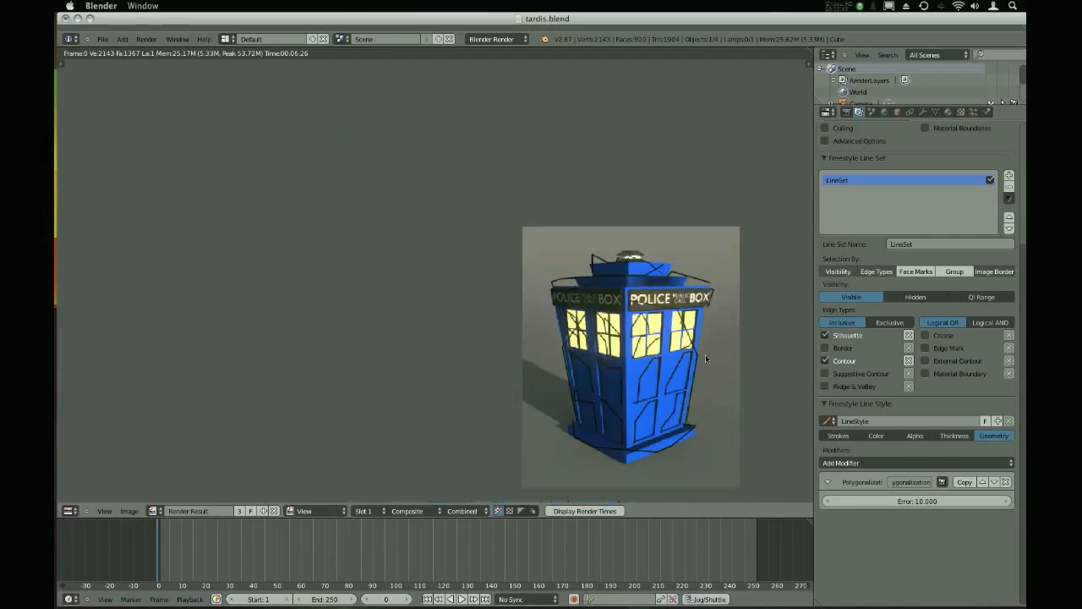
{"action": "scroll", "coordinate": [668, 429], "scroll_direction": "up", "scroll_amount": 1}
{"action": "scroll", "coordinate": [651, 429], "scroll_direction": "up", "scroll_amount": 3}
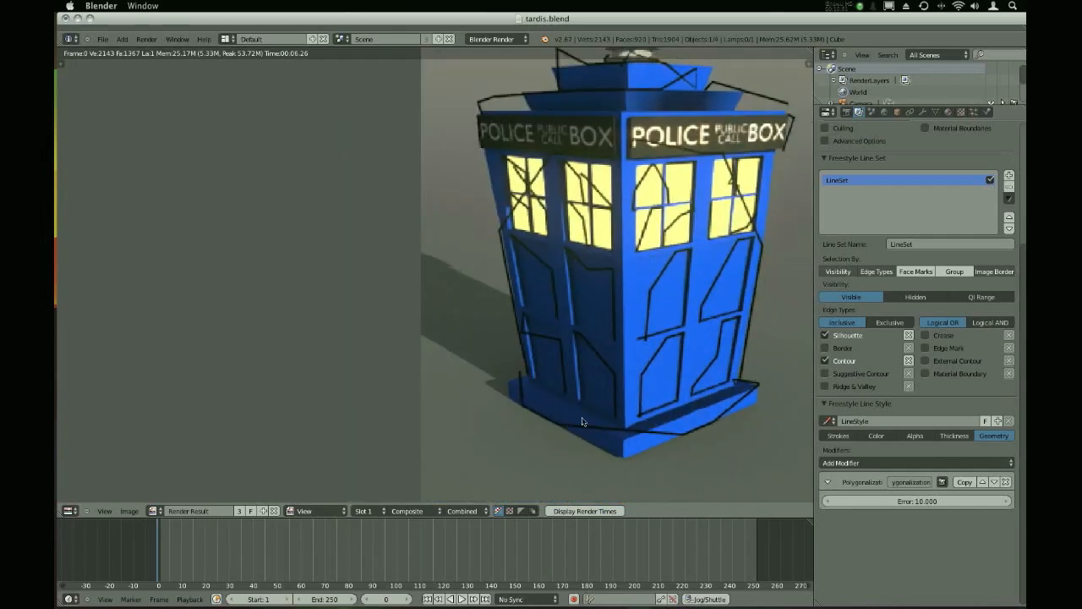
Trace the police box's outer outline over the render with freehand Grease Pencil strokes and erase them
{"action": "mouse_move", "coordinate": [520, 373]}
{"action": "left_mouse_down"}
{"action": "mouse_move", "coordinate": [521, 404]}
{"action": "mouse_move", "coordinate": [554, 421]}
{"action": "mouse_move", "coordinate": [634, 431]}
{"action": "mouse_move", "coordinate": [723, 417]}
{"action": "mouse_move", "coordinate": [761, 393]}
{"action": "mouse_move", "coordinate": [730, 332]}
{"action": "mouse_move", "coordinate": [767, 100]}
{"action": "left_mouse_up"}
{"action": "middle_click_drag", "start_coordinate": [767, 100], "coordinate": [749, 166]}
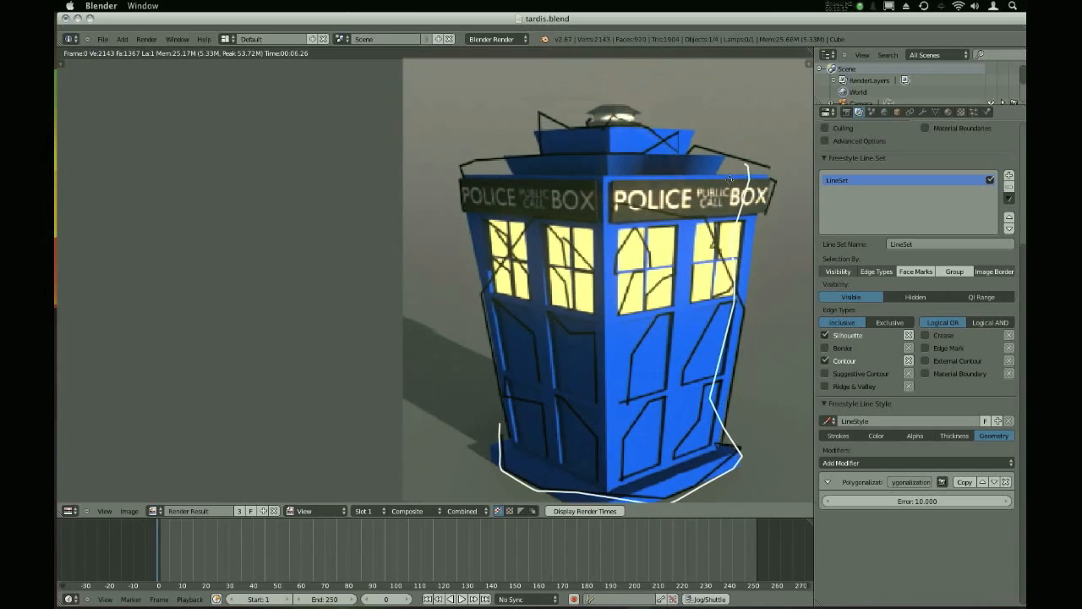
{"action": "mouse_move", "coordinate": [748, 176]}
{"action": "left_mouse_down"}
{"action": "mouse_move", "coordinate": [649, 119]}
{"action": "mouse_move", "coordinate": [597, 106]}
{"action": "mouse_move", "coordinate": [494, 182]}
{"action": "left_mouse_up"}
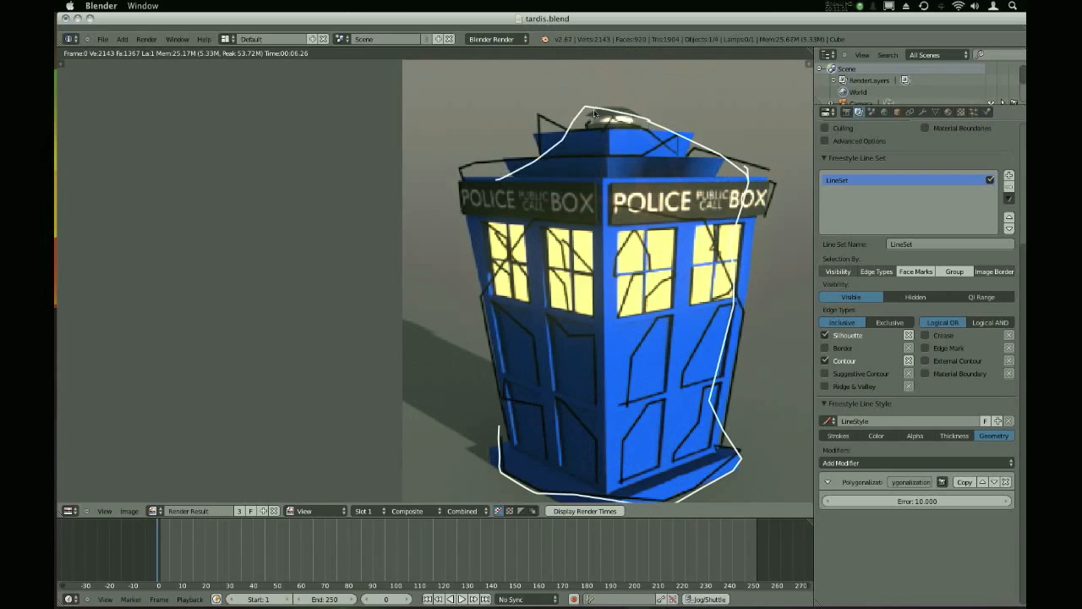
{"action": "mouse_move", "coordinate": [657, 119]}
{"action": "left_mouse_down"}
{"action": "mouse_move", "coordinate": [519, 138]}
{"action": "mouse_move", "coordinate": [467, 193]}
{"action": "mouse_move", "coordinate": [482, 366]}
{"action": "left_mouse_up"}
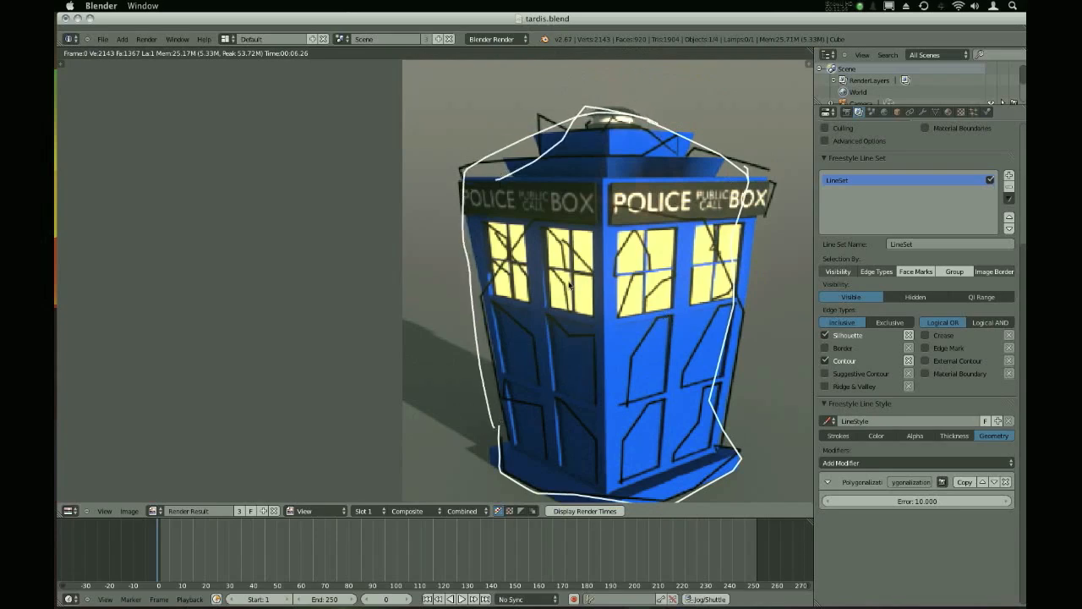
{"action": "scroll", "coordinate": [621, 324], "scroll_direction": "down", "scroll_amount": 1}
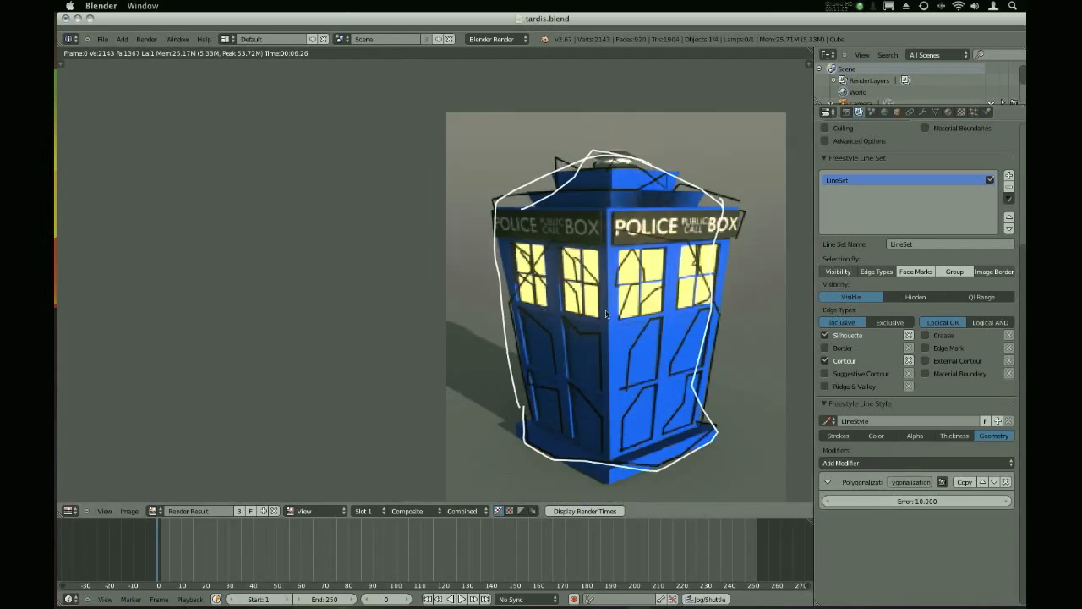
{"action": "mouse_move", "coordinate": [499, 213]}
{"action": "right_mouse_down"}
{"action": "mouse_move", "coordinate": [558, 174]}
{"action": "mouse_move", "coordinate": [626, 156]}
{"action": "mouse_move", "coordinate": [714, 215]}
{"action": "mouse_move", "coordinate": [726, 279]}
{"action": "mouse_move", "coordinate": [708, 461]}
{"action": "mouse_move", "coordinate": [563, 460]}
{"action": "right_mouse_up"}
{"action": "mouse_move", "coordinate": [684, 476]}
{"action": "right_mouse_down"}
{"action": "mouse_move", "coordinate": [542, 461]}
{"action": "mouse_move", "coordinate": [524, 343]}
{"action": "mouse_move", "coordinate": [542, 465]}
{"action": "mouse_move", "coordinate": [499, 203]}
{"action": "mouse_move", "coordinate": [485, 270]}
{"action": "right_mouse_up"}
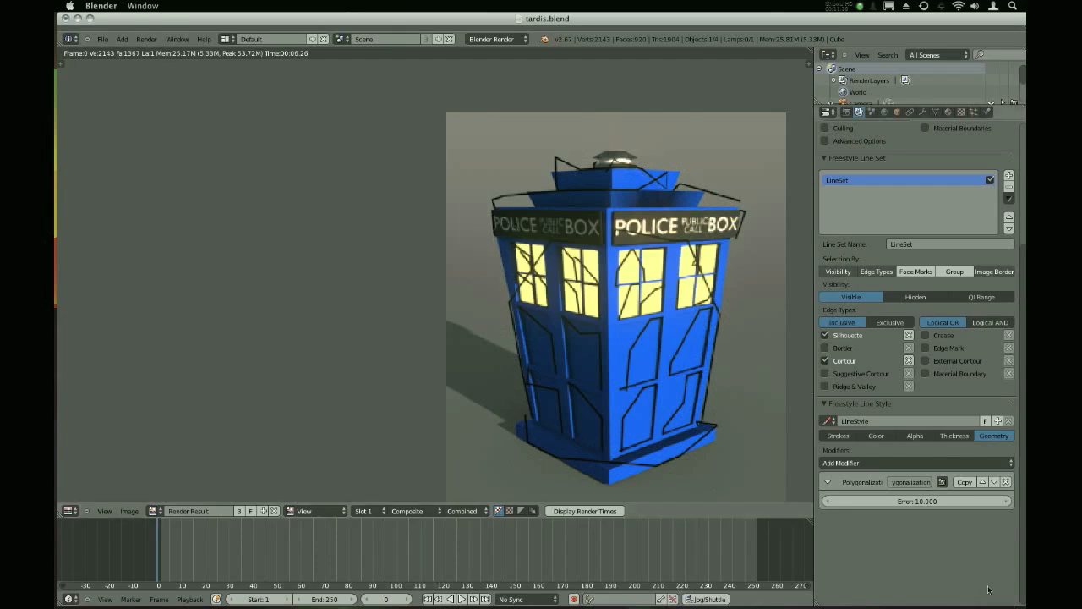
Replace the Polygonization modifier with Perlin Noise 2D as the only geometry modifier and render the image
{"action": "left_click", "coordinate": [1005, 482]}
{"action": "left_click", "coordinate": [930, 463]}
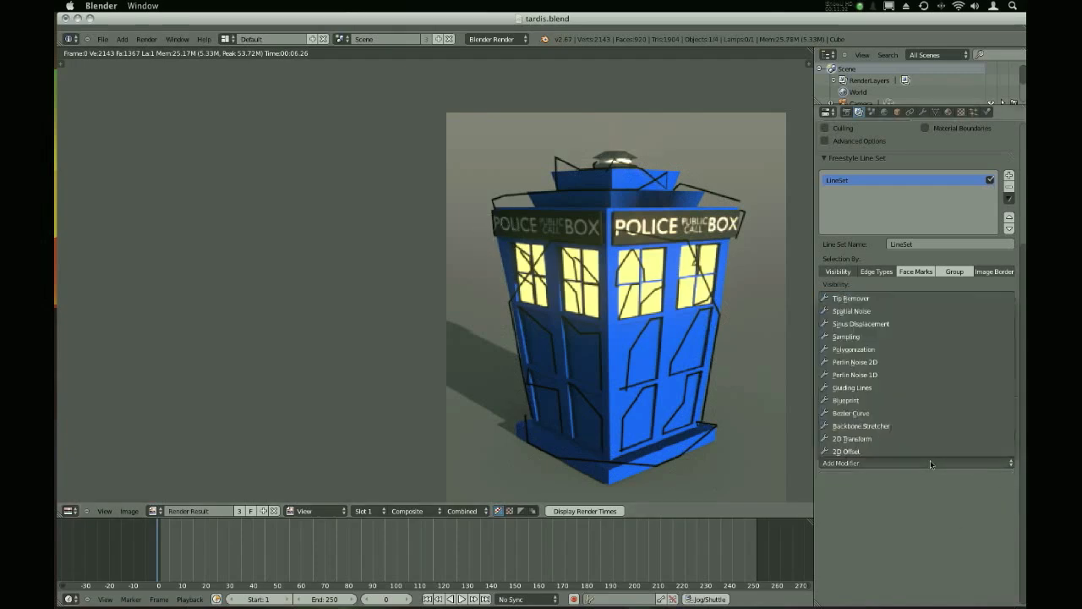
{"action": "left_click", "coordinate": [900, 362]}
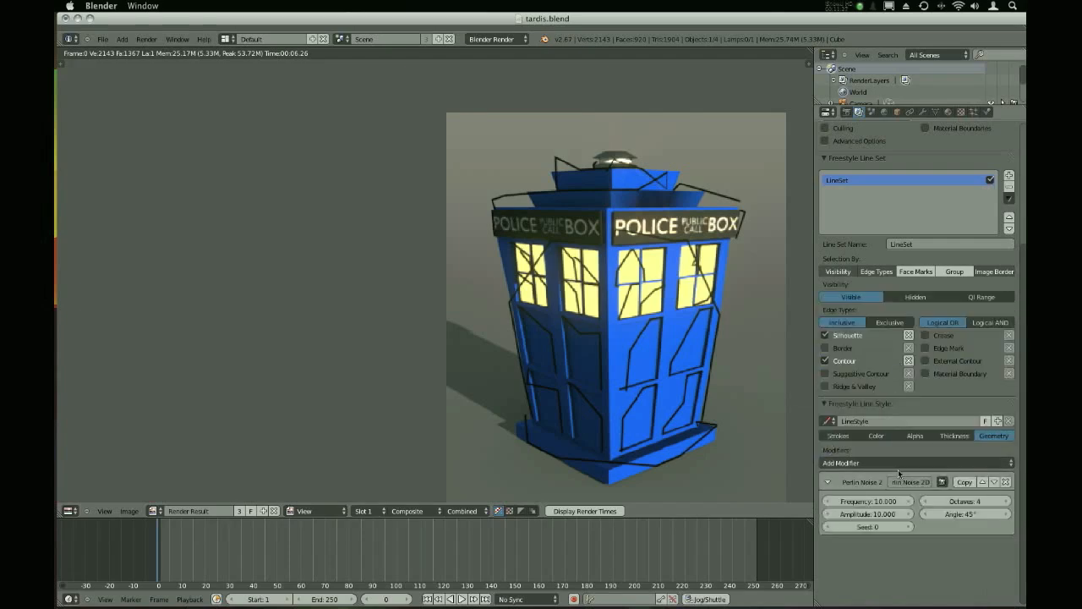
{"action": "left_click", "coordinate": [891, 464]}
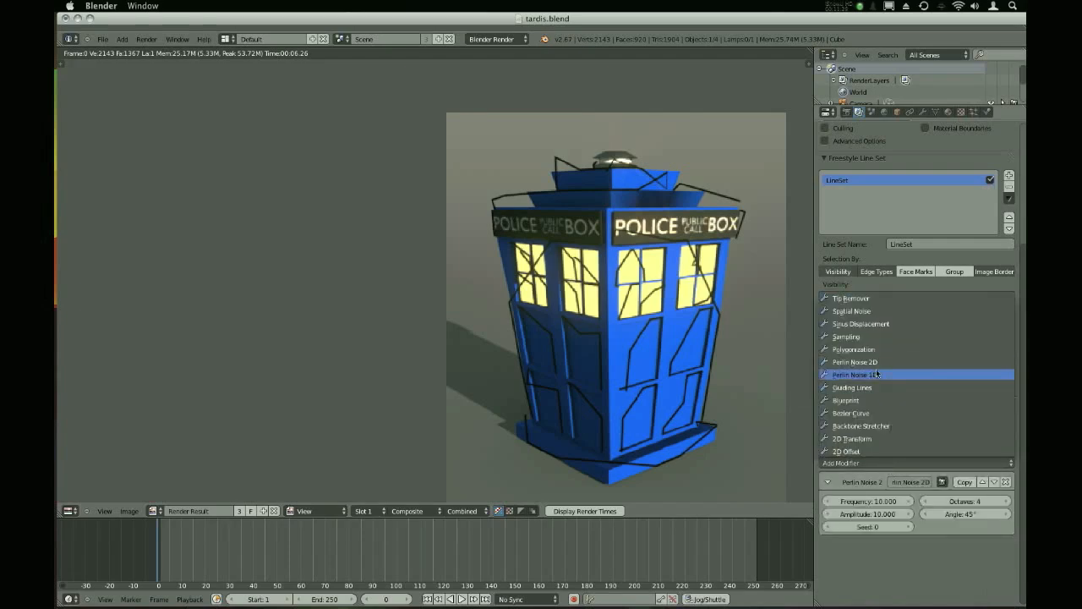
{"action": "left_click", "coordinate": [871, 375]}
{"action": "left_click", "coordinate": [1004, 549]}
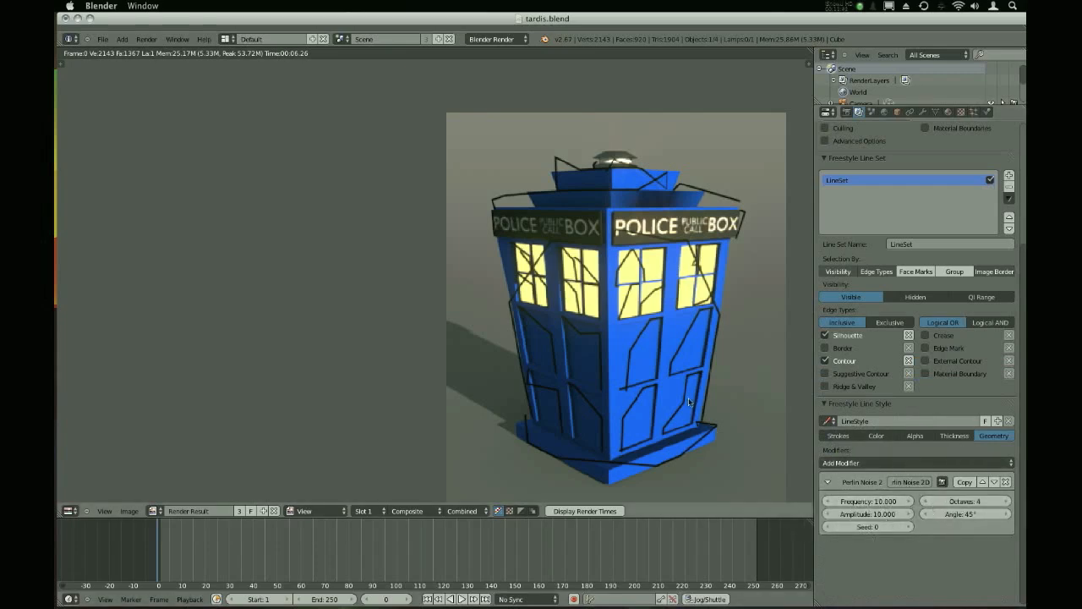
{"action": "key", "text": "F12"}
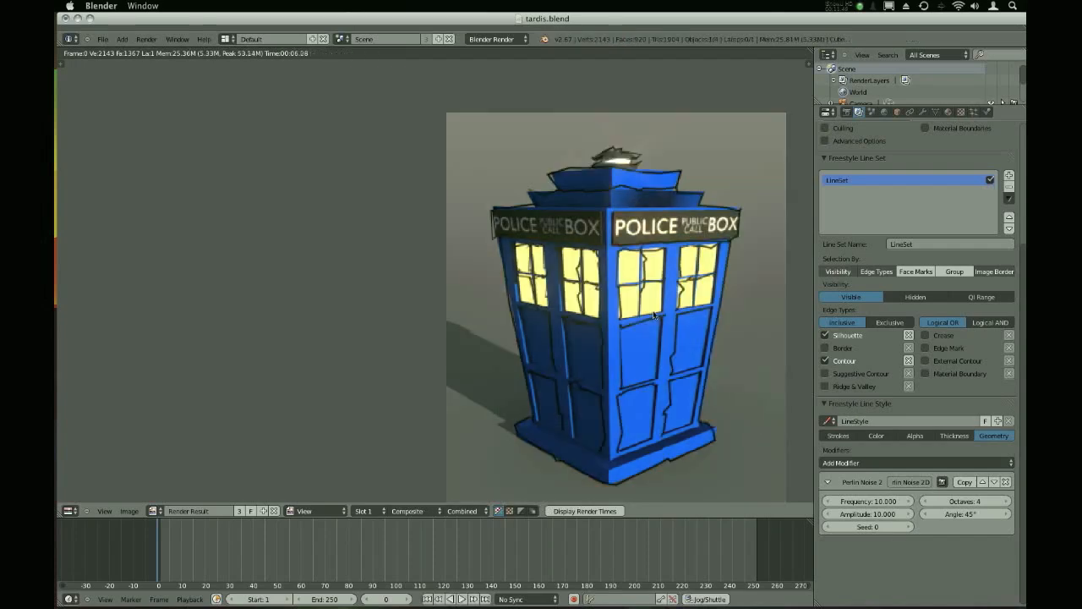
Compare the Perlin Noise 2D render in slot 1 with the image in slot 2, and return to slot 1
{"action": "scroll", "coordinate": [632, 317], "scroll_direction": "up", "scroll_amount": 3}
{"action": "scroll", "coordinate": [633, 317], "scroll_direction": "down", "scroll_amount": 2}
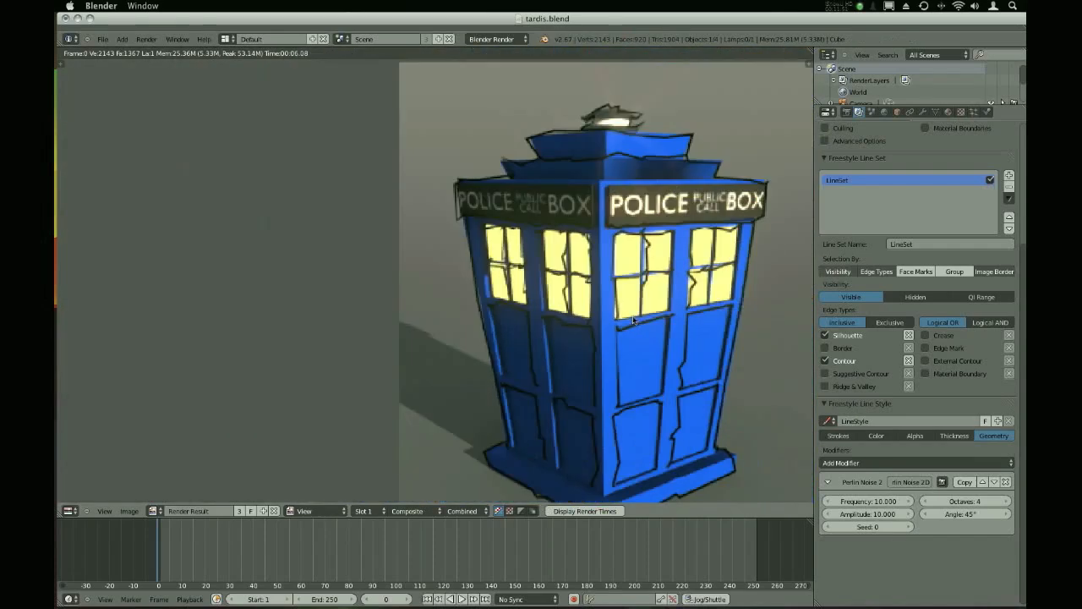
{"action": "scroll", "coordinate": [633, 319], "scroll_direction": "up", "scroll_amount": 1}
{"action": "left_click", "coordinate": [363, 511]}
{"action": "left_click", "coordinate": [366, 487]}
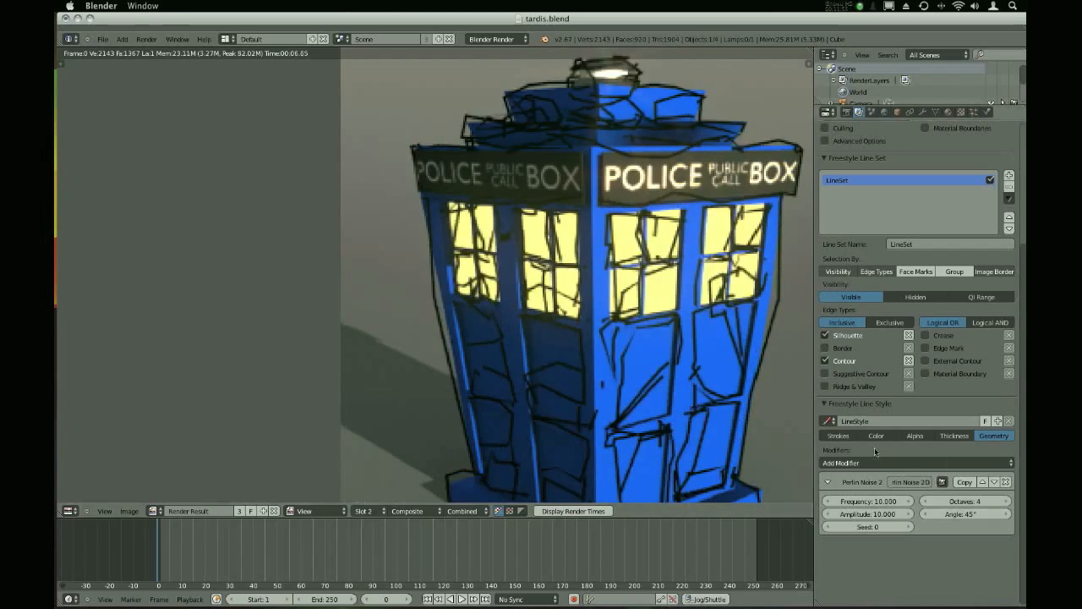
{"action": "left_click", "coordinate": [866, 462]}
{"action": "left_click", "coordinate": [363, 511]}
{"action": "left_click", "coordinate": [365, 499]}
{"action": "scroll", "coordinate": [476, 437], "scroll_direction": "down", "scroll_amount": 3}
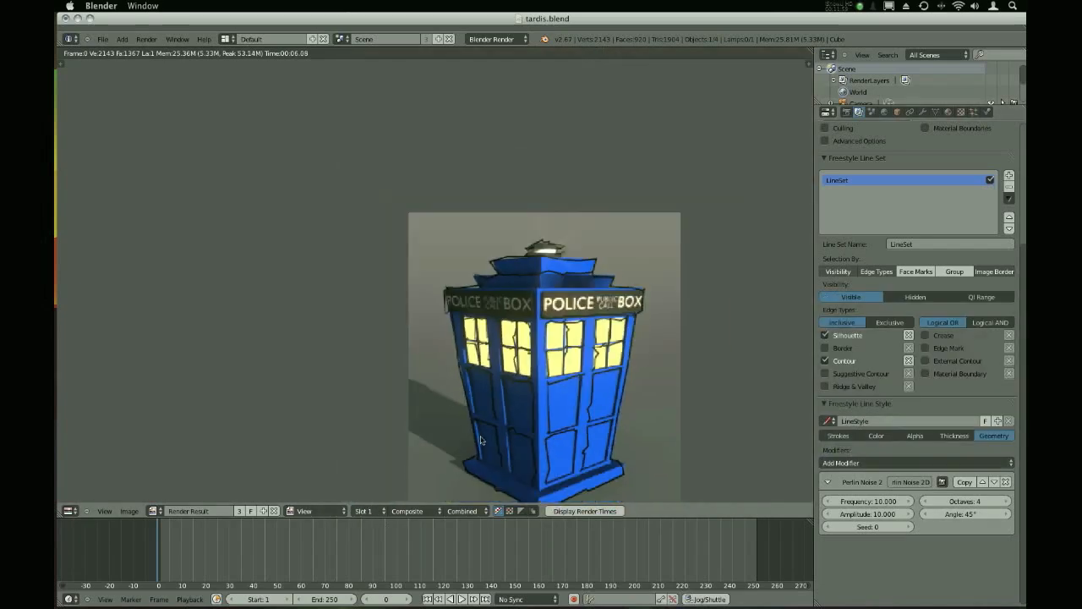
{"action": "middle_click_drag", "start_coordinate": [476, 438], "coordinate": [469, 393]}
{"action": "scroll", "coordinate": [517, 448], "scroll_direction": "up", "scroll_amount": 2}
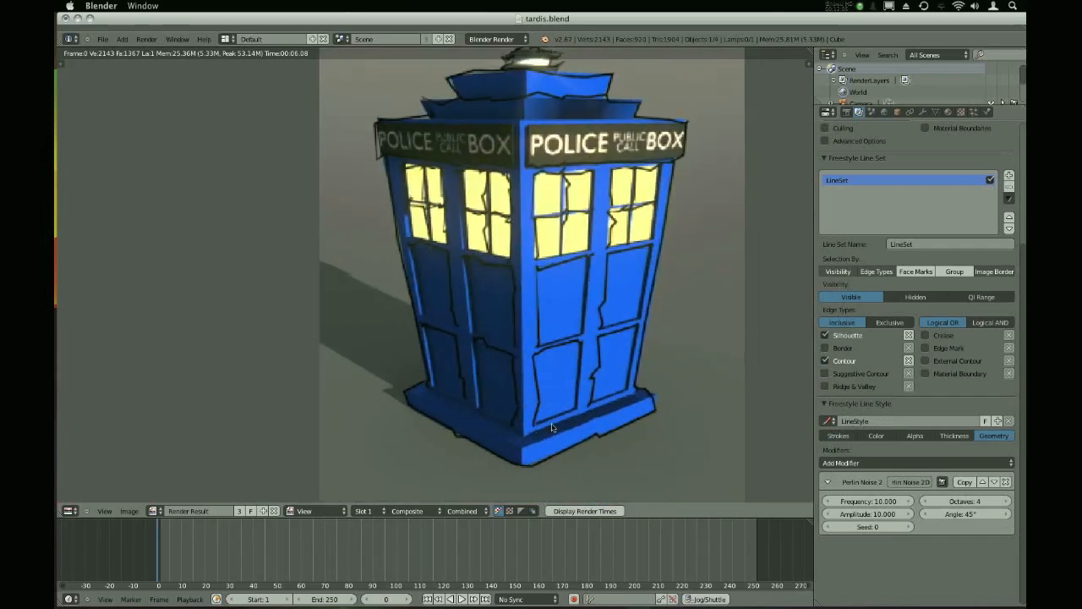
Try the Guiding Lines modifier in place of Perlin Noise 2D, and put Perlin Noise 2D back
{"action": "left_click", "coordinate": [1005, 481]}
{"action": "left_click", "coordinate": [901, 462]}
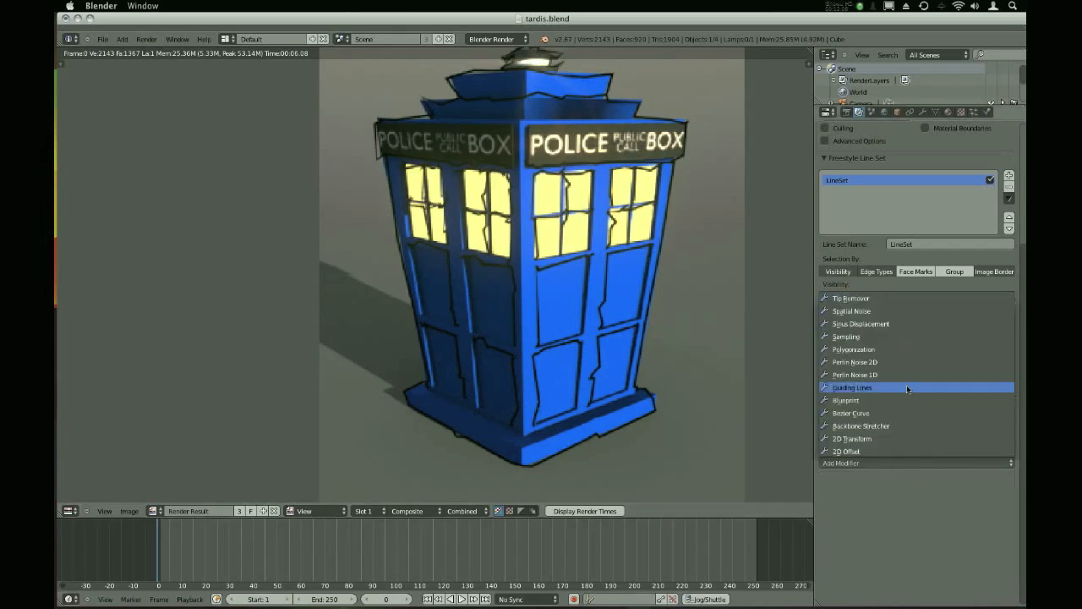
{"action": "left_click", "coordinate": [906, 385]}
{"action": "left_click", "coordinate": [1005, 481]}
{"action": "left_click", "coordinate": [995, 465]}
{"action": "left_click", "coordinate": [918, 363]}
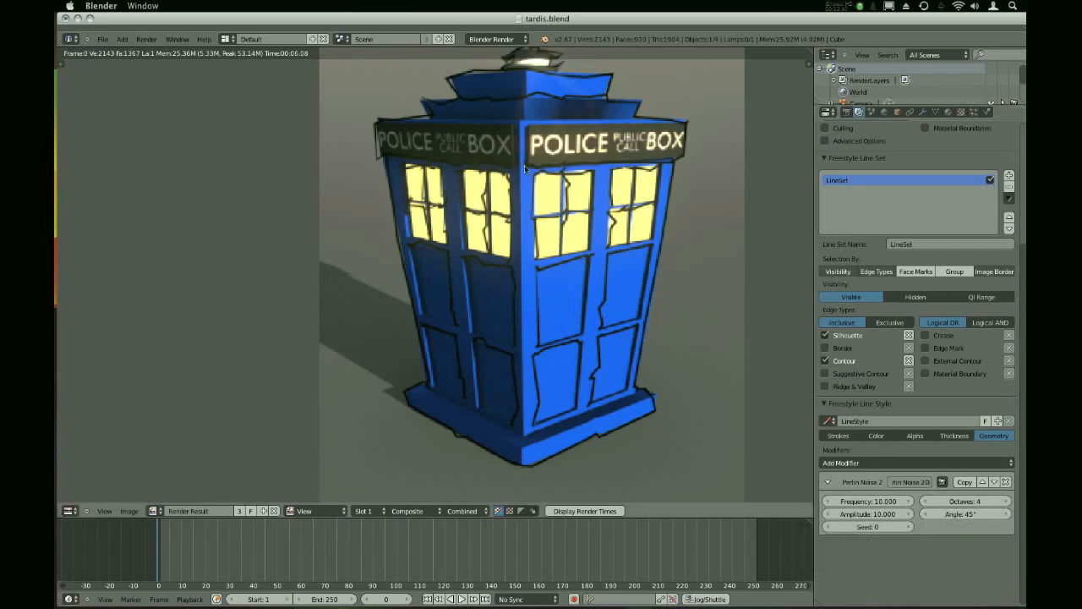
Replace the Perlin Noise 2D modifier with Perlin Noise 1D and render the image to inspect its lines
{"action": "left_click", "coordinate": [1005, 481]}
{"action": "left_click", "coordinate": [982, 462]}
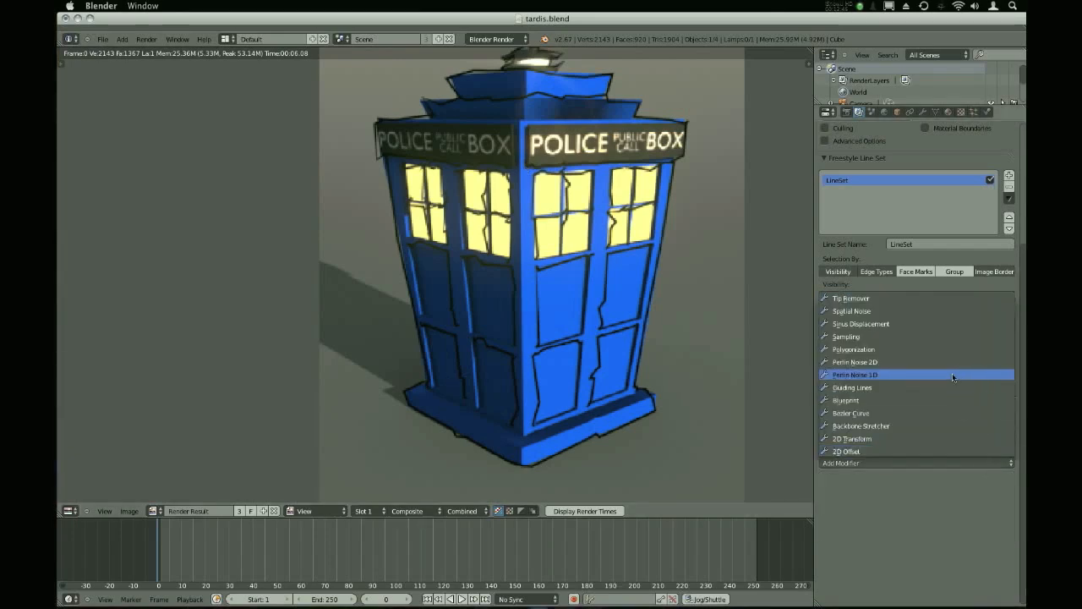
{"action": "left_click", "coordinate": [952, 372]}
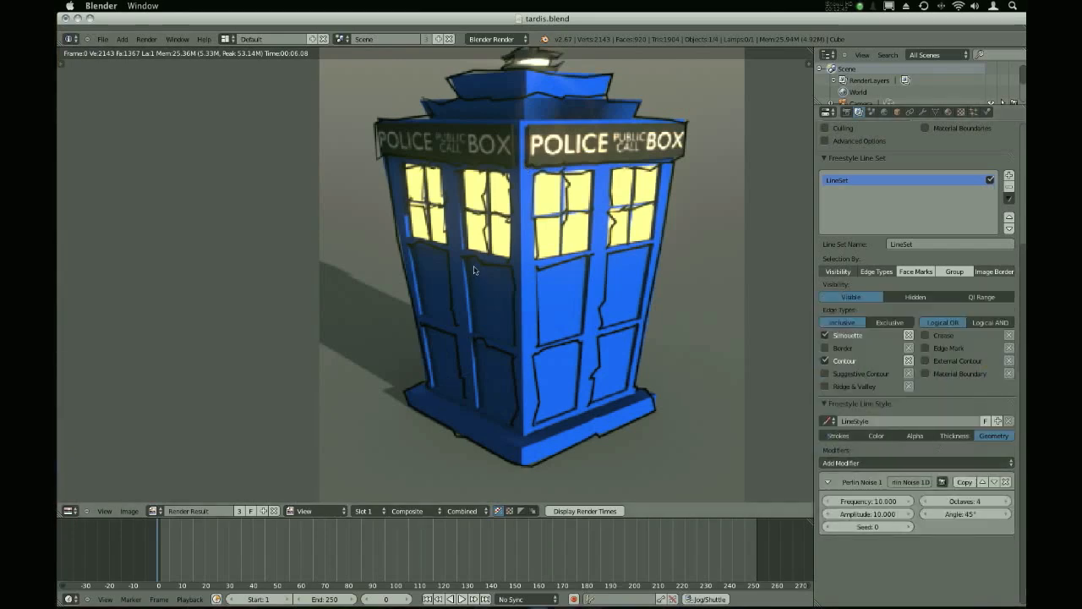
{"action": "key", "text": "F12"}
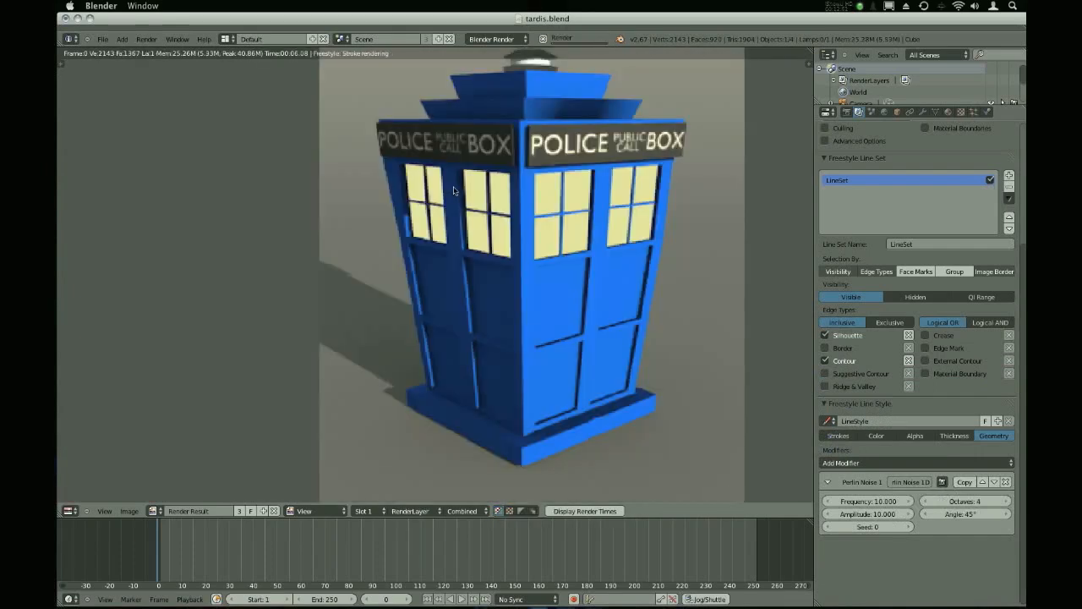
{"action": "key", "text": "space"}
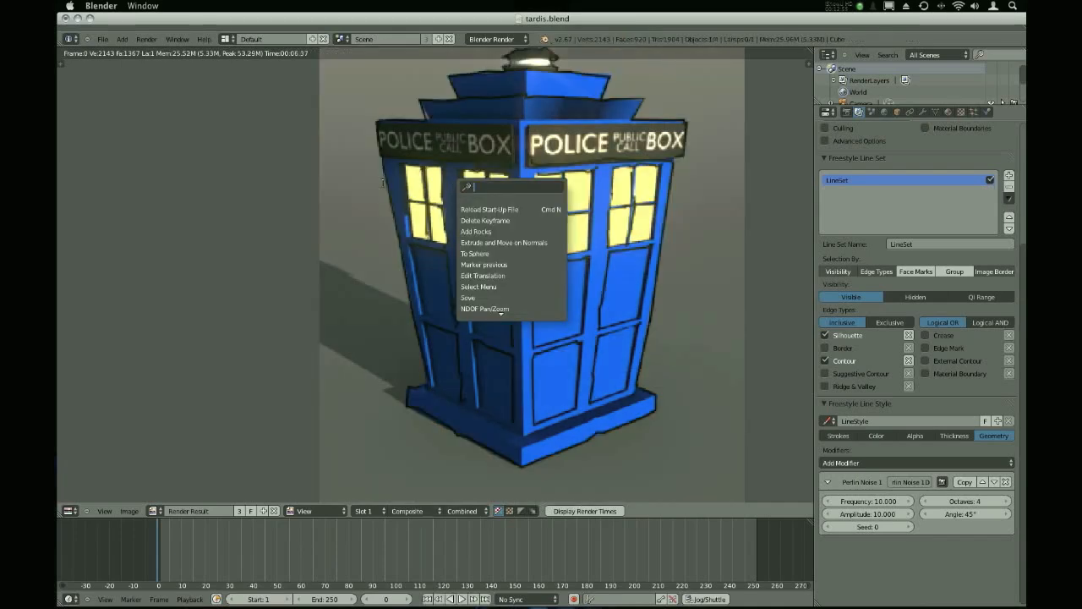
{"action": "key", "text": "Escape"}
{"action": "scroll", "coordinate": [497, 236], "scroll_direction": "down", "scroll_amount": 2}
{"action": "scroll", "coordinate": [497, 235], "scroll_direction": "up", "scroll_amount": 2}
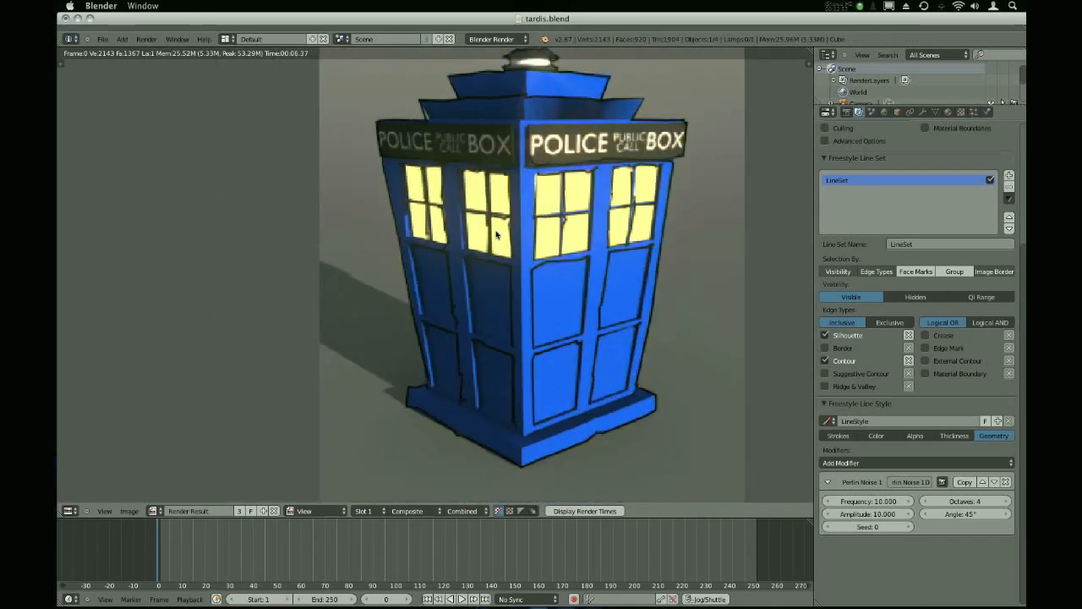
{"action": "middle_click_drag", "start_coordinate": [591, 383], "coordinate": [591, 415]}
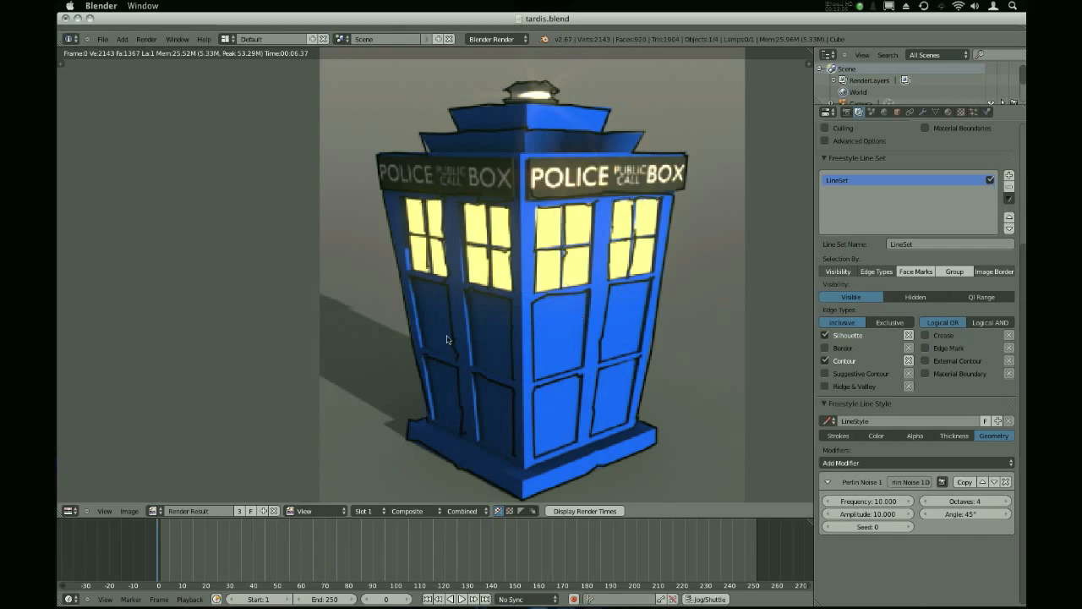
Replace the Perlin Noise 1D modifier with Guiding Lines, render the image, and render again with the offset set to 0.6
{"action": "left_click", "coordinate": [1006, 482]}
{"action": "left_click", "coordinate": [904, 463]}
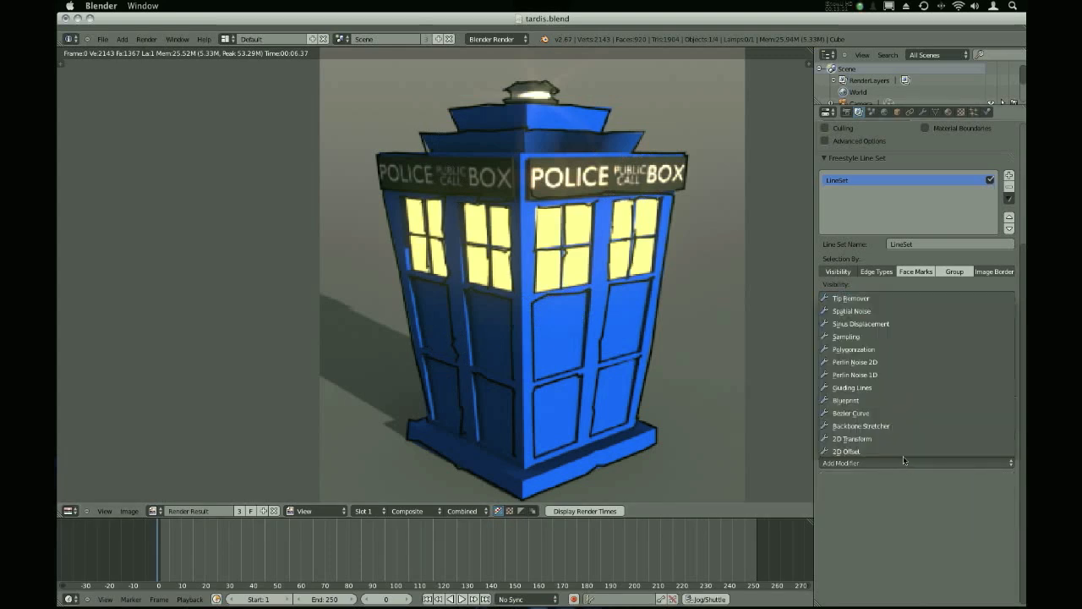
{"action": "left_click", "coordinate": [911, 389]}
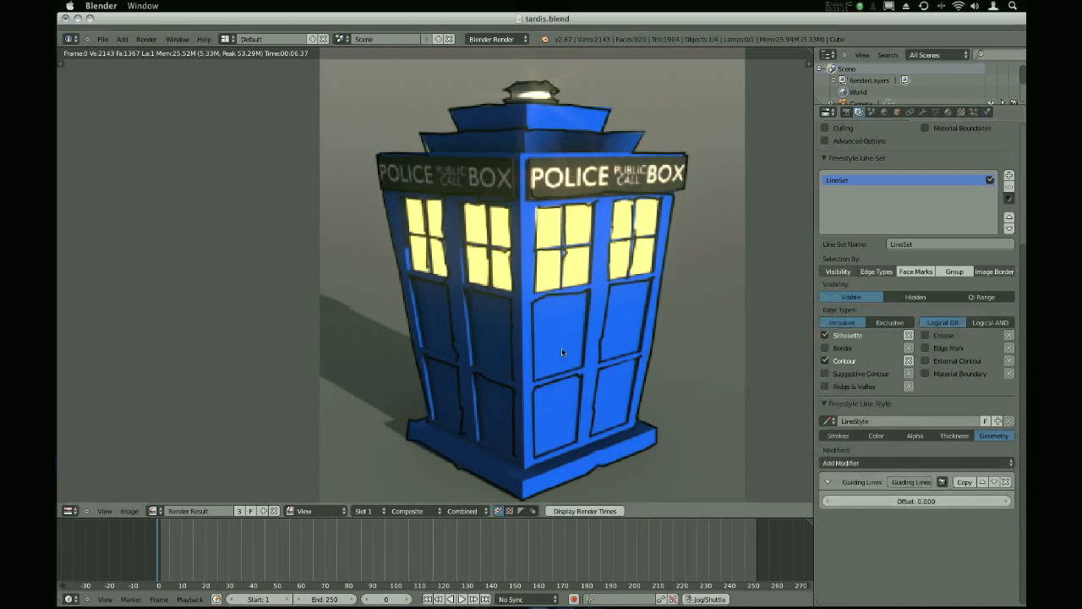
{"action": "key", "text": "F12"}
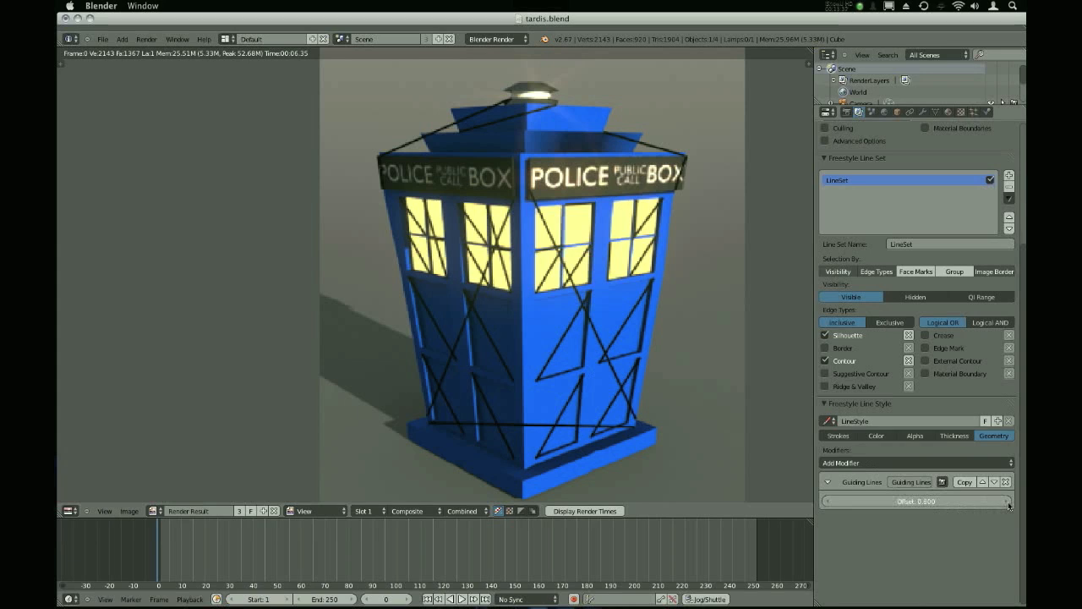
{"action": "left_click", "coordinate": [1009, 505]}
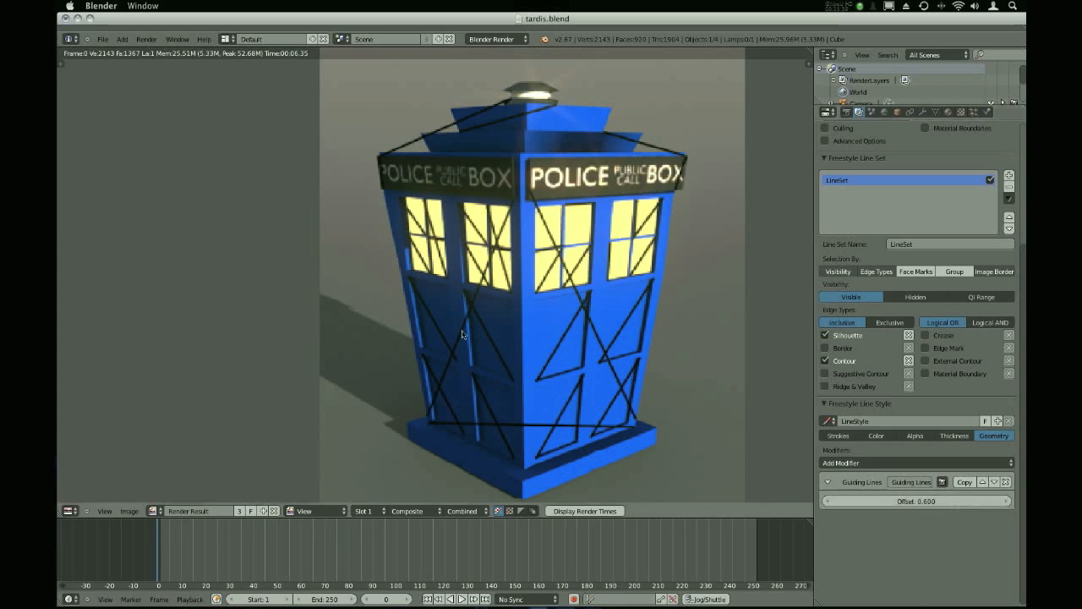
{"action": "key", "text": "F12"}
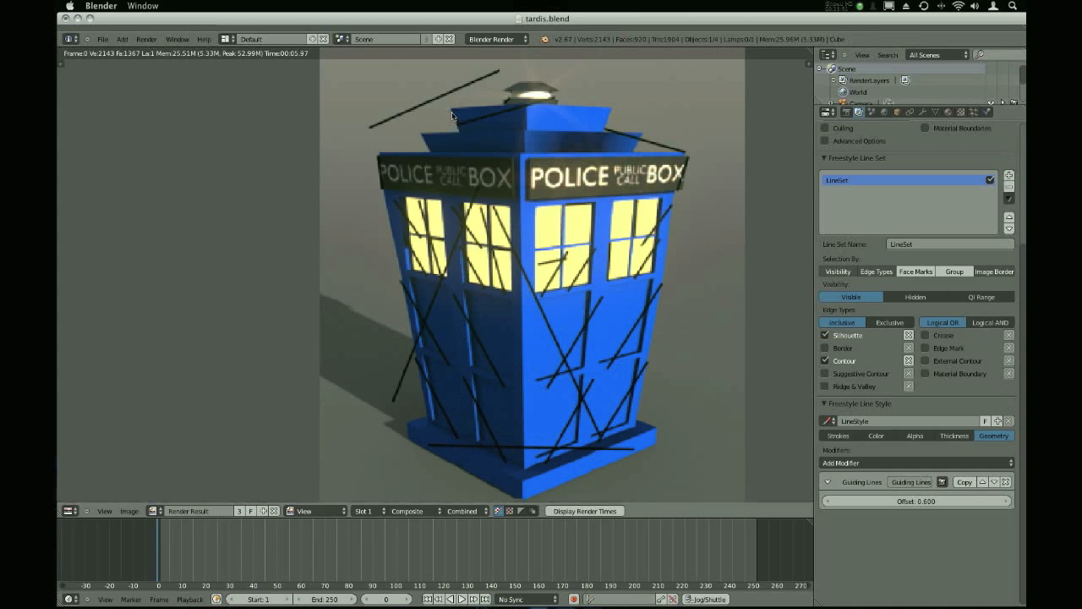
Sketch freehand annotation strokes over the roof edges and lamp in the render to explain the guiding lines, and erase them
{"action": "mouse_move", "coordinate": [460, 106]}
{"action": "left_mouse_down"}
{"action": "mouse_move", "coordinate": [502, 105]}
{"action": "mouse_move", "coordinate": [515, 91]}
{"action": "mouse_move", "coordinate": [504, 85]}
{"action": "mouse_move", "coordinate": [531, 77]}
{"action": "mouse_move", "coordinate": [556, 91]}
{"action": "left_mouse_up"}
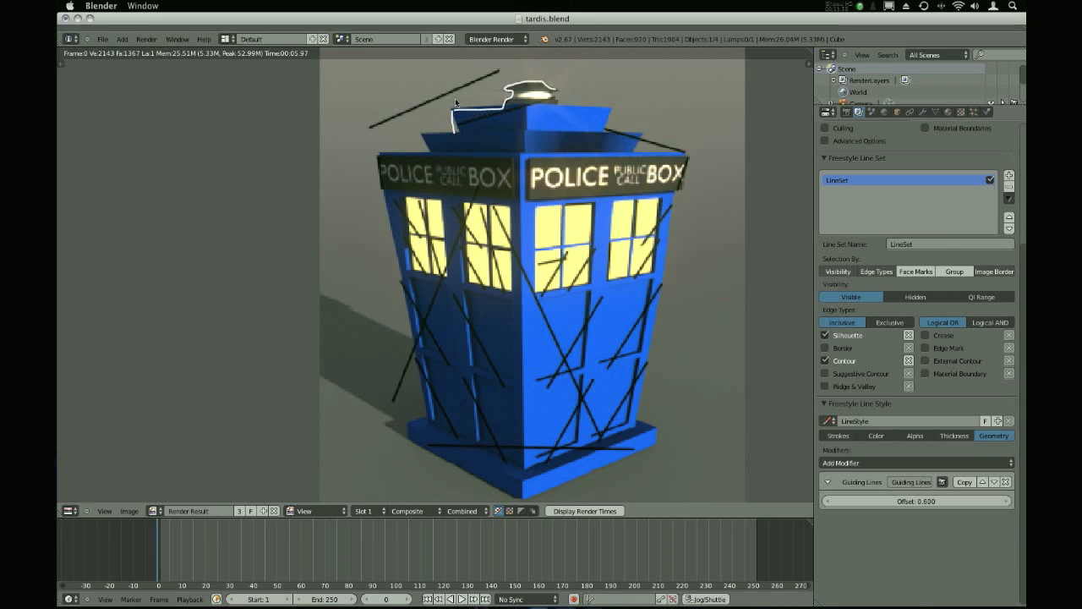
{"action": "scroll", "coordinate": [379, 129], "scroll_direction": "up", "scroll_amount": 1}
{"action": "left_click_drag", "start_coordinate": [431, 117], "coordinate": [494, 91]}
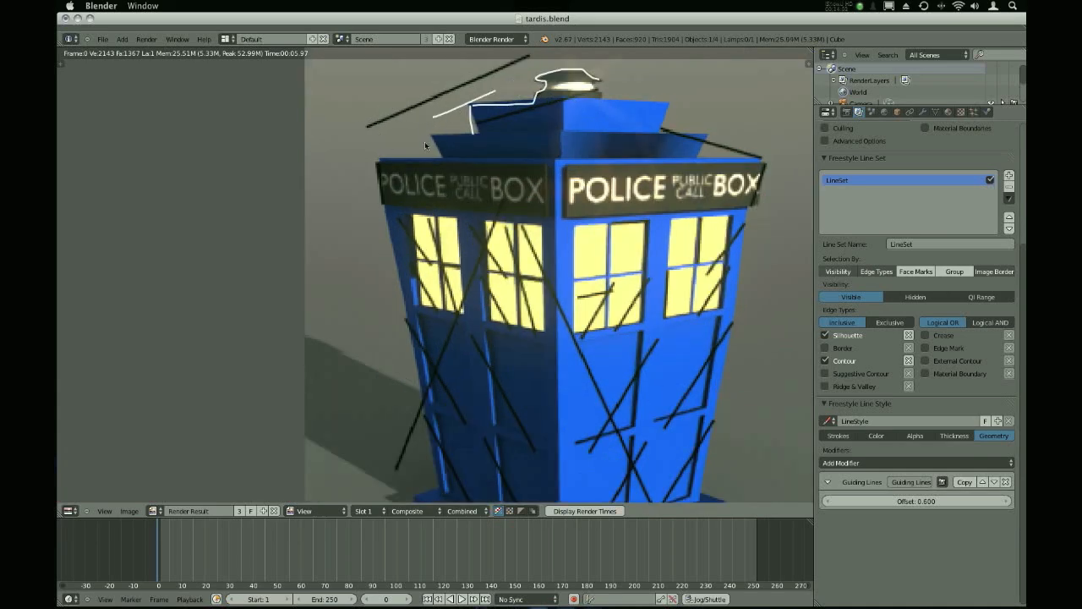
{"action": "mouse_move", "coordinate": [475, 133]}
{"action": "left_mouse_down"}
{"action": "mouse_move", "coordinate": [434, 134]}
{"action": "mouse_move", "coordinate": [443, 149]}
{"action": "mouse_move", "coordinate": [385, 149]}
{"action": "mouse_move", "coordinate": [362, 162]}
{"action": "left_mouse_up"}
{"action": "left_click_drag", "start_coordinate": [413, 137], "coordinate": [363, 173]}
{"action": "scroll", "coordinate": [438, 131], "scroll_direction": "down", "scroll_amount": 5}
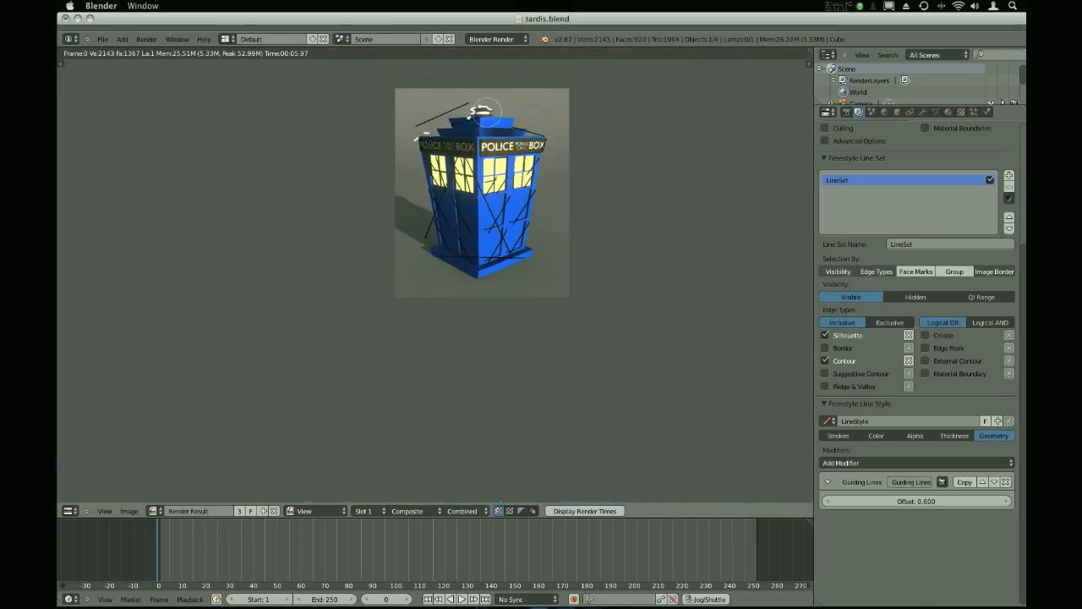
{"action": "scroll", "coordinate": [473, 115], "scroll_direction": "up", "scroll_amount": 4}
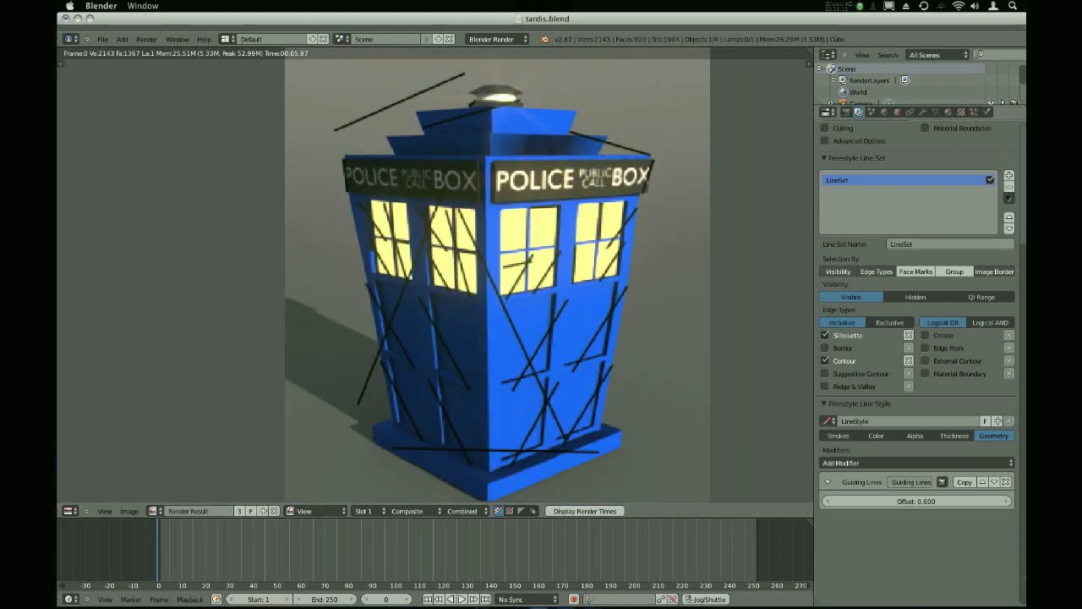
Replace the Guiding Lines modifier with Blueprint using the Circles shape and render the image
{"action": "left_click", "coordinate": [1005, 481]}
{"action": "left_click", "coordinate": [971, 464]}
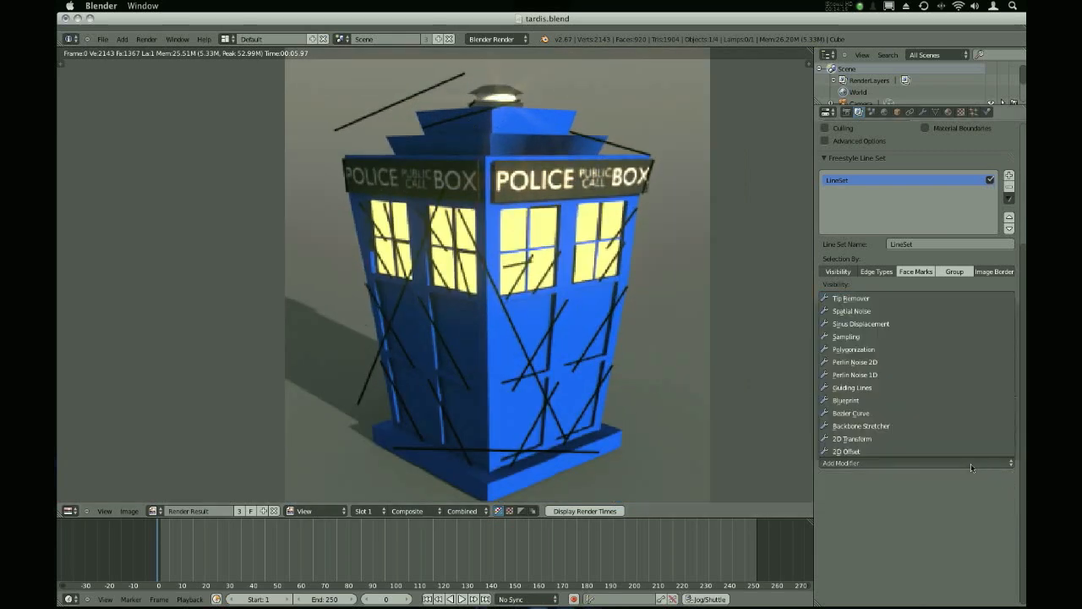
{"action": "left_click", "coordinate": [971, 400]}
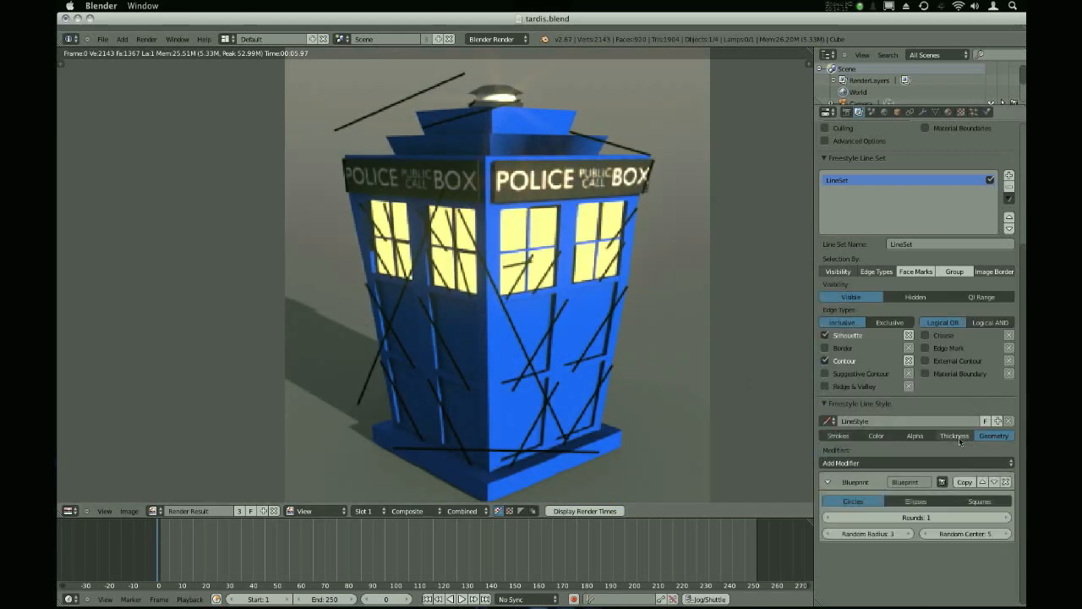
{"action": "key", "text": "Escape"}
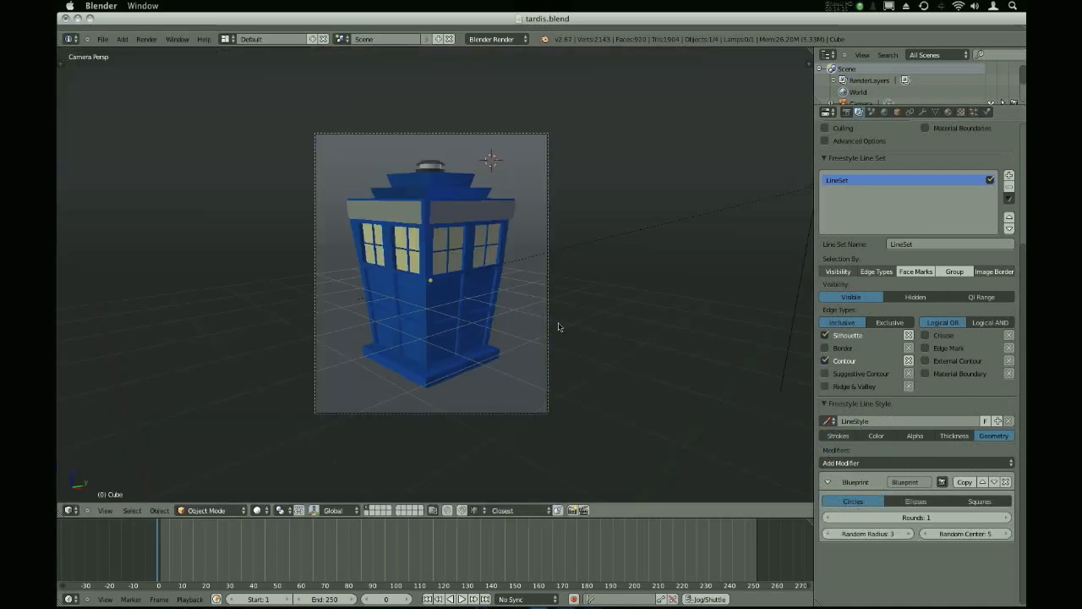
{"action": "key", "text": "F12"}
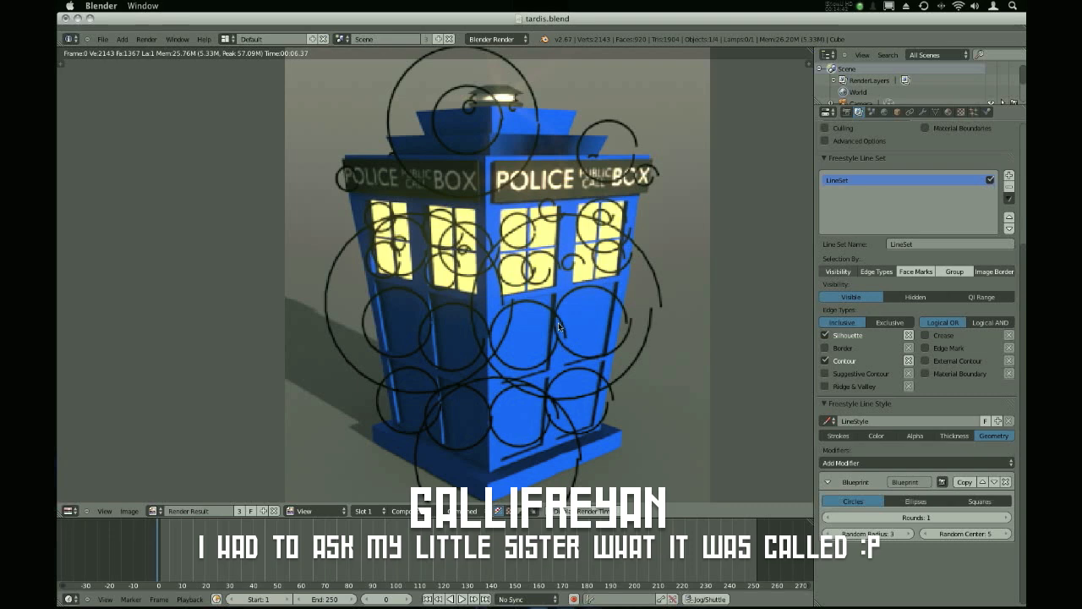
Switch the Blueprint shape to Squares, render the image, and temporarily mark the horizontal line at the top of the box
{"action": "left_click", "coordinate": [980, 501]}
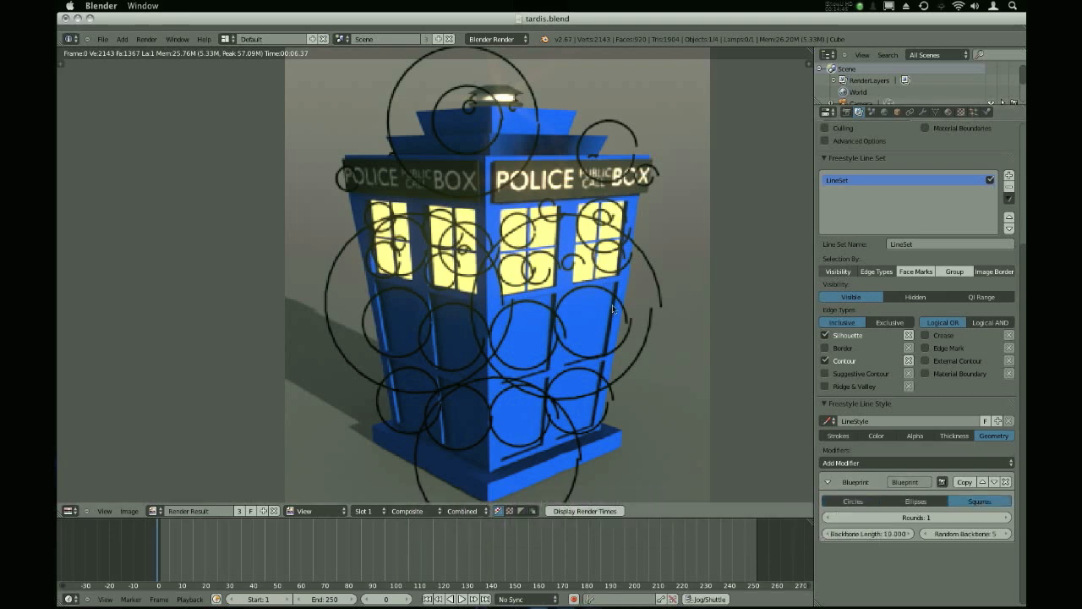
{"action": "key", "text": "F12"}
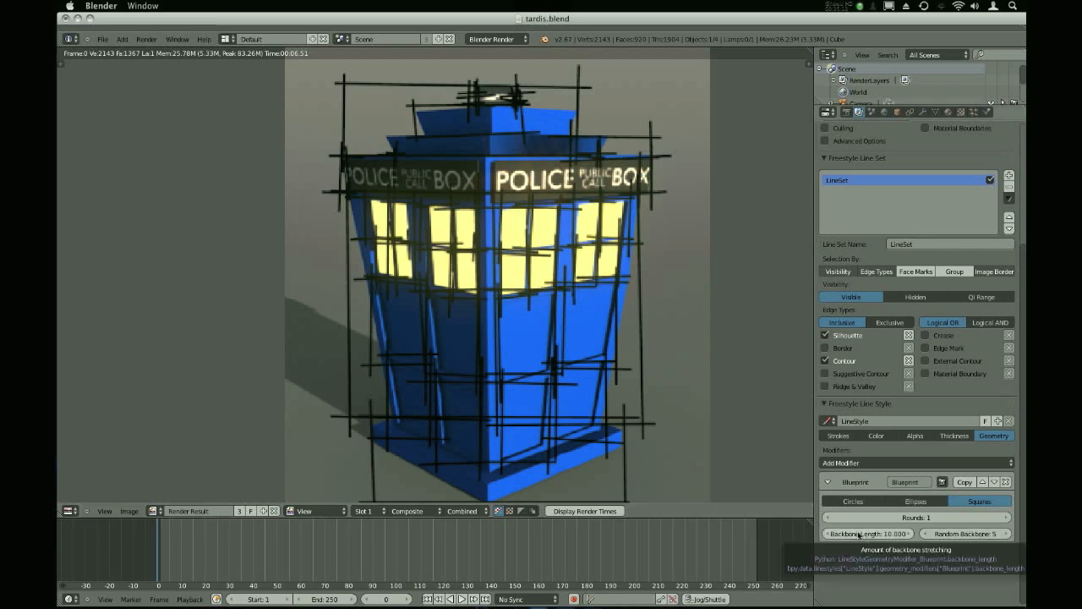
{"action": "left_click", "coordinate": [880, 463]}
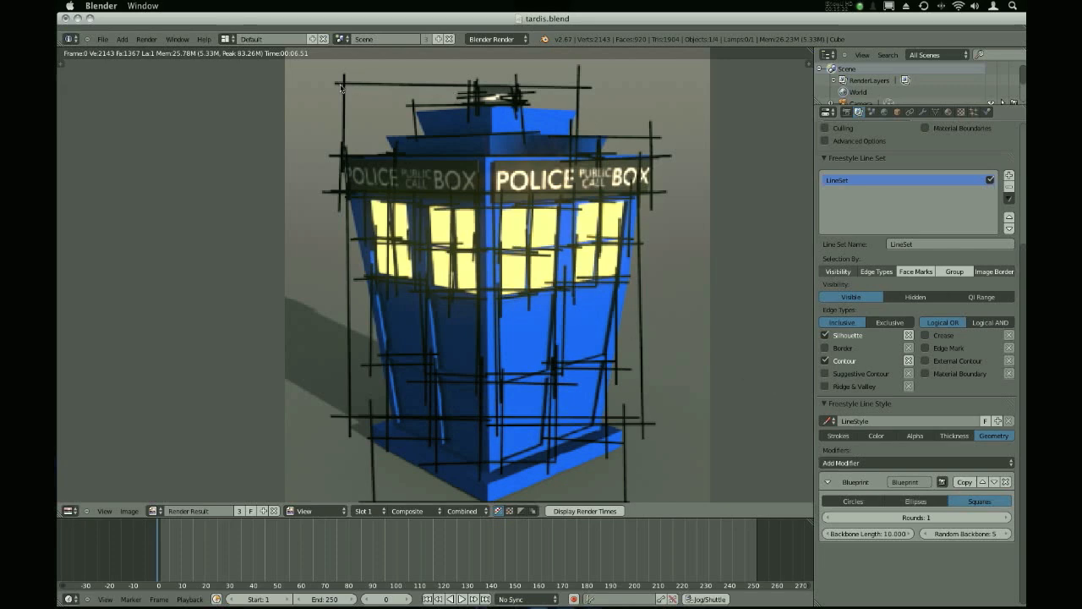
{"action": "left_click_drag", "start_coordinate": [322, 83], "coordinate": [590, 86]}
{"action": "mouse_move", "coordinate": [611, 89]}
{"action": "right_mouse_down"}
{"action": "mouse_move", "coordinate": [304, 93]}
{"action": "mouse_move", "coordinate": [446, 84]}
{"action": "mouse_move", "coordinate": [364, 83]}
{"action": "right_mouse_up"}
Set the Blueprint modifier's backbone length to 15 and inspect the whole box in a new render
{"action": "left_click", "coordinate": [879, 534]}
{"action": "type", "text": "15"}
{"action": "key", "text": "Return"}
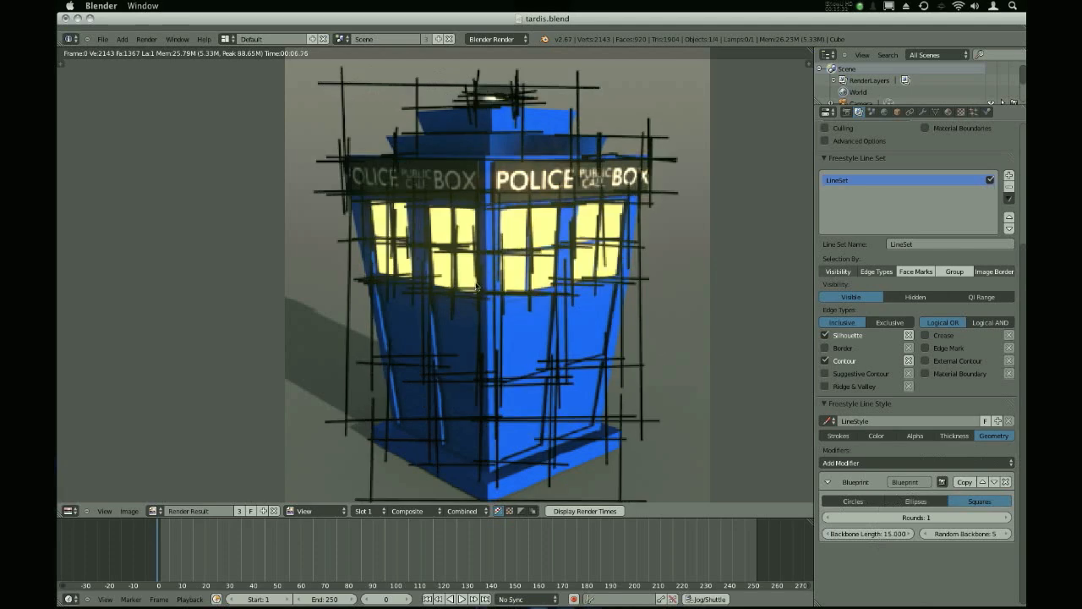
{"action": "scroll", "coordinate": [404, 295], "scroll_direction": "down", "scroll_amount": 1}
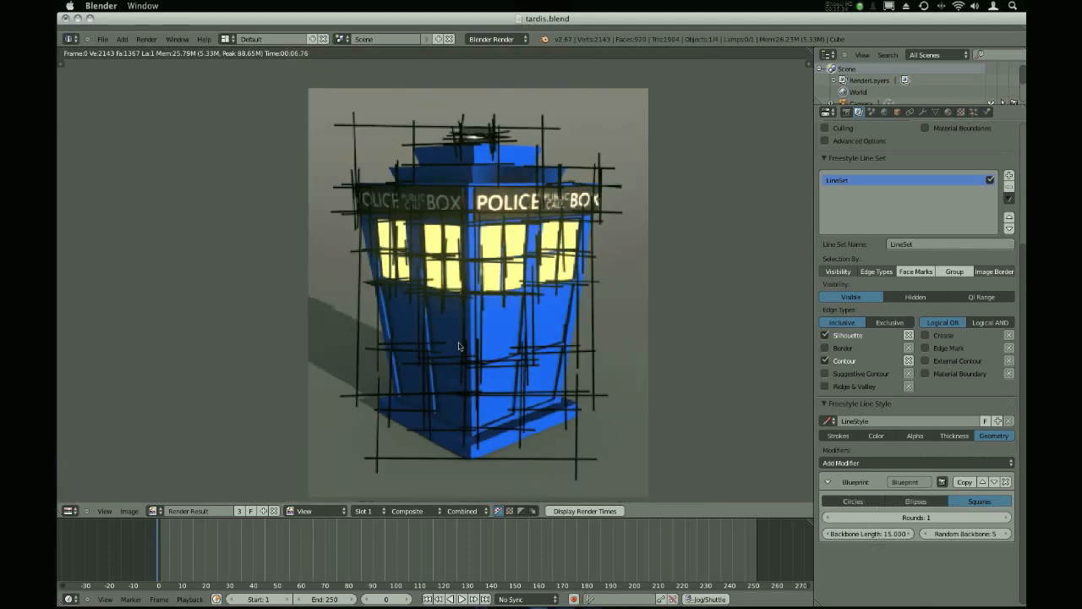
{"action": "middle_click_drag", "start_coordinate": [459, 346], "coordinate": [452, 353]}
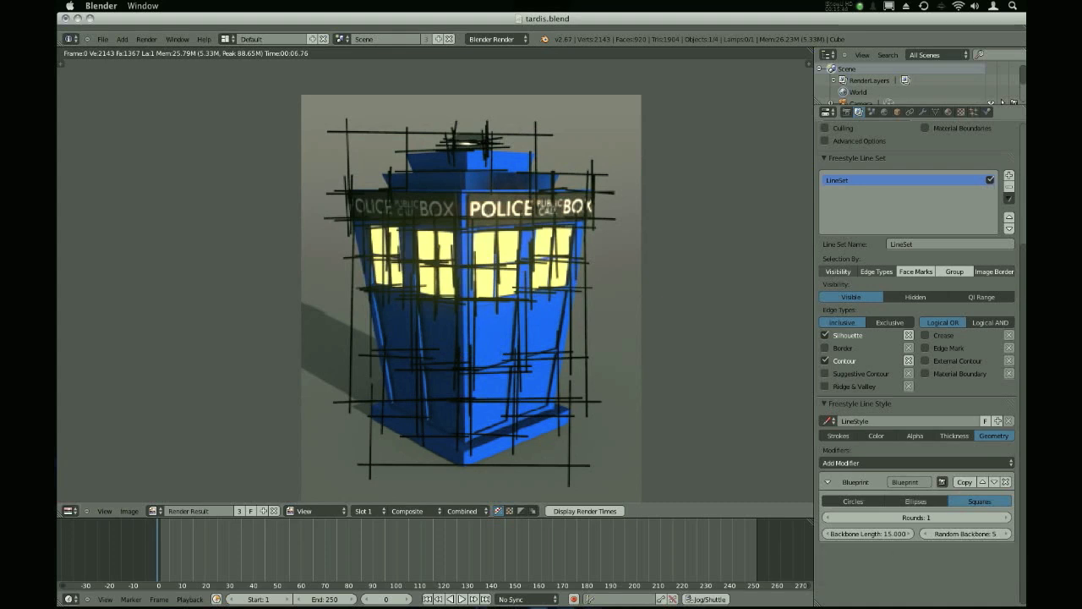
Replace the Blueprint modifier with Bezier Curve and render the image
{"action": "left_click", "coordinate": [1005, 482]}
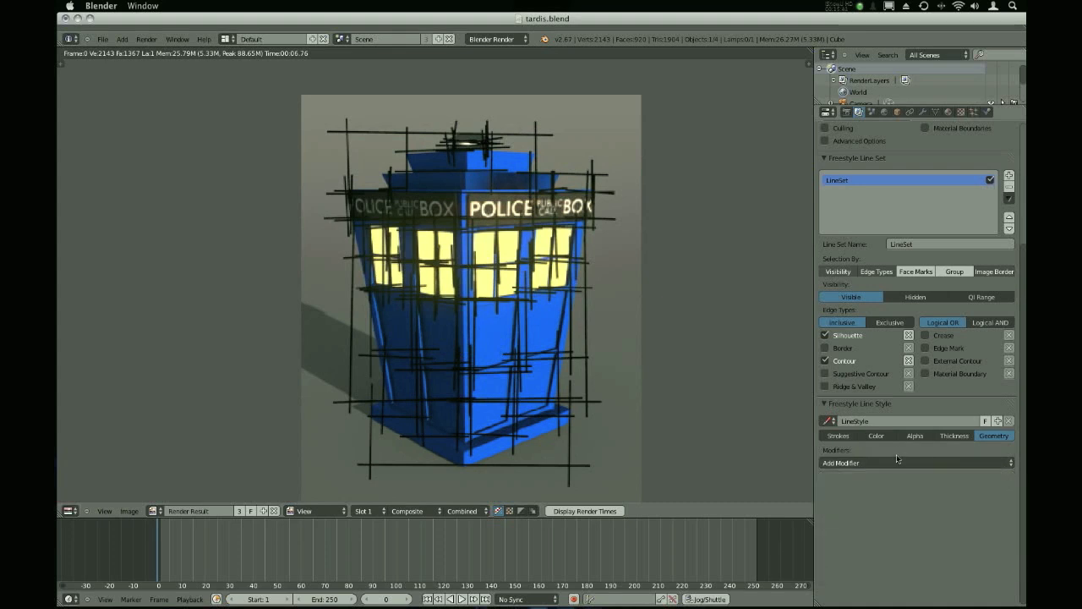
{"action": "left_click", "coordinate": [900, 462]}
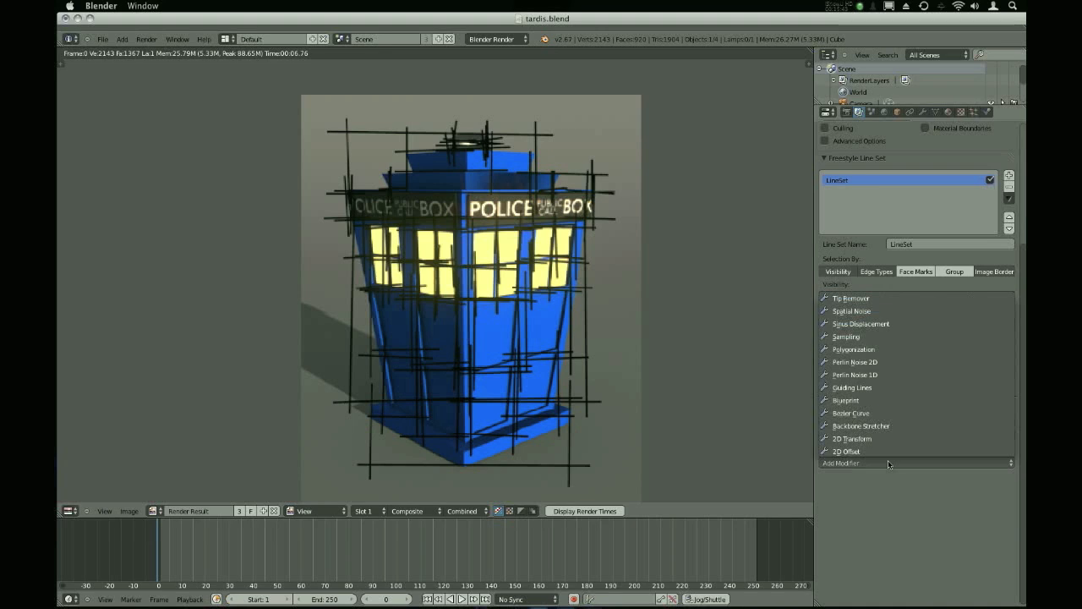
{"action": "left_click", "coordinate": [889, 412]}
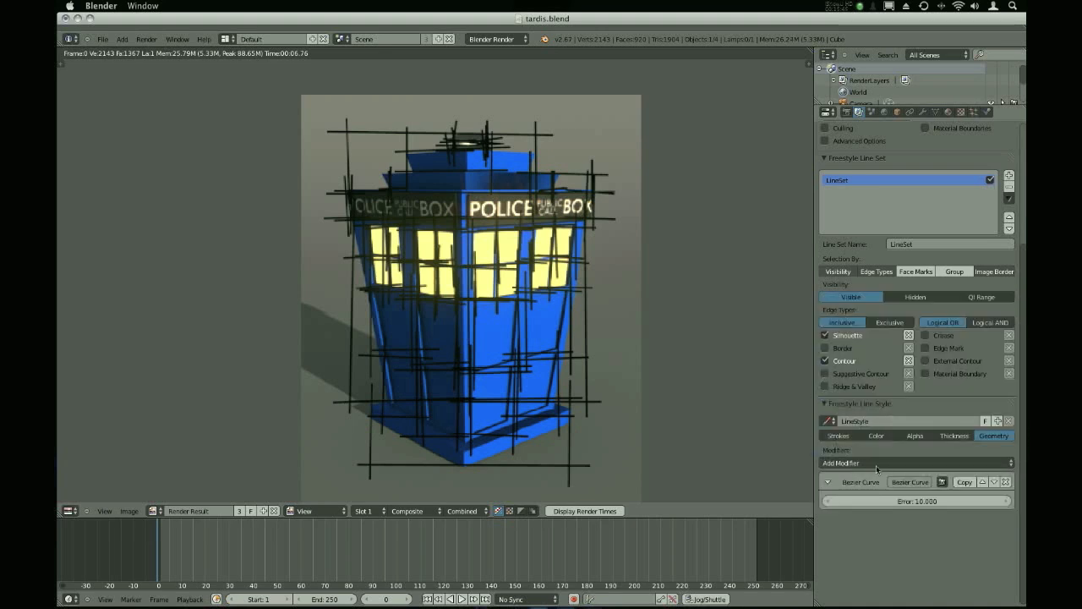
{"action": "left_click", "coordinate": [889, 466]}
{"action": "left_click", "coordinate": [888, 465]}
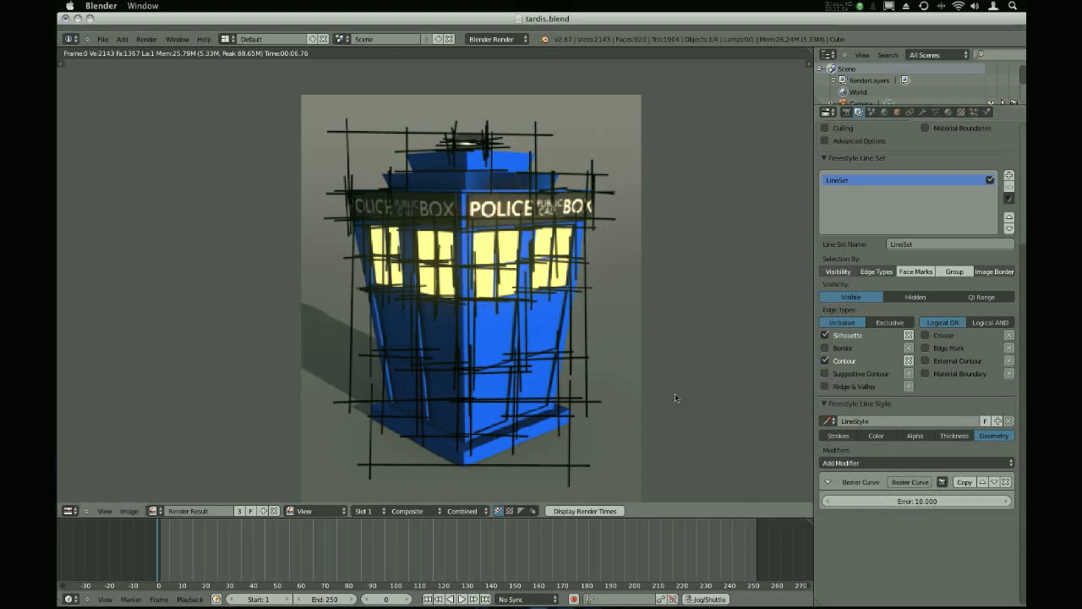
{"action": "key", "text": "F12"}
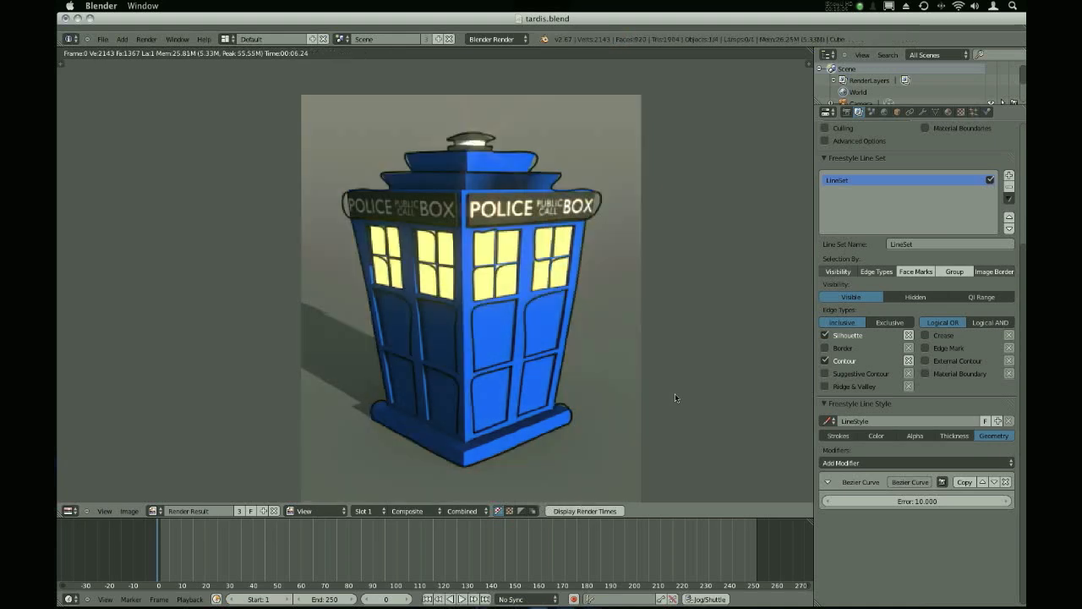
Examine the line corners of the Bezier Curve render around the roof, sign and base, using temporary annotation strokes
{"action": "scroll", "coordinate": [546, 183], "scroll_direction": "up", "scroll_amount": 2}
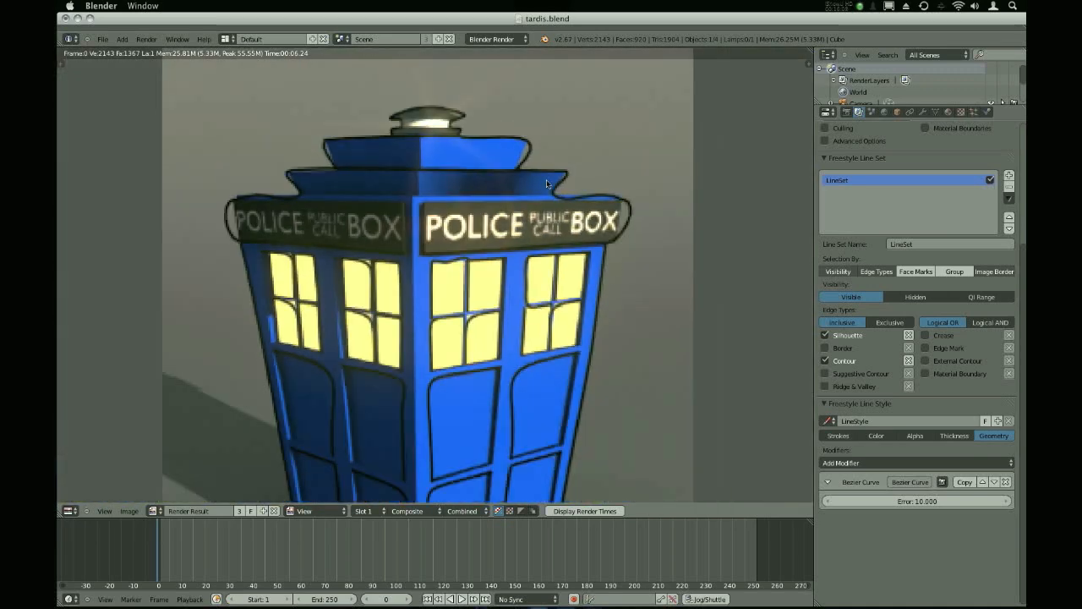
{"action": "scroll", "coordinate": [546, 184], "scroll_direction": "down", "scroll_amount": 2}
{"action": "mouse_move", "coordinate": [542, 245]}
{"action": "left_mouse_down"}
{"action": "mouse_move", "coordinate": [548, 221]}
{"action": "mouse_move", "coordinate": [495, 223]}
{"action": "left_mouse_up"}
{"action": "right_click_drag", "start_coordinate": [493, 220], "coordinate": [547, 246]}
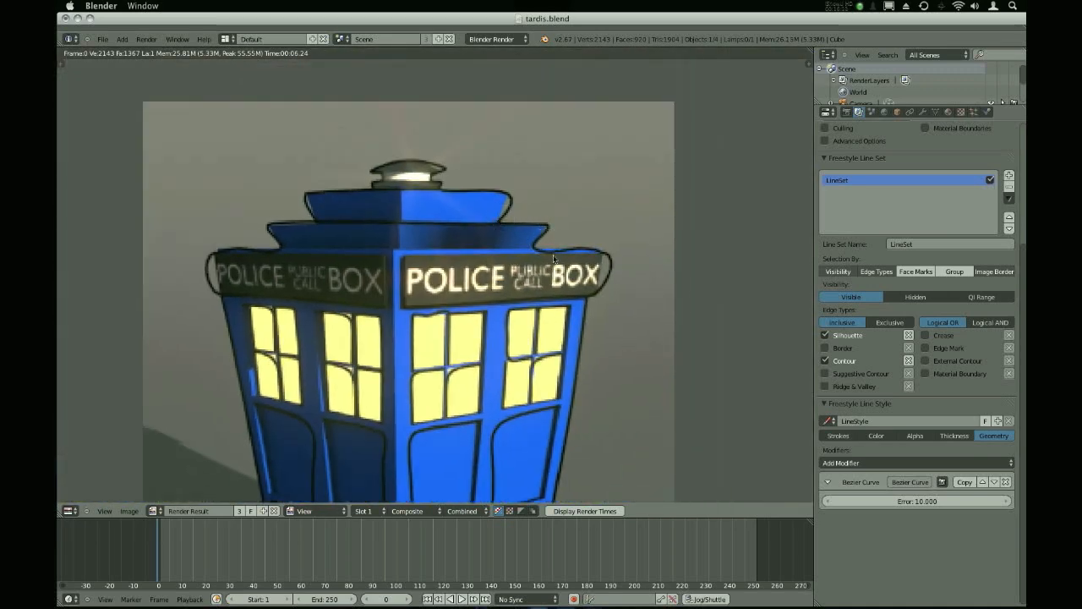
{"action": "scroll", "coordinate": [553, 258], "scroll_direction": "down", "scroll_amount": 2}
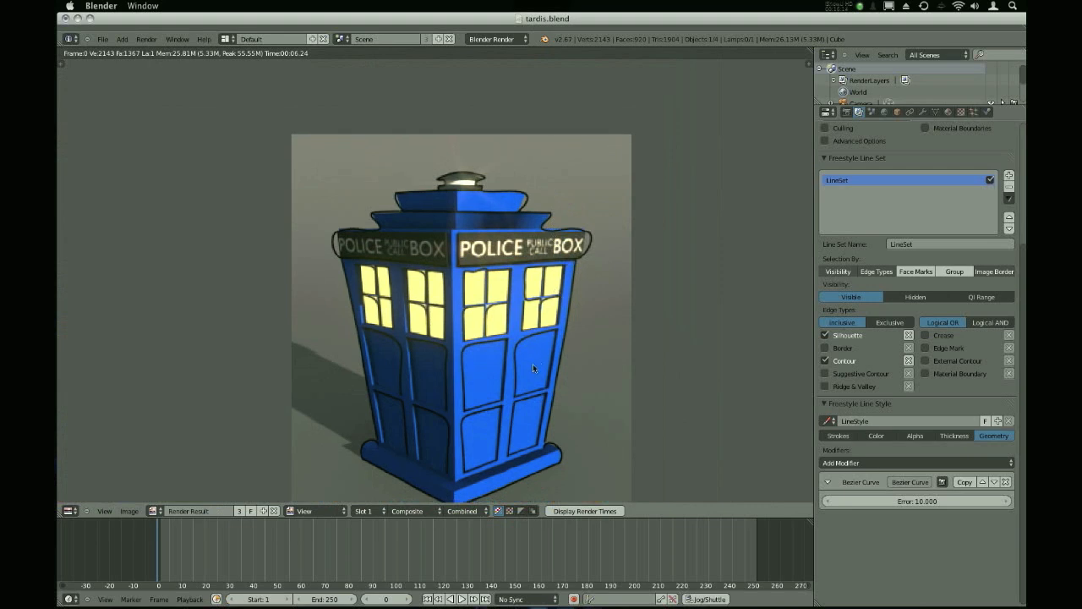
{"action": "middle_click_drag", "start_coordinate": [533, 366], "coordinate": [552, 303]}
{"action": "mouse_move", "coordinate": [542, 389]}
{"action": "left_mouse_down"}
{"action": "mouse_move", "coordinate": [558, 384]}
{"action": "mouse_move", "coordinate": [575, 402]}
{"action": "left_mouse_up"}
{"action": "right_click_drag", "start_coordinate": [580, 391], "coordinate": [560, 384]}
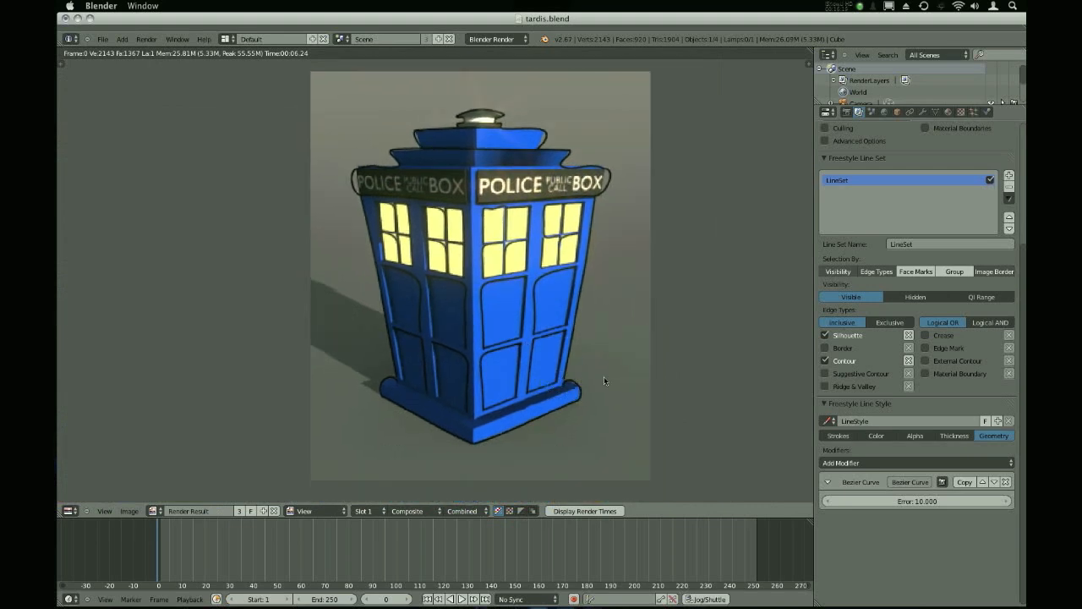
Replace the Bezier Curve modifier with Backbone Stretcher, set its backbone length to 20, and render the image
{"action": "left_click", "coordinate": [1006, 483]}
{"action": "left_click", "coordinate": [905, 463]}
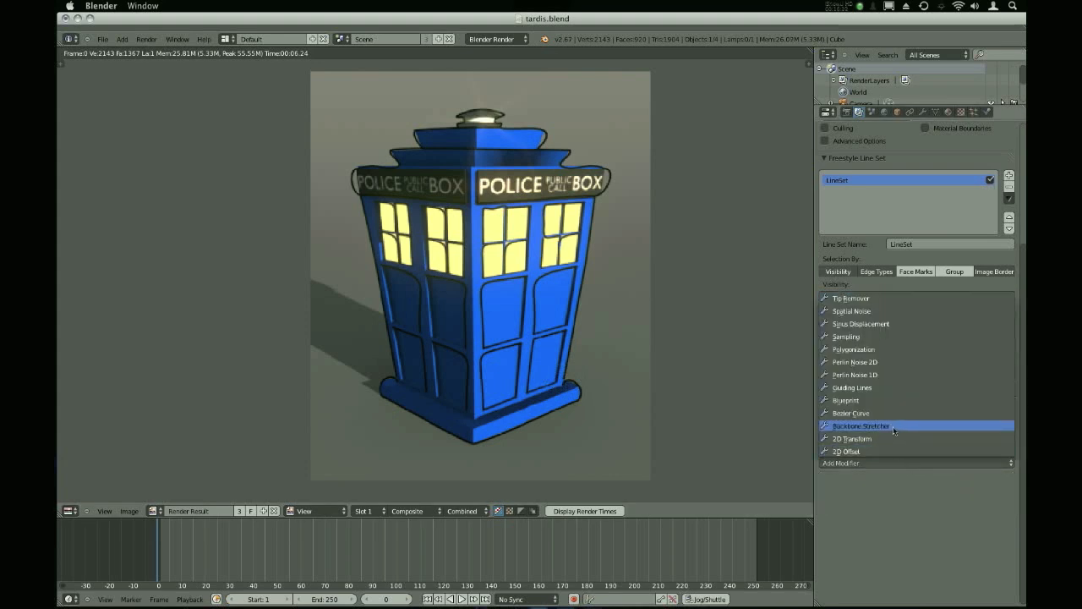
{"action": "left_click", "coordinate": [891, 425]}
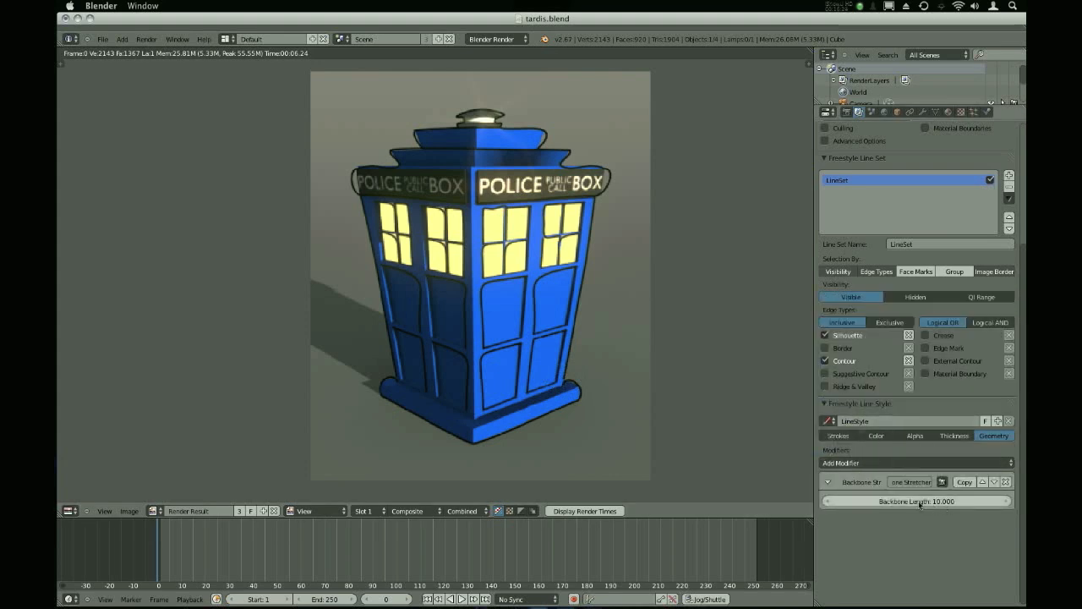
{"action": "left_click_drag", "start_coordinate": [917, 506], "coordinate": [959, 496]}
{"action": "scroll", "coordinate": [917, 338], "scroll_direction": "up", "scroll_amount": 2}
{"action": "key", "text": "F12"}
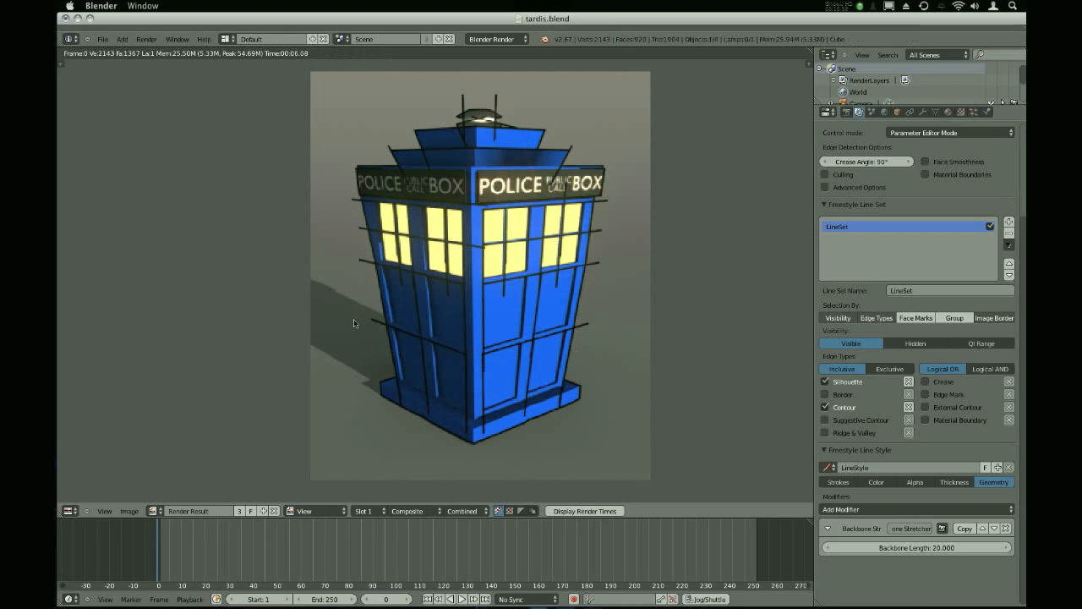
Replace the Backbone Stretcher modifier with a 2D Transform modifier
{"action": "left_click", "coordinate": [1006, 528]}
{"action": "left_click", "coordinate": [947, 507]}
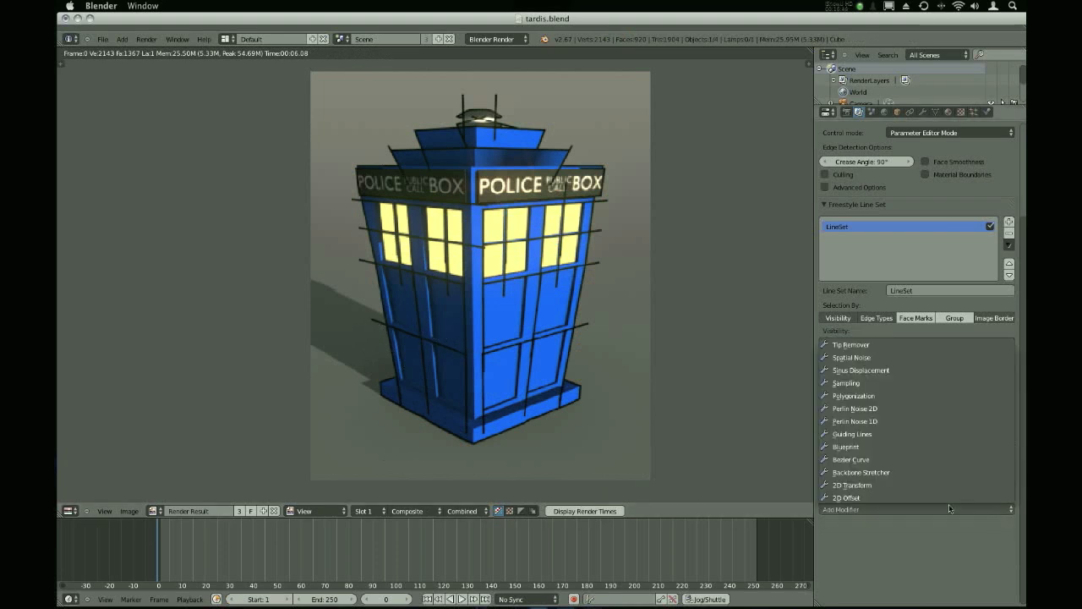
{"action": "left_click", "coordinate": [952, 484]}
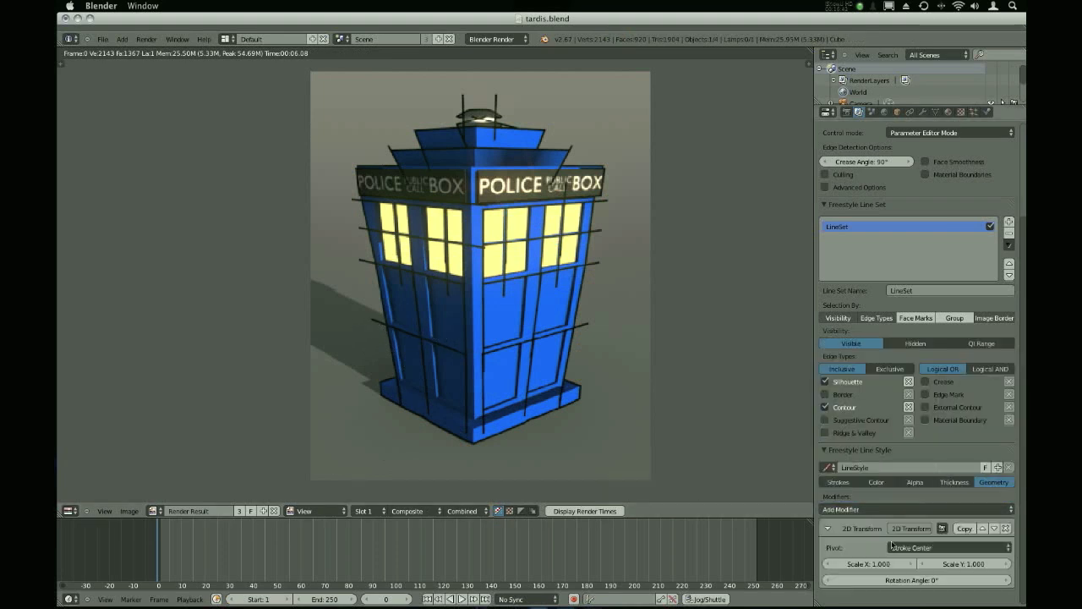
Try the Absolute 2D Point pivot on the 2D Transform modifier and return it to Stroke Center
{"action": "left_click", "coordinate": [911, 549]}
{"action": "left_click", "coordinate": [917, 485]}
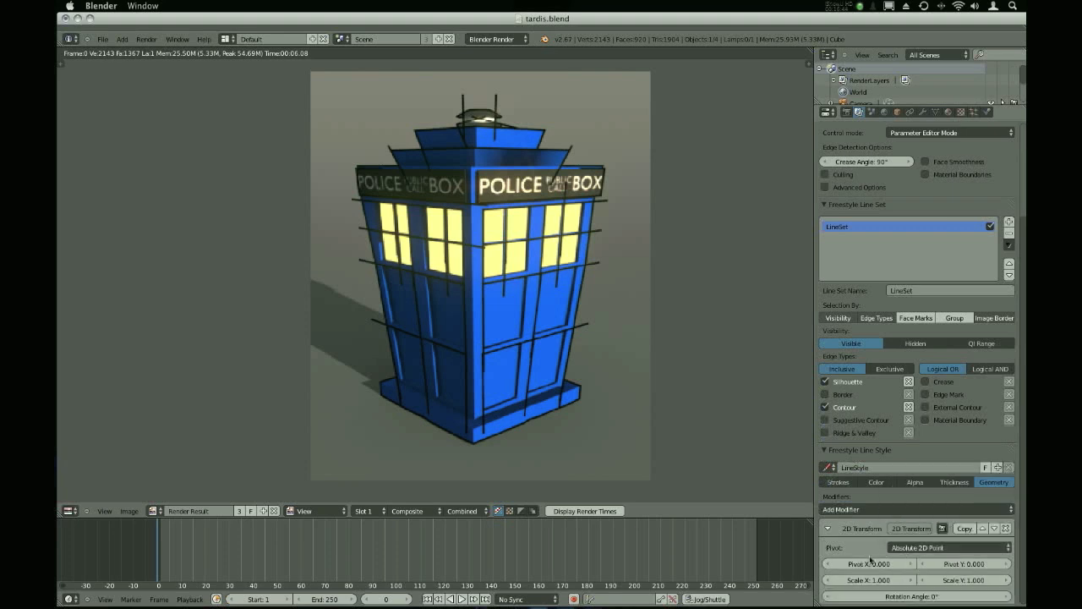
{"action": "left_click", "coordinate": [960, 547]}
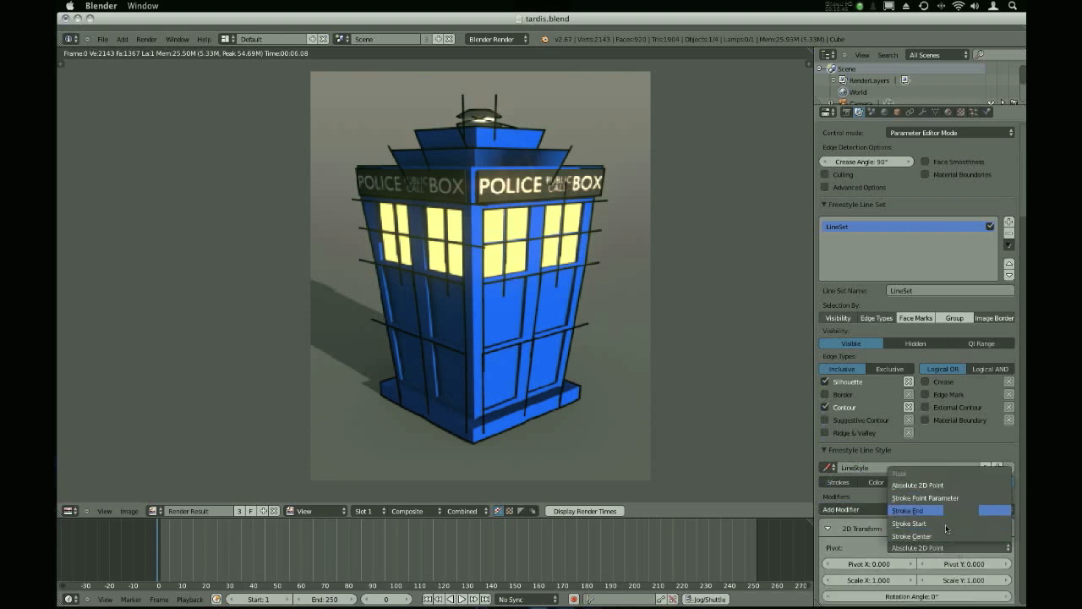
{"action": "left_click", "coordinate": [943, 535]}
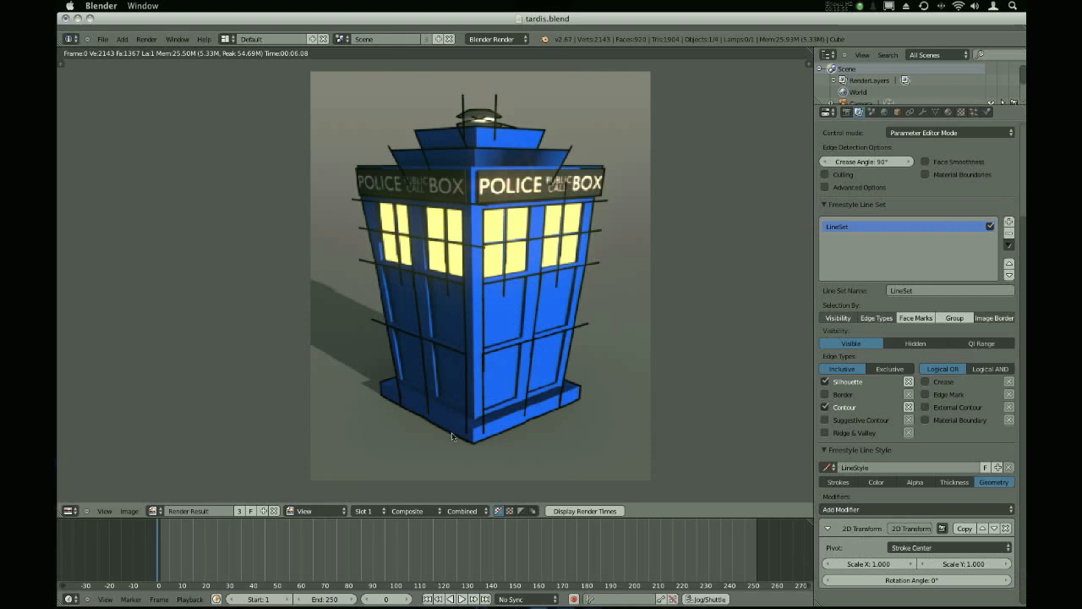
Set the 2D Transform rotation angle to 12° and render the image, reviewing the pivot choices but keeping Stroke Center
{"action": "left_click", "coordinate": [926, 580]}
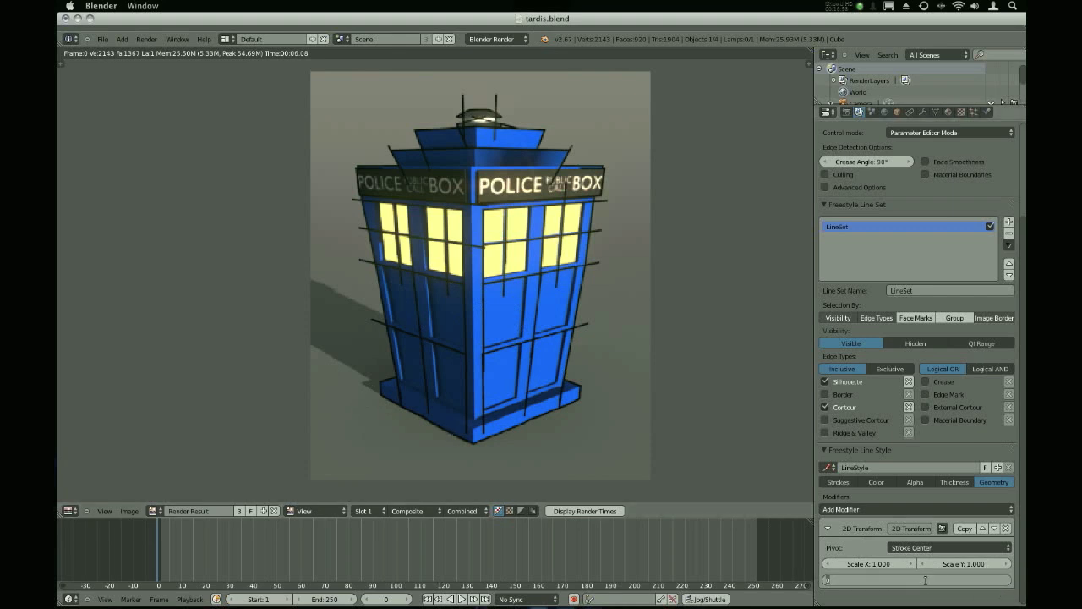
{"action": "type", "text": "12"}
{"action": "key", "text": "Return"}
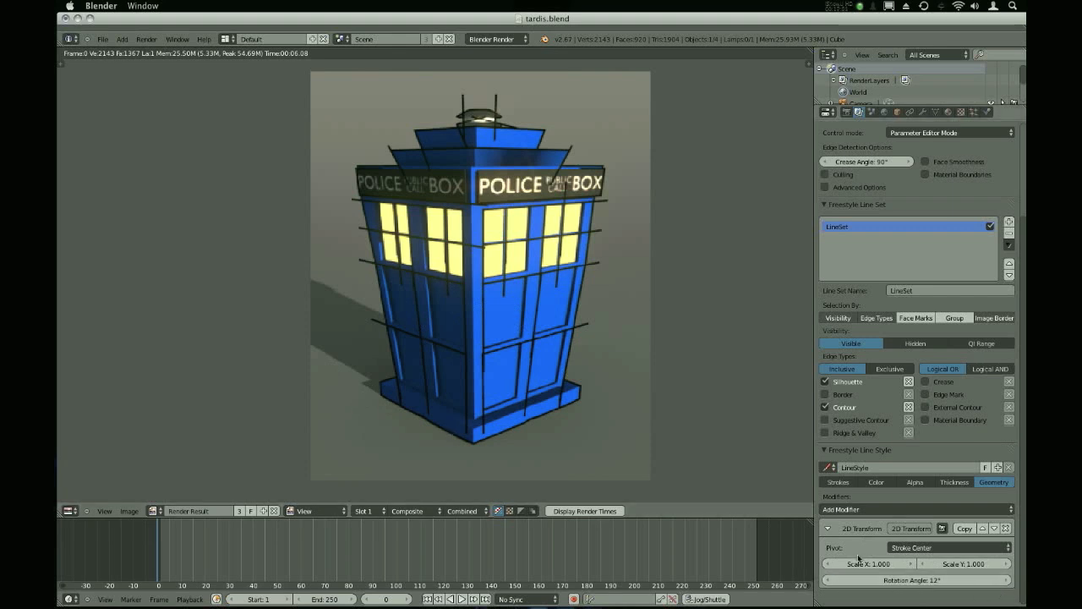
{"action": "key", "text": "F12"}
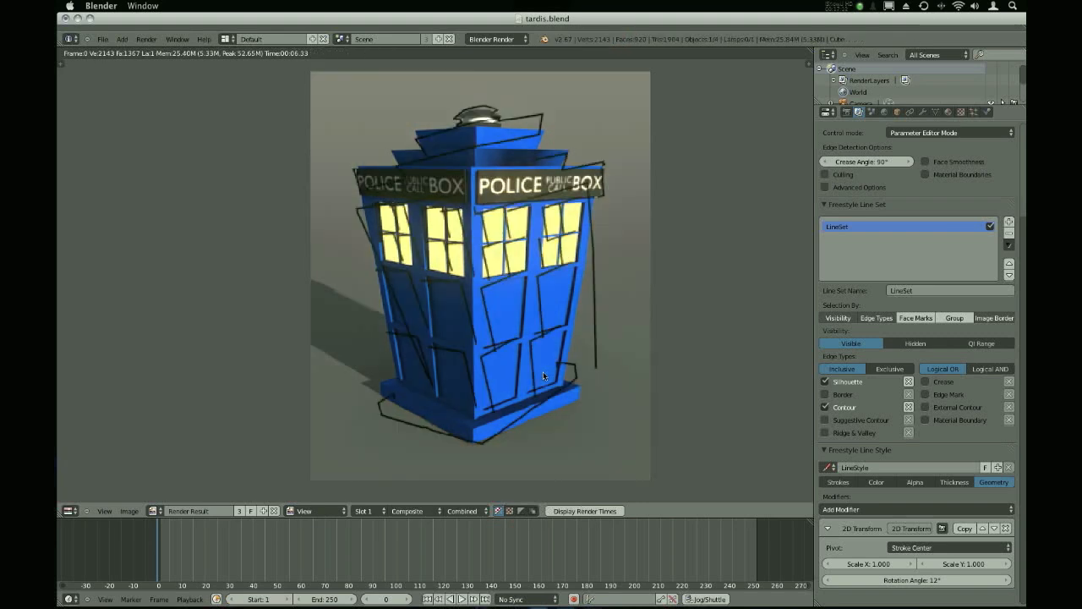
{"action": "left_click", "coordinate": [911, 547]}
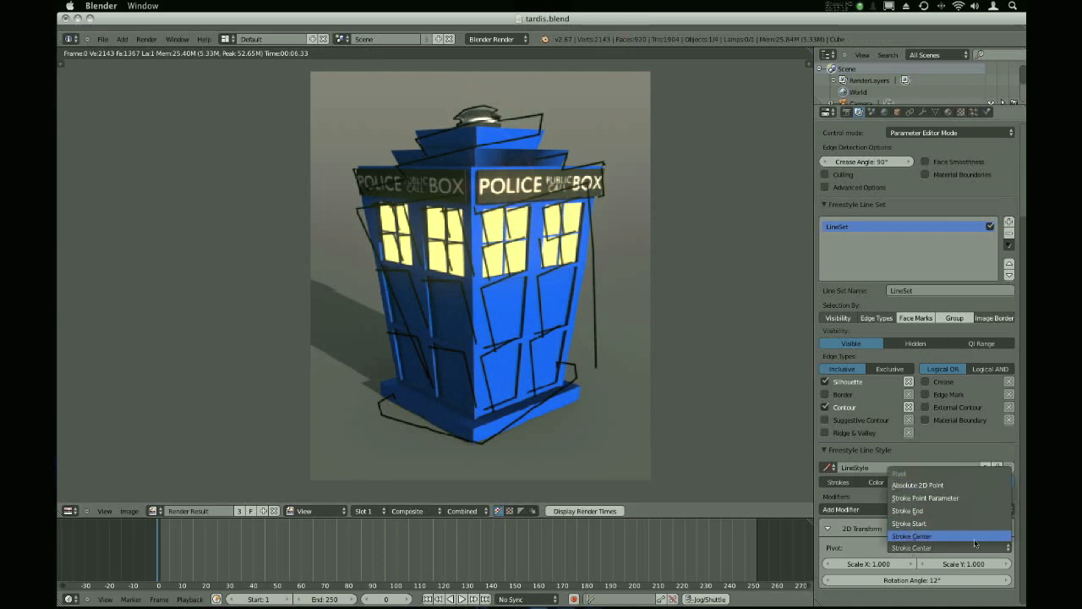
{"action": "left_click", "coordinate": [936, 538]}
{"action": "left_click", "coordinate": [909, 547]}
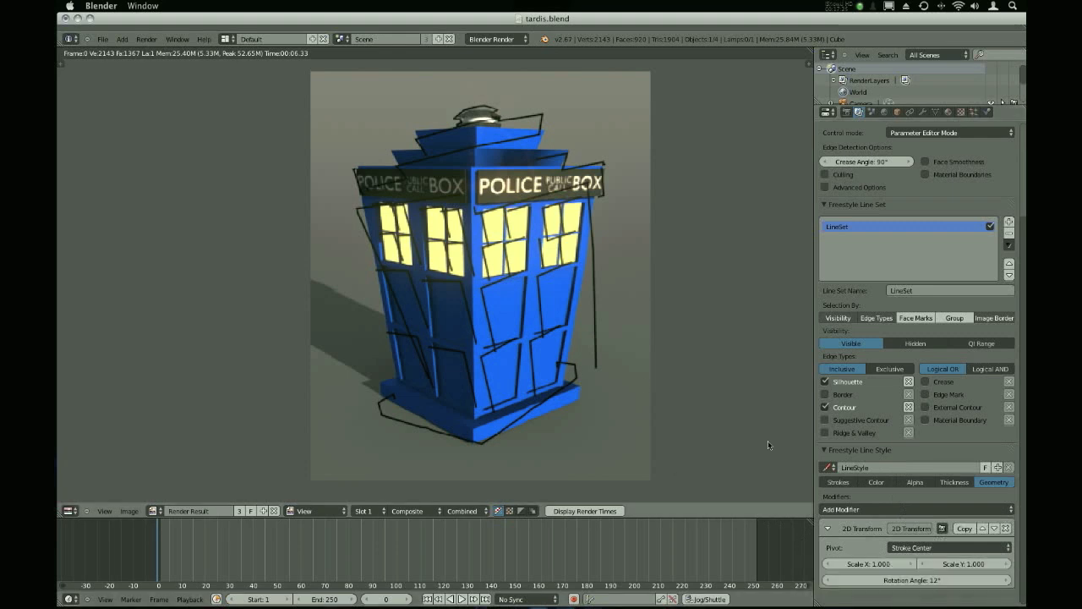
Return to the 3D view and reset the 2D Transform rotation angle to 0°
{"action": "key", "text": "Escape"}
{"action": "left_click", "coordinate": [871, 564]}
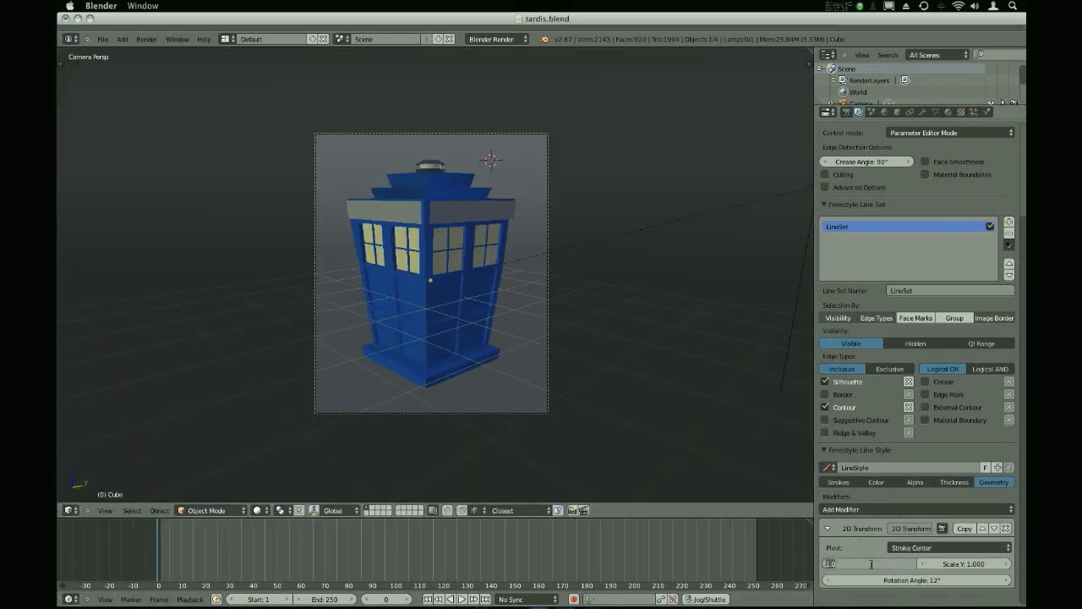
{"action": "left_click", "coordinate": [900, 581]}
{"action": "left_click", "coordinate": [899, 581]}
{"action": "type", "text": "0"}
{"action": "key", "text": "Return"}
Set the 2D Transform scale to 1.1 in both X and Y and render the image
{"action": "left_click", "coordinate": [870, 565]}
{"action": "key", "text": "Escape"}
{"action": "key", "text": "Return"}
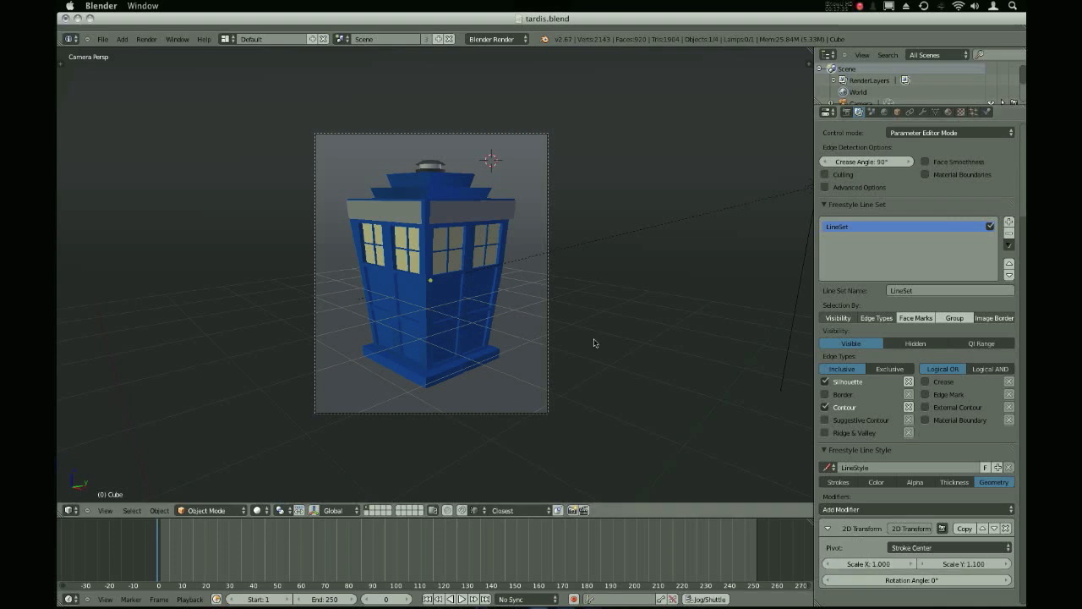
{"action": "left_click", "coordinate": [863, 563]}
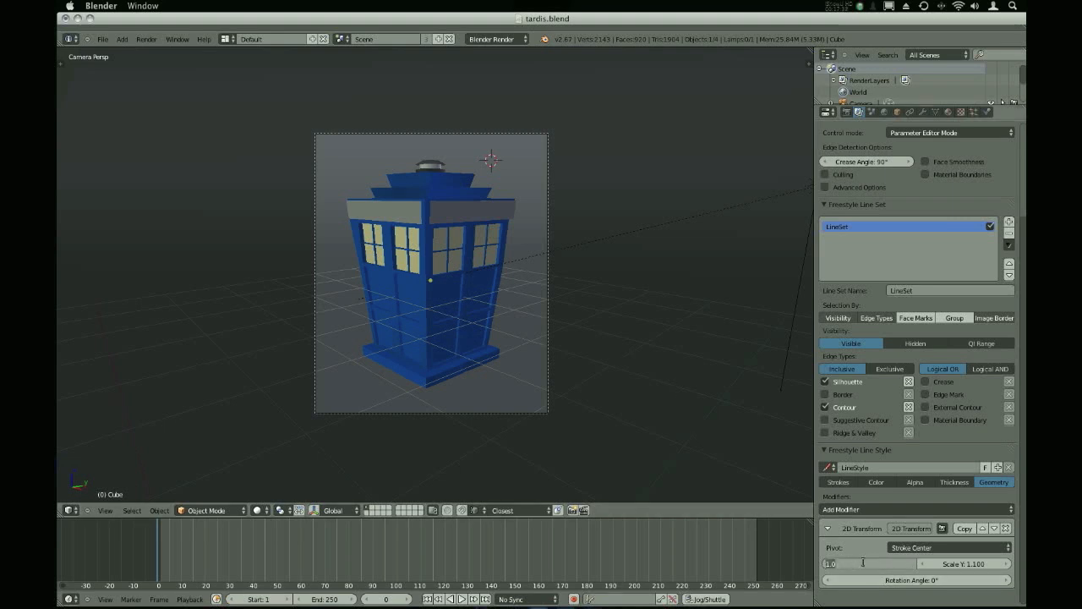
{"action": "type", "text": "1.1"}
{"action": "key", "text": "Return"}
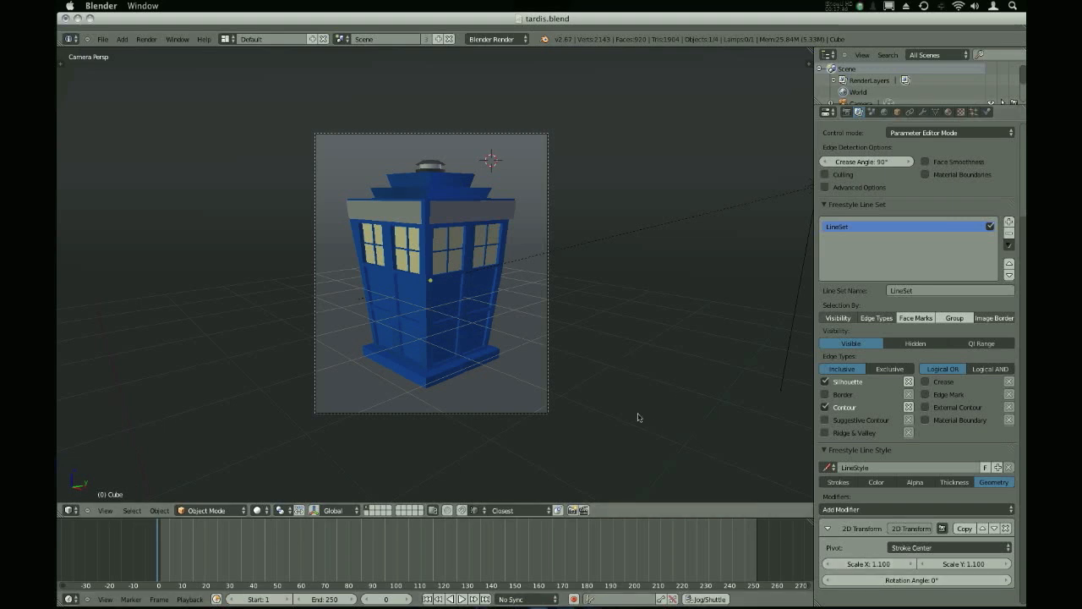
{"action": "key", "text": "F12"}
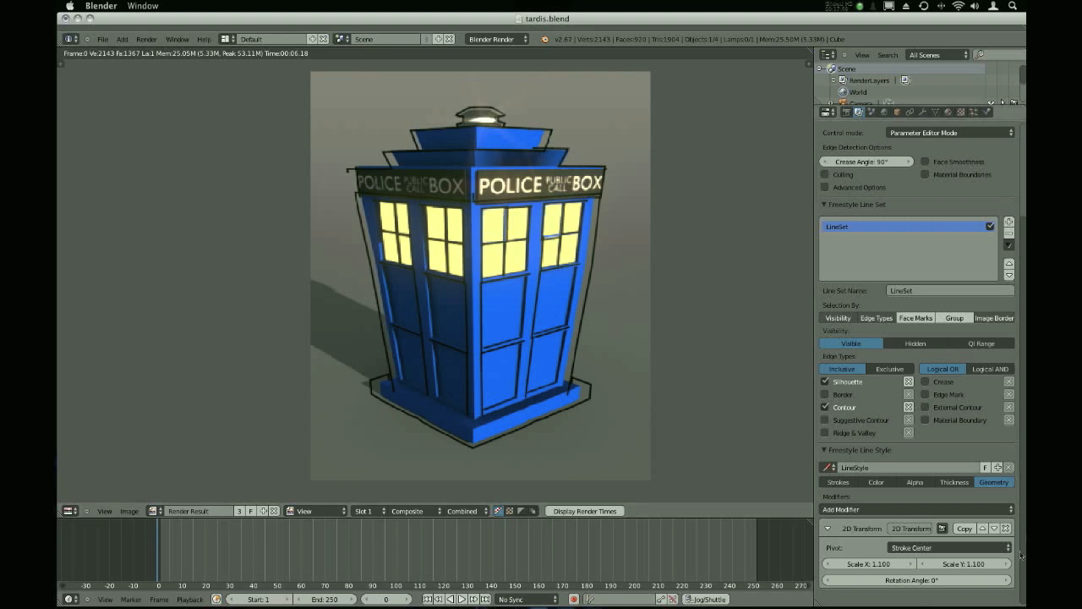
Replace the 2D Transform modifier with 2D Offset, set its X to 0.9 and Y to 1.1, and render the image
{"action": "left_click", "coordinate": [1005, 528]}
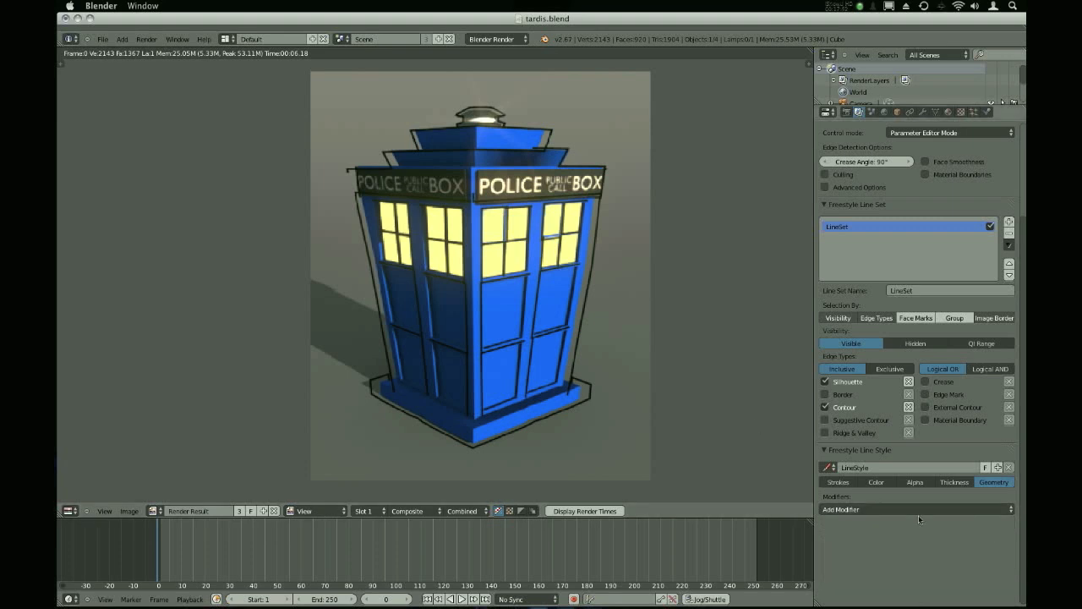
{"action": "left_click", "coordinate": [852, 509]}
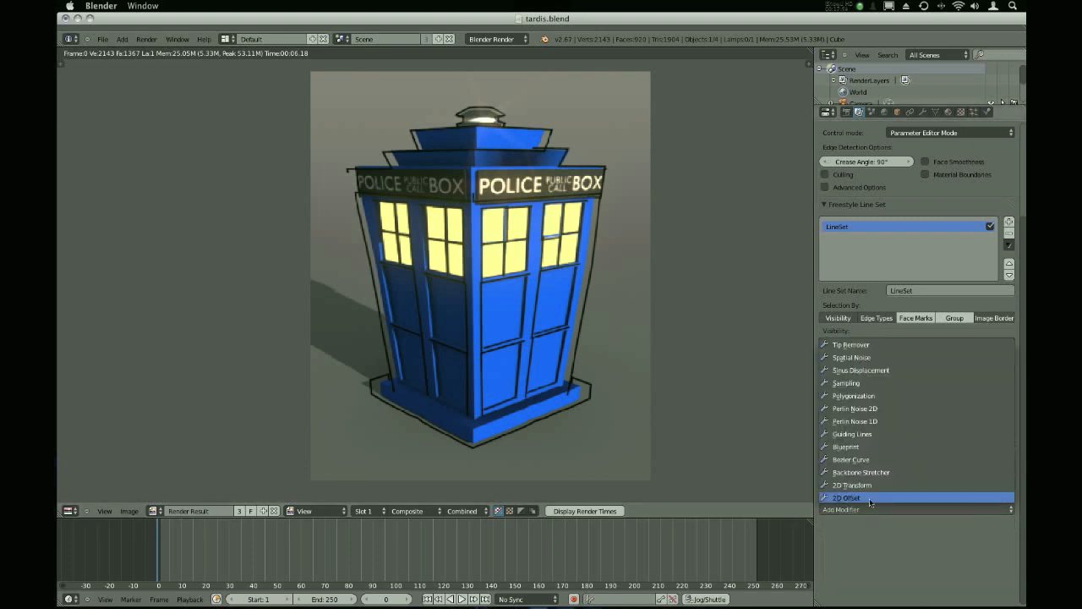
{"action": "left_click", "coordinate": [869, 498]}
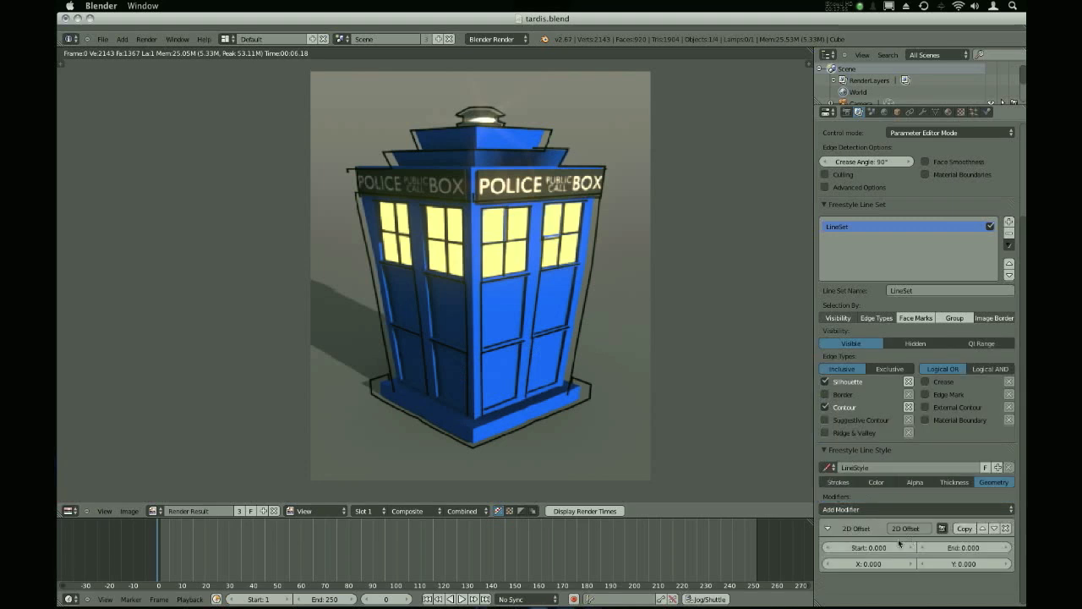
{"action": "left_click", "coordinate": [854, 566]}
{"action": "left_click_drag", "start_coordinate": [855, 567], "coordinate": [874, 566]}
{"action": "left_click_drag", "start_coordinate": [954, 566], "coordinate": [974, 565]}
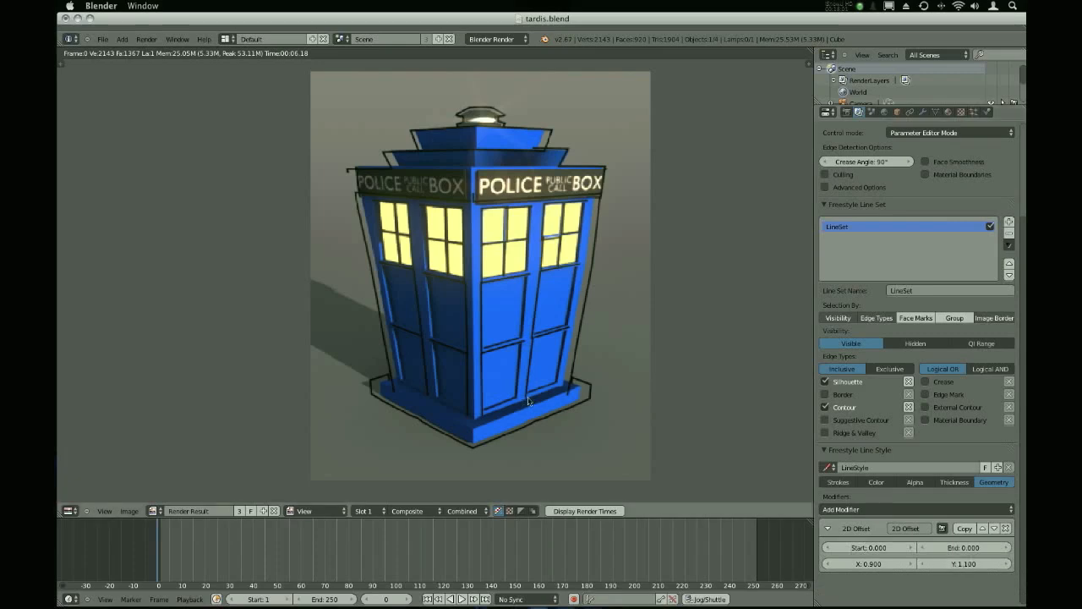
{"action": "key", "text": "F12"}
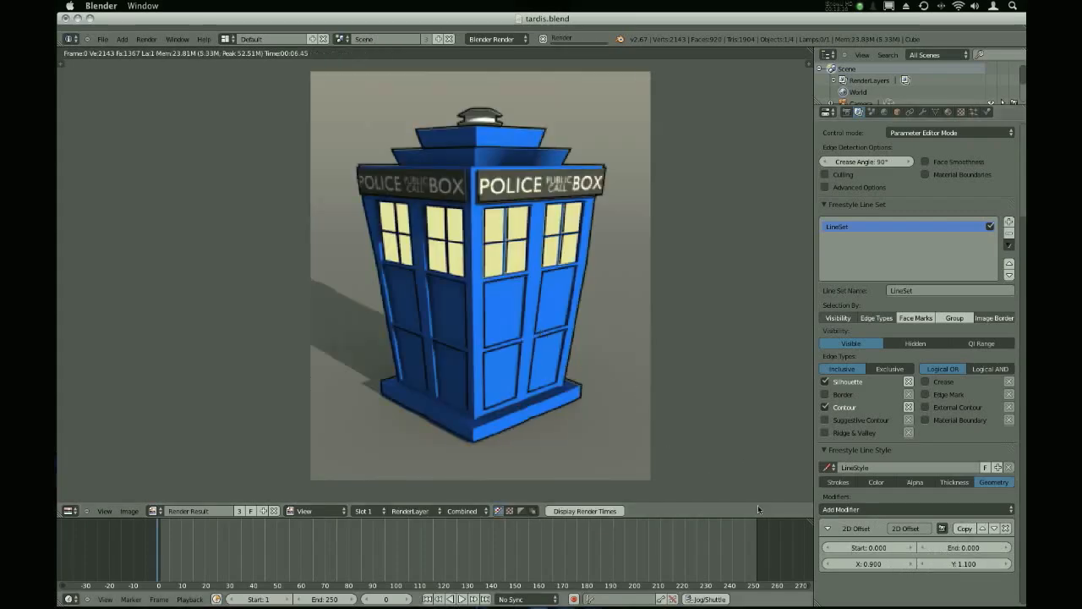
Set the 2D Offset modifier's Y value to 20 and render the image again
{"action": "key", "text": "Escape"}
{"action": "left_click", "coordinate": [955, 563]}
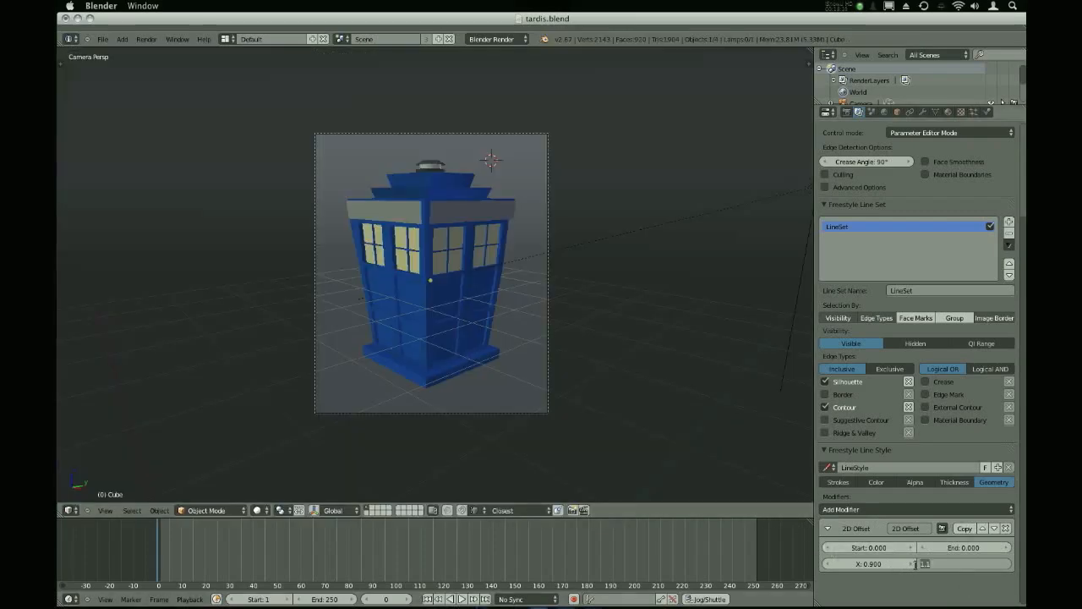
{"action": "type", "text": "20"}
{"action": "key", "text": "Return"}
{"action": "key", "text": "F12"}
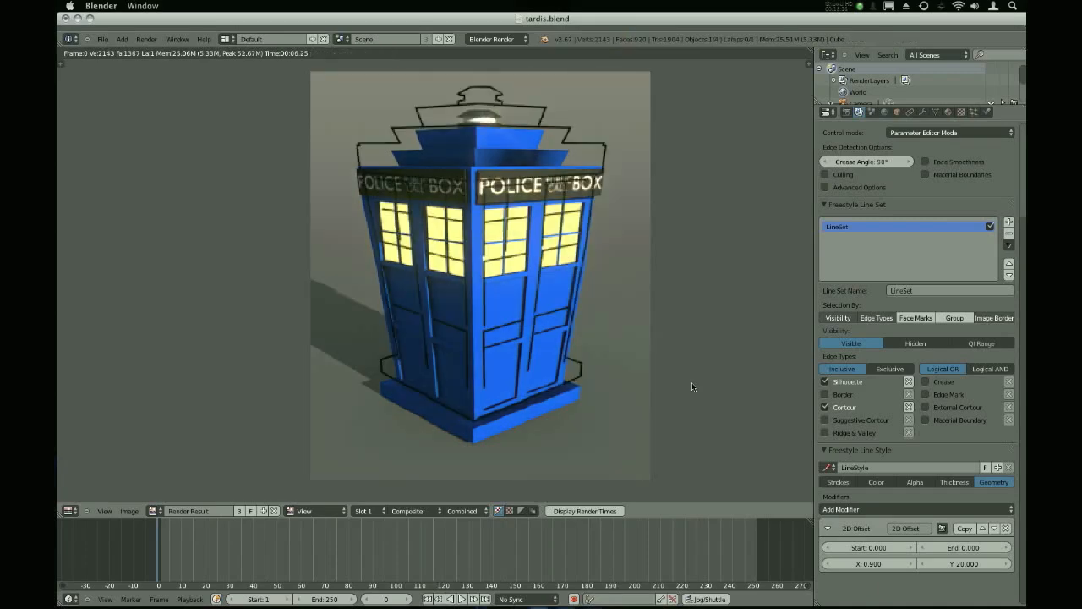
Remove the 2D Offset modifier and select the police box body in the 3D view
{"action": "left_click", "coordinate": [1009, 528]}
{"action": "left_click", "coordinate": [838, 482]}
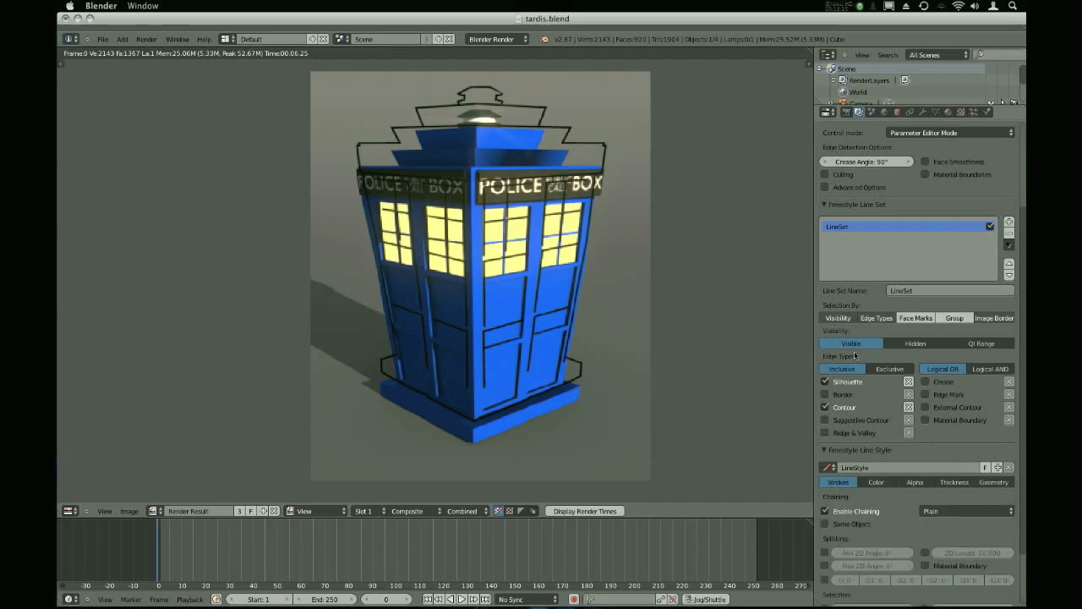
{"action": "scroll", "coordinate": [574, 238], "scroll_direction": "up", "scroll_amount": 3}
{"action": "scroll", "coordinate": [575, 239], "scroll_direction": "down", "scroll_amount": 10}
{"action": "scroll", "coordinate": [573, 237], "scroll_direction": "up", "scroll_amount": 4}
{"action": "key", "text": "Escape"}
{"action": "right_click", "coordinate": [485, 260]}
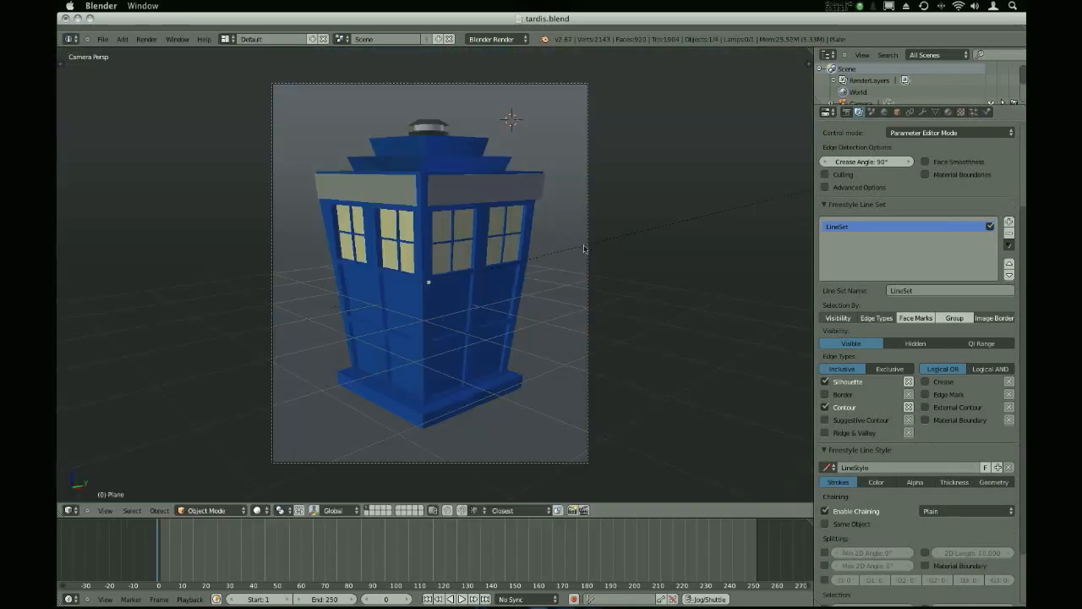
{"action": "right_click", "coordinate": [497, 187]}
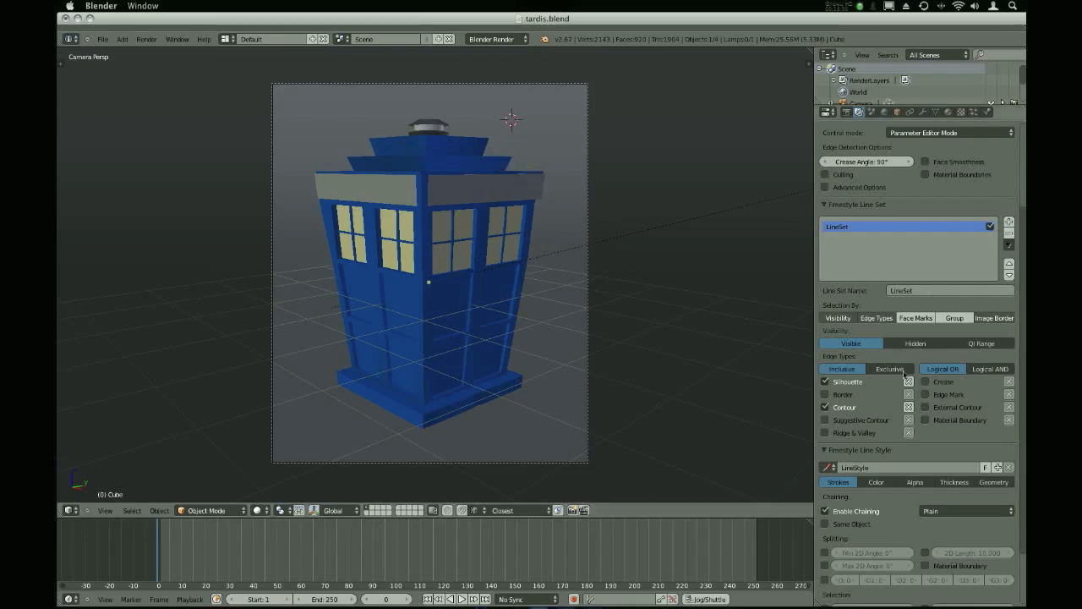
Set the line style's base thickness to 8 and disable the Contour edge type for the line set
{"action": "left_click", "coordinate": [878, 481]}
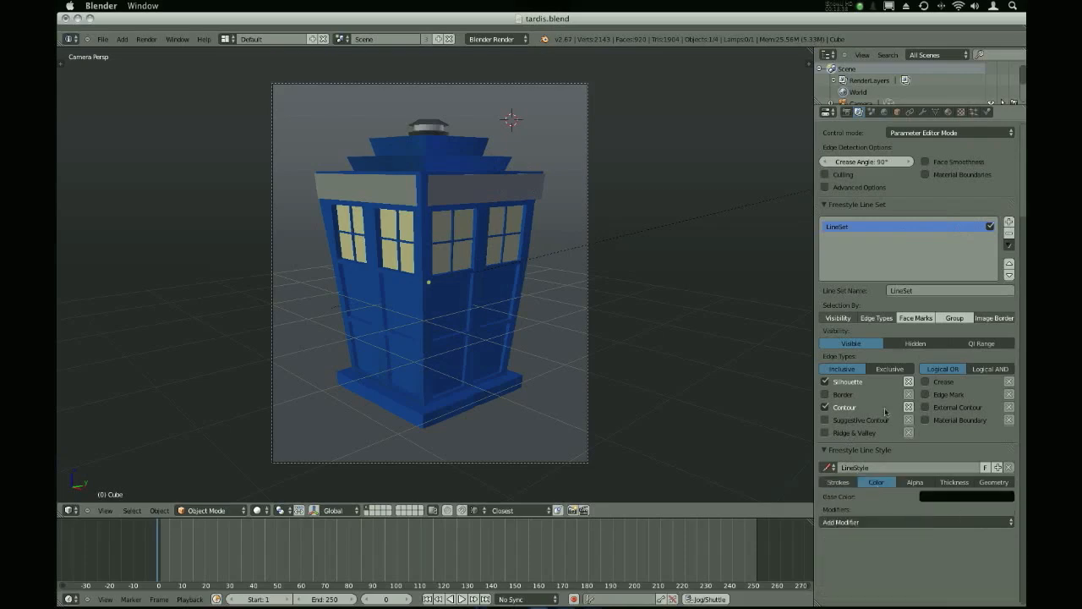
{"action": "left_click", "coordinate": [953, 482]}
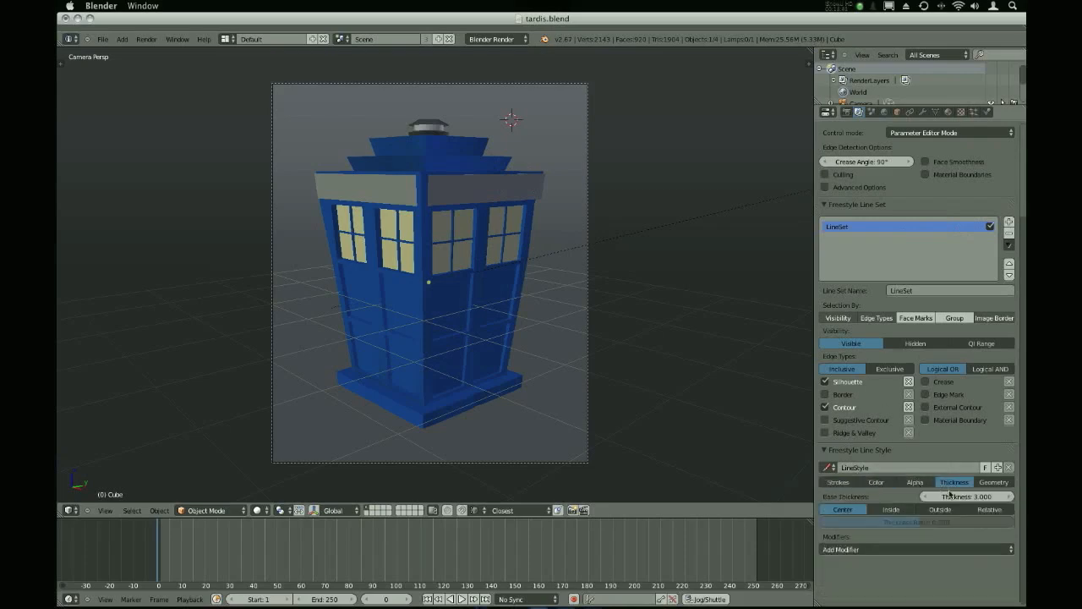
{"action": "type", "text": "8"}
{"action": "key", "text": "Return"}
{"action": "left_click", "coordinate": [846, 408]}
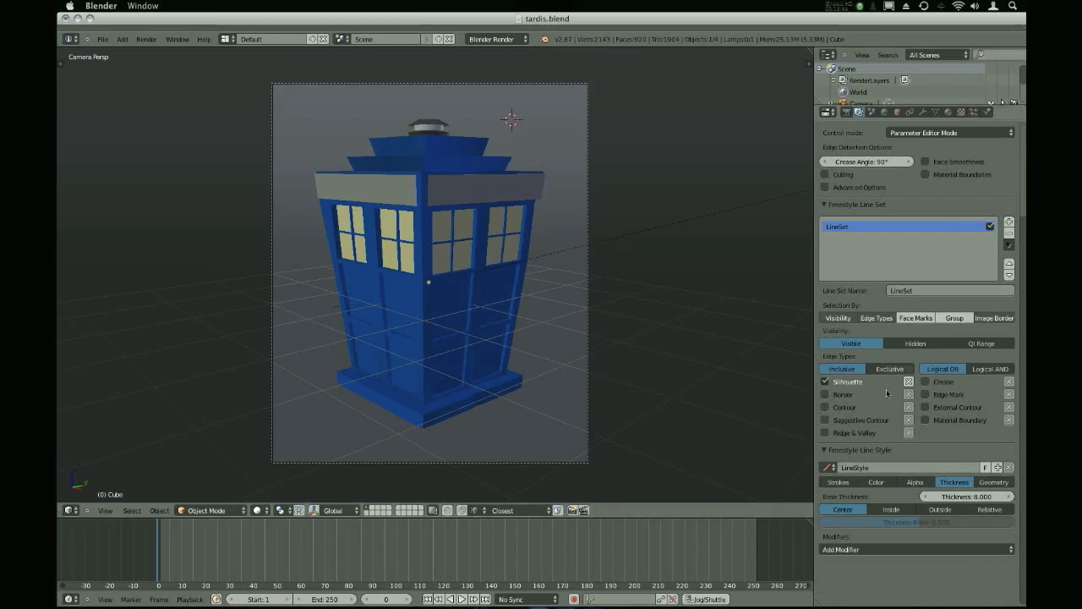
{"action": "left_click", "coordinate": [847, 484]}
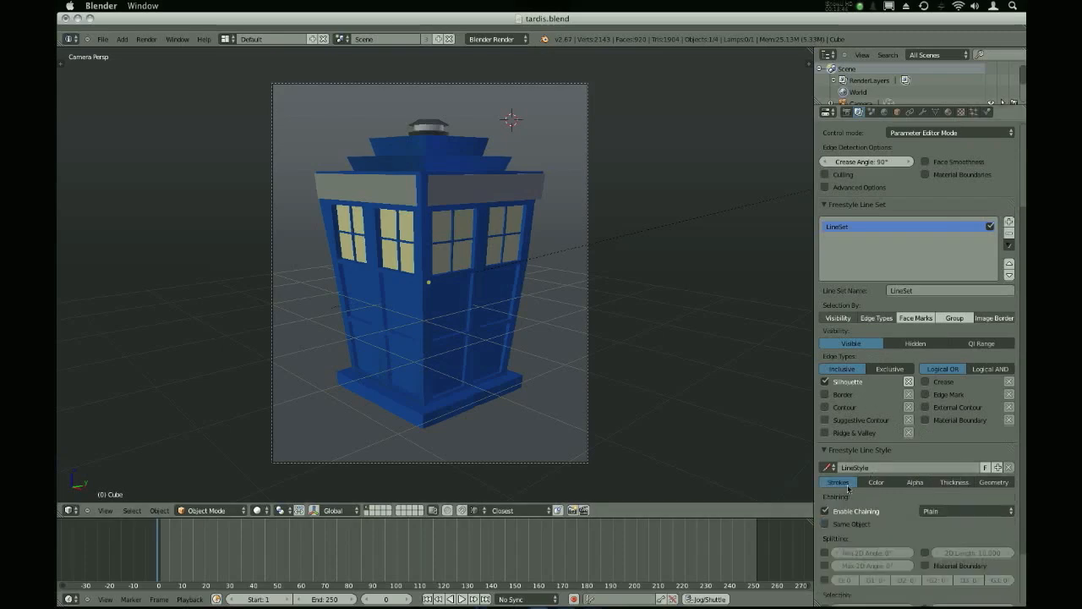
{"action": "left_click", "coordinate": [879, 482]}
{"action": "left_click", "coordinate": [913, 483]}
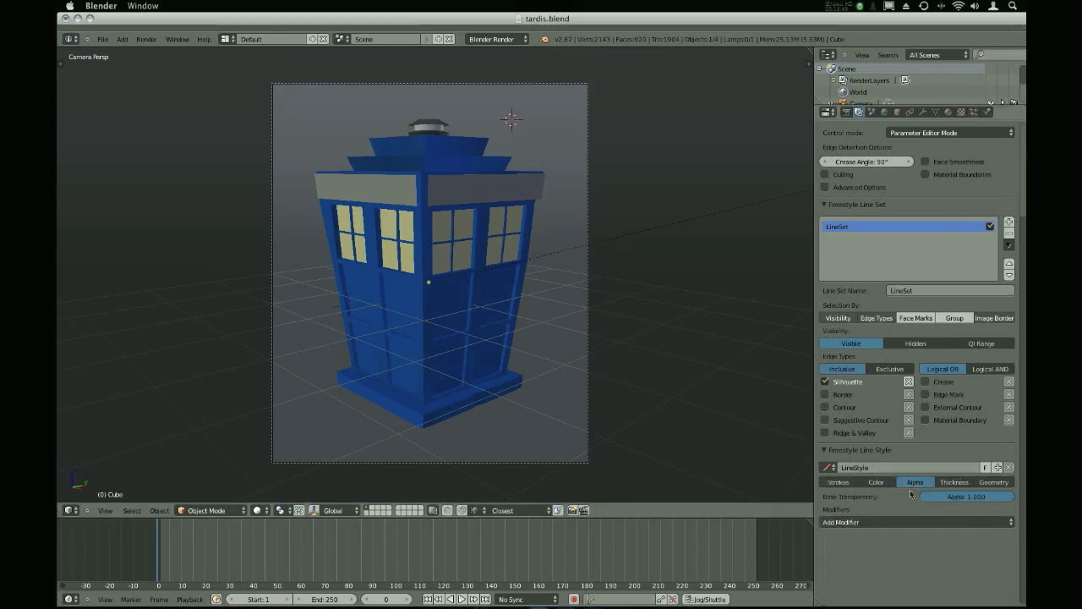
{"action": "left_click", "coordinate": [954, 481]}
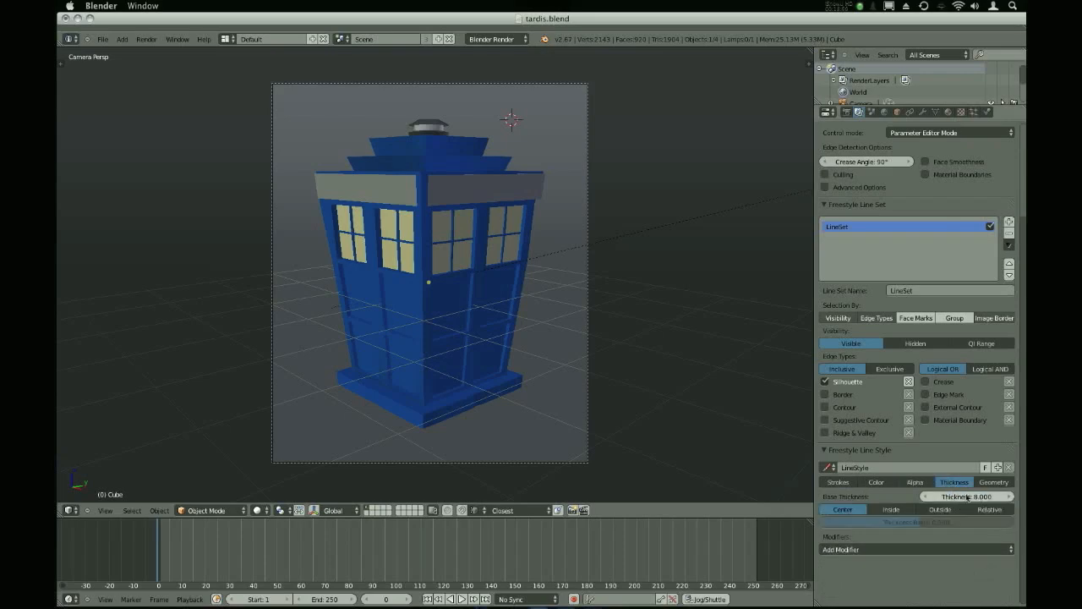
Add a second line set with Border edges disabled and a base thickness of 2, and inspect it in a new render
{"action": "left_click", "coordinate": [1008, 221]}
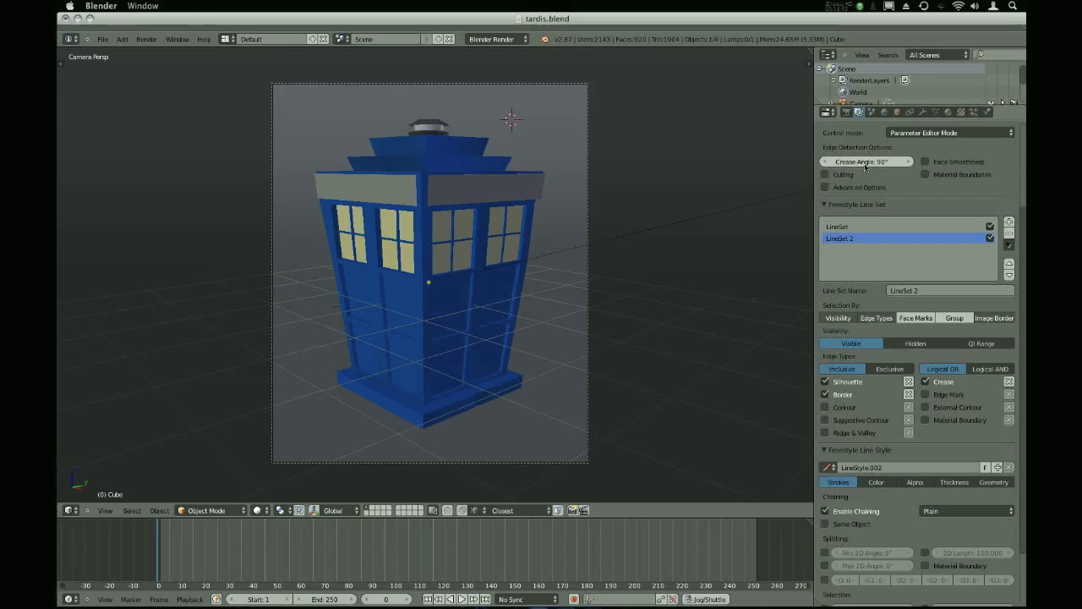
{"action": "left_click", "coordinate": [837, 395]}
{"action": "left_click", "coordinate": [954, 482]}
{"action": "left_click", "coordinate": [971, 498]}
{"action": "type", "text": "2"}
{"action": "key", "text": "Return"}
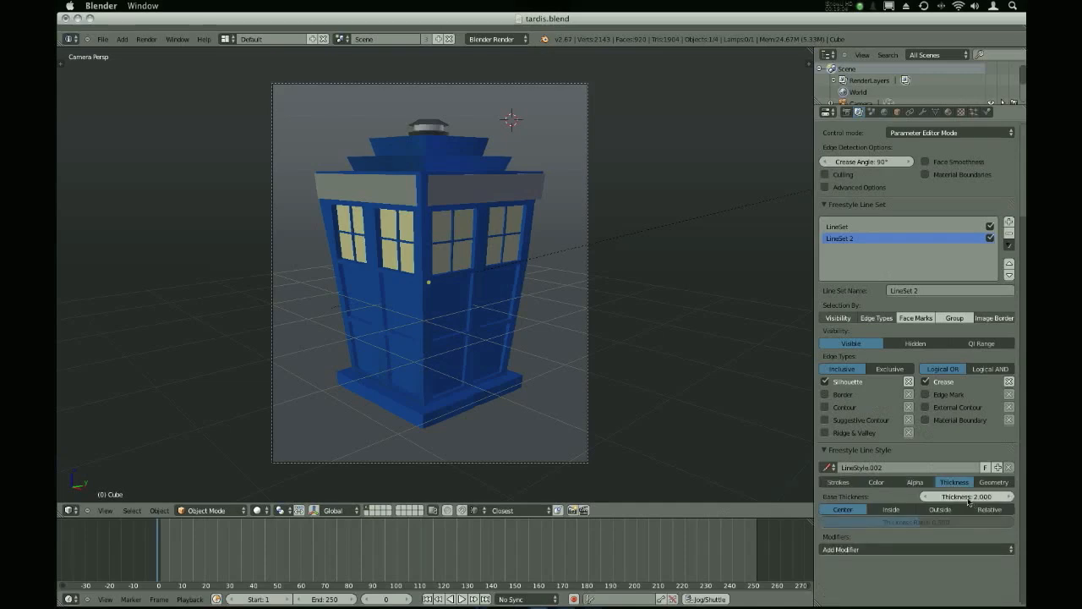
{"action": "key", "text": "F12"}
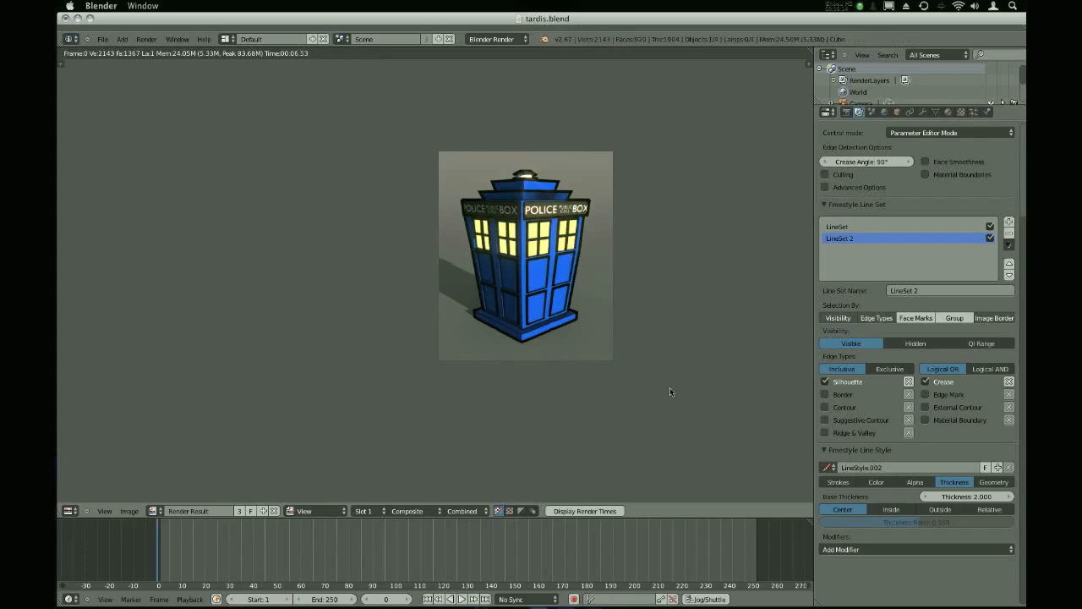
{"action": "scroll", "coordinate": [568, 265], "scroll_direction": "up", "scroll_amount": 6}
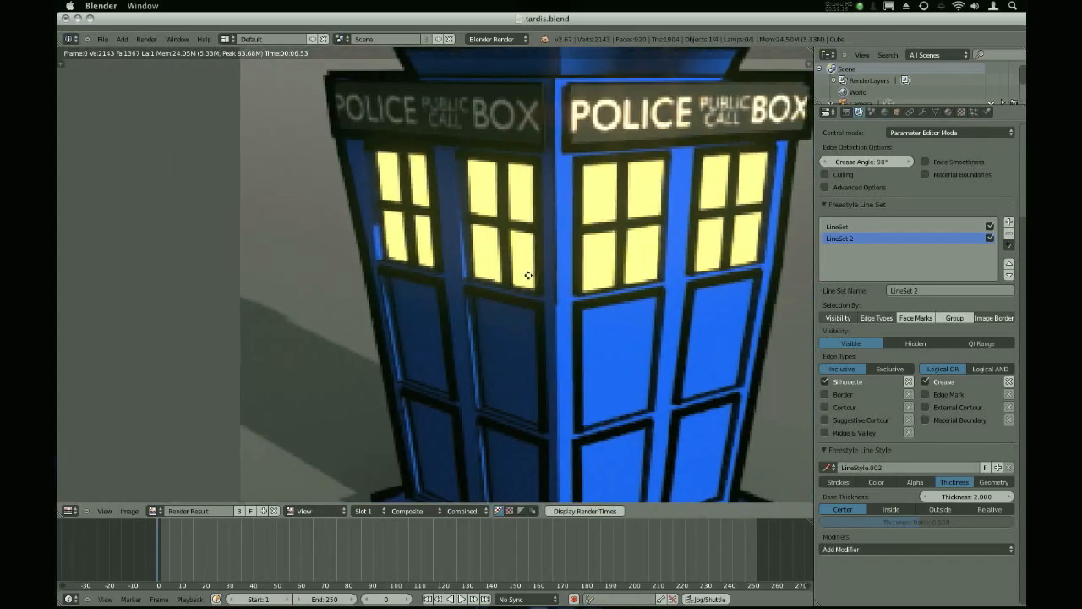
Disable the Silhouette edge type and enable Contour for the first line set, leaving the second line set selected
{"action": "middle_click_drag", "start_coordinate": [620, 328], "coordinate": [498, 383]}
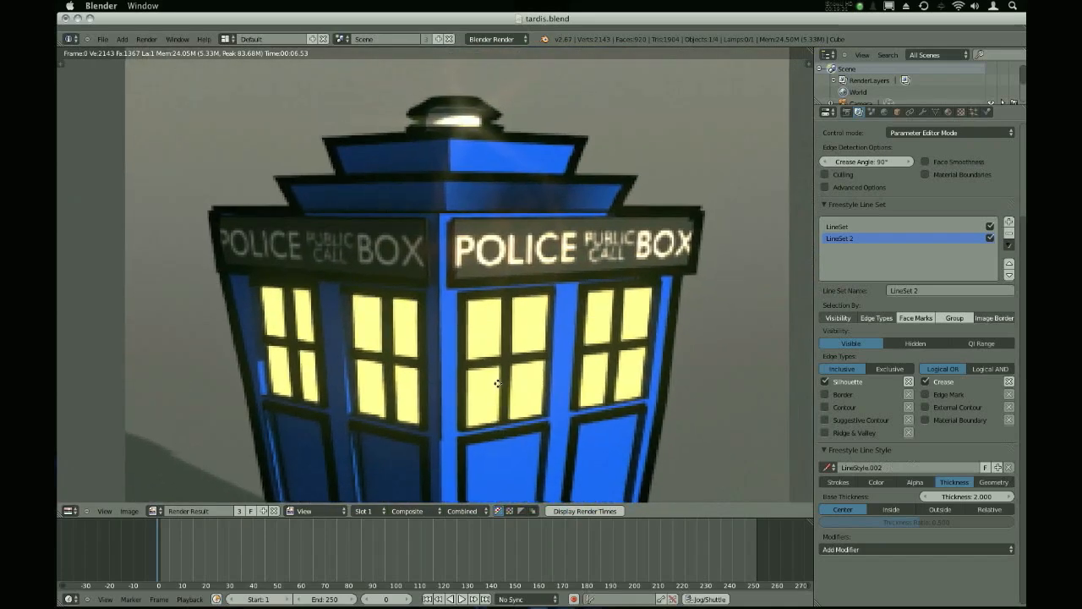
{"action": "scroll", "coordinate": [491, 378], "scroll_direction": "up", "scroll_amount": 2}
{"action": "middle_click_drag", "start_coordinate": [490, 379], "coordinate": [532, 200]}
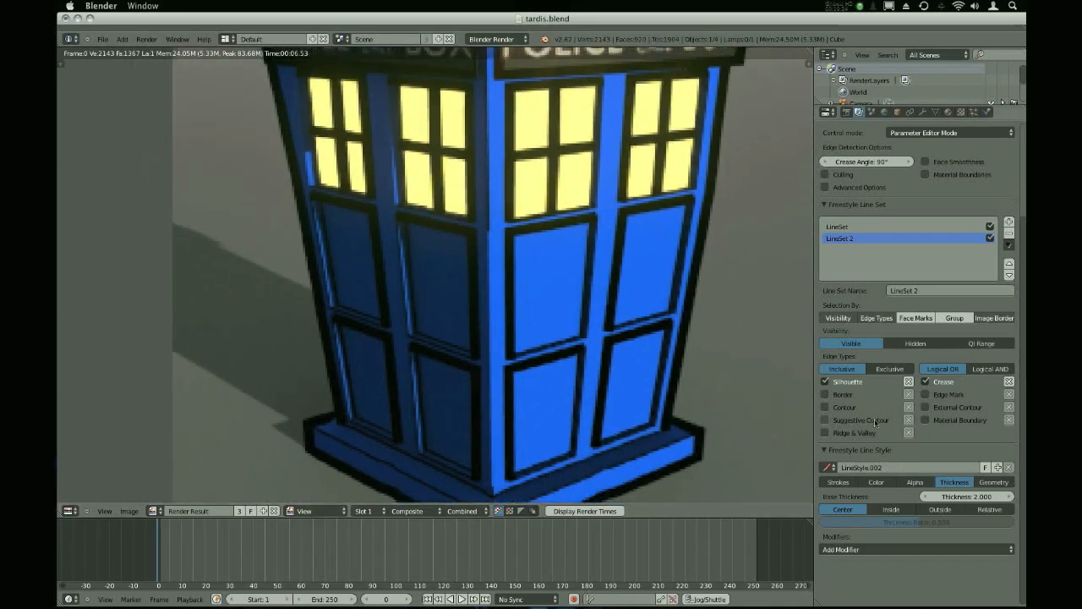
{"action": "left_click", "coordinate": [836, 226]}
{"action": "left_click", "coordinate": [841, 239]}
{"action": "left_click", "coordinate": [842, 226]}
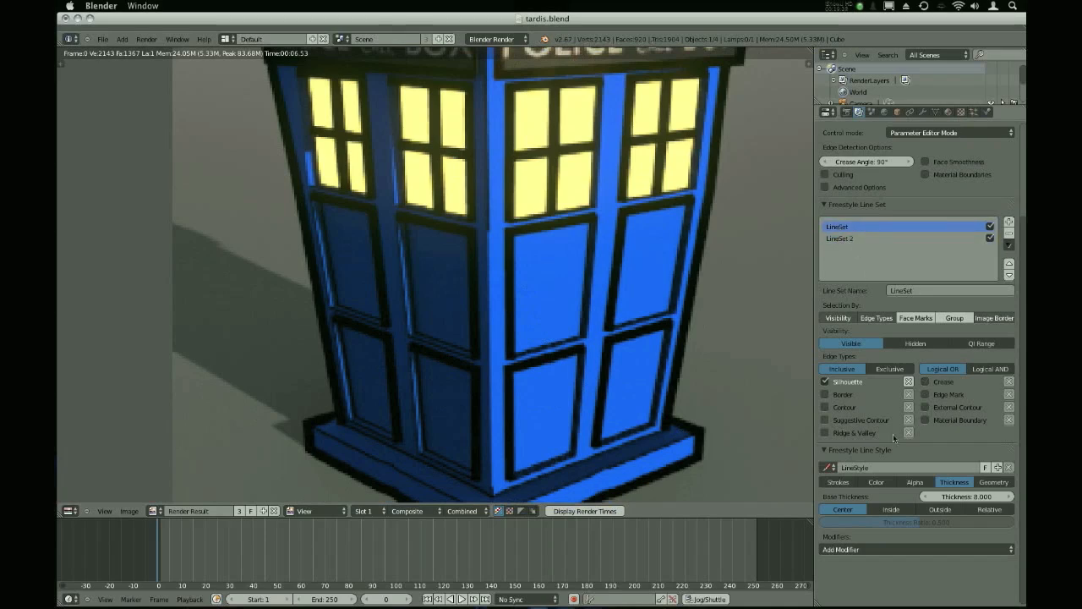
{"action": "left_click", "coordinate": [836, 383]}
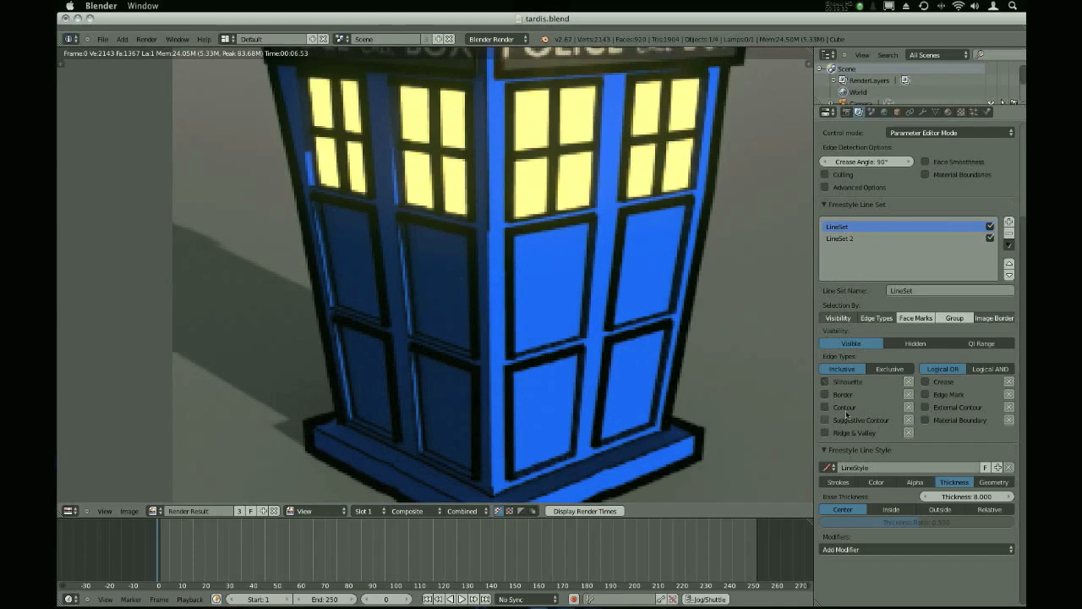
{"action": "left_click", "coordinate": [845, 410]}
{"action": "left_click", "coordinate": [834, 238]}
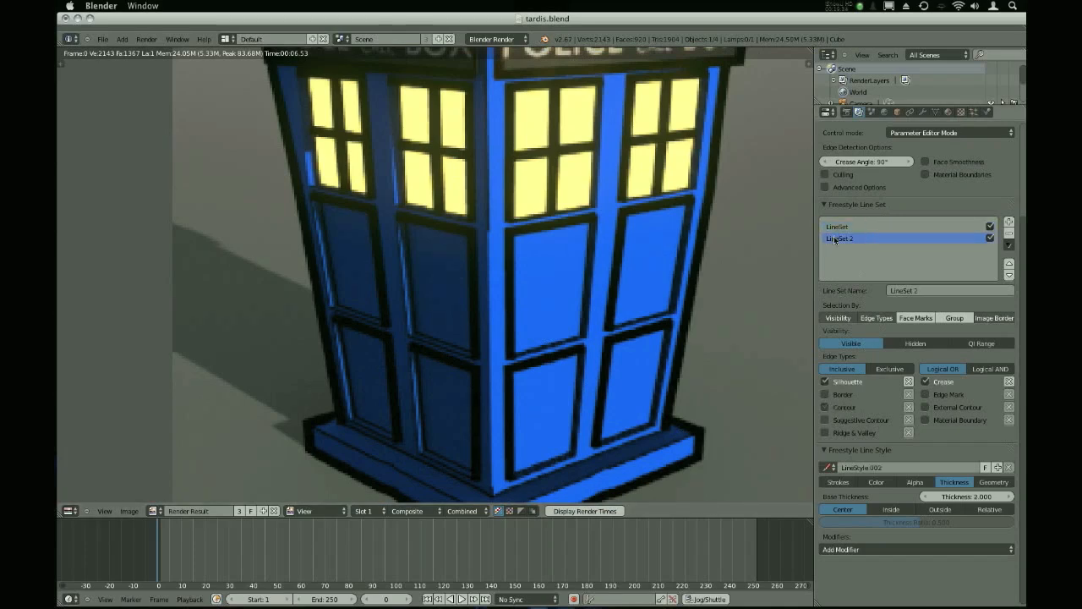
Render the image and inspect the outer contour and inner lines of the police box
{"action": "key", "text": "F12"}
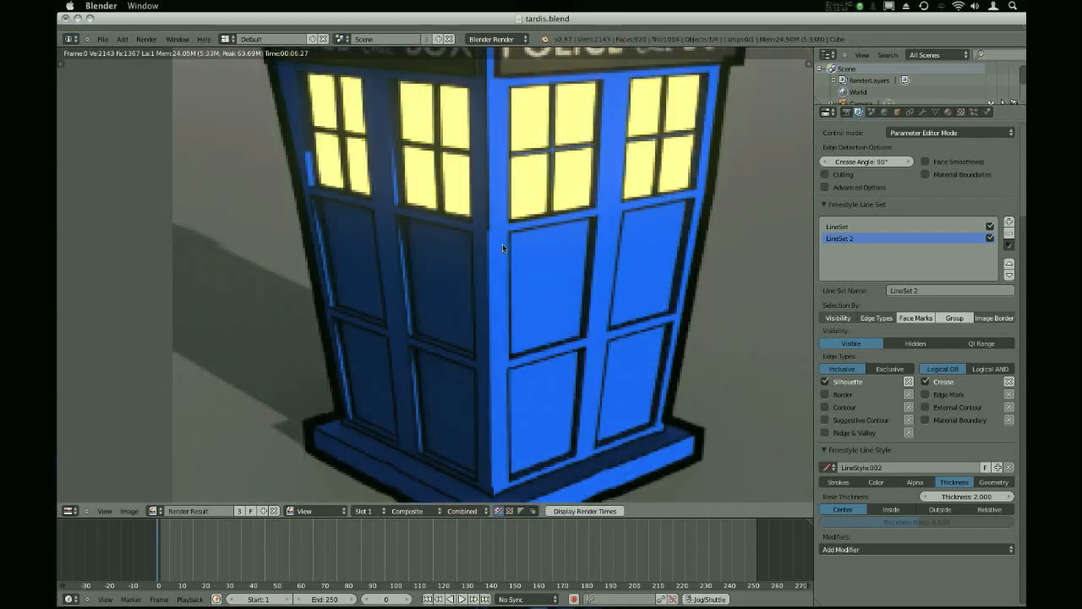
{"action": "scroll", "coordinate": [502, 244], "scroll_direction": "down", "scroll_amount": 5}
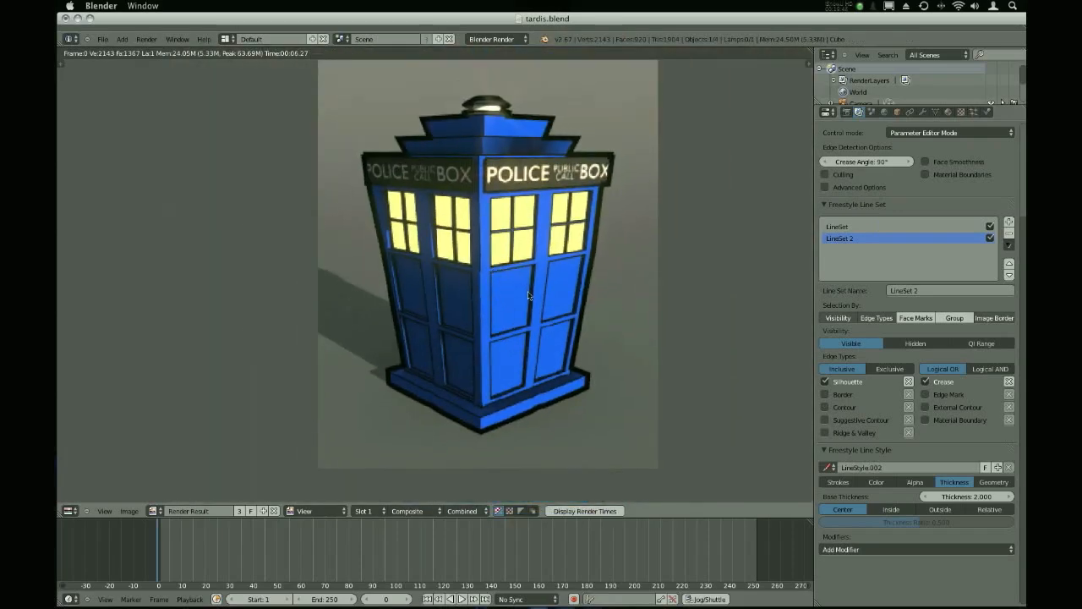
{"action": "scroll", "coordinate": [406, 325], "scroll_direction": "down", "scroll_amount": 3}
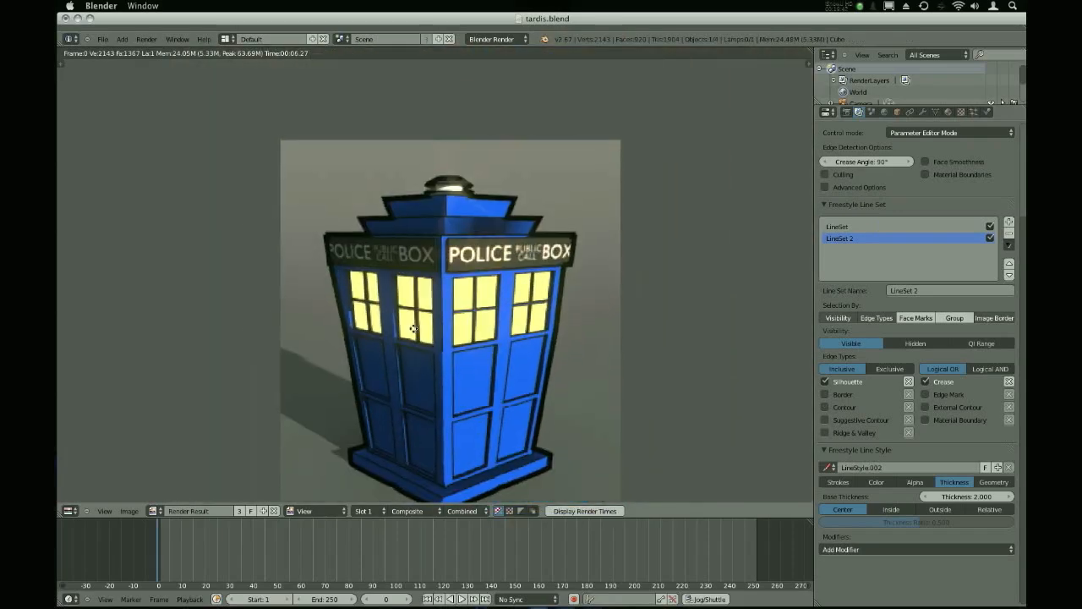
{"action": "middle_click_drag", "start_coordinate": [407, 325], "coordinate": [466, 303]}
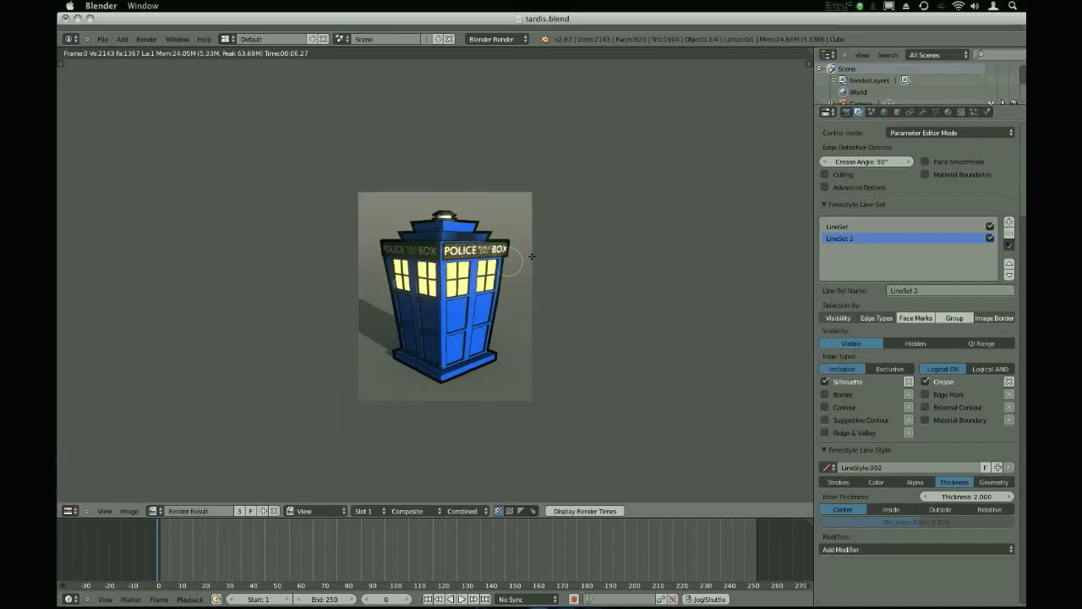
{"action": "key", "text": "Escape"}
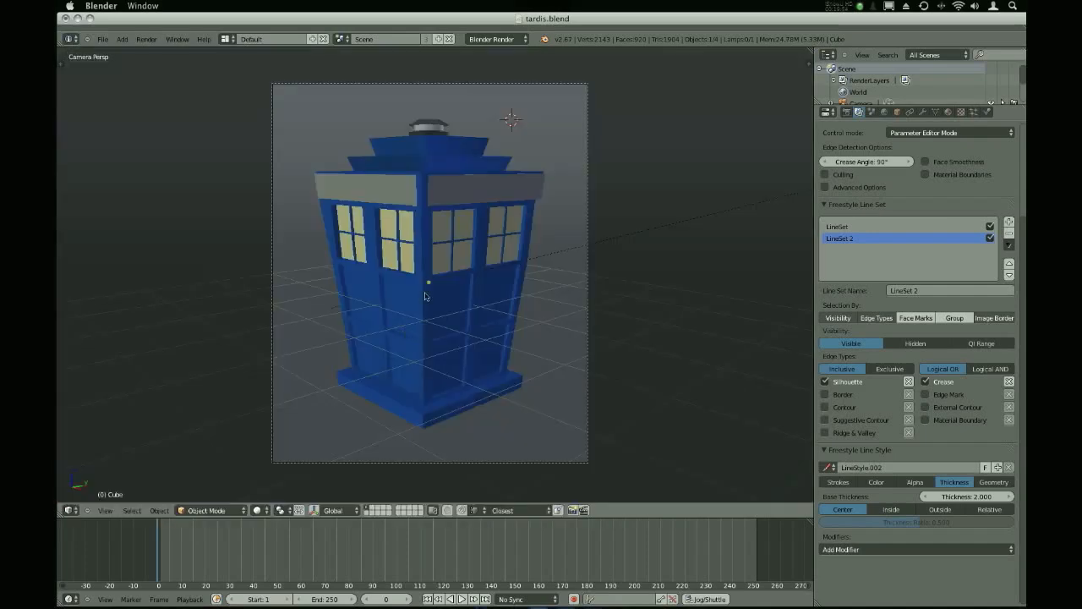
Mark all edges of the police box body as Freestyle edges, and return to Object Mode
{"action": "key", "text": "z"}
{"action": "key", "text": "z"}
{"action": "key", "text": "Tab"}
{"action": "key", "text": "a"}
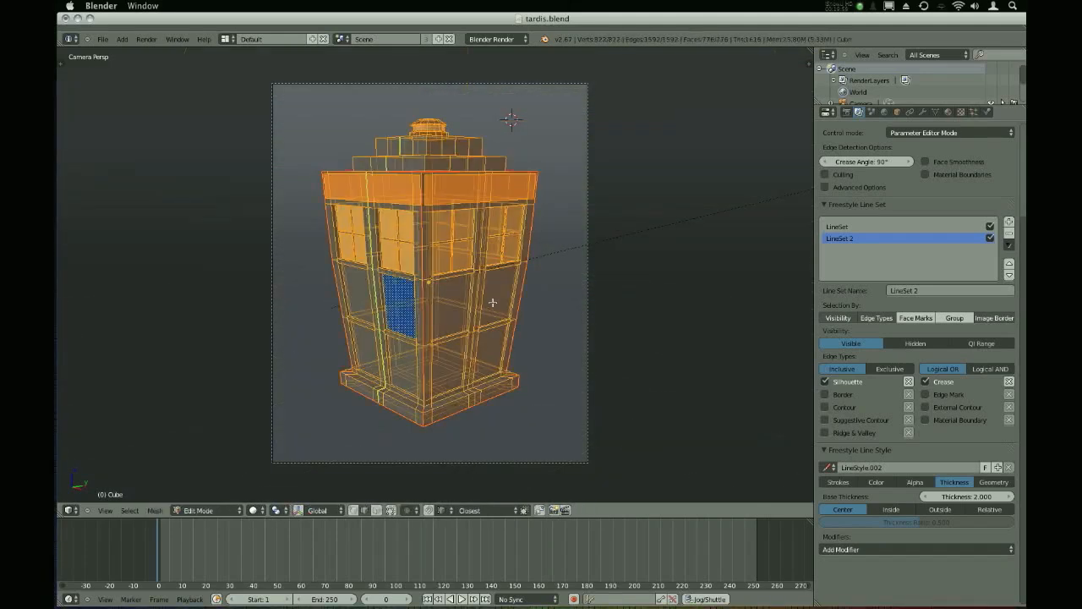
{"action": "key", "text": "ctrl+e"}
{"action": "key", "text": "ctrl+e"}
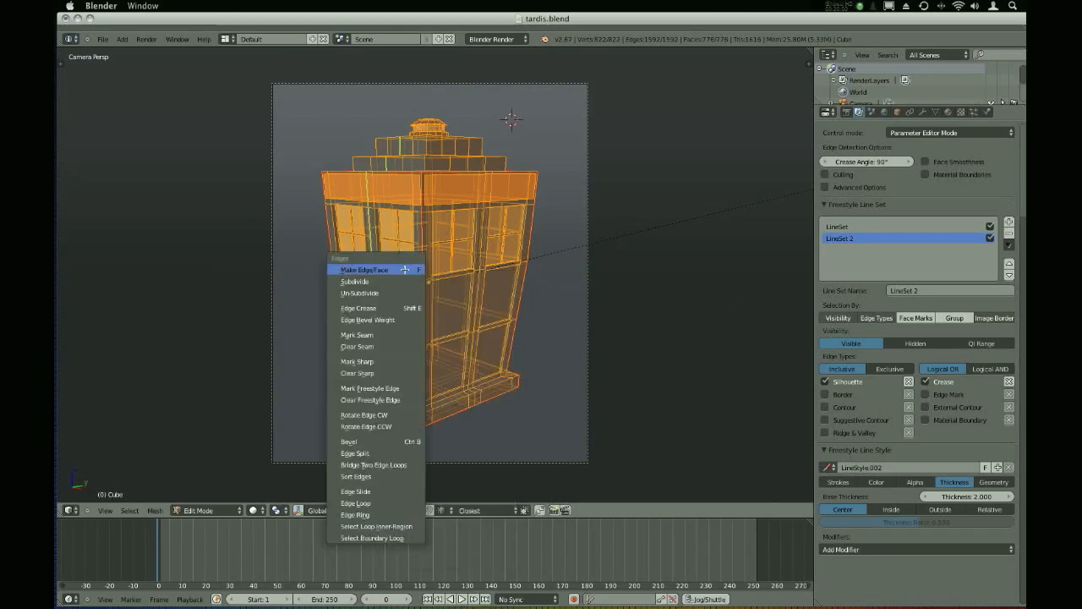
{"action": "left_click", "coordinate": [410, 388]}
{"action": "key", "text": "a"}
{"action": "key", "text": "a"}
{"action": "key", "text": "a"}
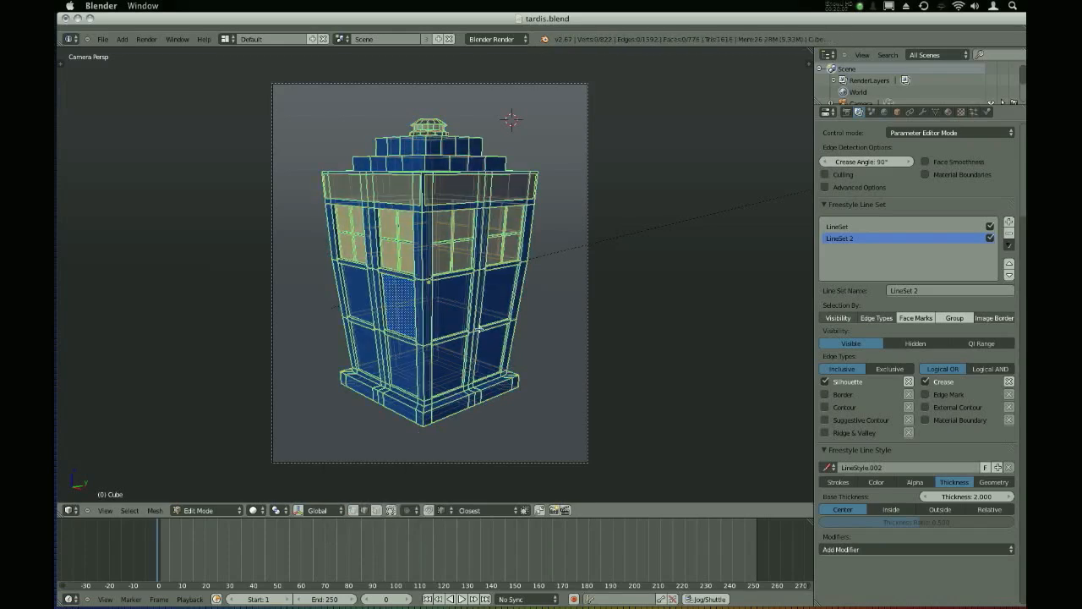
{"action": "key", "text": "Tab"}
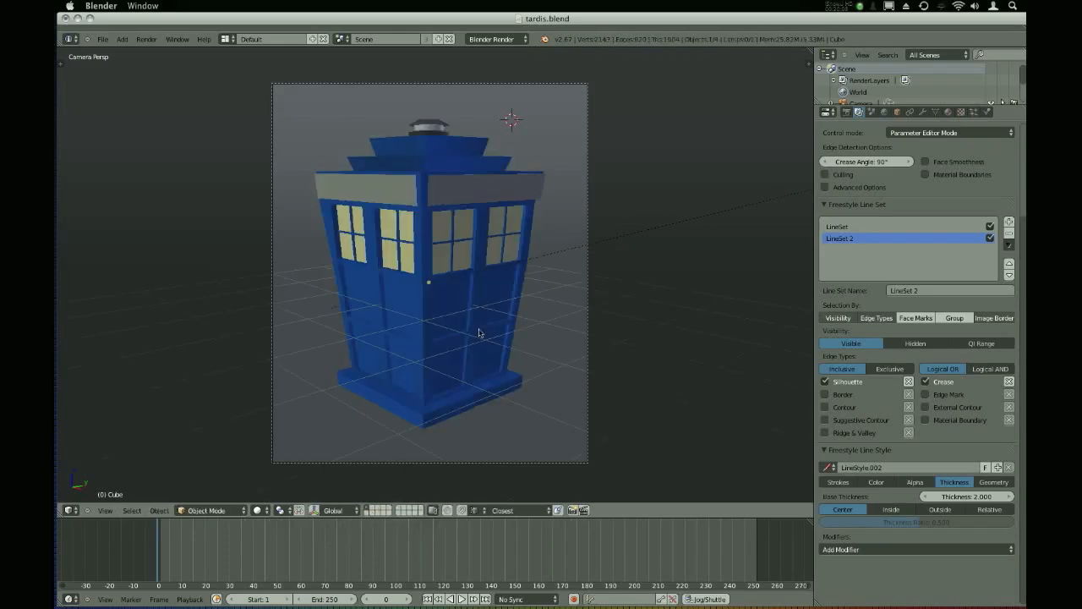
Remove the second line set and make Edge Mark the only edge type of the remaining one, disabling Contour
{"action": "left_click", "coordinate": [1008, 233]}
{"action": "left_click", "coordinate": [857, 408]}
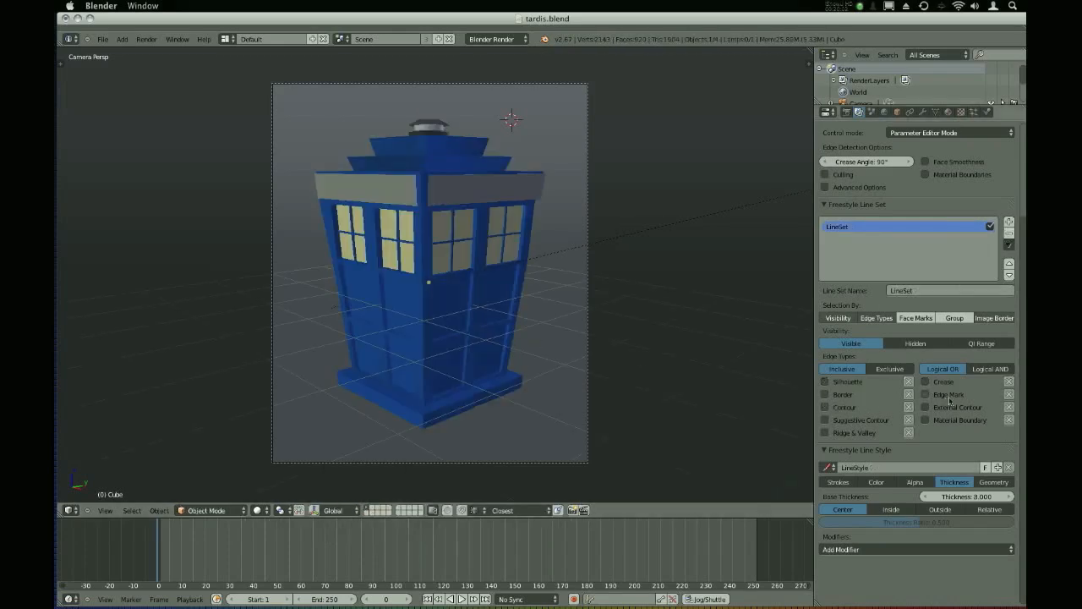
{"action": "left_click", "coordinate": [947, 394]}
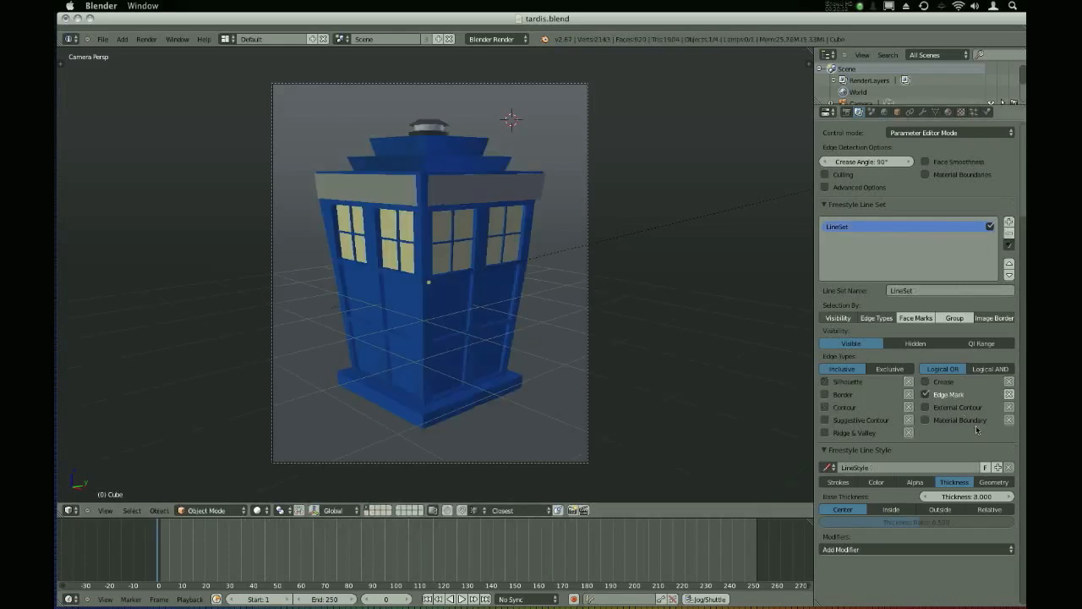
Check the line style's base color and base transparency, and start a test render of the edge marks
{"action": "left_click", "coordinate": [914, 482]}
{"action": "left_click", "coordinate": [877, 482]}
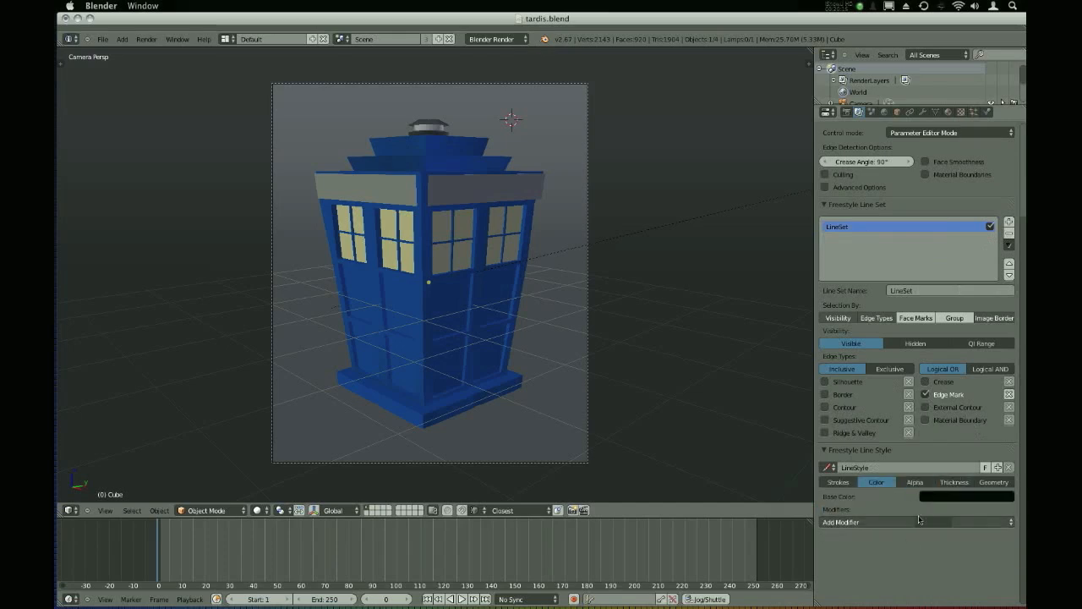
{"action": "left_click", "coordinate": [945, 496]}
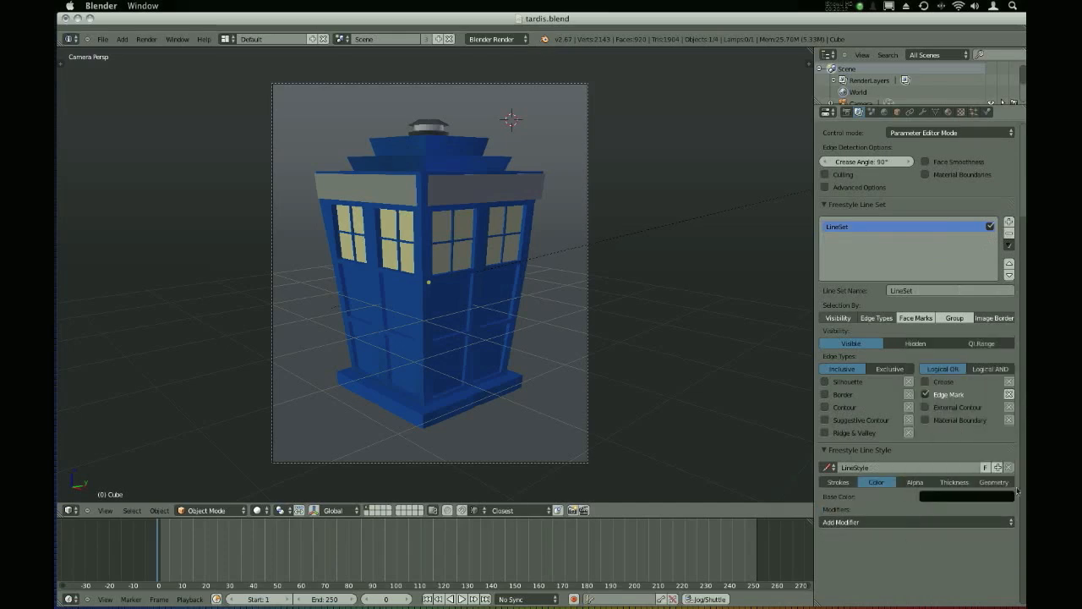
{"action": "left_click", "coordinate": [917, 482]}
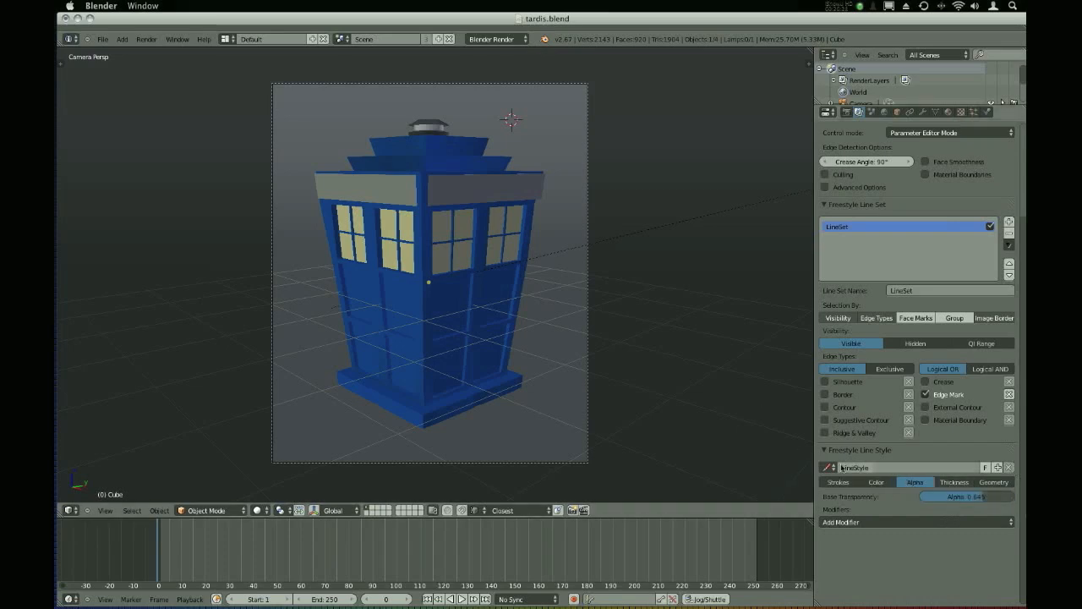
{"action": "left_click", "coordinate": [874, 483]}
{"action": "key", "text": "F12"}
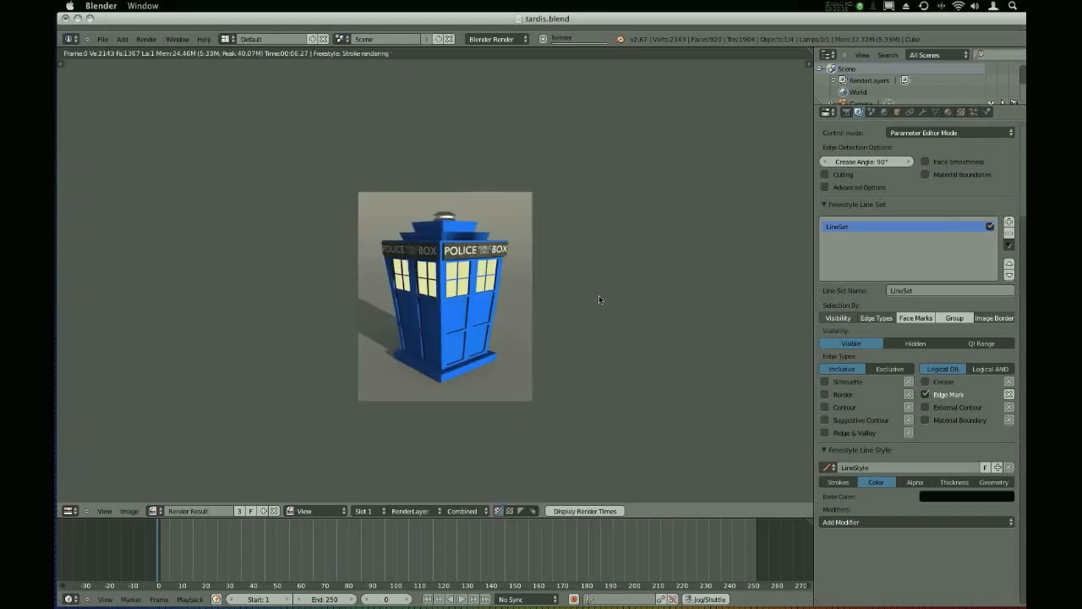
{"action": "key", "text": "Escape"}
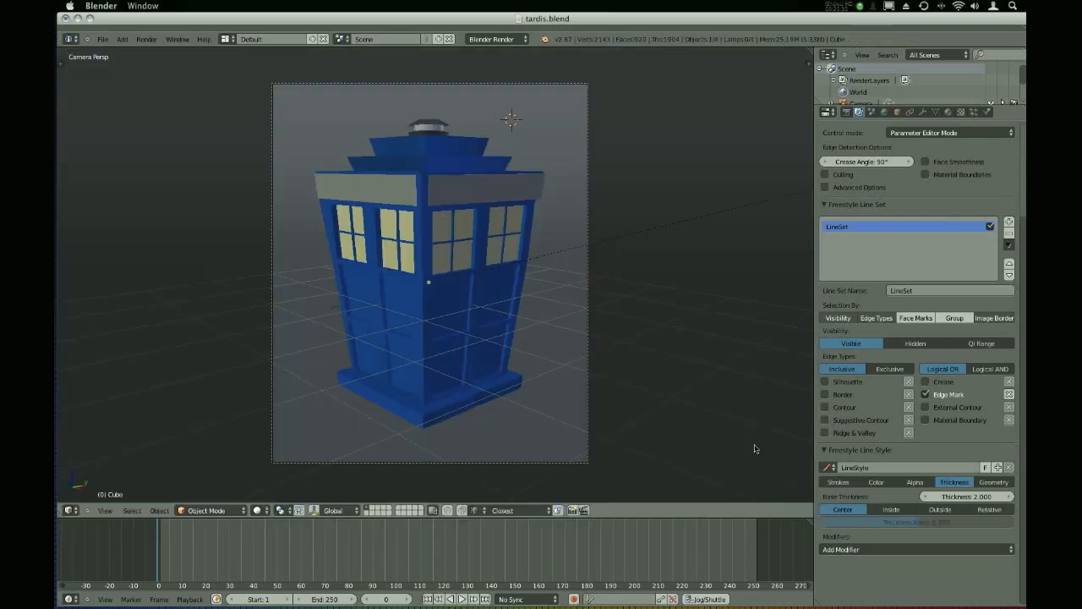
Set the line style's base thickness to 2
{"action": "left_click", "coordinate": [913, 481]}
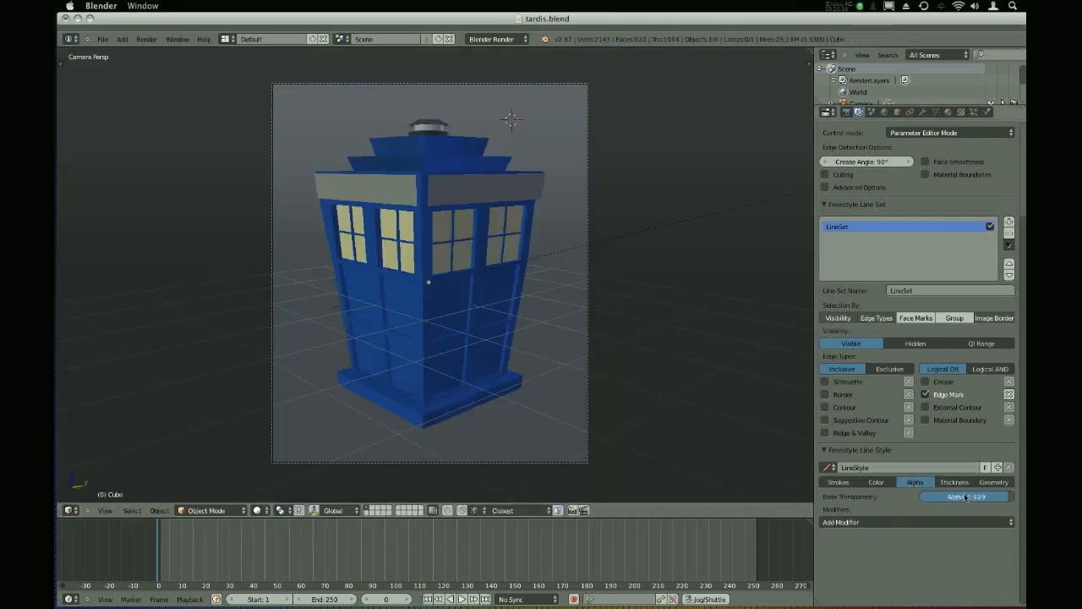
{"action": "left_click", "coordinate": [976, 482]}
{"action": "left_click", "coordinate": [980, 497]}
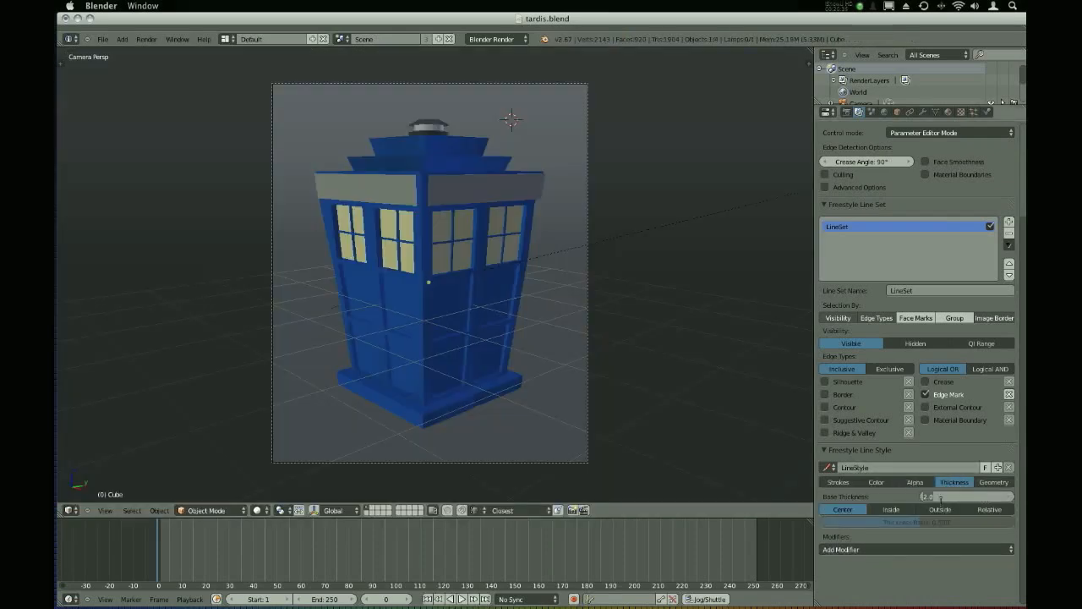
{"action": "key", "text": "Return"}
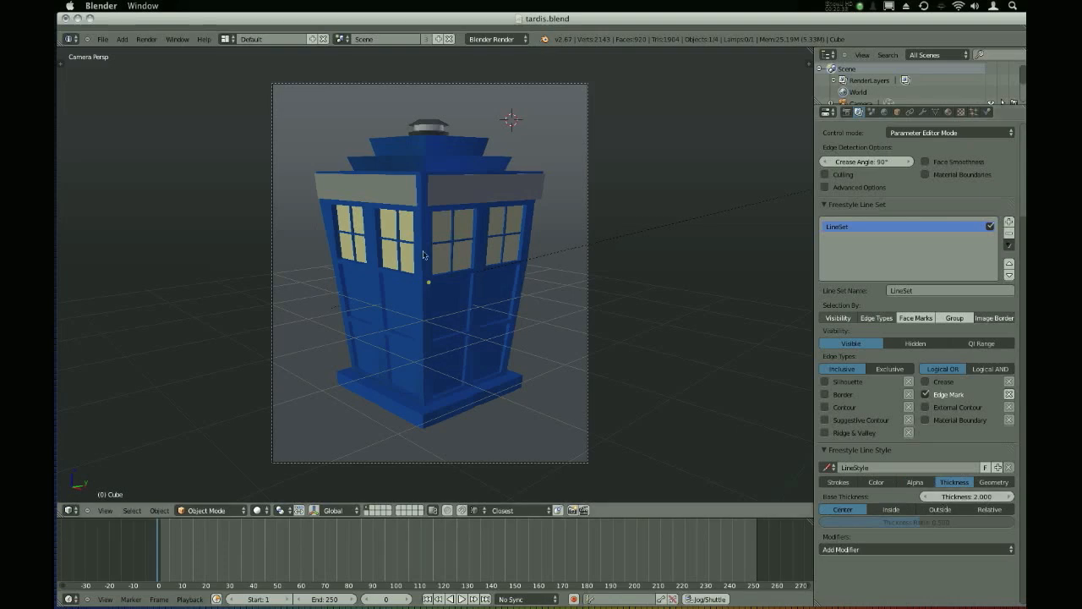
Render the image and examine the marked edges on the police box up close and in full view
{"action": "key", "text": "F12"}
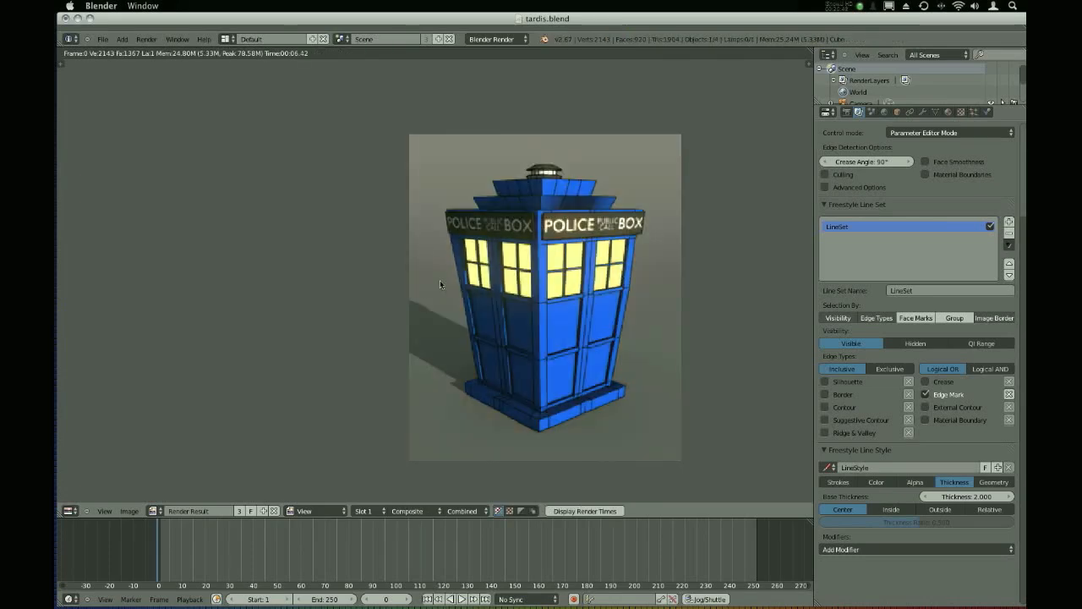
{"action": "scroll", "coordinate": [436, 278], "scroll_direction": "up", "scroll_amount": 7}
{"action": "scroll", "coordinate": [509, 299], "scroll_direction": "up", "scroll_amount": 5}
{"action": "scroll", "coordinate": [509, 299], "scroll_direction": "right", "scroll_amount": 5}
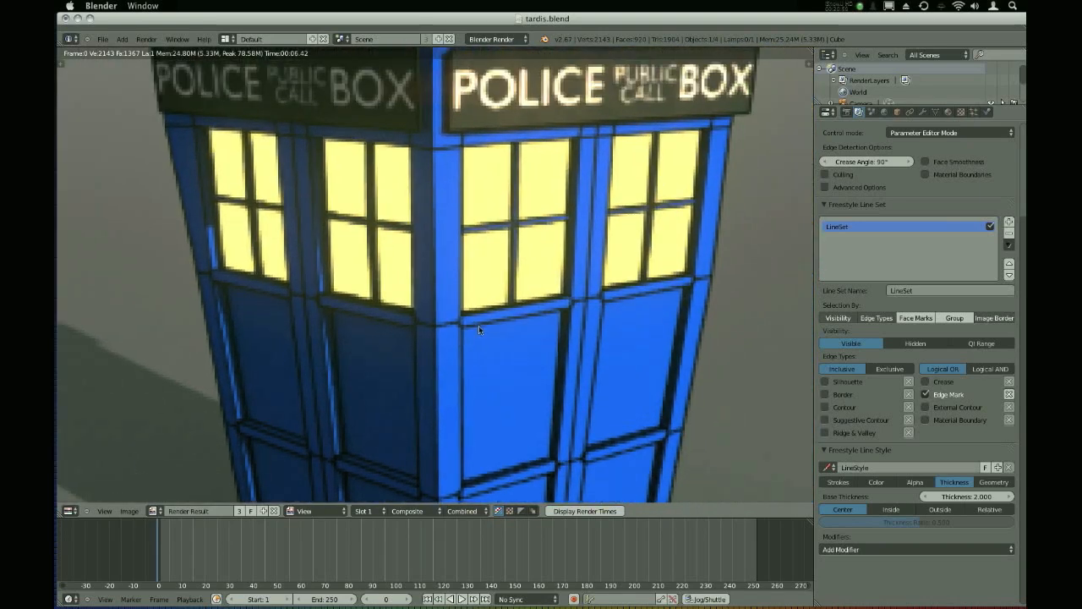
{"action": "scroll", "coordinate": [461, 333], "scroll_direction": "down", "scroll_amount": 6}
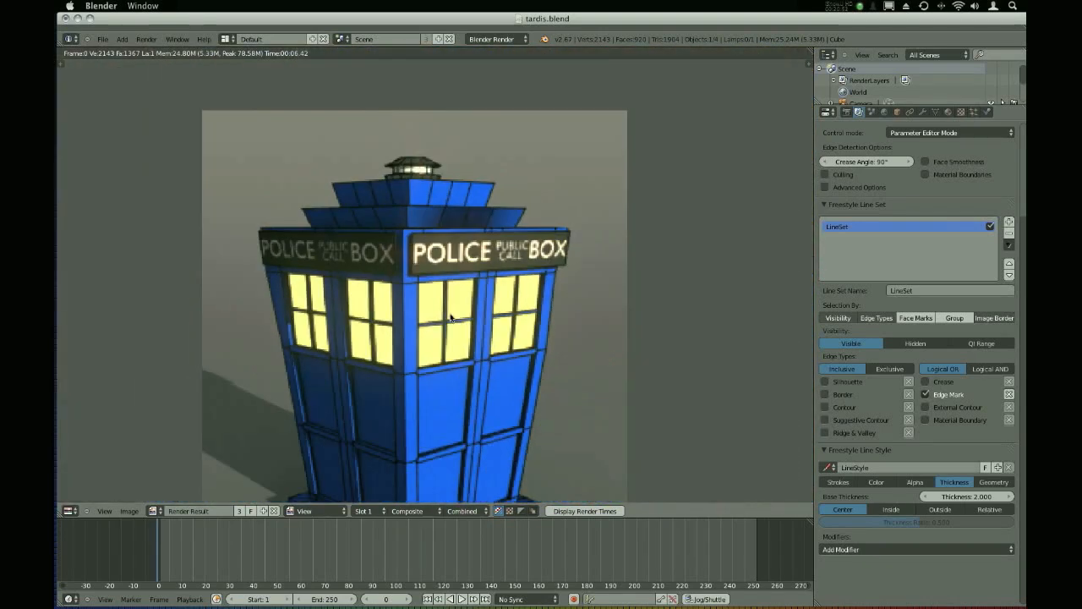
{"action": "scroll", "coordinate": [507, 227], "scroll_direction": "down", "scroll_amount": 3}
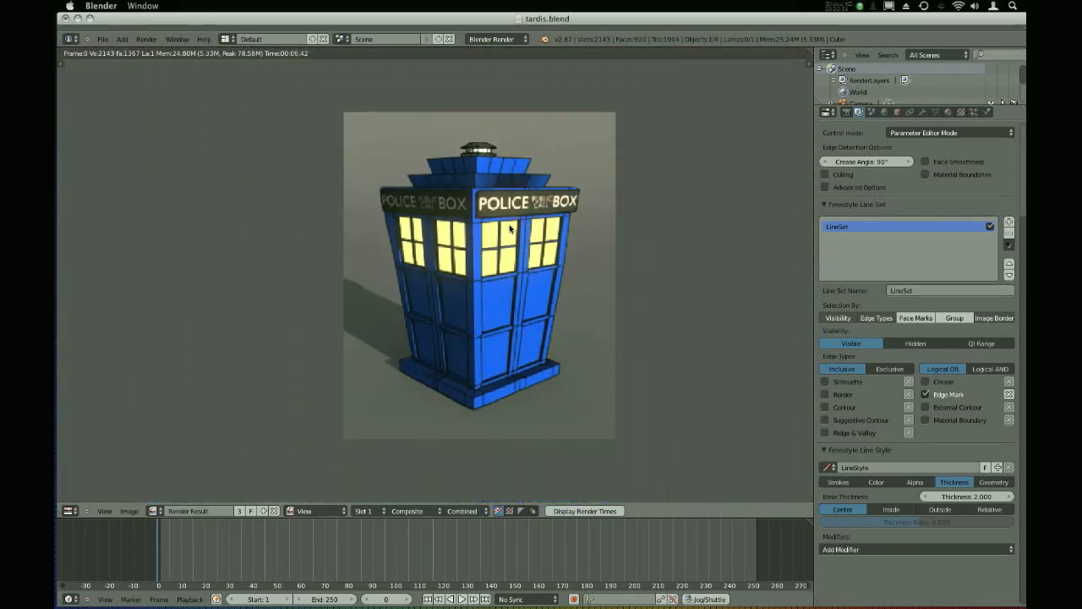
{"action": "scroll", "coordinate": [508, 230], "scroll_direction": "up", "scroll_amount": 1}
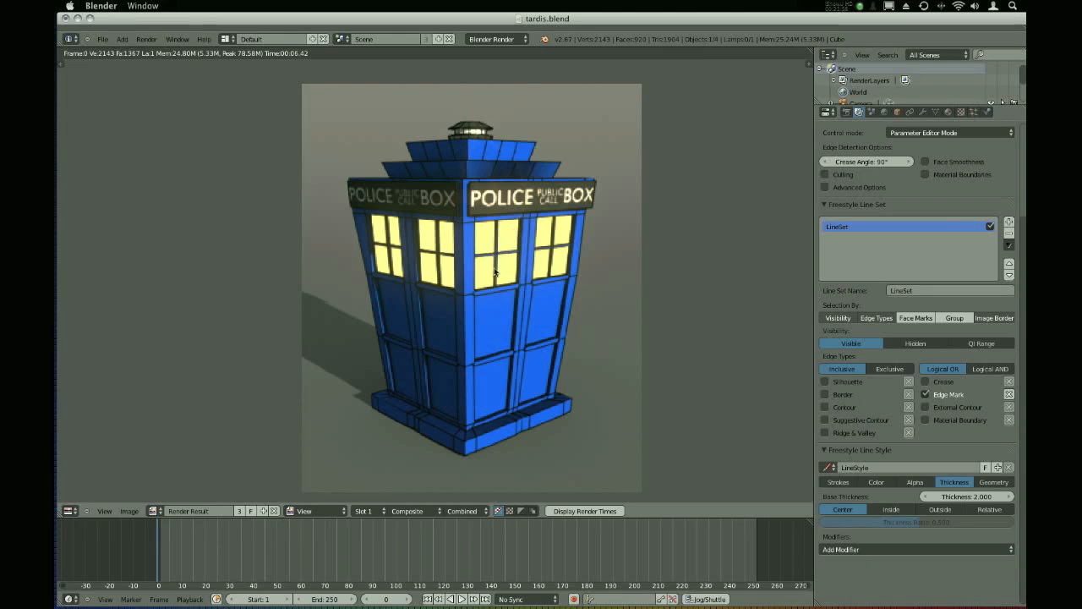
{"action": "scroll", "coordinate": [502, 287], "scroll_direction": "down", "scroll_amount": 2}
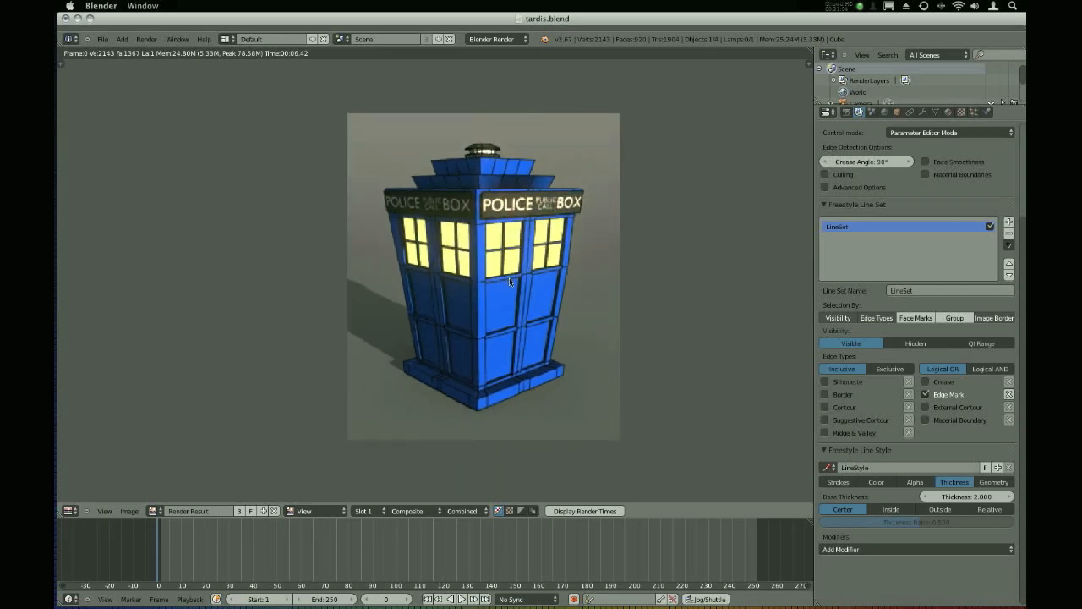
View the police box body in wireframe, return to solid display, and remove the Edge Mark line set
{"action": "key", "text": "Escape"}
{"action": "right_click", "coordinate": [437, 246]}
{"action": "key", "text": "z"}
{"action": "right_click", "coordinate": [510, 336]}
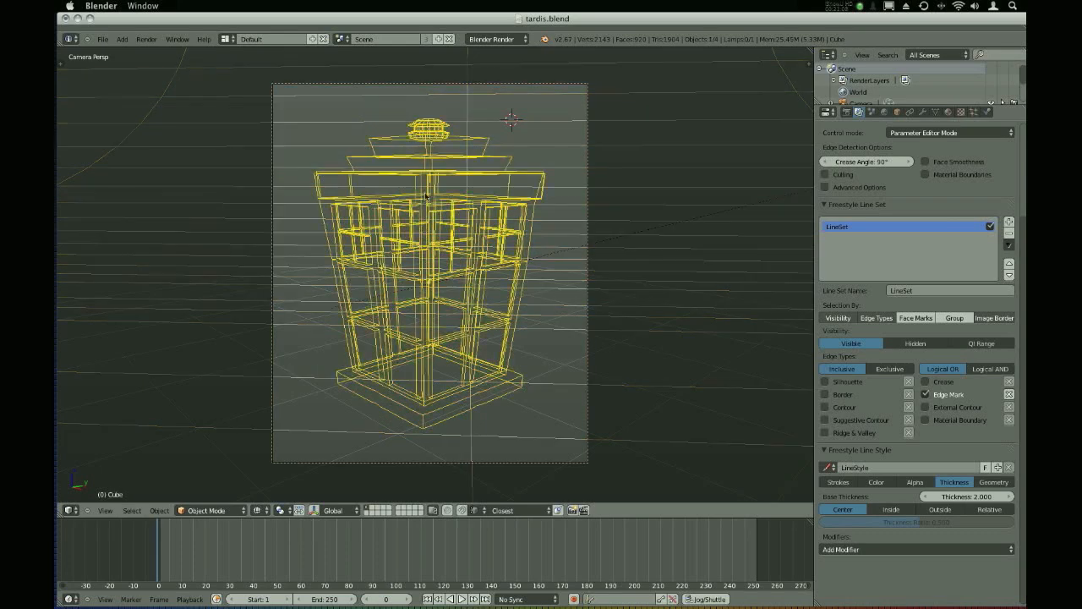
{"action": "key", "text": "z"}
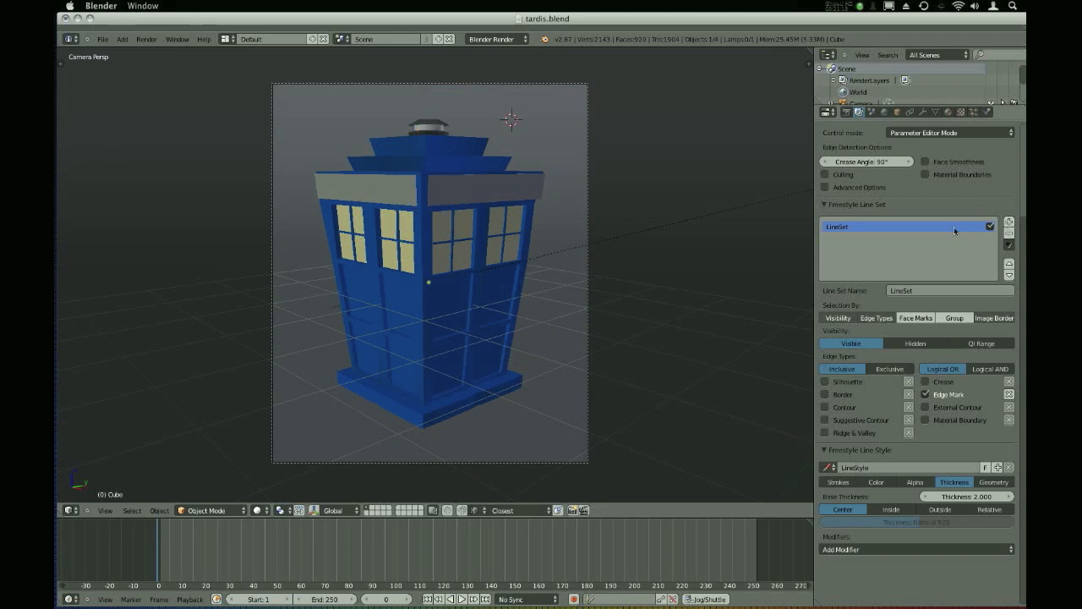
{"action": "left_click", "coordinate": [1010, 236]}
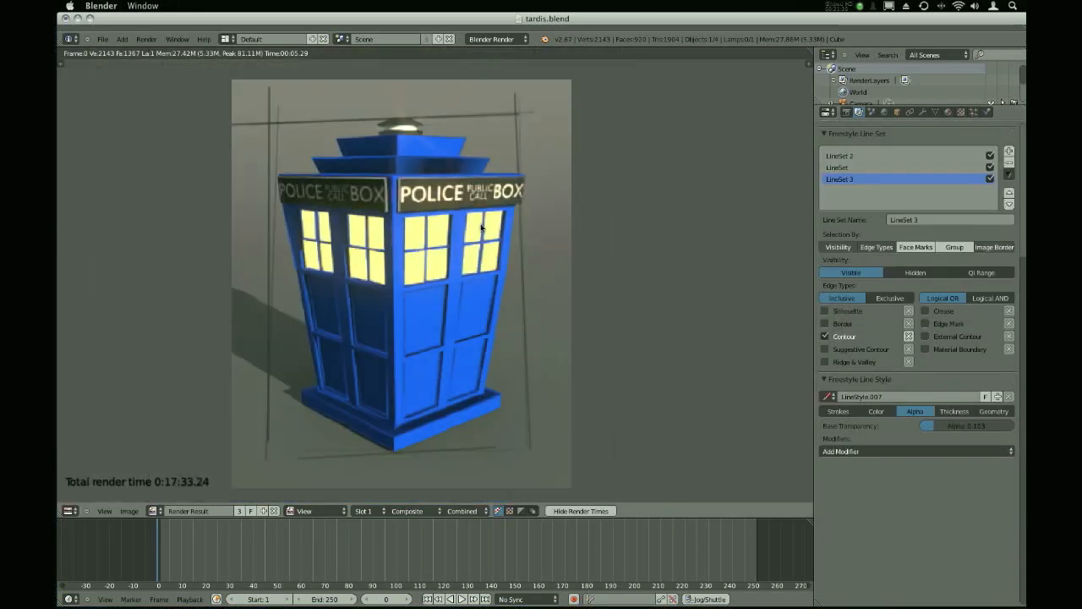
Examine the render combining three line sets, including the sketched guide lines around the police box
{"action": "scroll", "coordinate": [528, 248], "scroll_direction": "down", "scroll_amount": 5}
{"action": "scroll", "coordinate": [541, 254], "scroll_direction": "down", "scroll_amount": 5}
{"action": "scroll", "coordinate": [558, 258], "scroll_direction": "up", "scroll_amount": 6}
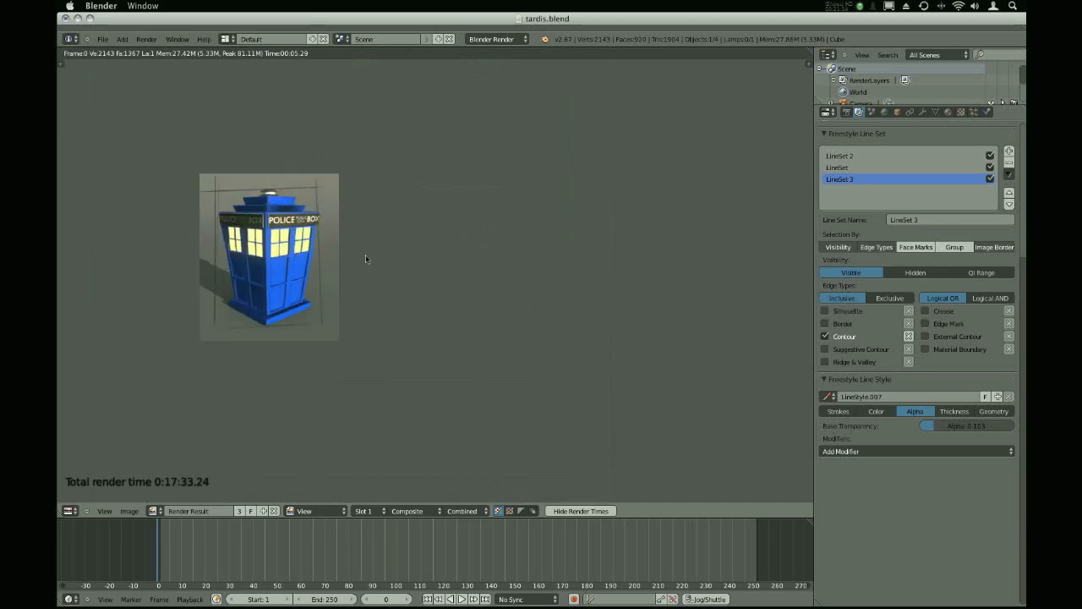
{"action": "middle_click_drag", "start_coordinate": [295, 251], "coordinate": [397, 268]}
{"action": "scroll", "coordinate": [357, 258], "scroll_direction": "up", "scroll_amount": 3}
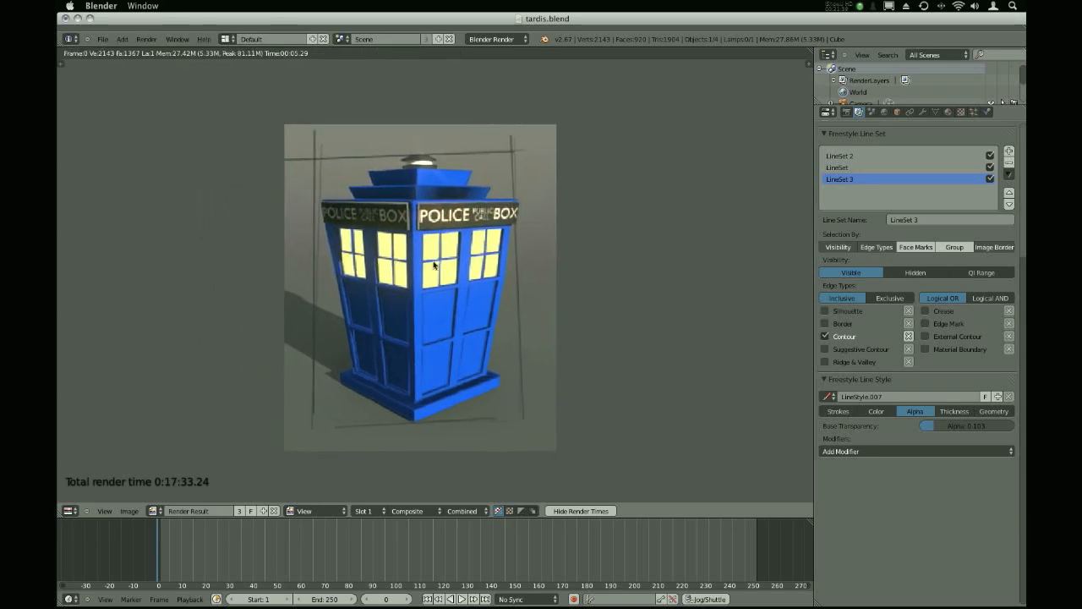
Select LineSet 2 and compare its crease edge type and material color modifier with the lines on the rendered police box
{"action": "left_click", "coordinate": [861, 155]}
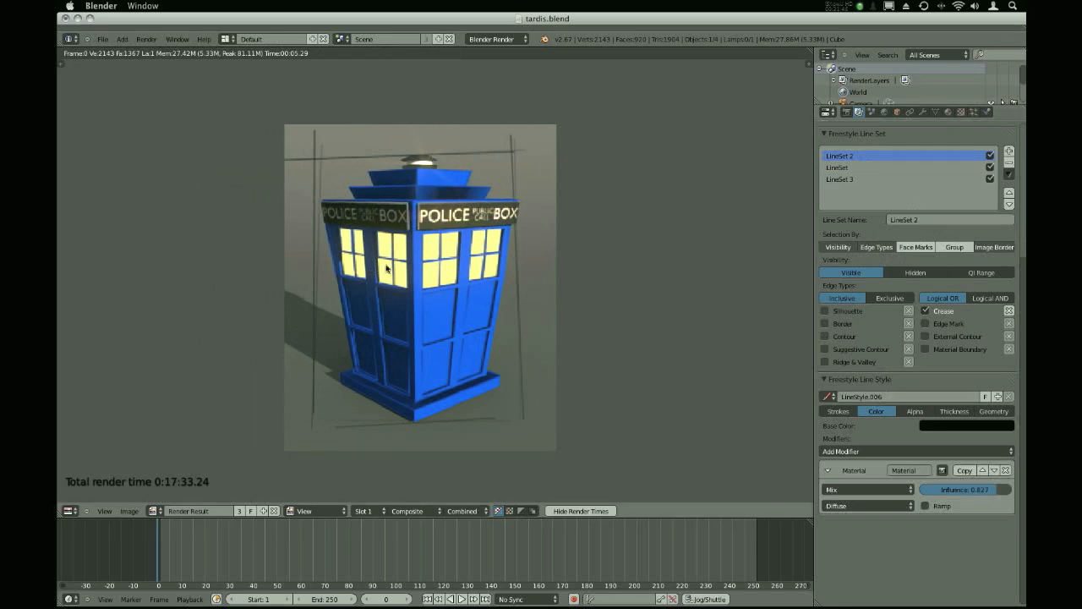
{"action": "scroll", "coordinate": [387, 271], "scroll_direction": "up", "scroll_amount": 1}
{"action": "scroll", "coordinate": [386, 271], "scroll_direction": "up", "scroll_amount": 2}
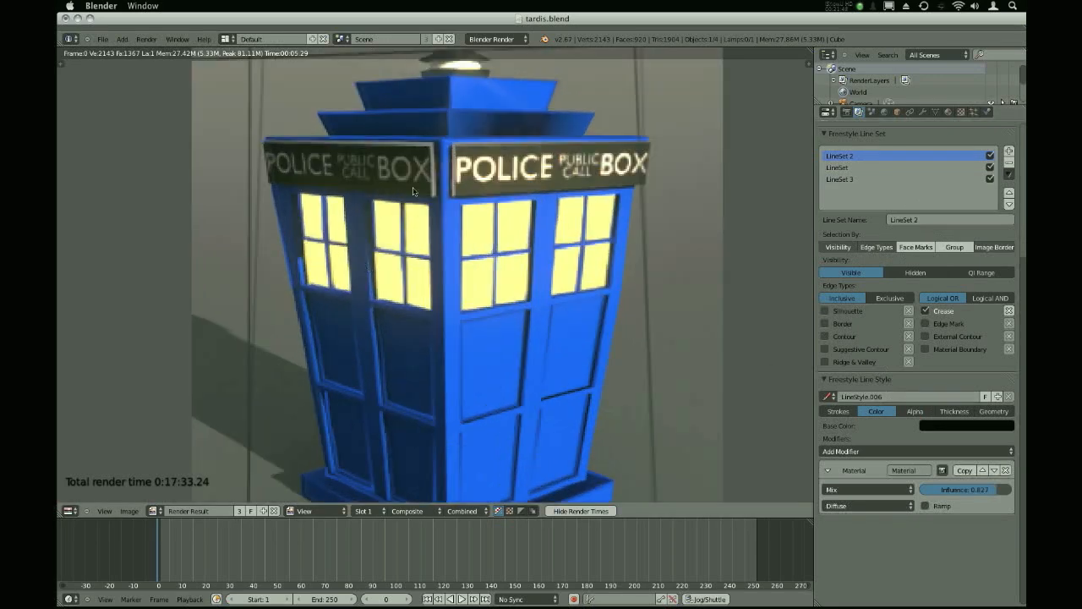
{"action": "middle_click_drag", "start_coordinate": [417, 255], "coordinate": [438, 194]}
{"action": "middle_click_drag", "start_coordinate": [422, 319], "coordinate": [425, 304]}
{"action": "middle_click_drag", "start_coordinate": [536, 273], "coordinate": [514, 344]}
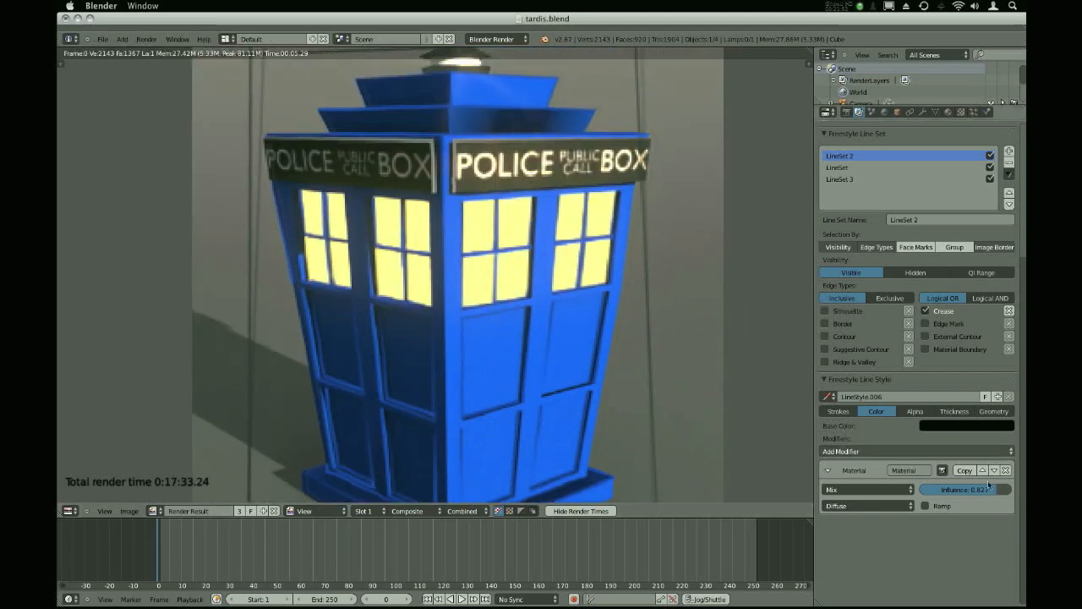
{"action": "middle_click_drag", "start_coordinate": [463, 397], "coordinate": [451, 370]}
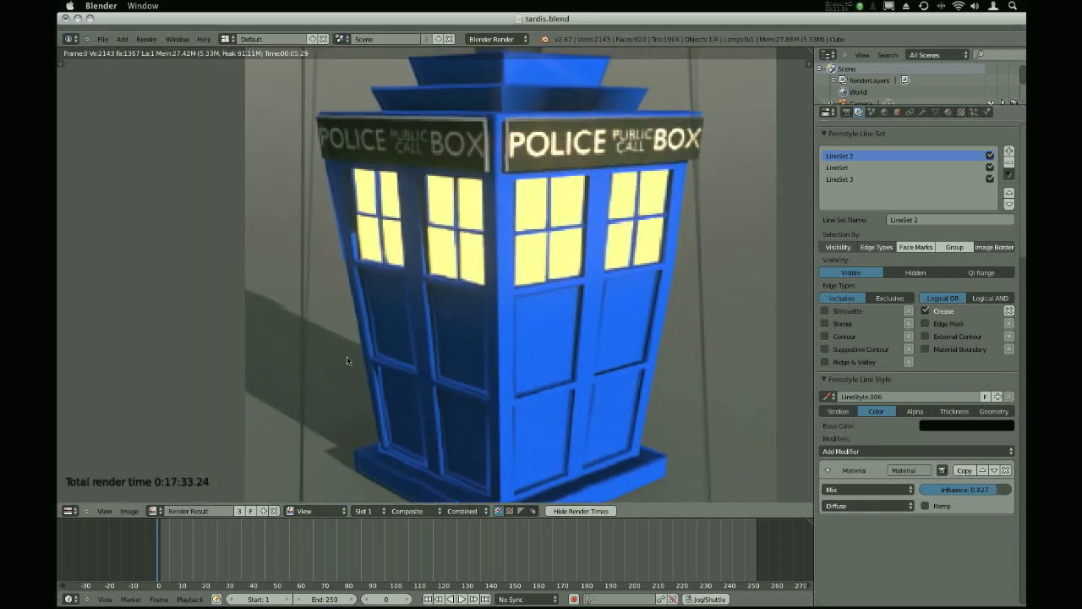
Examine the crease lines around the shaded door panels up close, and return to the full render
{"action": "scroll", "coordinate": [369, 342], "scroll_direction": "up", "scroll_amount": 1}
{"action": "scroll", "coordinate": [369, 342], "scroll_direction": "up", "scroll_amount": 2}
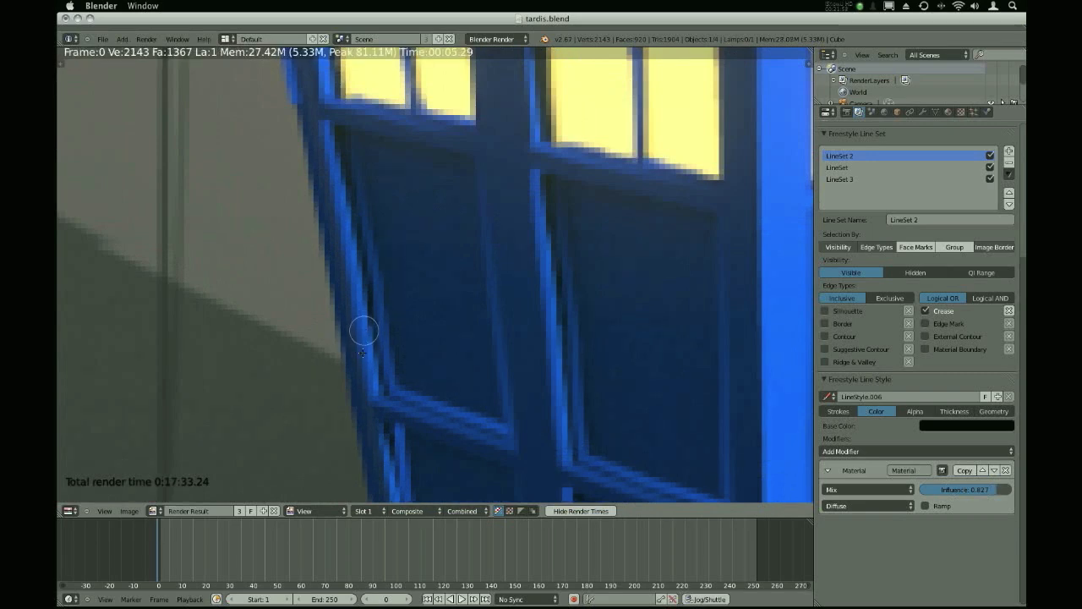
{"action": "middle_click_drag", "start_coordinate": [593, 331], "coordinate": [451, 315]}
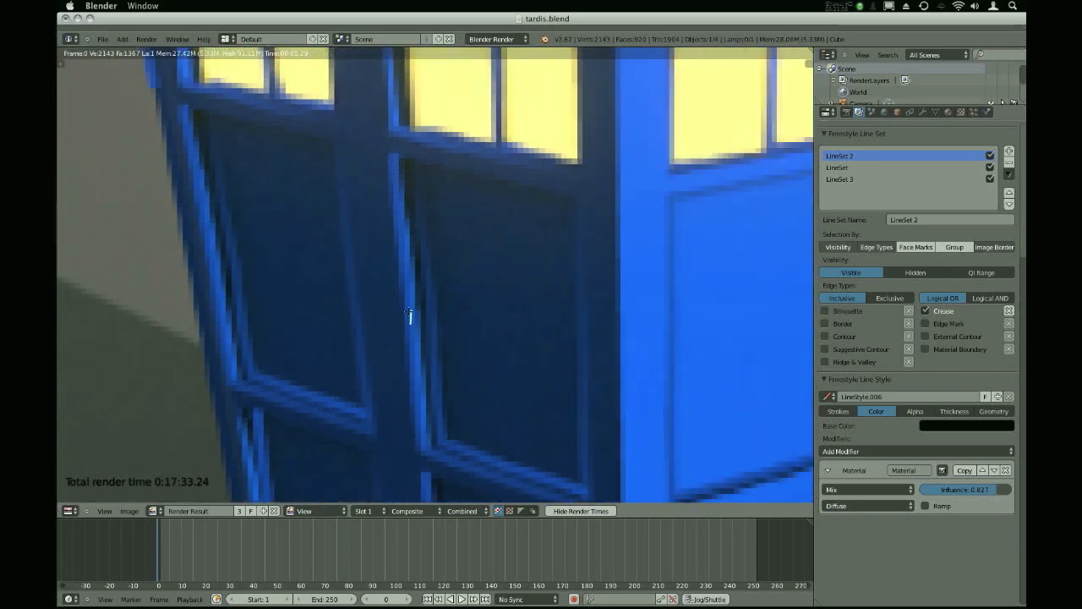
{"action": "middle_click_drag", "start_coordinate": [403, 179], "coordinate": [409, 323]}
{"action": "scroll", "coordinate": [410, 323], "scroll_direction": "down", "scroll_amount": 5}
{"action": "key", "text": "Right"}
{"action": "key", "text": "Right"}
{"action": "key", "text": "Right"}
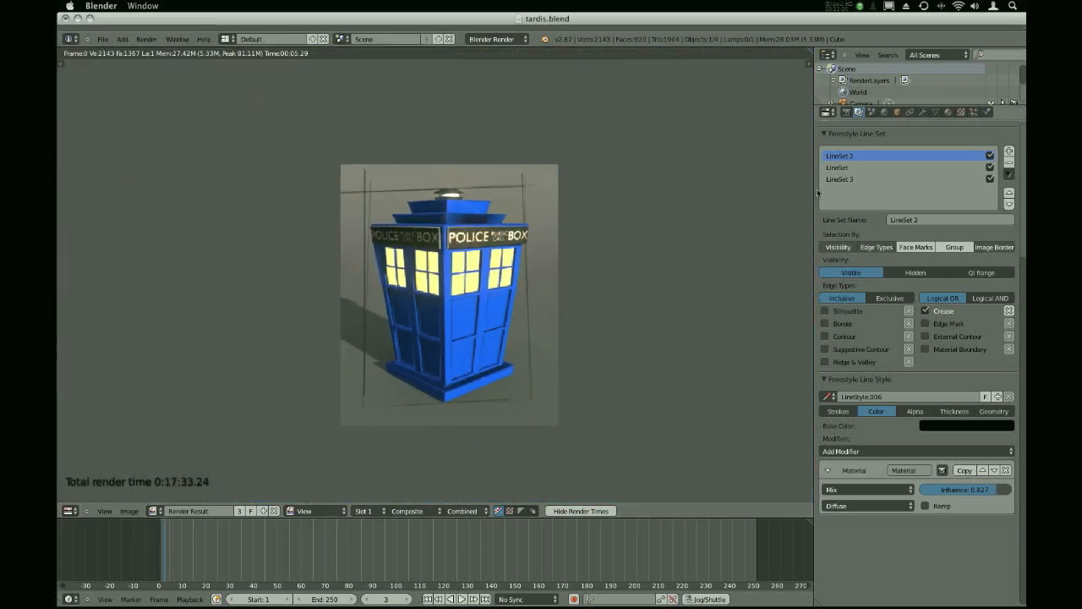
Select LineSet and trace the guide lines around the police box while reviewing its Blueprint geometry modifier
{"action": "left_click", "coordinate": [853, 167]}
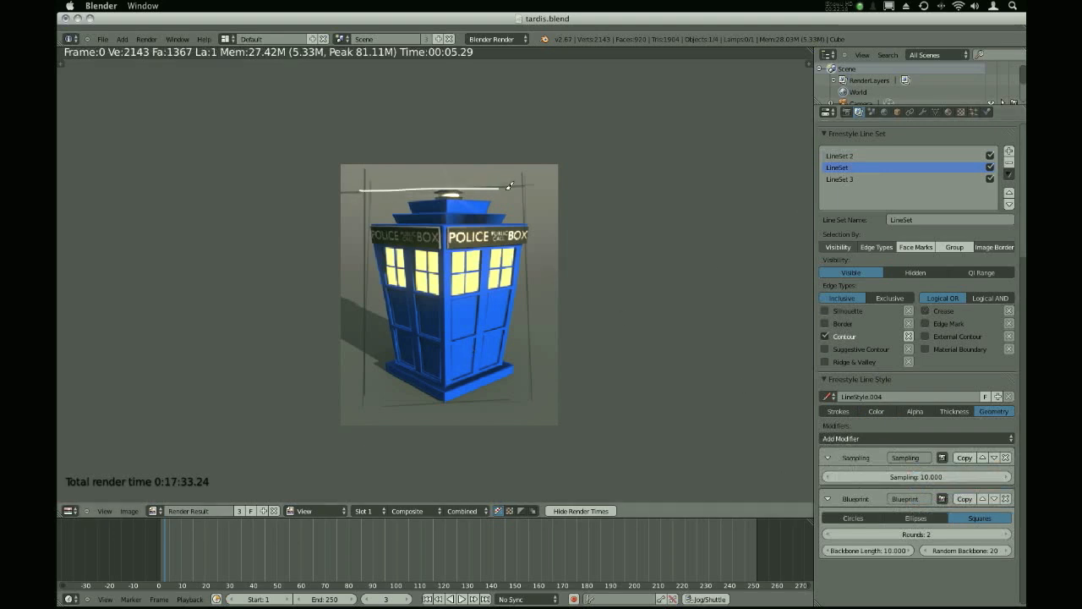
{"action": "left_click", "coordinate": [359, 194]}
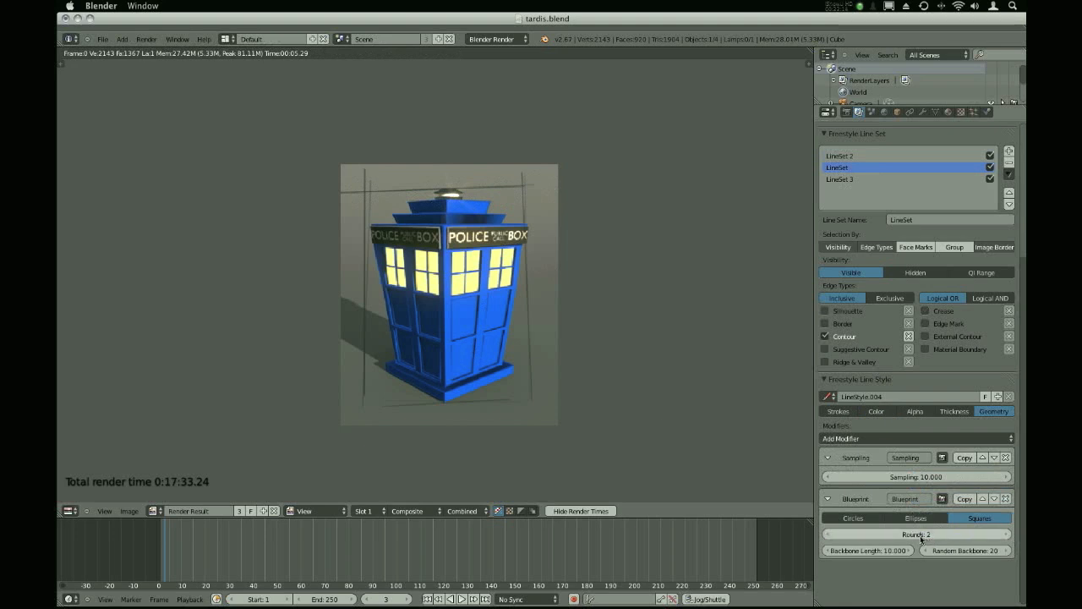
{"action": "left_click_drag", "start_coordinate": [375, 182], "coordinate": [362, 277]}
{"action": "left_click_drag", "start_coordinate": [365, 169], "coordinate": [364, 362]}
{"action": "mouse_move", "coordinate": [362, 292]}
{"action": "right_mouse_down"}
{"action": "mouse_move", "coordinate": [362, 280]}
{"action": "mouse_move", "coordinate": [358, 366]}
{"action": "mouse_move", "coordinate": [369, 194]}
{"action": "right_mouse_up"}
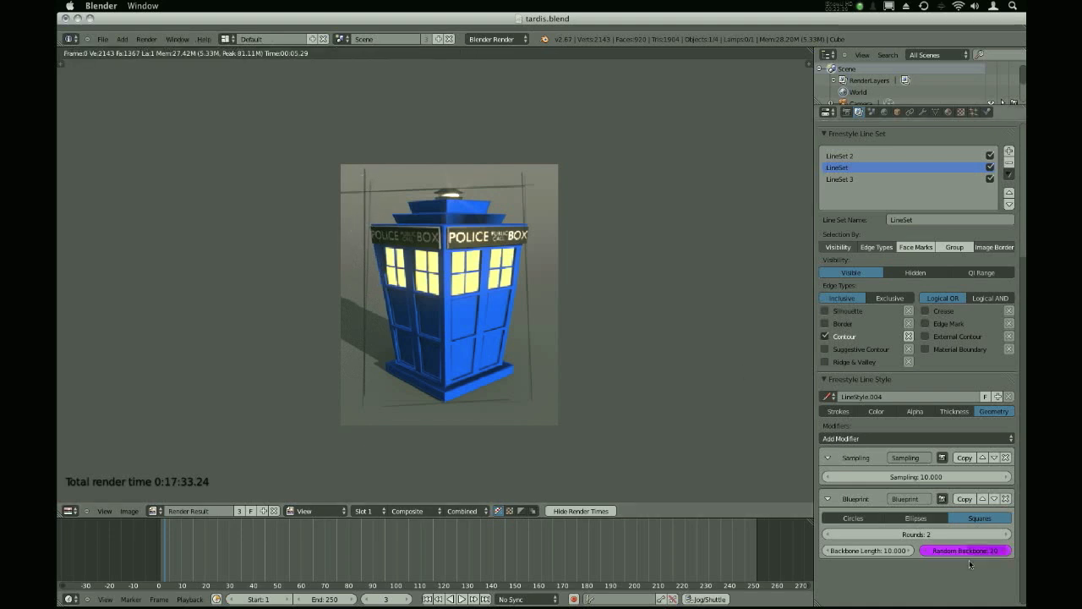
{"action": "key", "text": "ctrl+alt+d"}
Display LineSet 3's geometry modifiers and examine its offset contour lines at the police box base and in the full render
{"action": "left_click", "coordinate": [846, 179]}
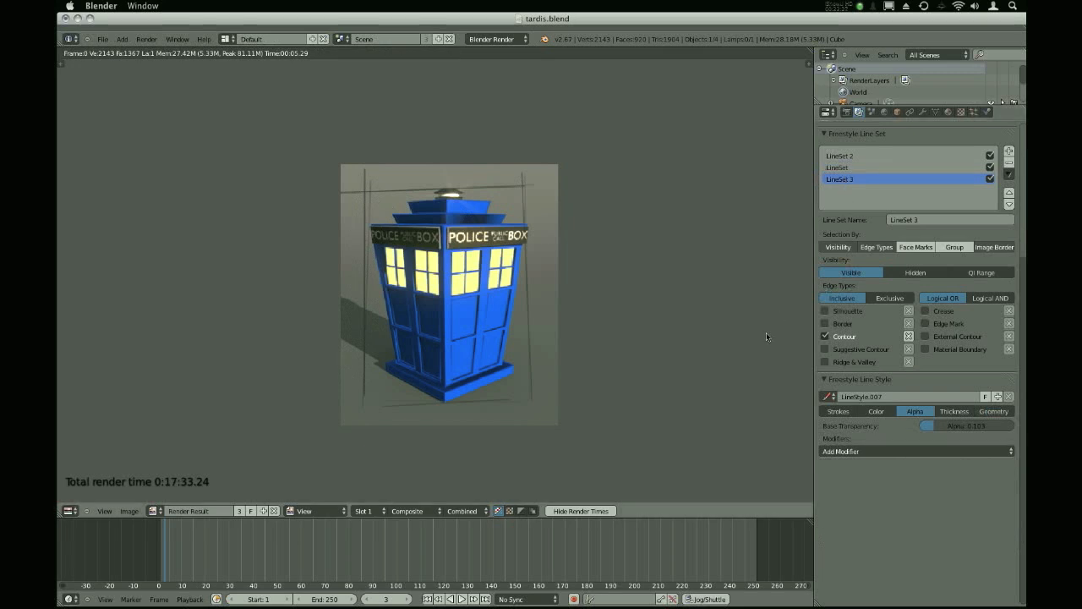
{"action": "left_click", "coordinate": [985, 412]}
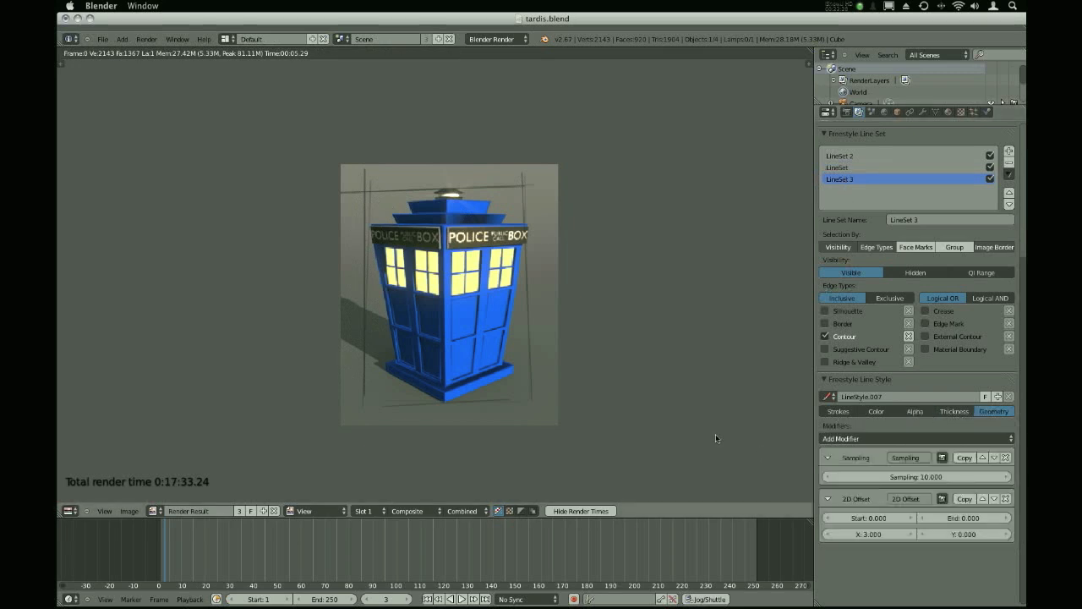
{"action": "scroll", "coordinate": [519, 351], "scroll_direction": "up", "scroll_amount": 8}
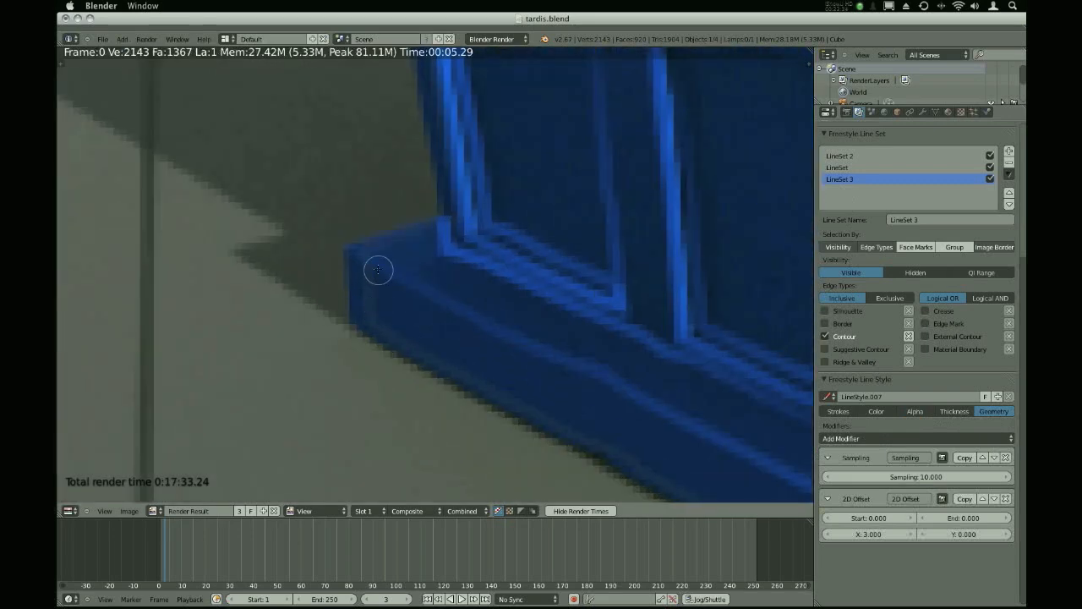
{"action": "scroll", "coordinate": [379, 283], "scroll_direction": "down", "scroll_amount": 5}
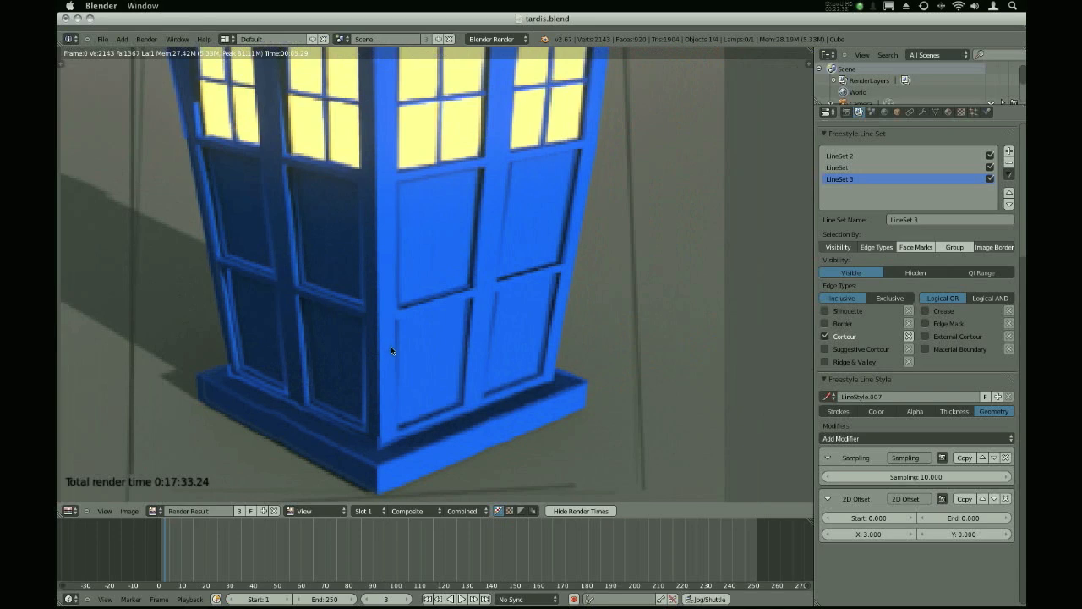
{"action": "scroll", "coordinate": [391, 346], "scroll_direction": "down", "scroll_amount": 4}
{"action": "middle_click_drag", "start_coordinate": [409, 361], "coordinate": [416, 359]}
{"action": "scroll", "coordinate": [418, 353], "scroll_direction": "down", "scroll_amount": 3}
{"action": "scroll", "coordinate": [424, 350], "scroll_direction": "up", "scroll_amount": 1}
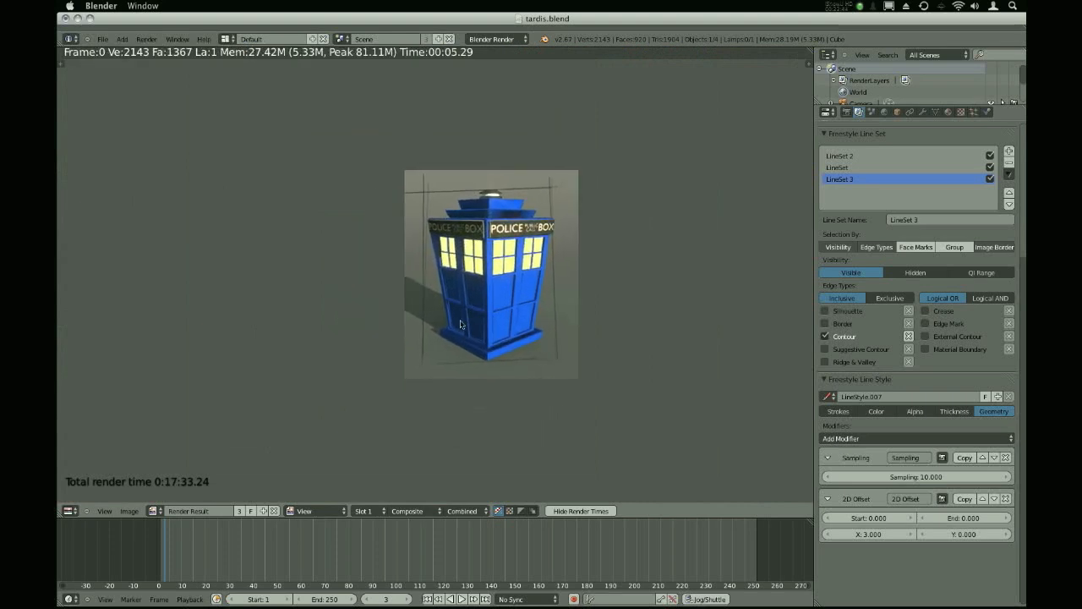